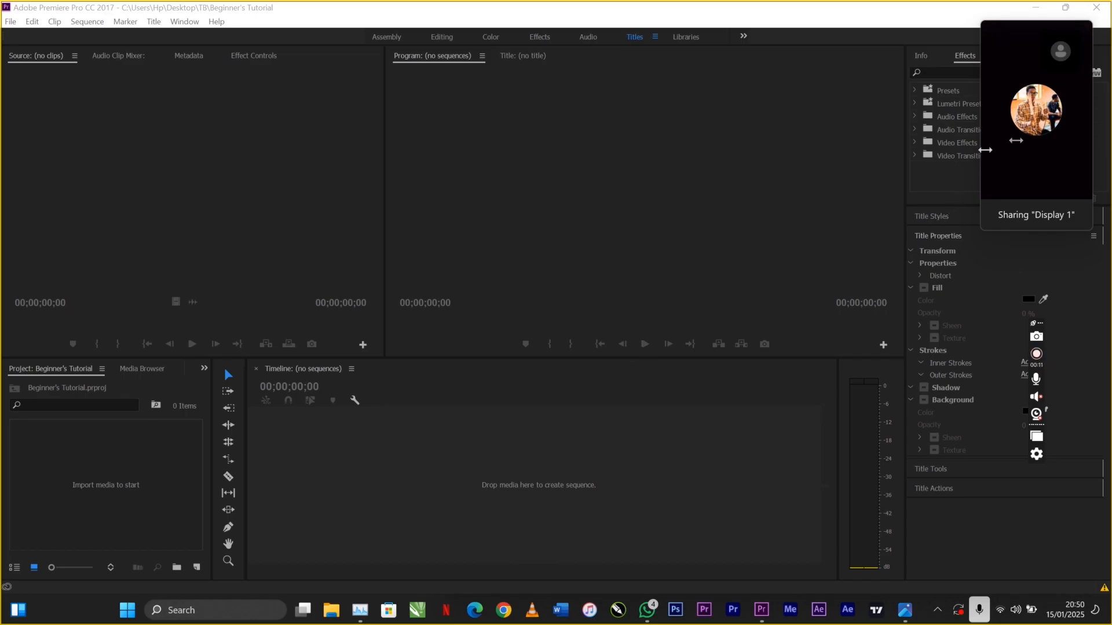
# View the Libraries, Editing and Assembly workspaces, return to the Editing workspace, and dismiss the BRAW Studio notice.
pyautogui.moveTo(1024, 141)
pyautogui.click(692, 41)
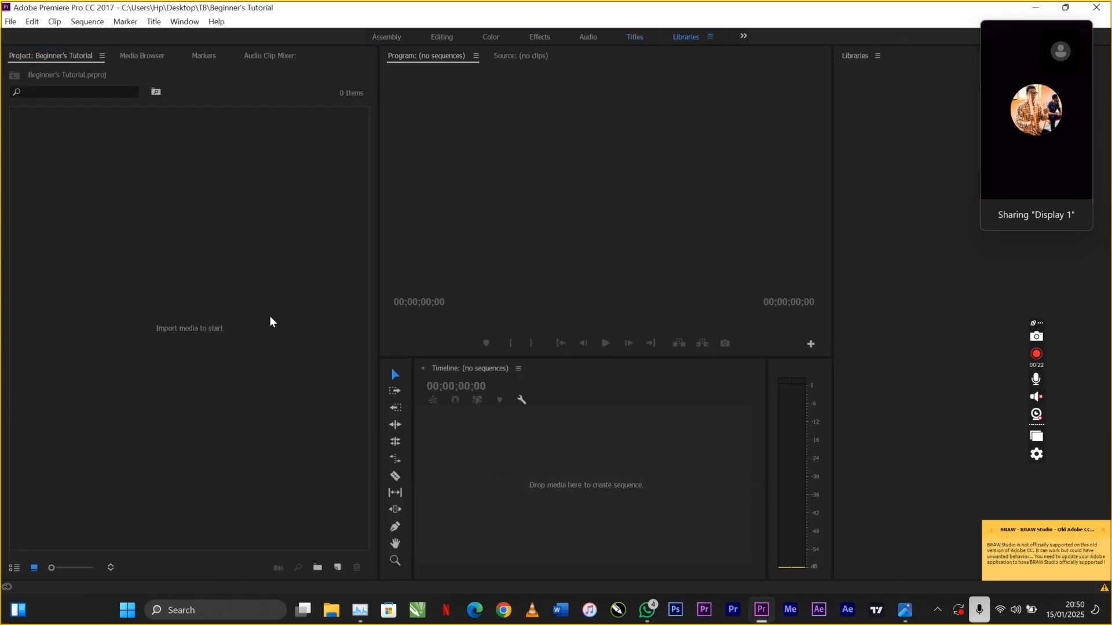
pyautogui.click(668, 297)
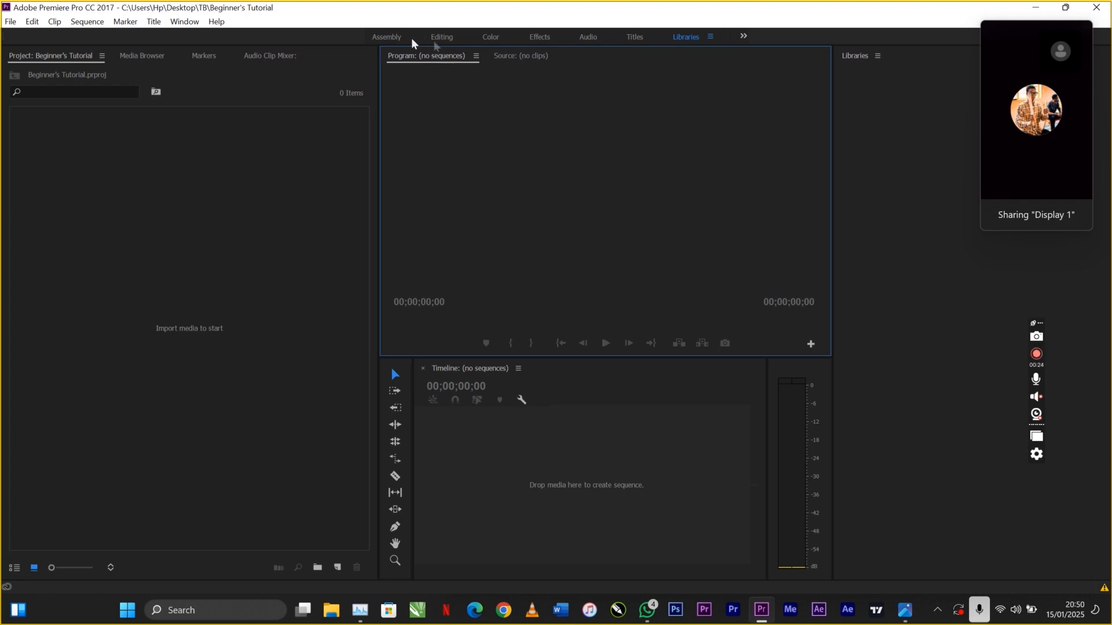
pyautogui.click(441, 38)
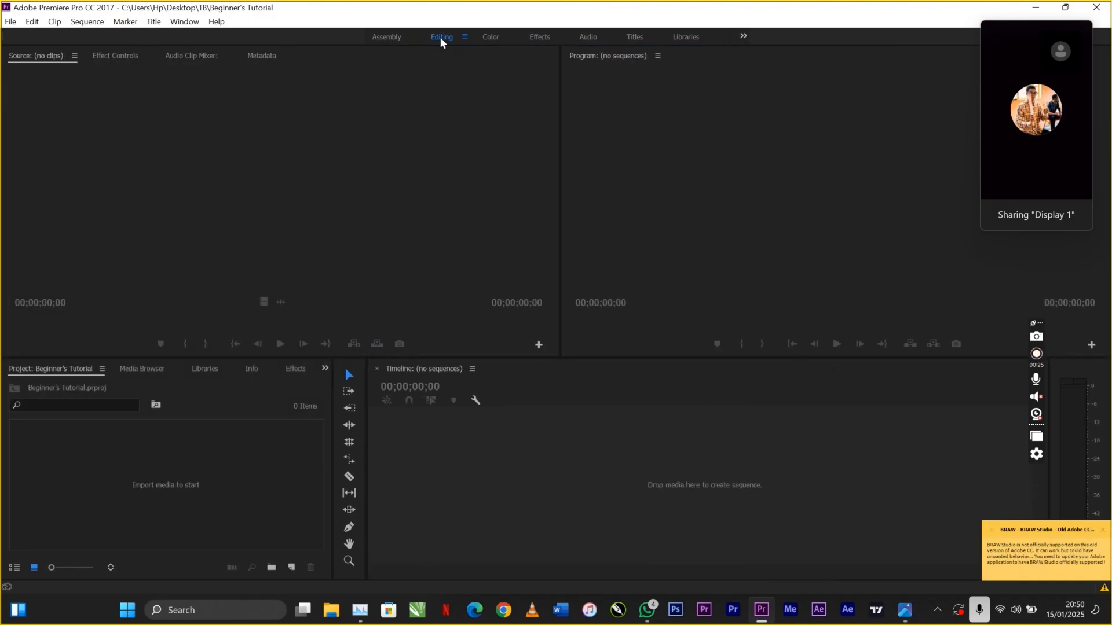
pyautogui.click(396, 40)
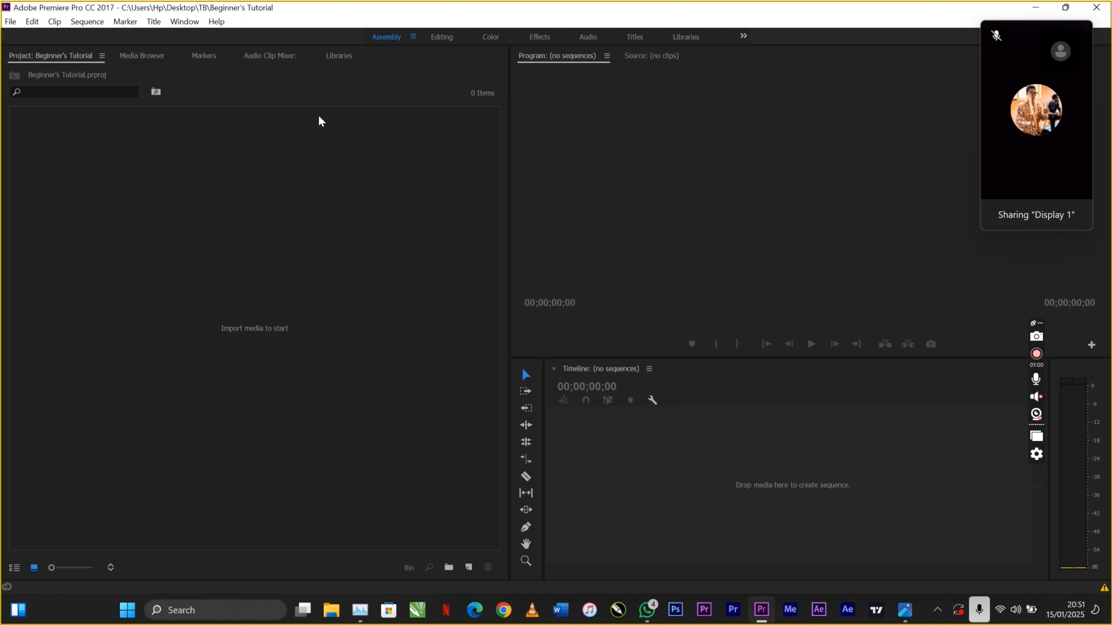
pyautogui.click(445, 42)
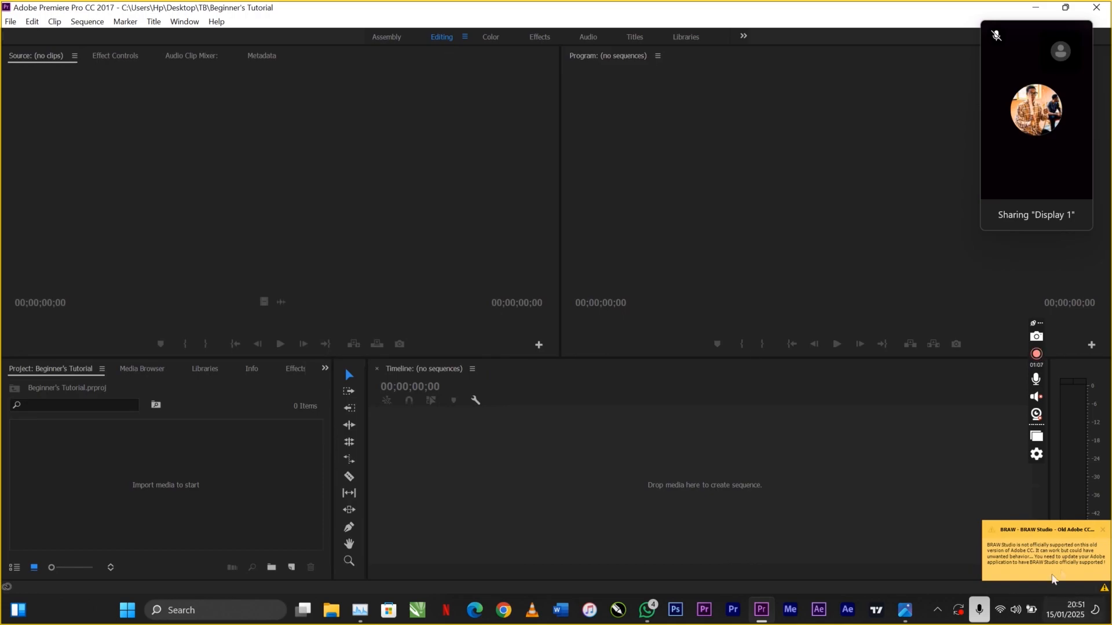
pyautogui.click(1096, 541)
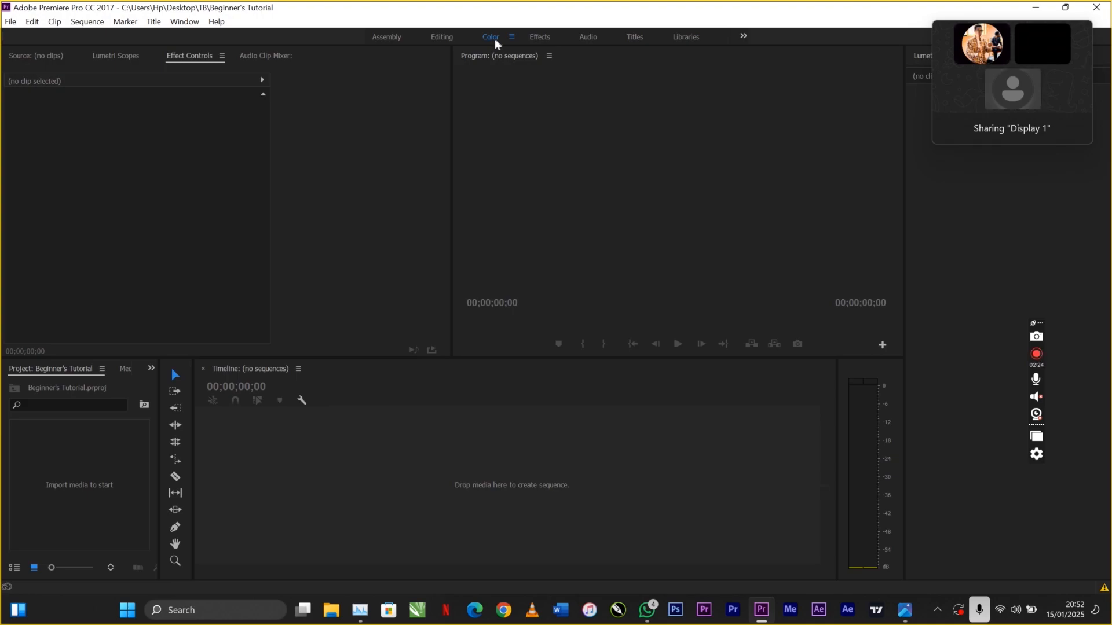
# View the Effects and Audio workspaces, including the Audio Track Mixer, Audio Clip Mixer, Source and Effect Controls panels.
pyautogui.click(551, 39)
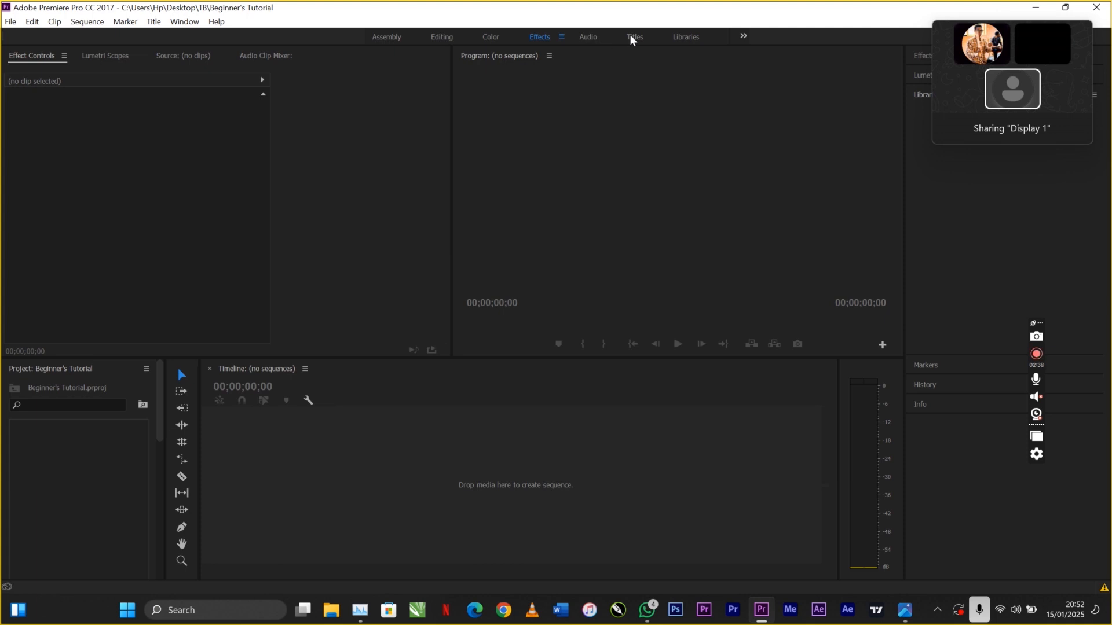
pyautogui.click(591, 39)
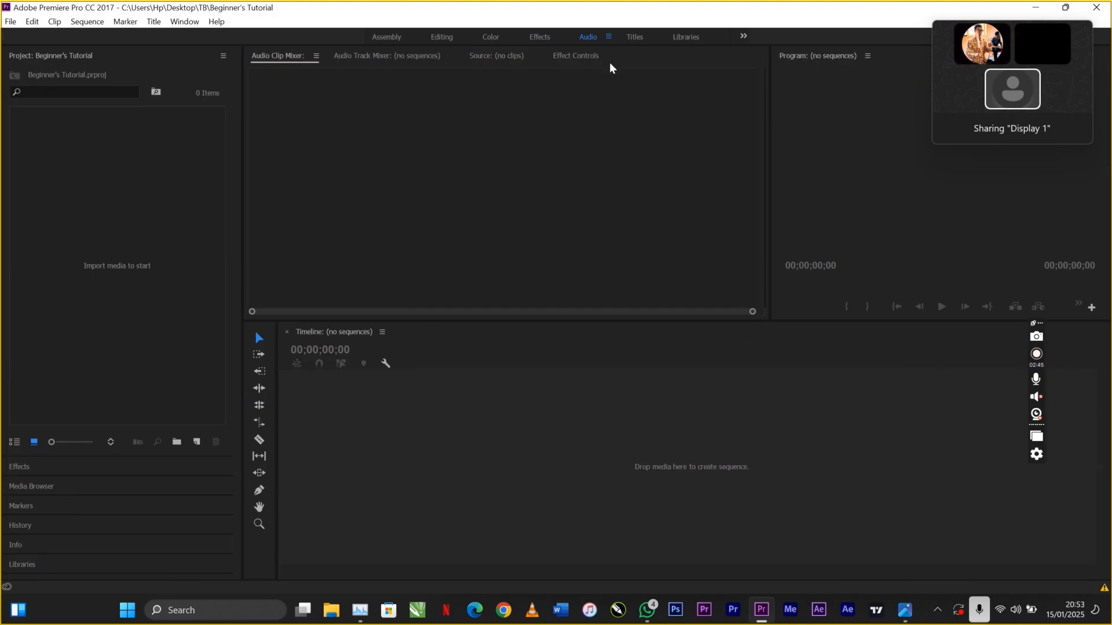
pyautogui.click(399, 53)
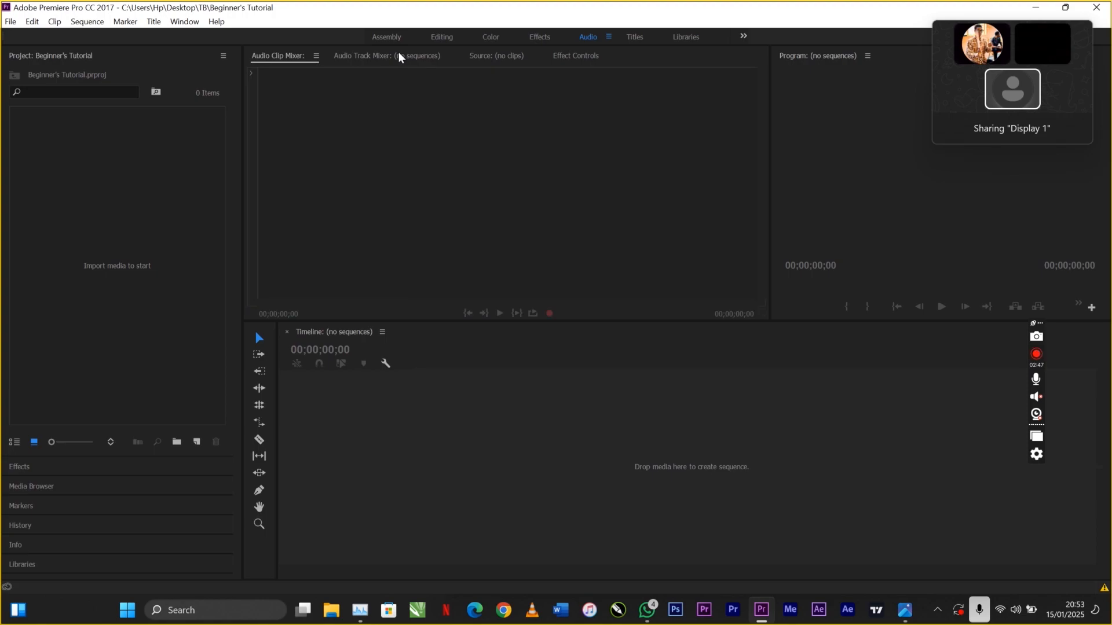
pyautogui.click(300, 58)
pyautogui.click(513, 58)
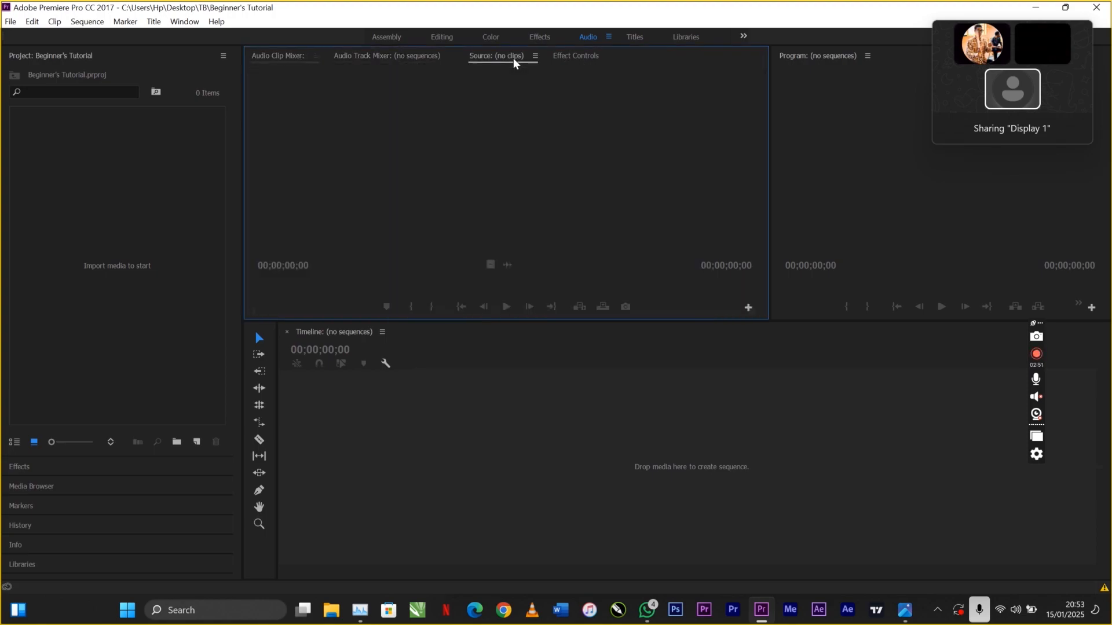
pyautogui.click(591, 58)
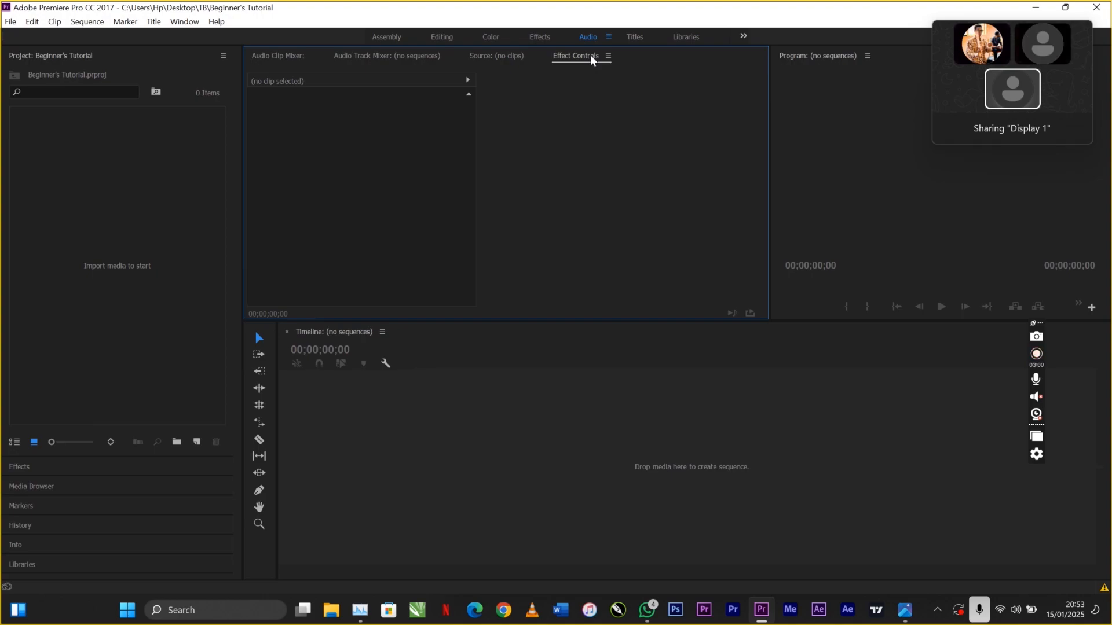
# Display the Titles workspace and dismiss the ScreenRec sharing link notice.
pyautogui.click(634, 38)
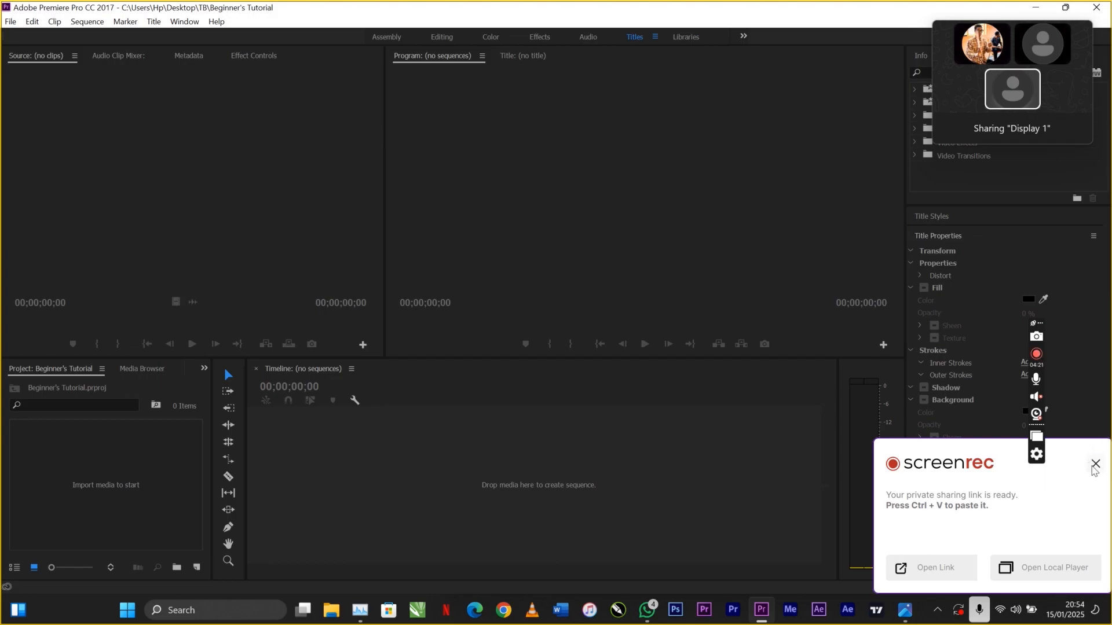
pyautogui.click(1096, 463)
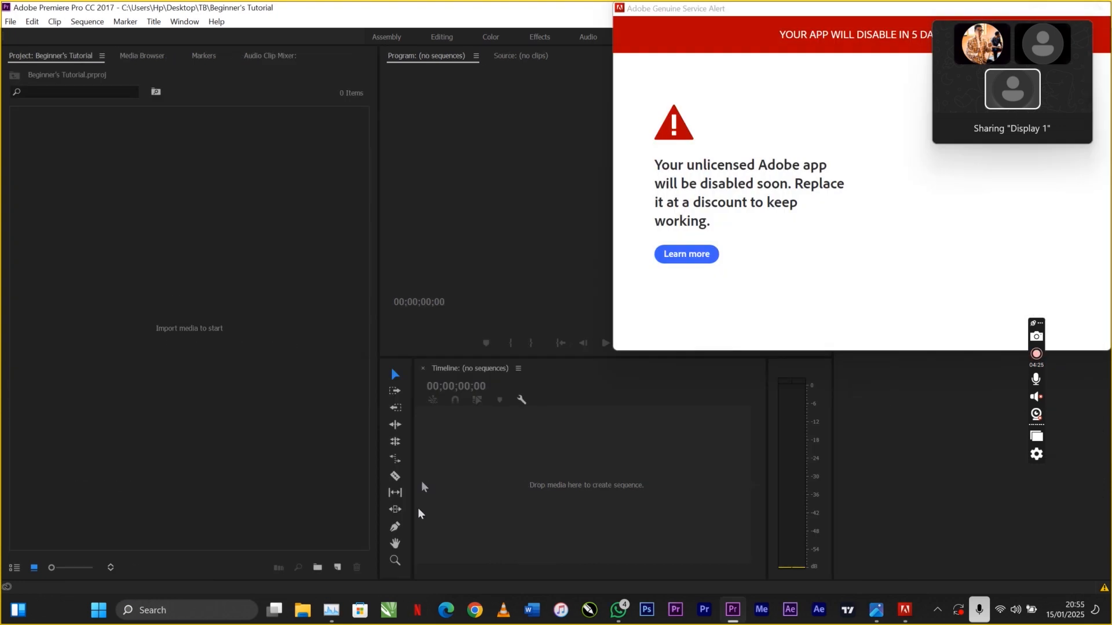
# Switch to Task Manager, end the Adobe Genuine Software Client task, and minimize the Task Manager and WhatsApp windows.
pyautogui.click(331, 610)
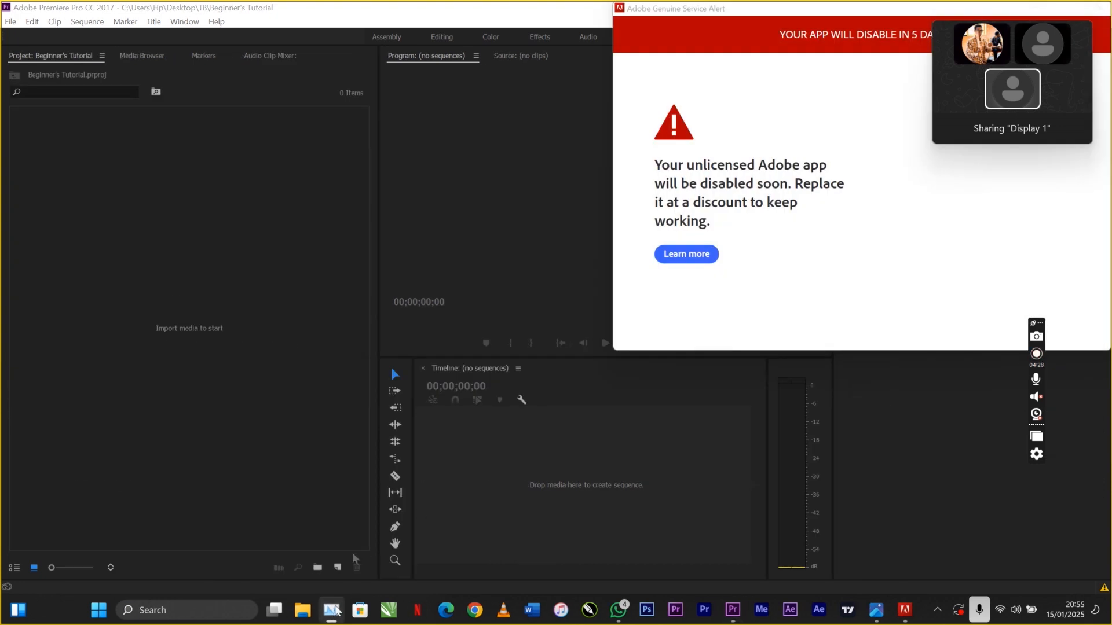
pyautogui.click(238, 213)
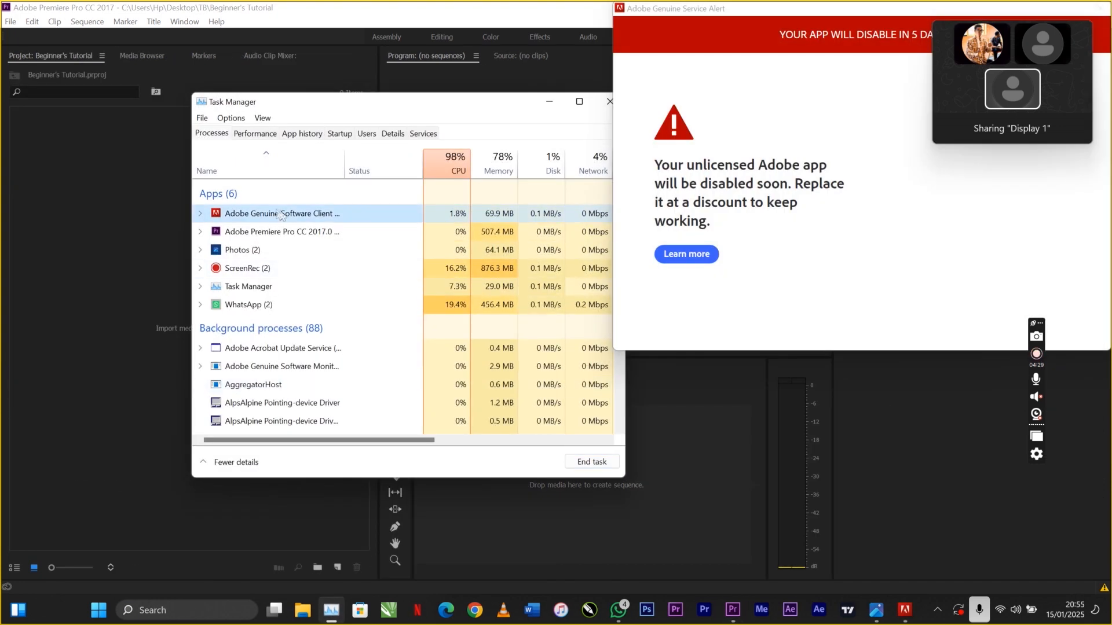
pyautogui.click(590, 461)
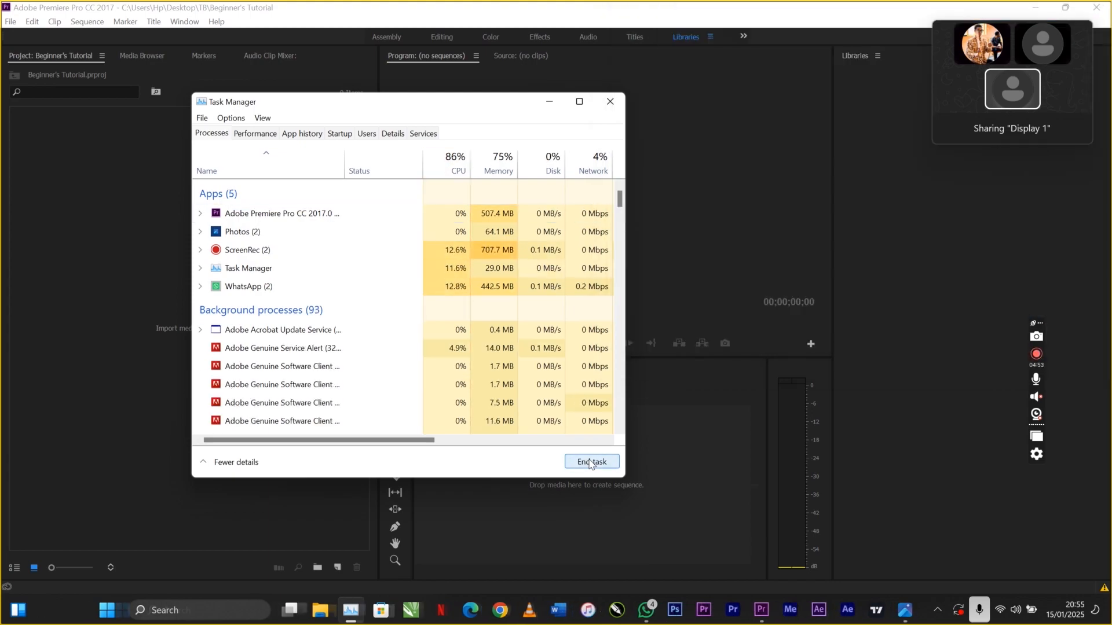
pyautogui.click(549, 106)
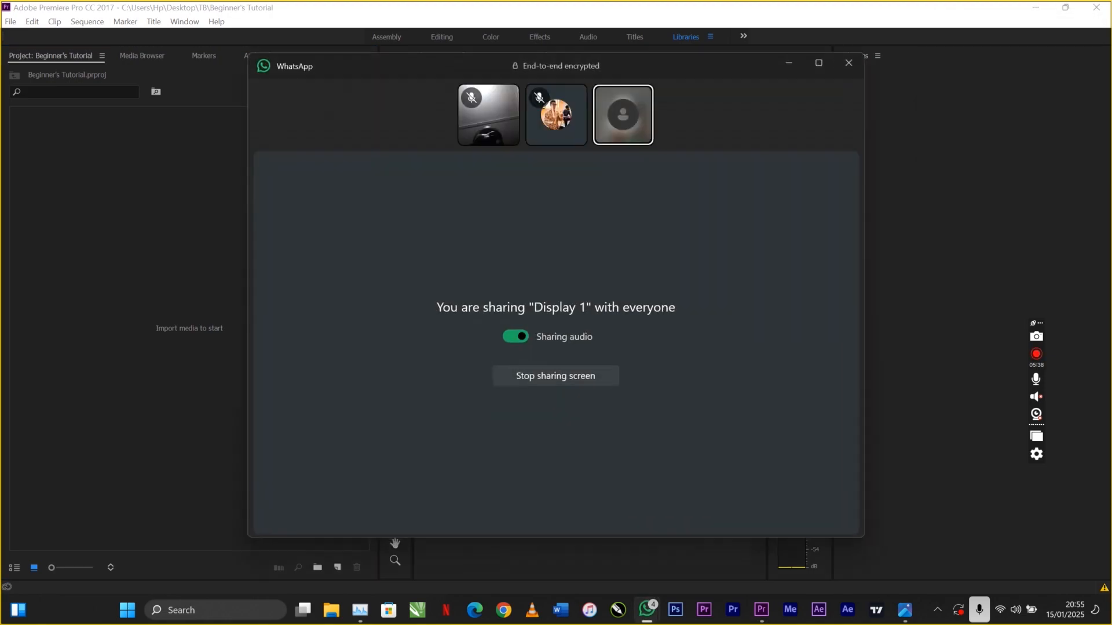
pyautogui.click(786, 67)
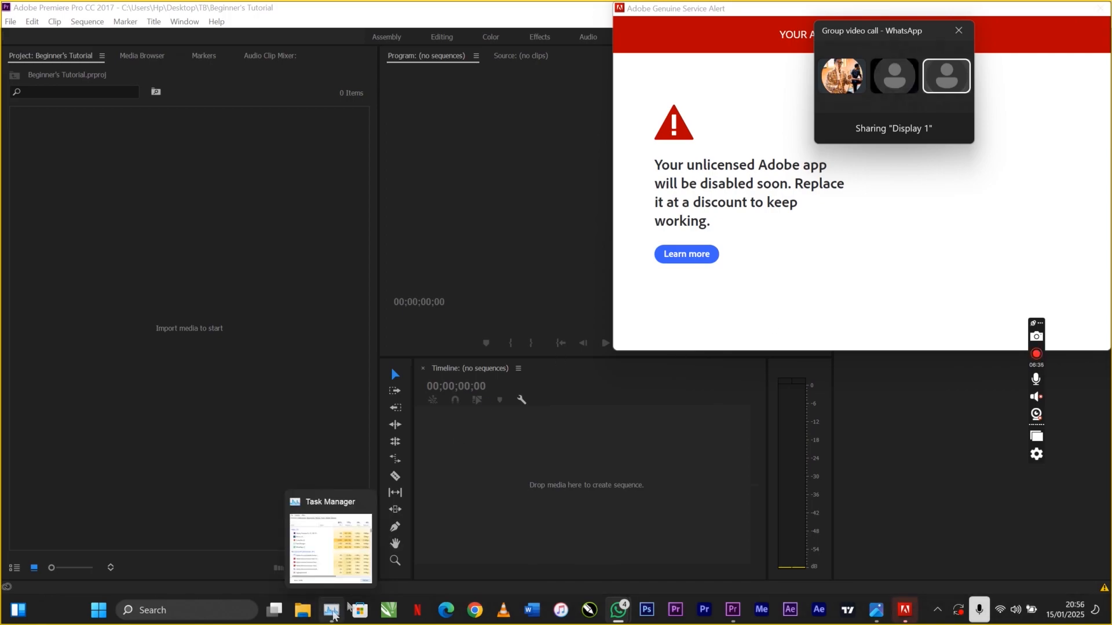
# End the Adobe Genuine Software Client task once more in Task Manager and minimize its window.
pyautogui.click(332, 609)
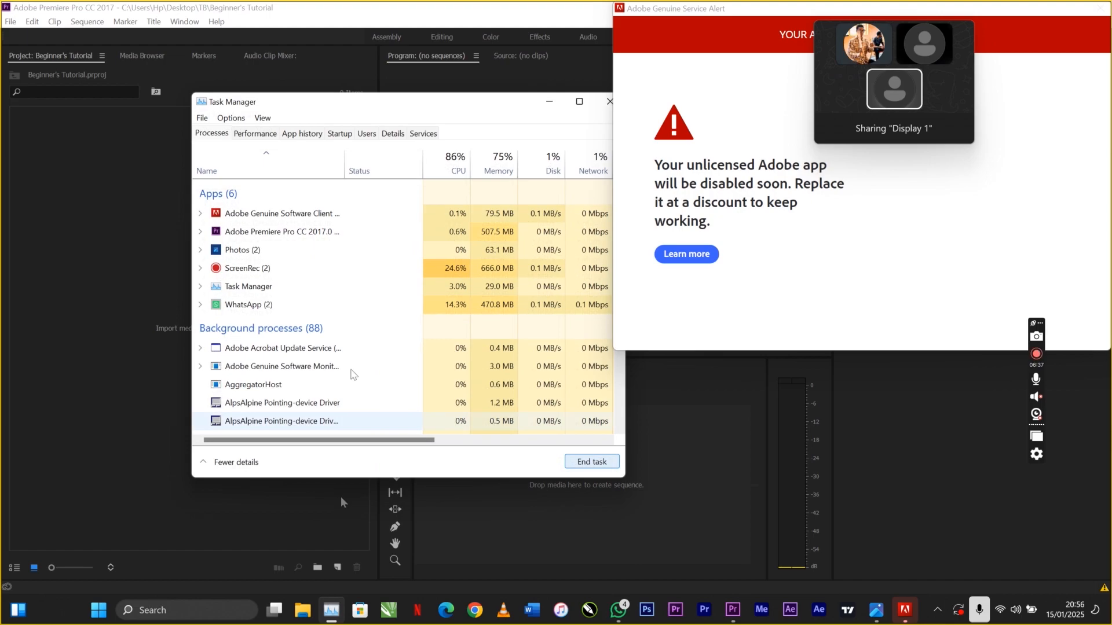
pyautogui.click(324, 214)
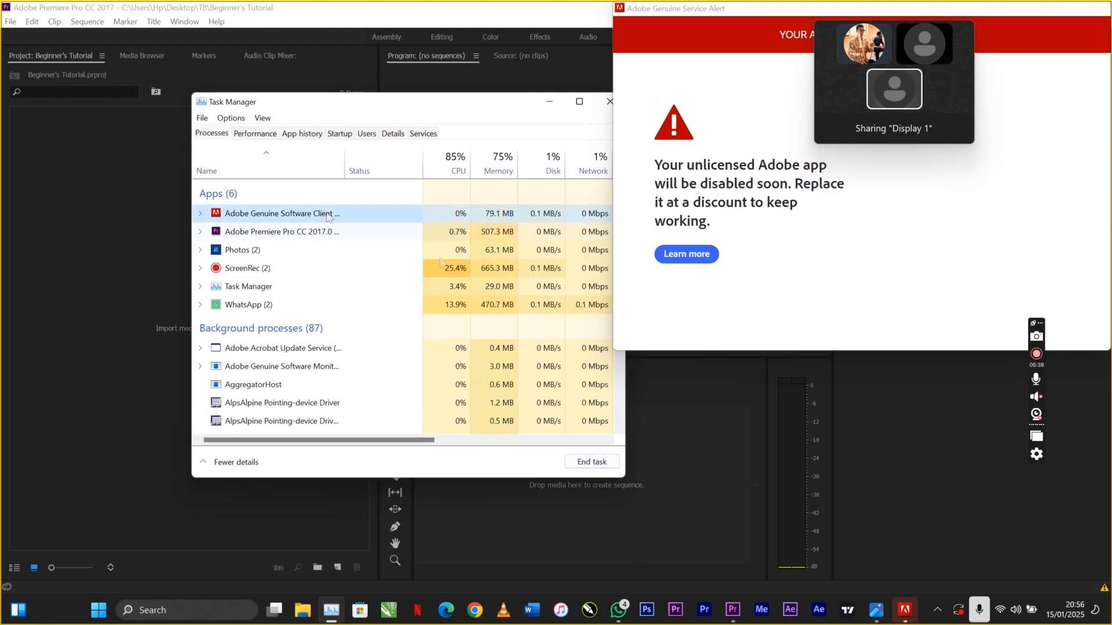
pyautogui.click(591, 462)
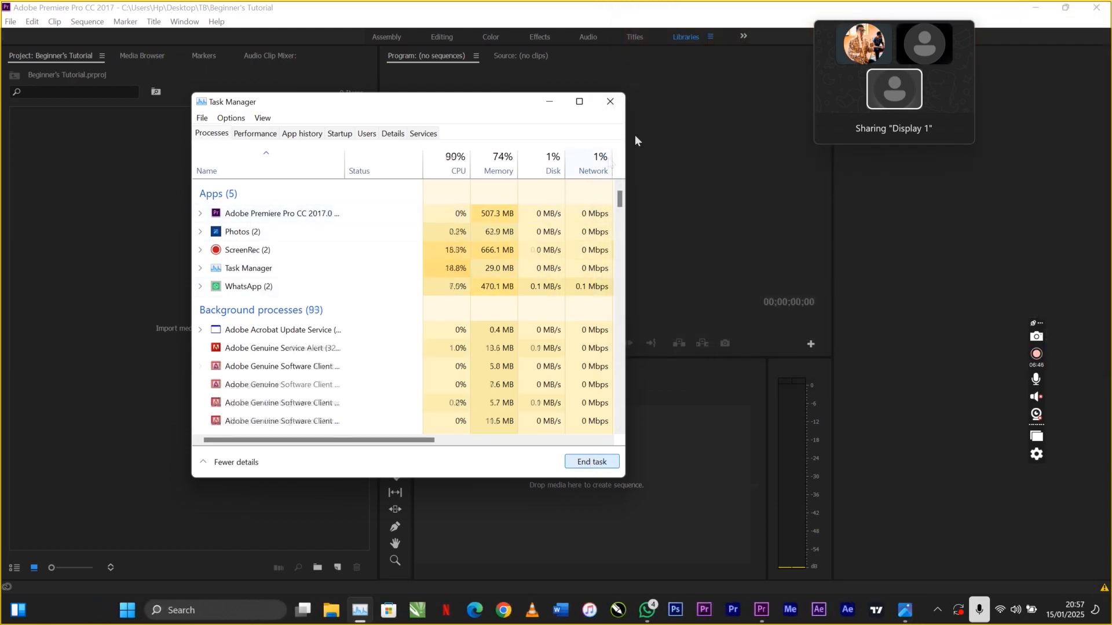
pyautogui.click(549, 103)
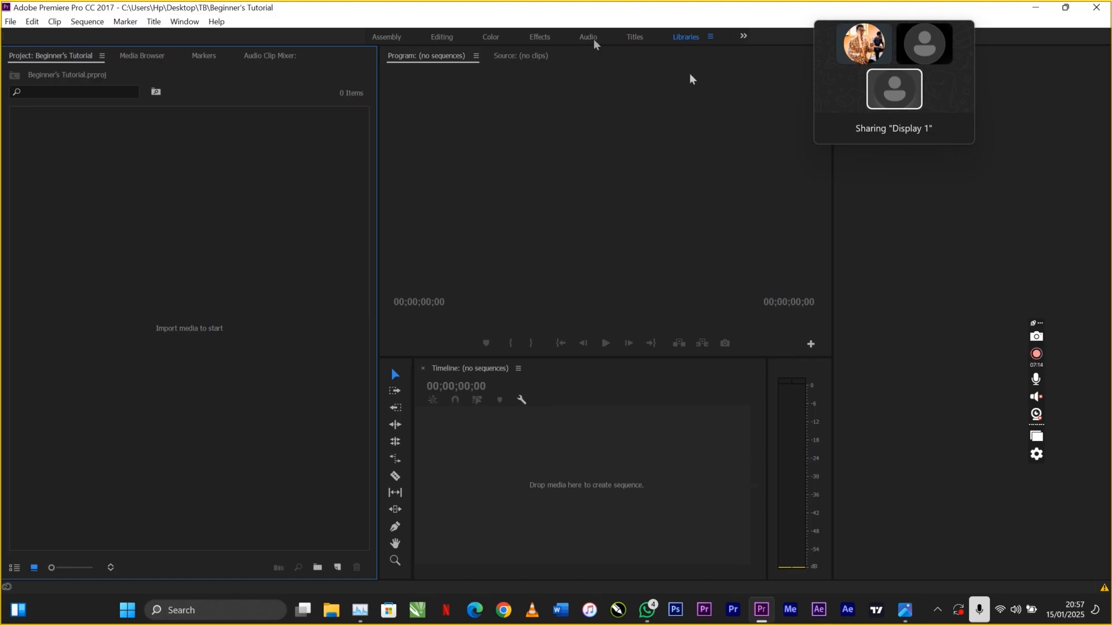
# Switch to the Editing workspace and examine the Source monitor, Program monitor and Timeline panels.
pyautogui.click(448, 39)
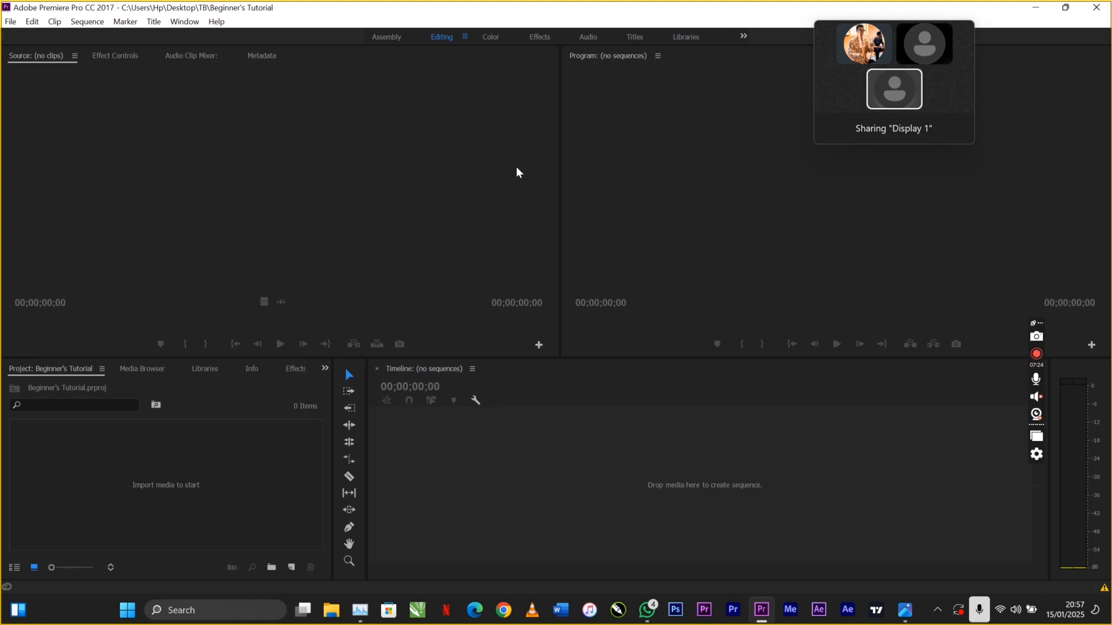
pyautogui.click(224, 174)
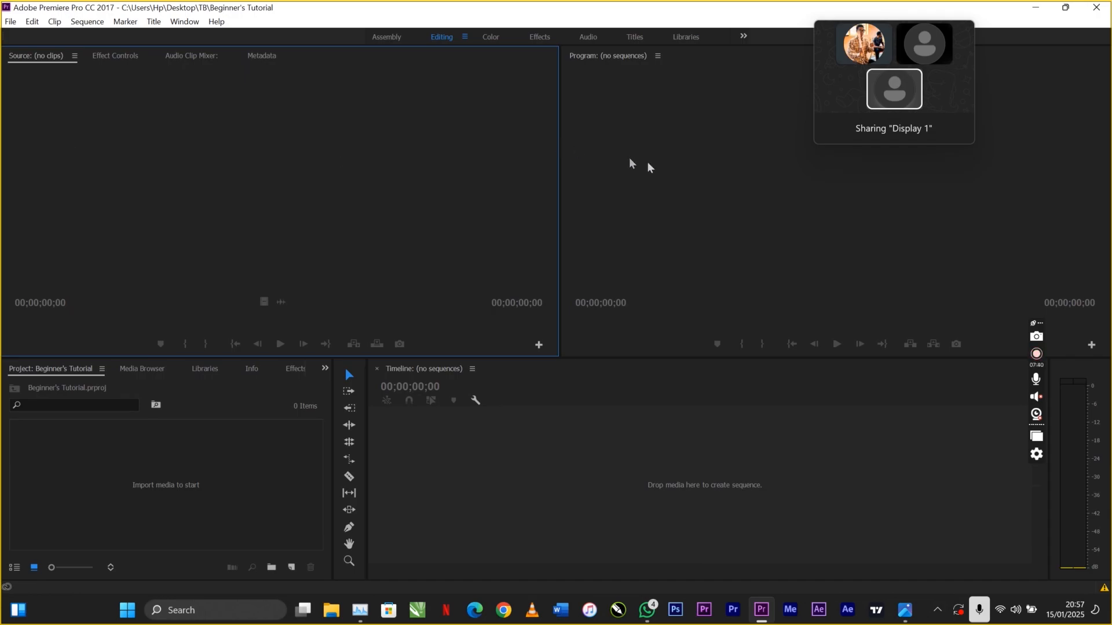
pyautogui.click(752, 181)
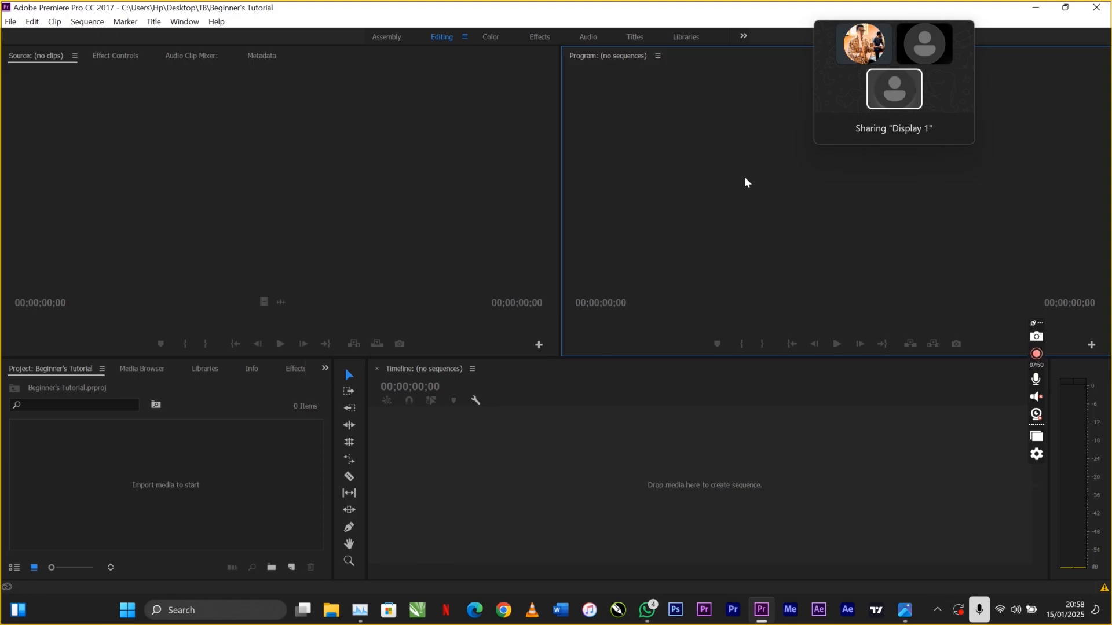
pyautogui.click(589, 435)
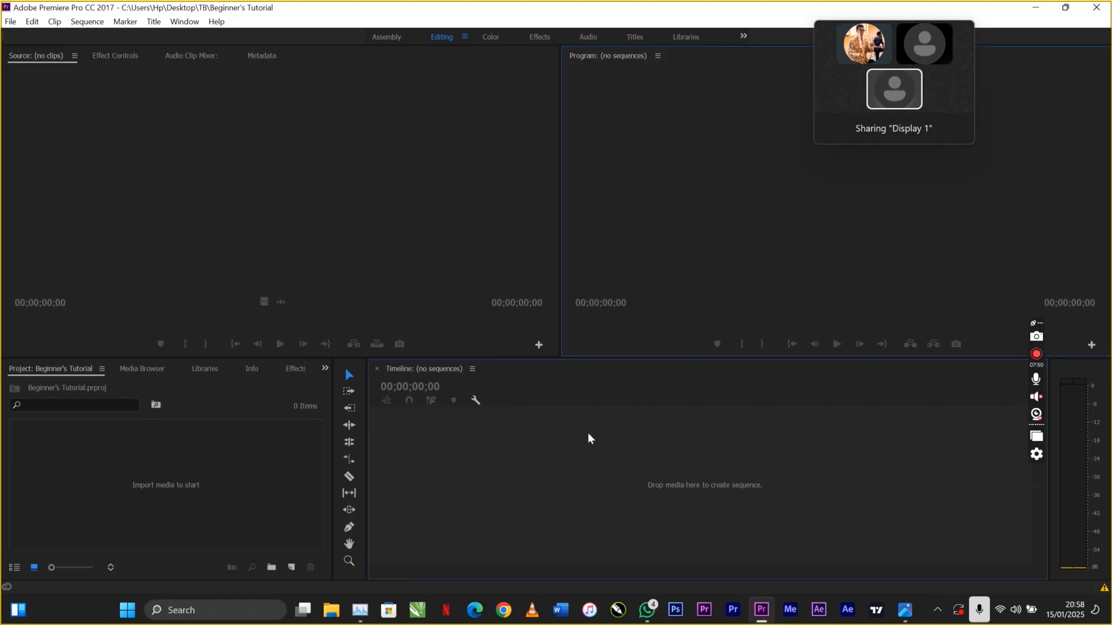
pyautogui.click(657, 244)
pyautogui.click(626, 502)
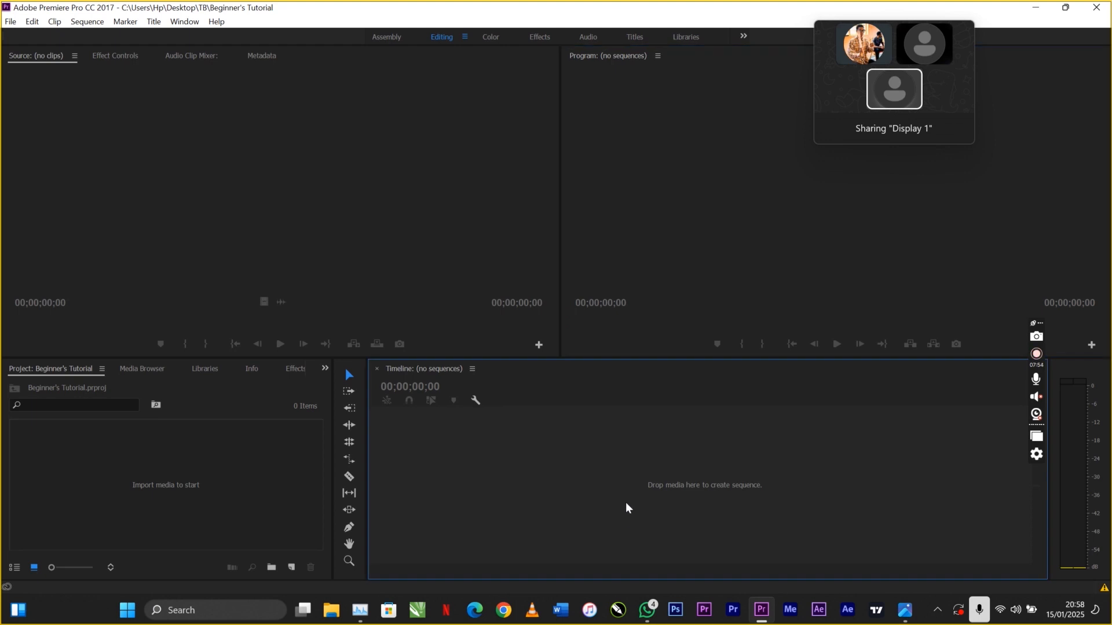
pyautogui.click(669, 256)
pyautogui.click(606, 464)
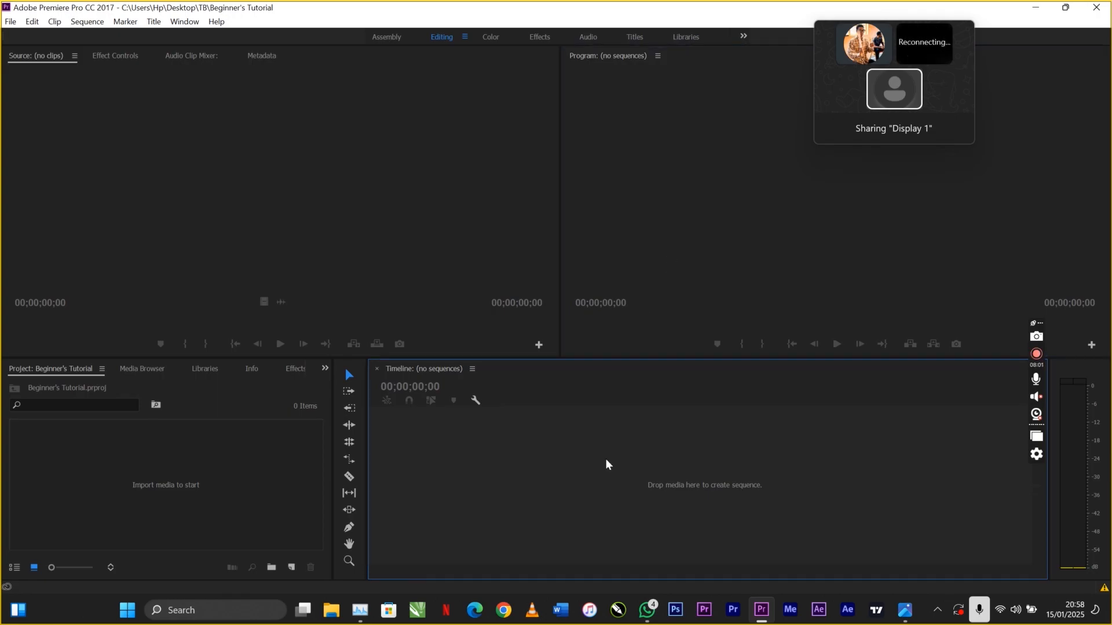
pyautogui.click(640, 218)
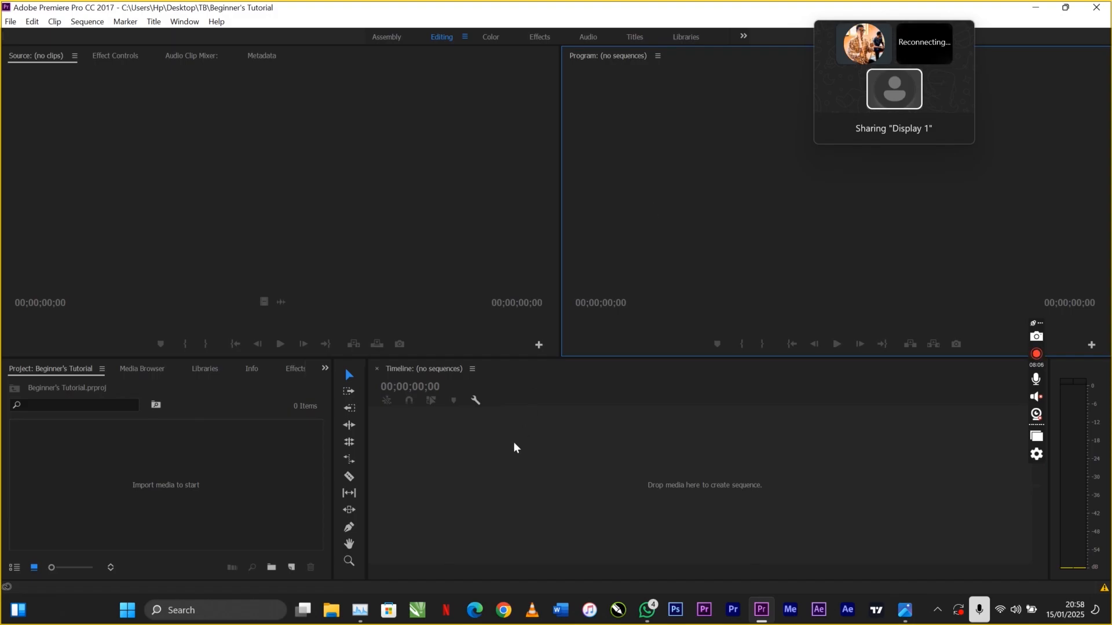
pyautogui.click(510, 463)
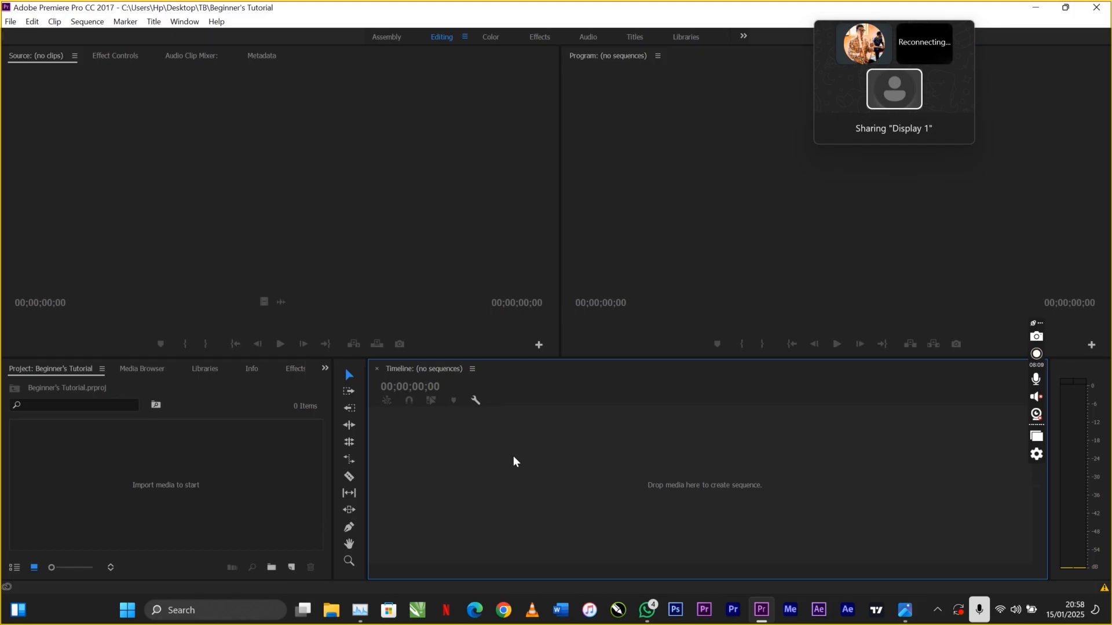
pyautogui.click(237, 192)
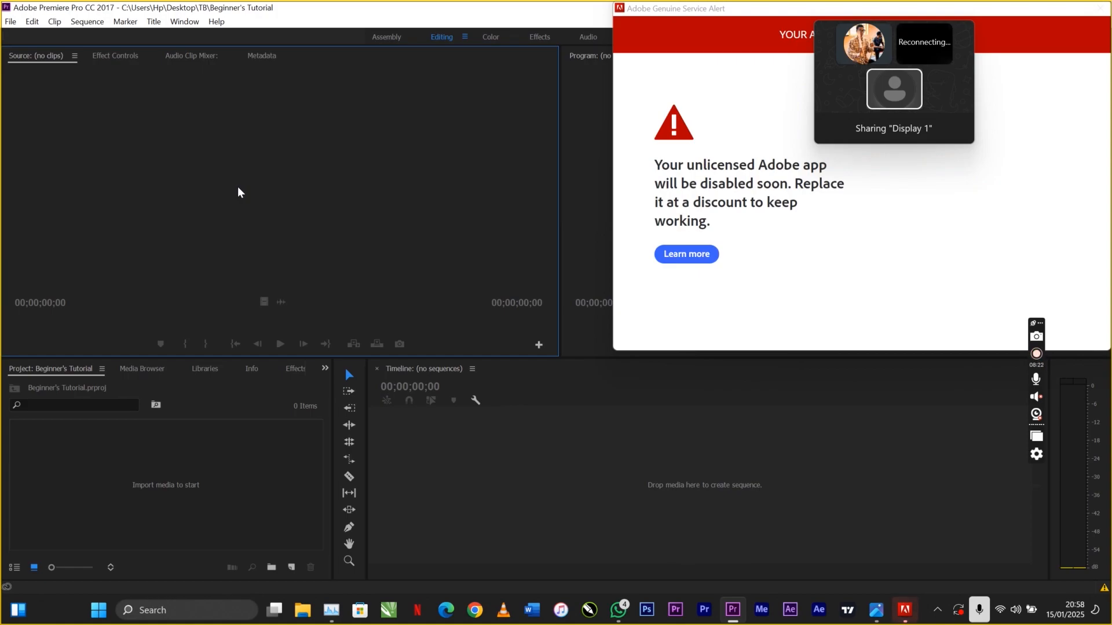
# Search Windows for "PROG" and open the Apps & features settings.
pyautogui.press('super')
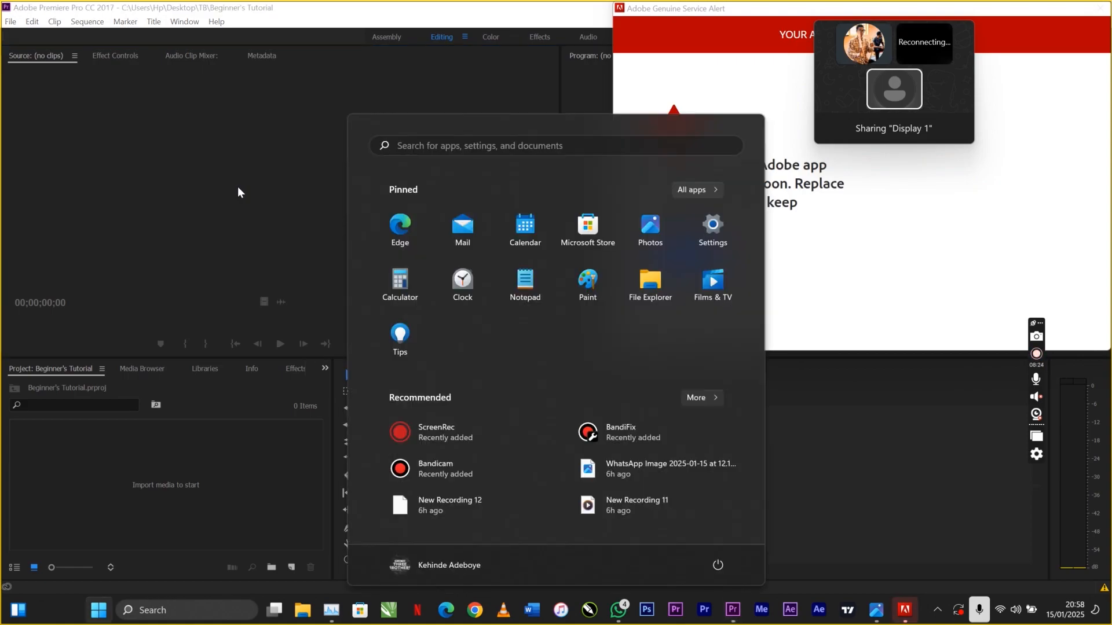
pyautogui.write('PR')
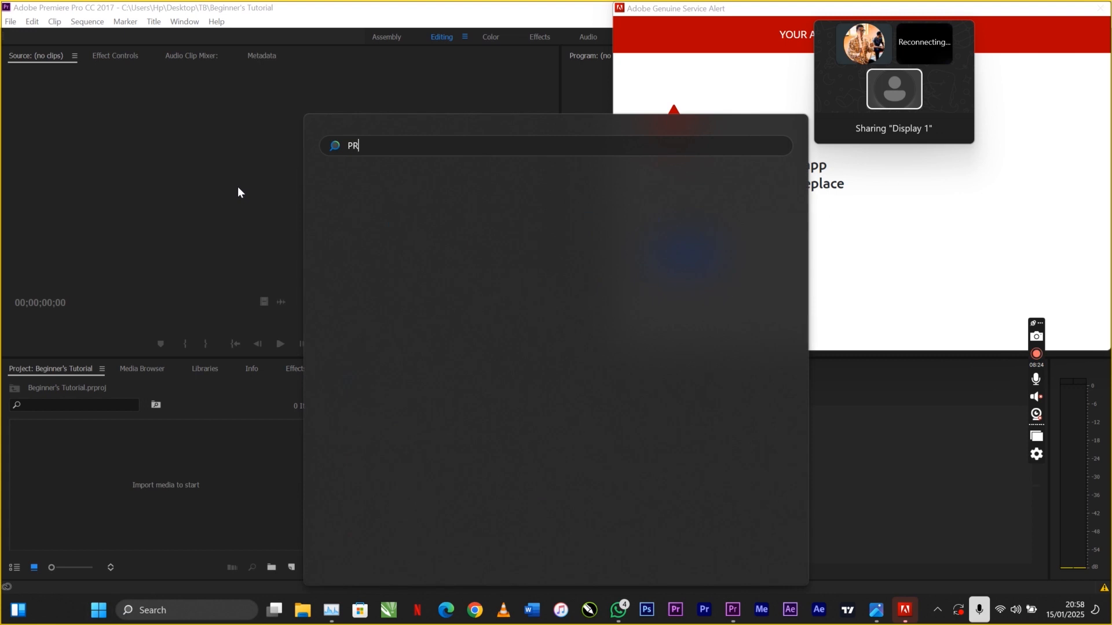
pyautogui.write('OG')
pyautogui.press('Return')
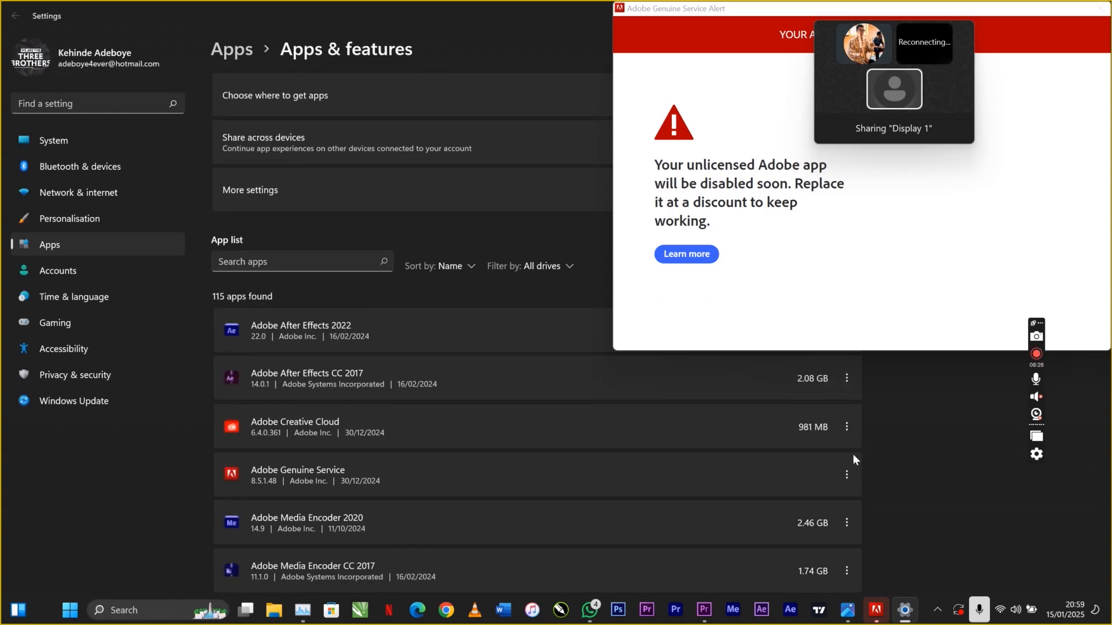
# Uninstall Adobe Genuine Service from the app list and confirm its removal in the Adobe Genuine Service Uninstaller.
pyautogui.click(854, 476)
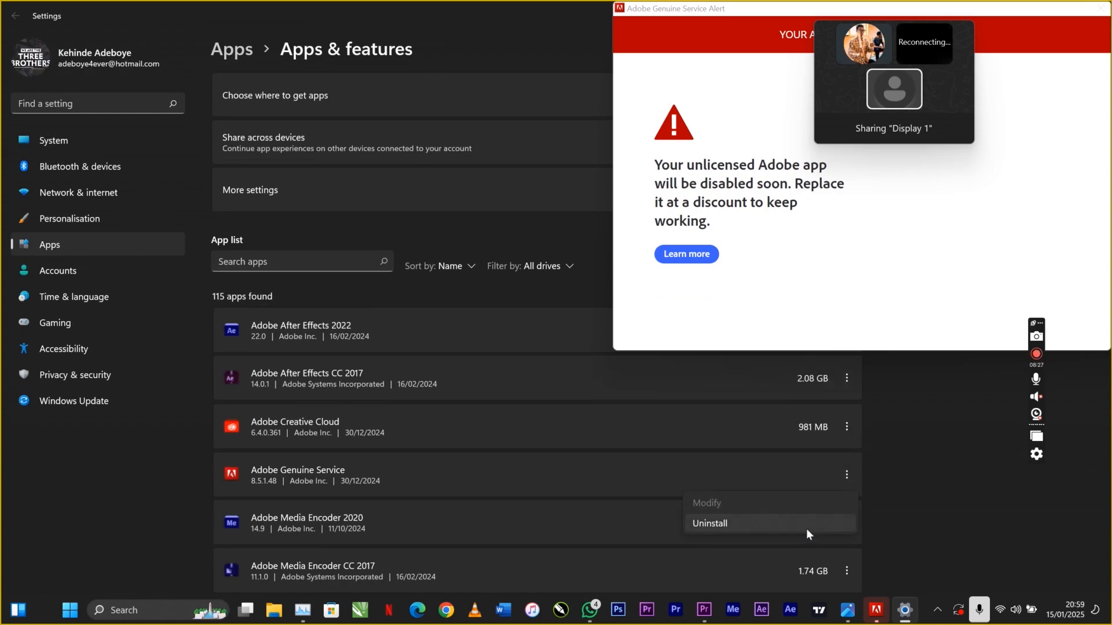
pyautogui.click(804, 529)
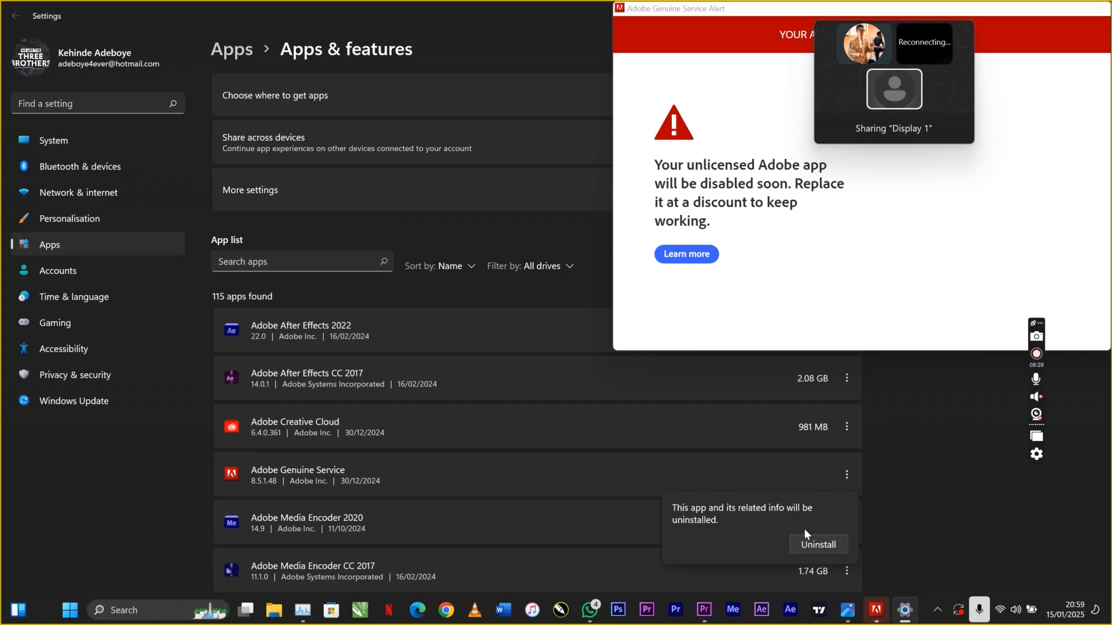
pyautogui.click(818, 545)
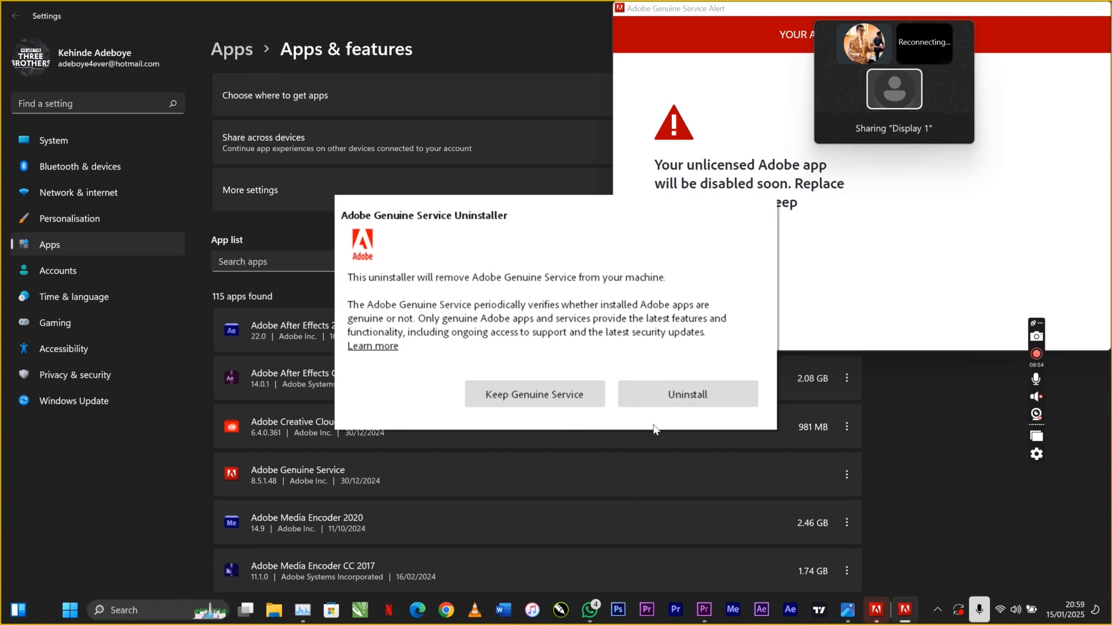
pyautogui.click(657, 397)
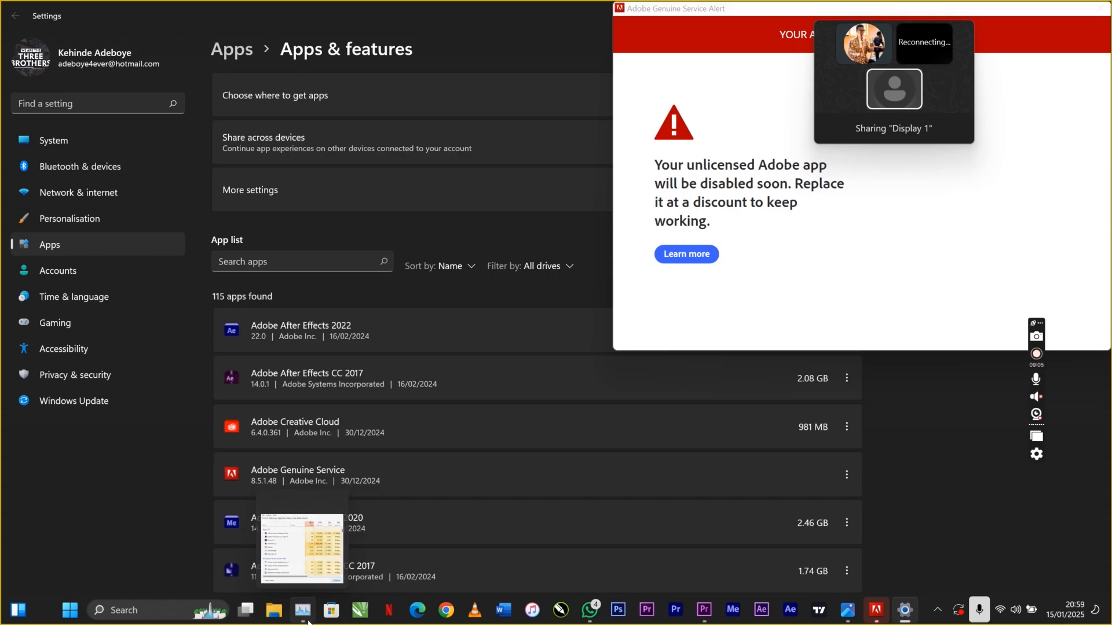
# End the Adobe Genuine Software Client task in Task Manager, then minimize Task Manager and close Settings to return to Premiere Pro.
pyautogui.click(306, 617)
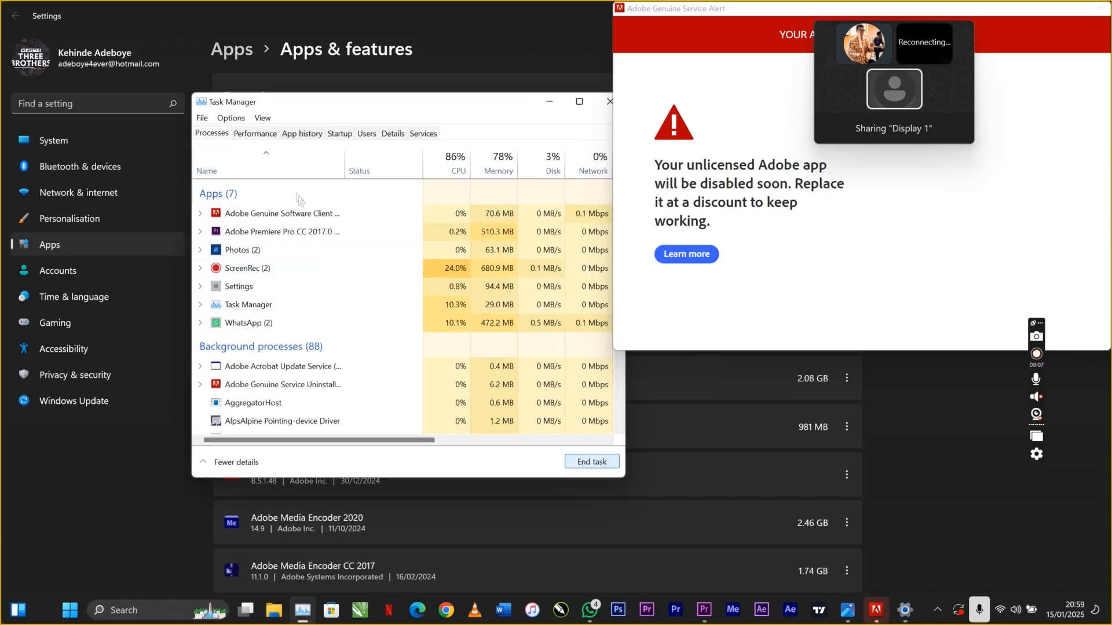
pyautogui.click(301, 212)
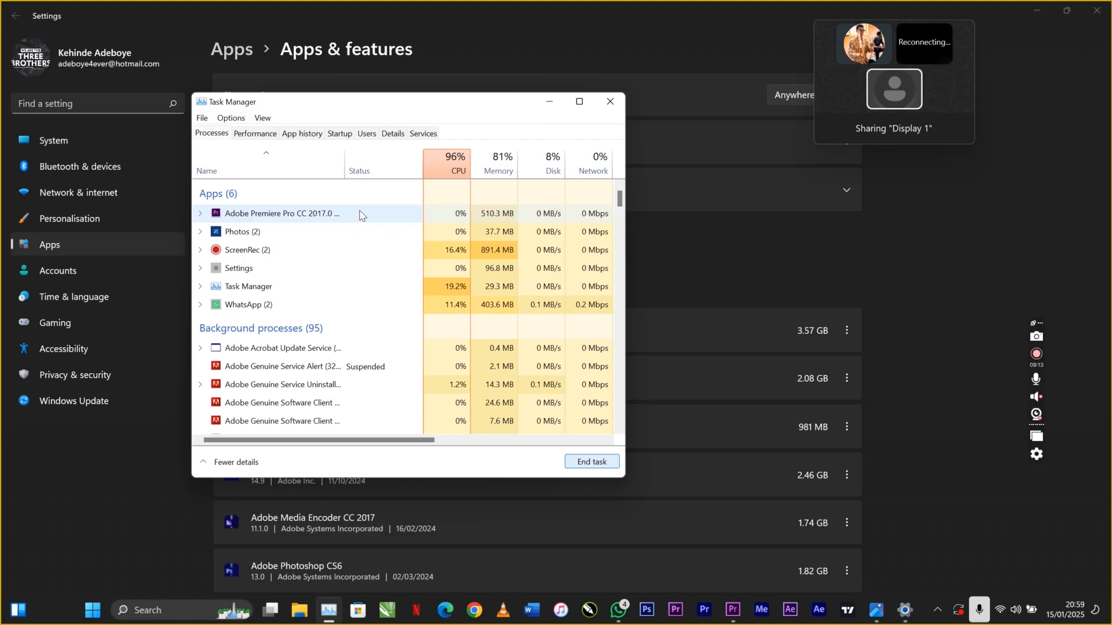
pyautogui.click(551, 104)
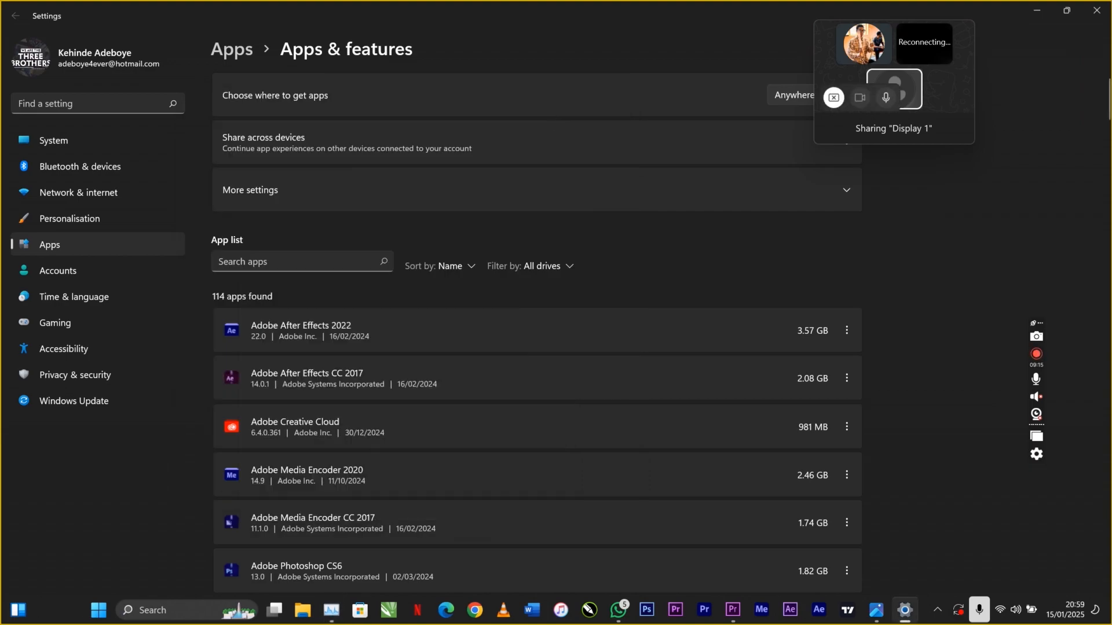
pyautogui.click(1096, 10)
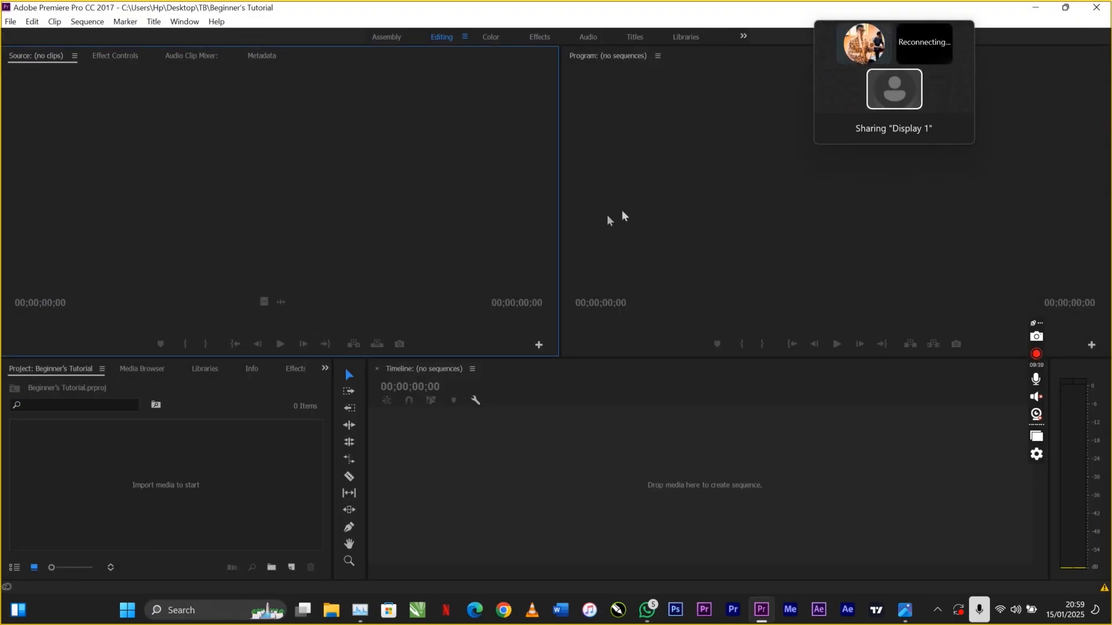
# Examine the Effect Controls, Project, Media Browser, Libraries and Effects panels one after another.
pyautogui.click(123, 56)
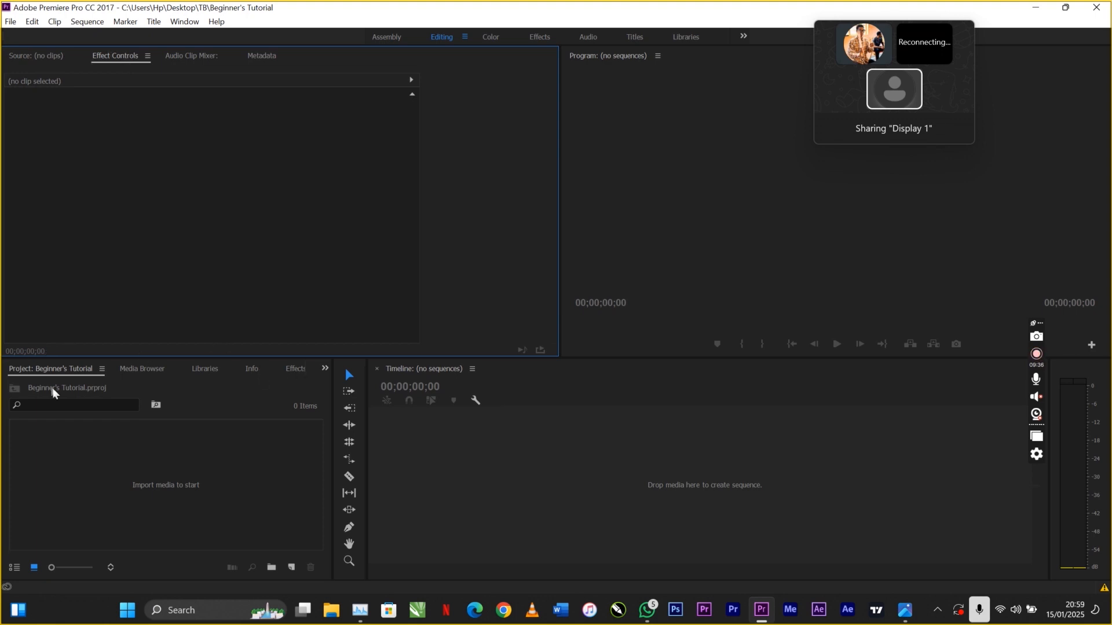
pyautogui.click(110, 489)
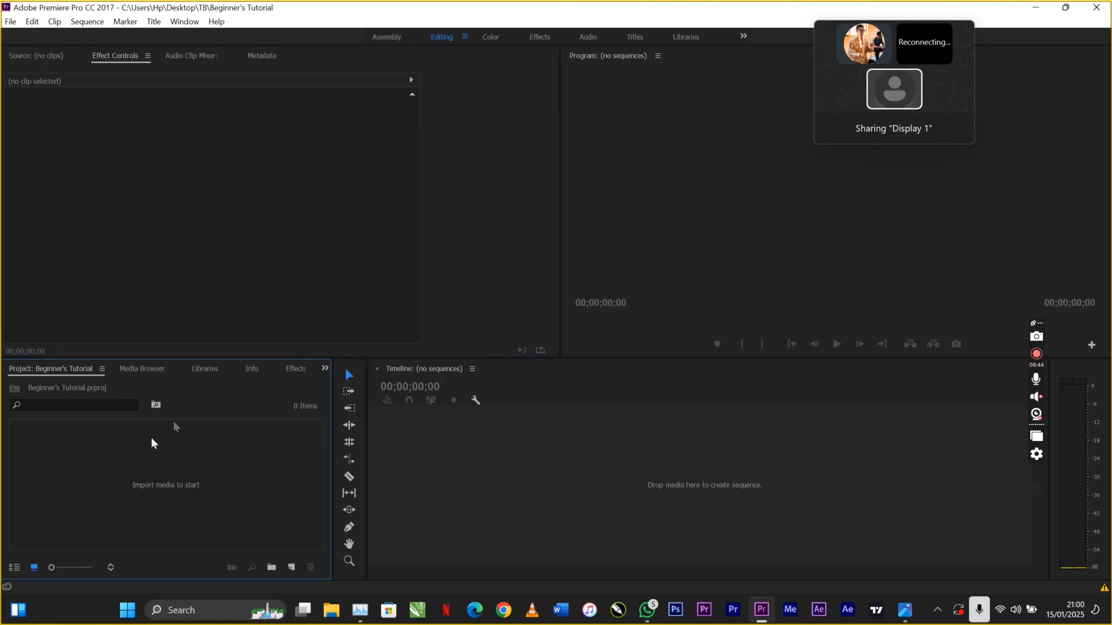
pyautogui.click(143, 369)
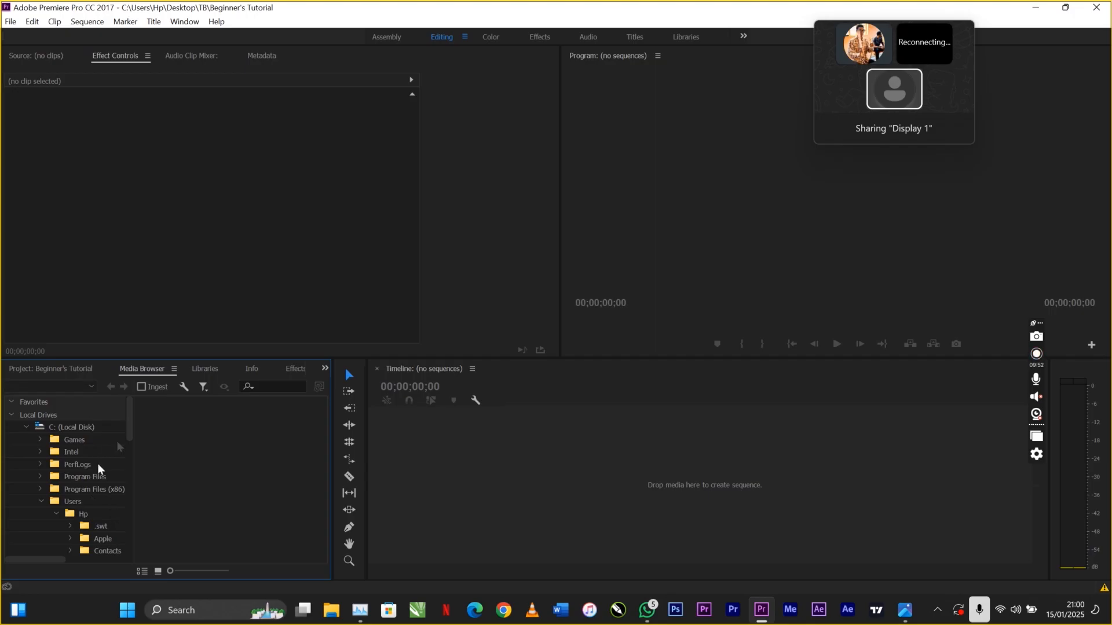
pyautogui.click(204, 371)
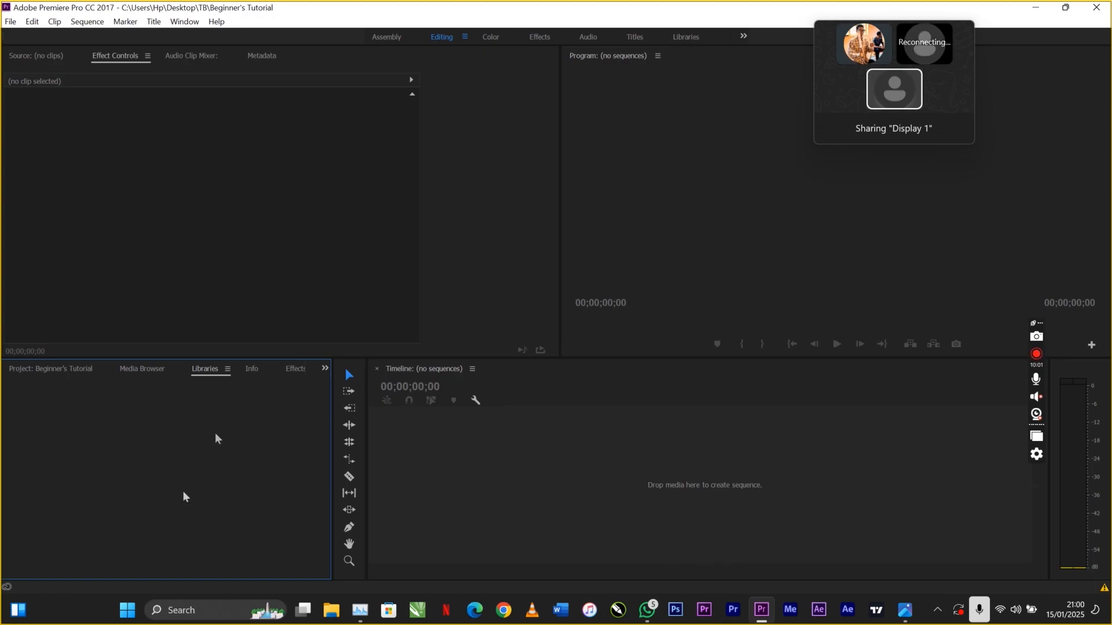
pyautogui.click(254, 370)
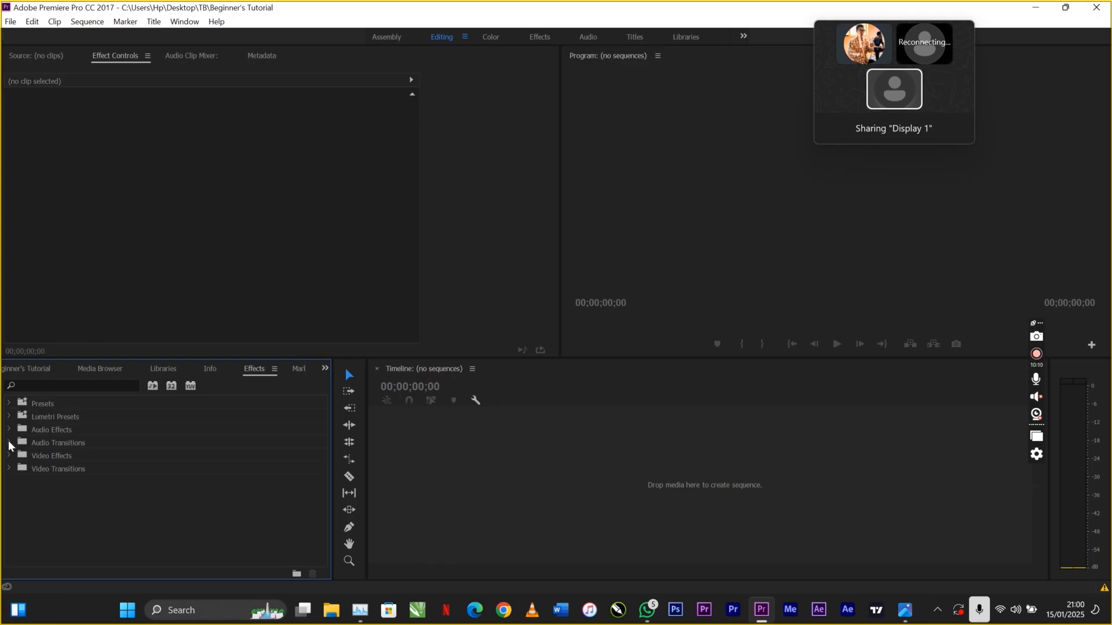
# Examine the Crossfade effects inside the Audio Transitions folder, and collapse both folders again.
pyautogui.click(9, 444)
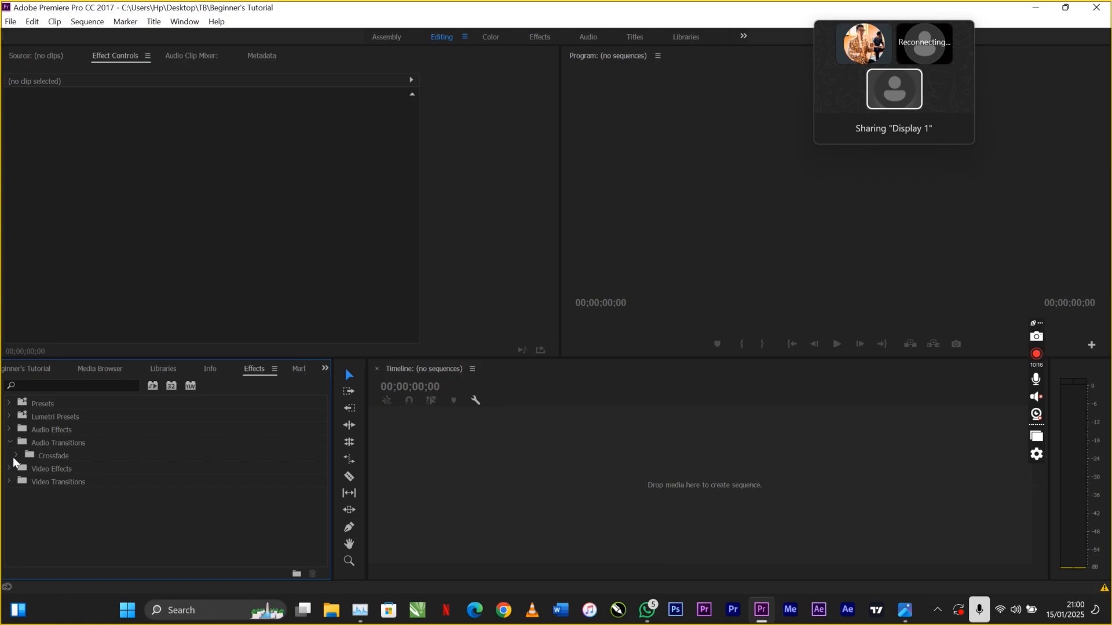
pyautogui.click(16, 457)
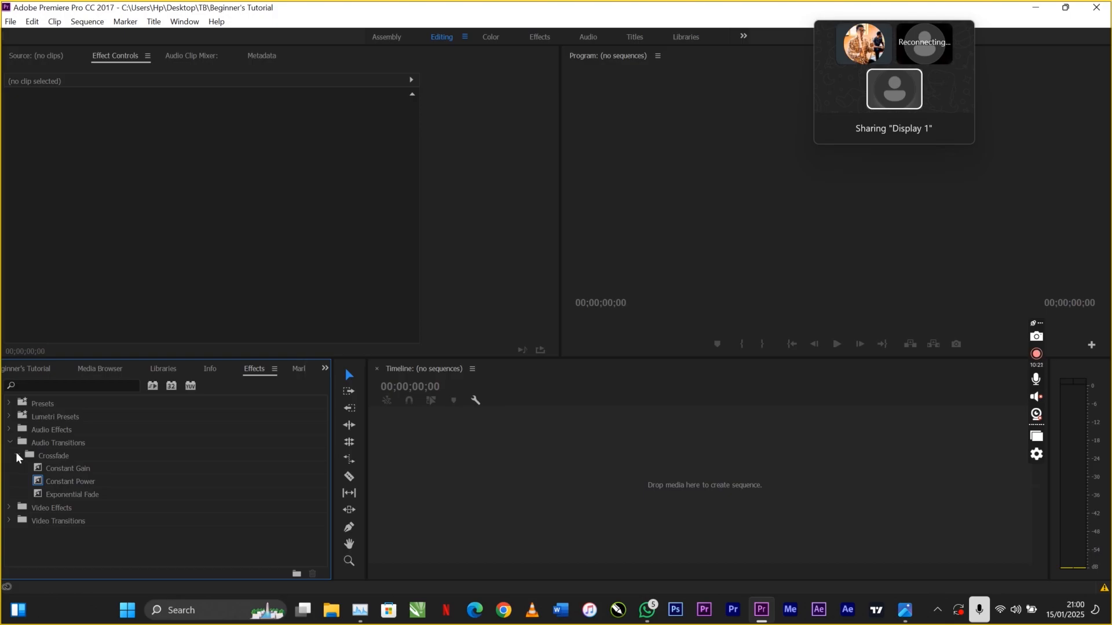
pyautogui.click(17, 457)
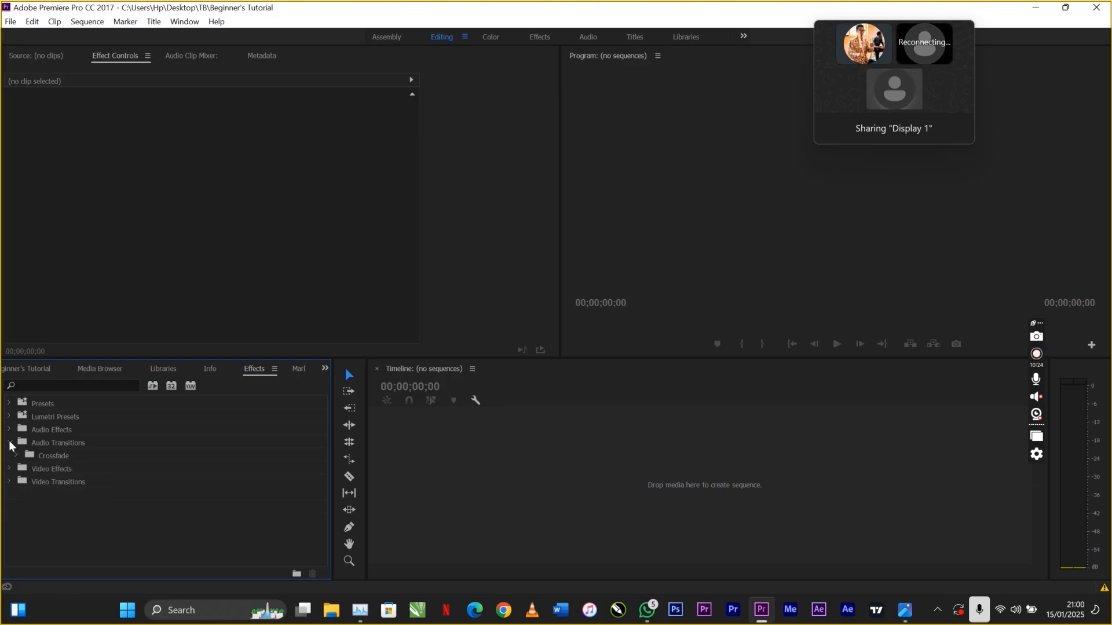
pyautogui.click(9, 443)
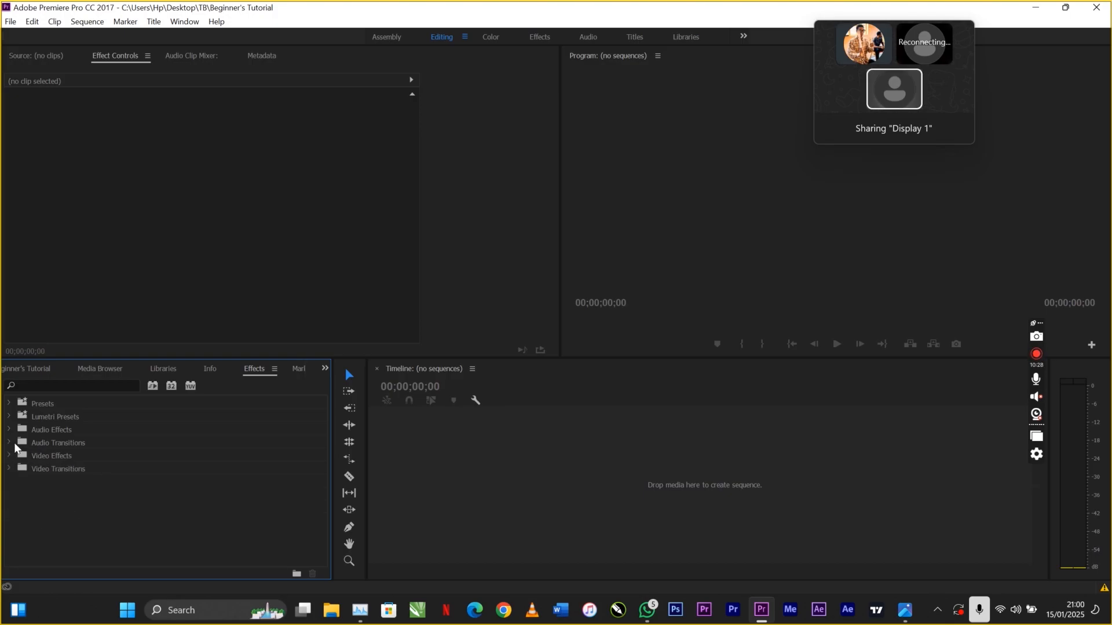
# Examine the Cinematic looks under Lumetri Presets and the contents of the Presets folder, collapsing each folder again.
pyautogui.click(10, 413)
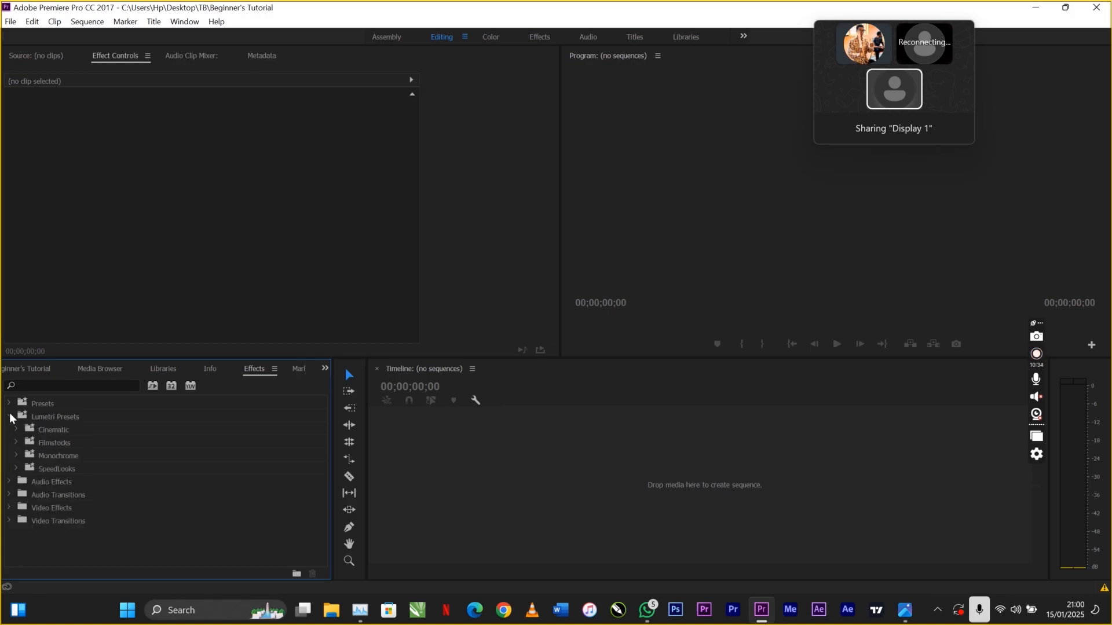
pyautogui.click(14, 426)
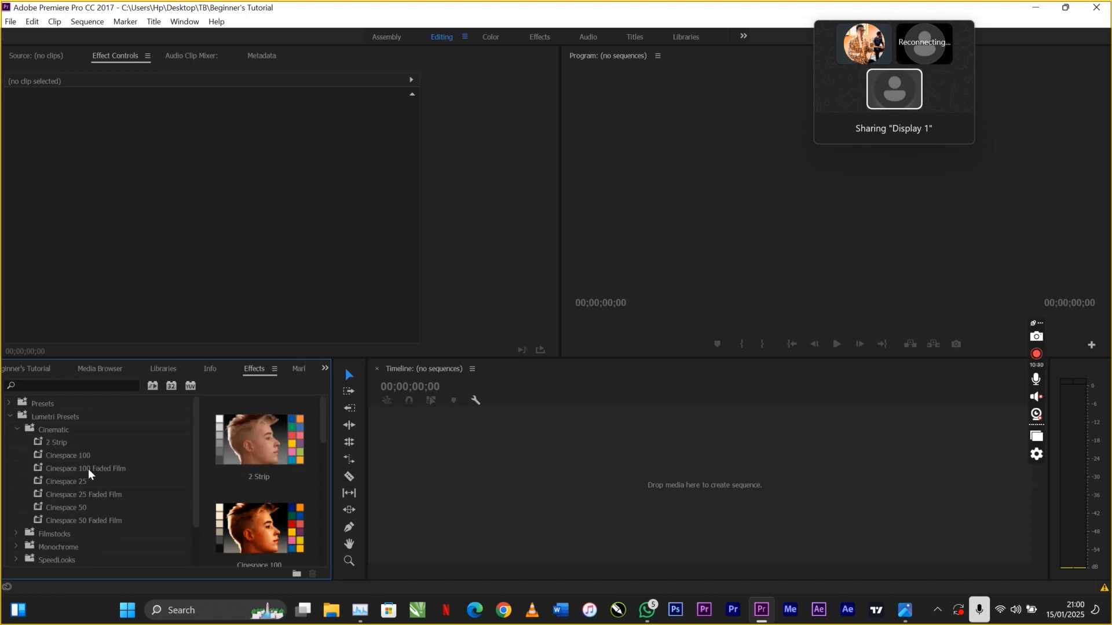
pyautogui.click(17, 432)
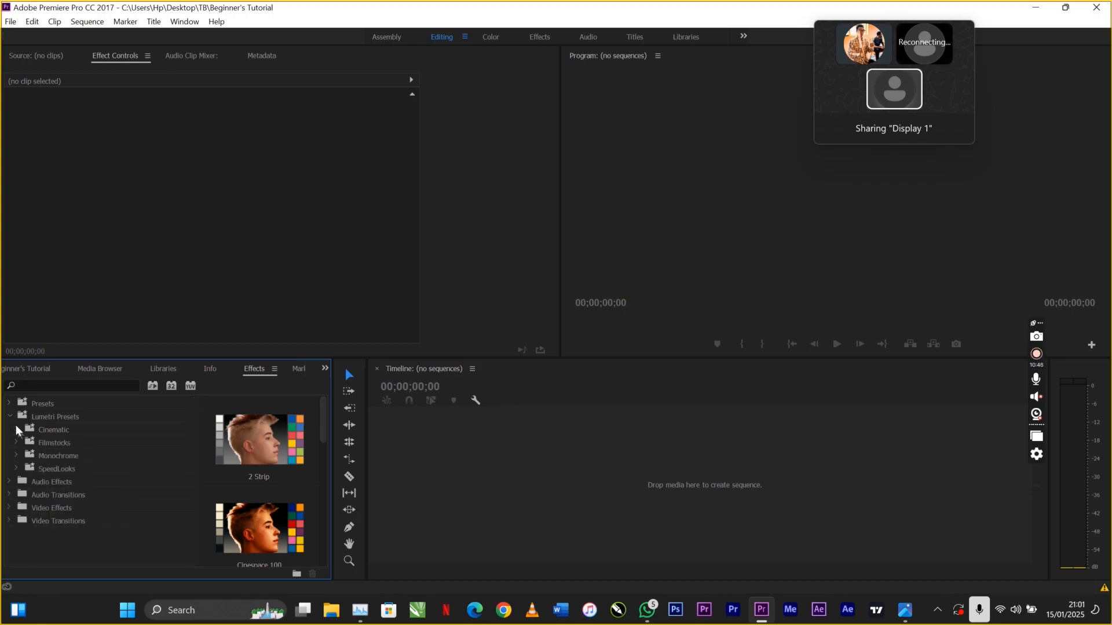
pyautogui.click(10, 417)
pyautogui.click(9, 404)
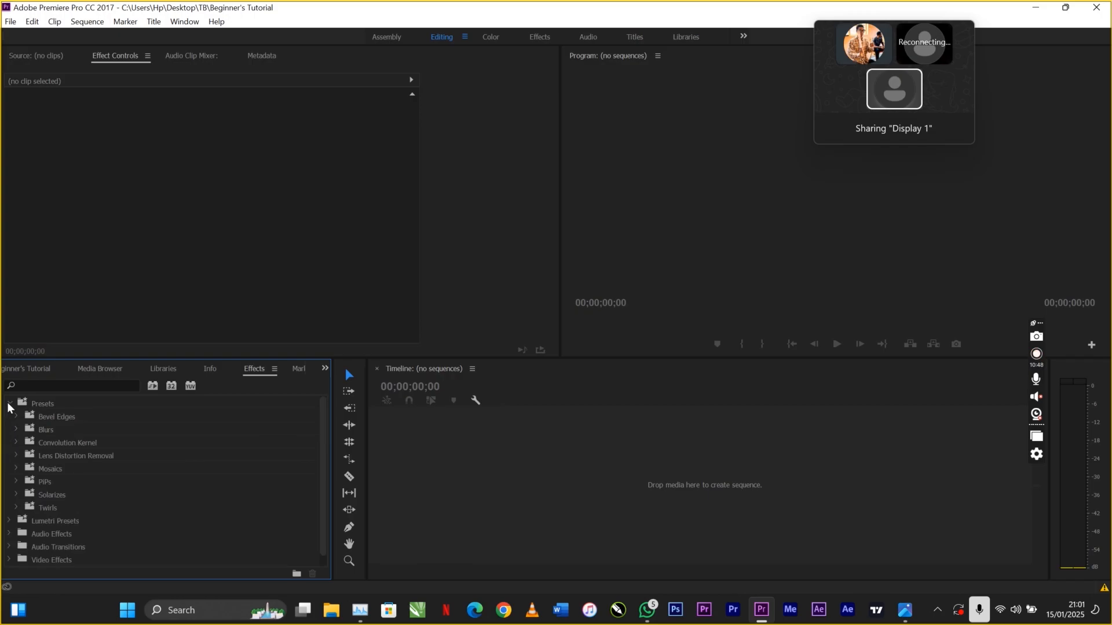
pyautogui.click(9, 405)
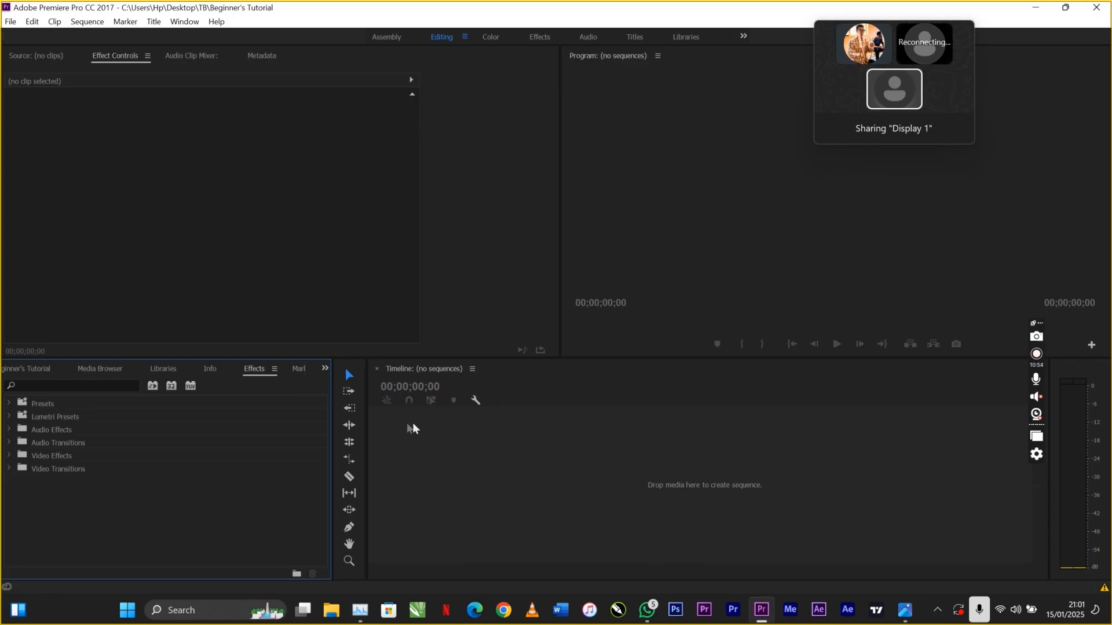
# Dock the Effects panel in the Source monitor's panel group beside Effect Controls, and bring Effect Controls to the front.
pyautogui.click(427, 424)
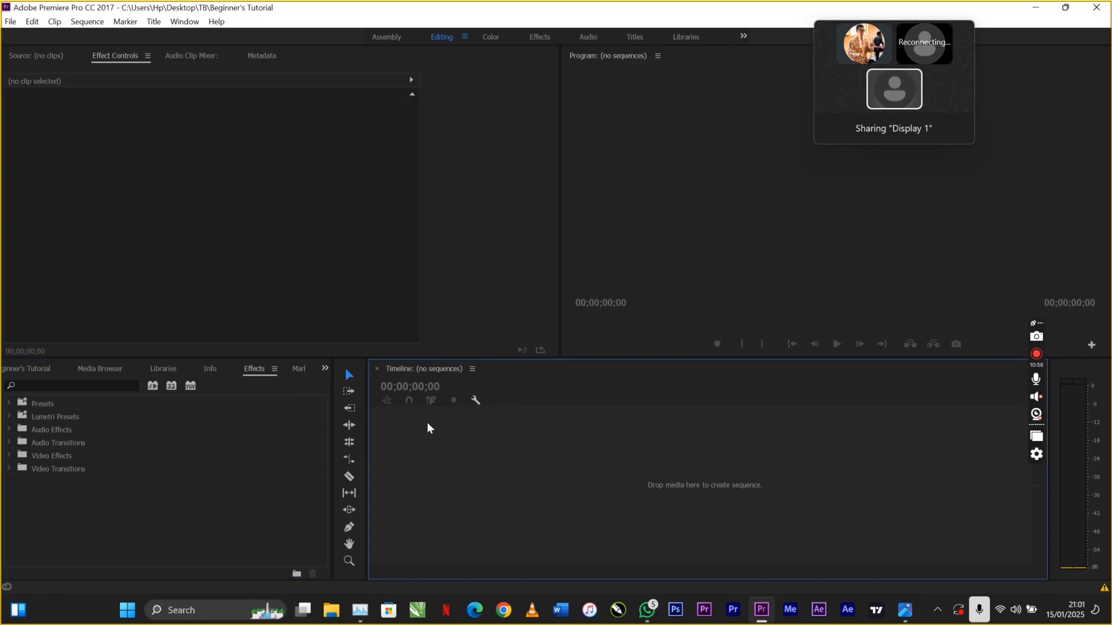
pyautogui.click(250, 370)
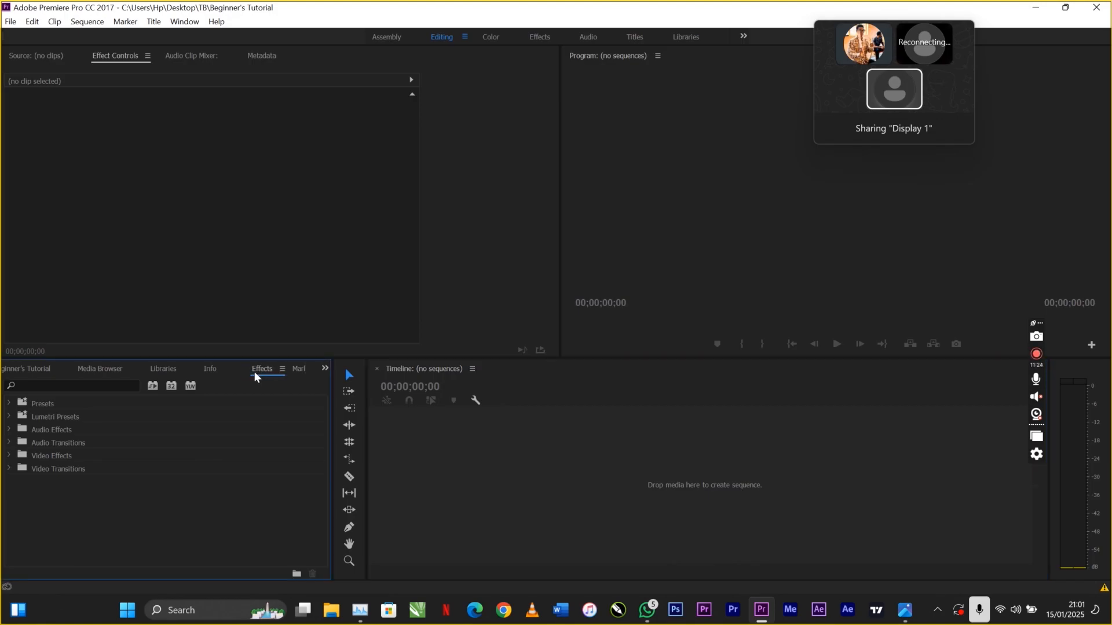
pyautogui.moveTo(254, 374); pyautogui.dragTo(92, 54)
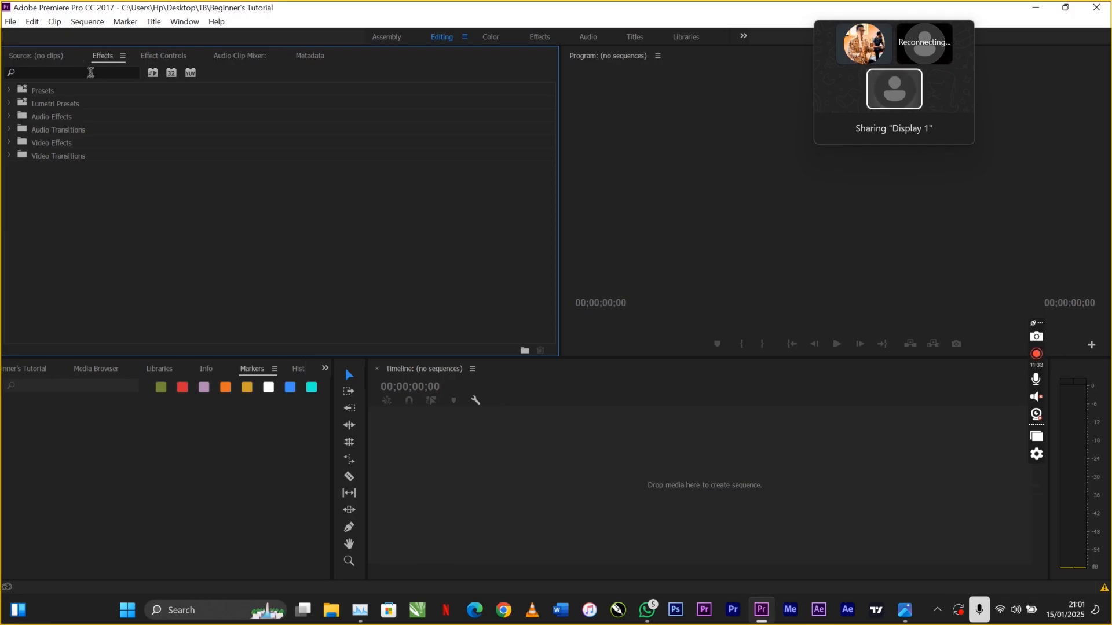
pyautogui.click(88, 74)
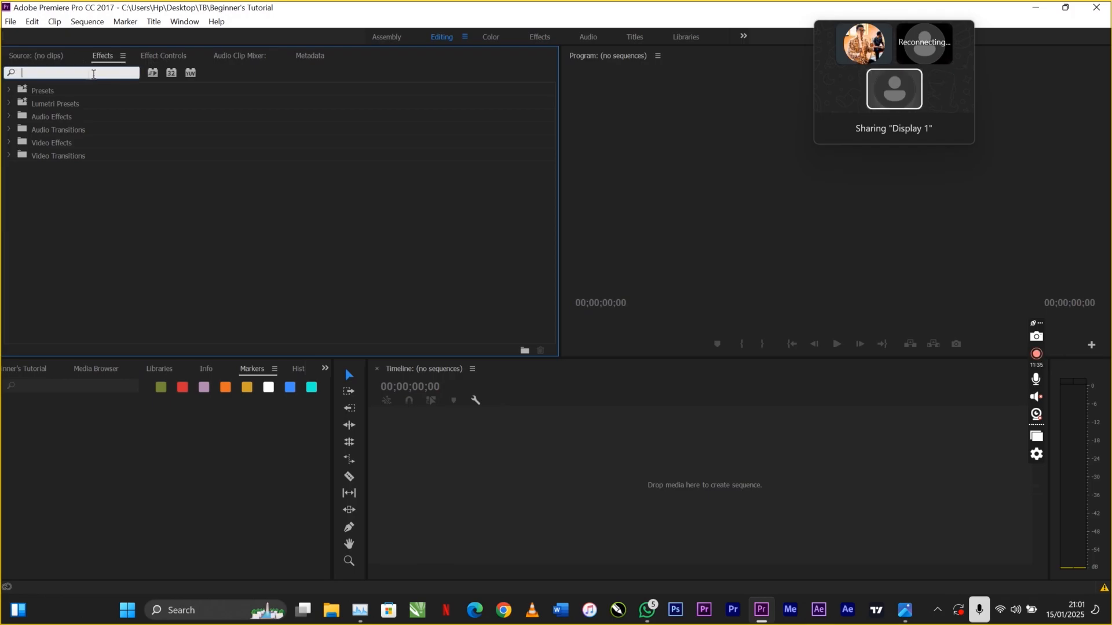
pyautogui.click(156, 59)
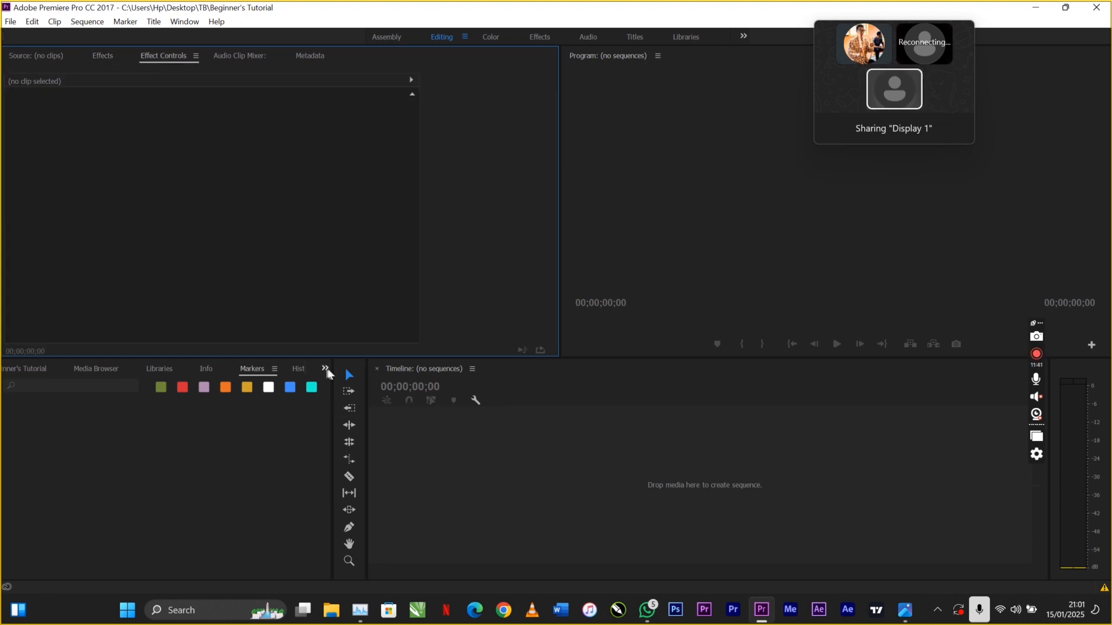
# Display the Project panel and dock it as a separate full-height column along the workspace's left edge.
pyautogui.click(325, 369)
pyautogui.click(343, 384)
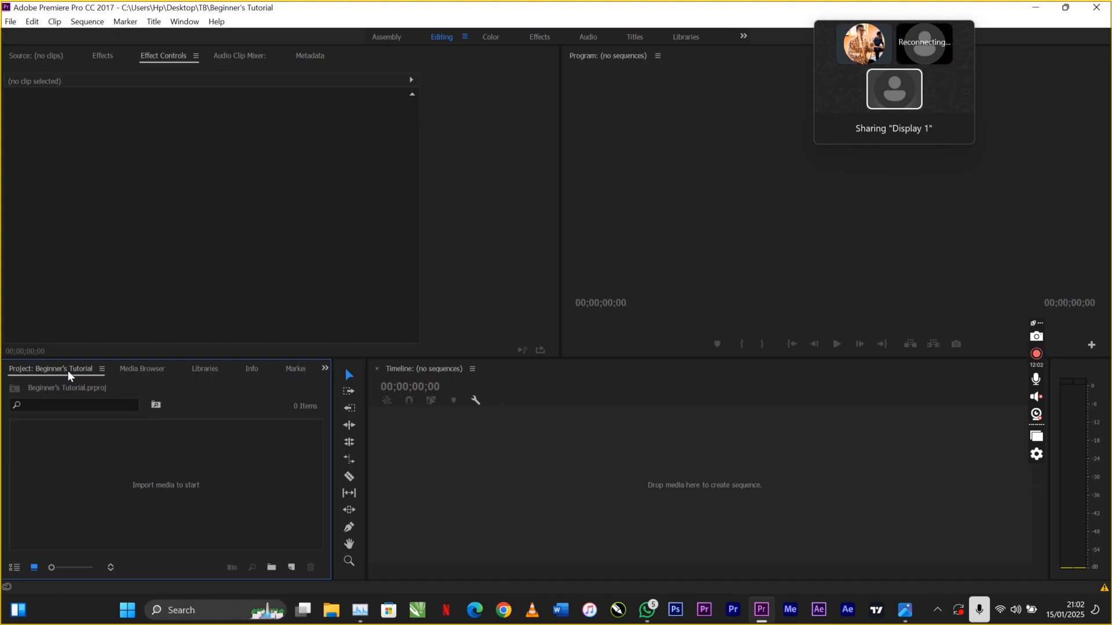
pyautogui.moveTo(68, 370); pyautogui.dragTo(102, 261)
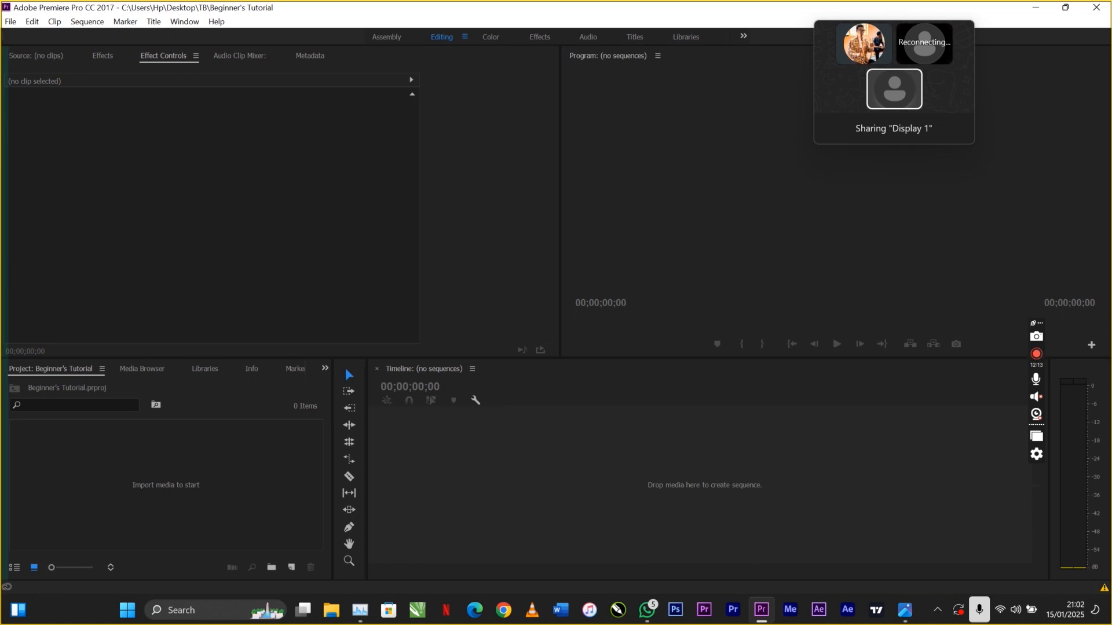
pyautogui.moveTo(2, 266); pyautogui.dragTo(2, 266)
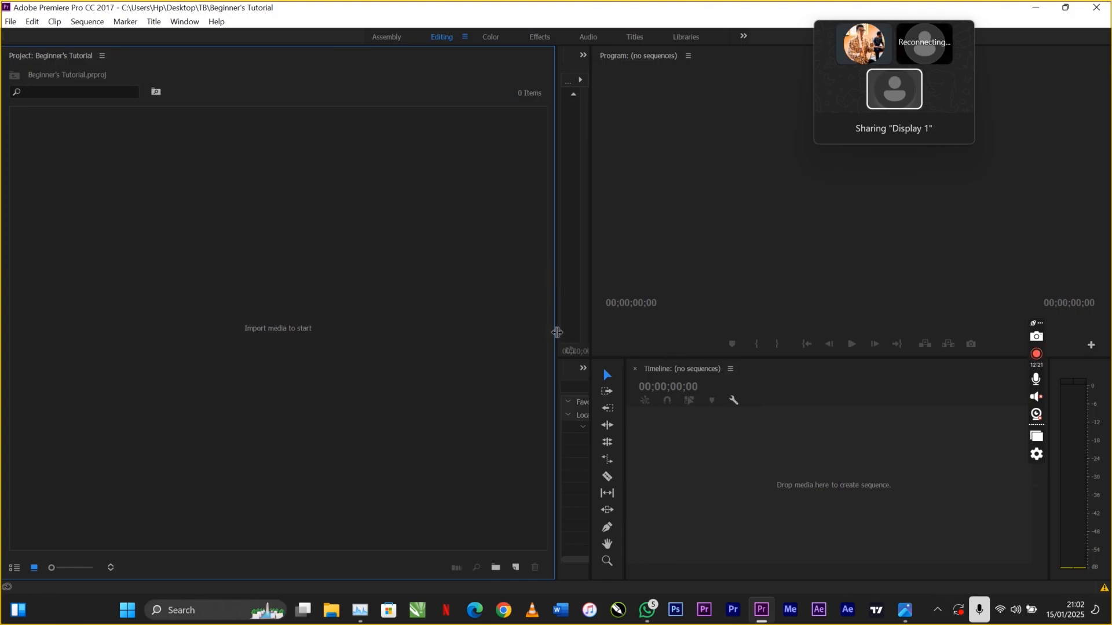
# Narrow the Project panel to a slim column and widen the Timeline panel into the Media Browser group's space.
pyautogui.moveTo(557, 334); pyautogui.dragTo(197, 340)
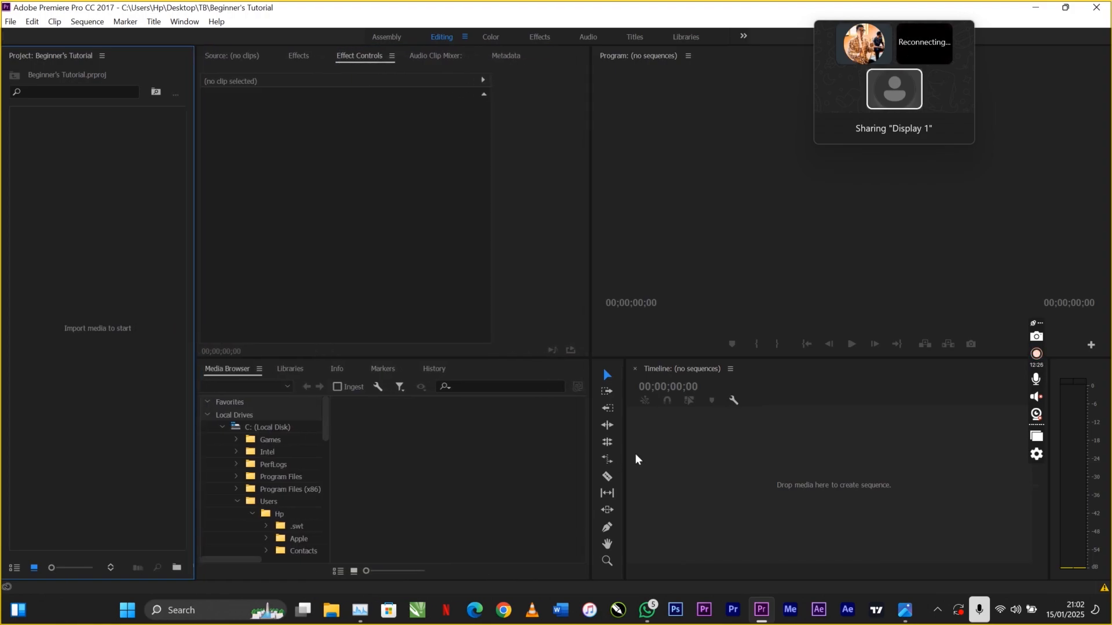
pyautogui.moveTo(624, 456); pyautogui.dragTo(458, 469)
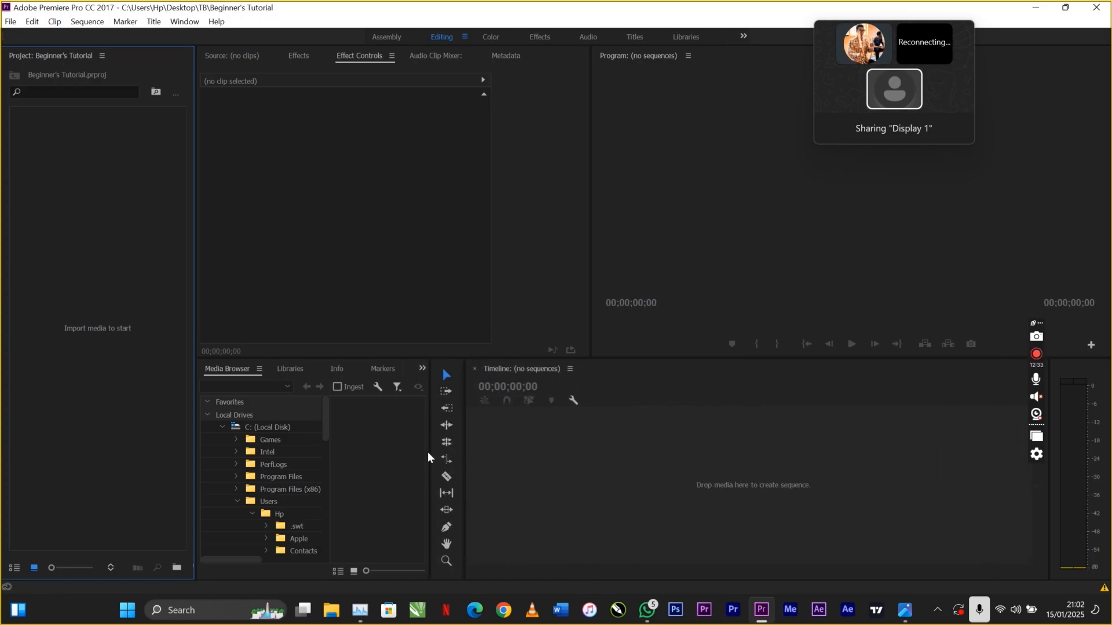
# Narrow the Media Browser group and the Tools panel to slim columns and widen the Timeline panel into the freed space.
pyautogui.moveTo(428, 452); pyautogui.dragTo(193, 452)
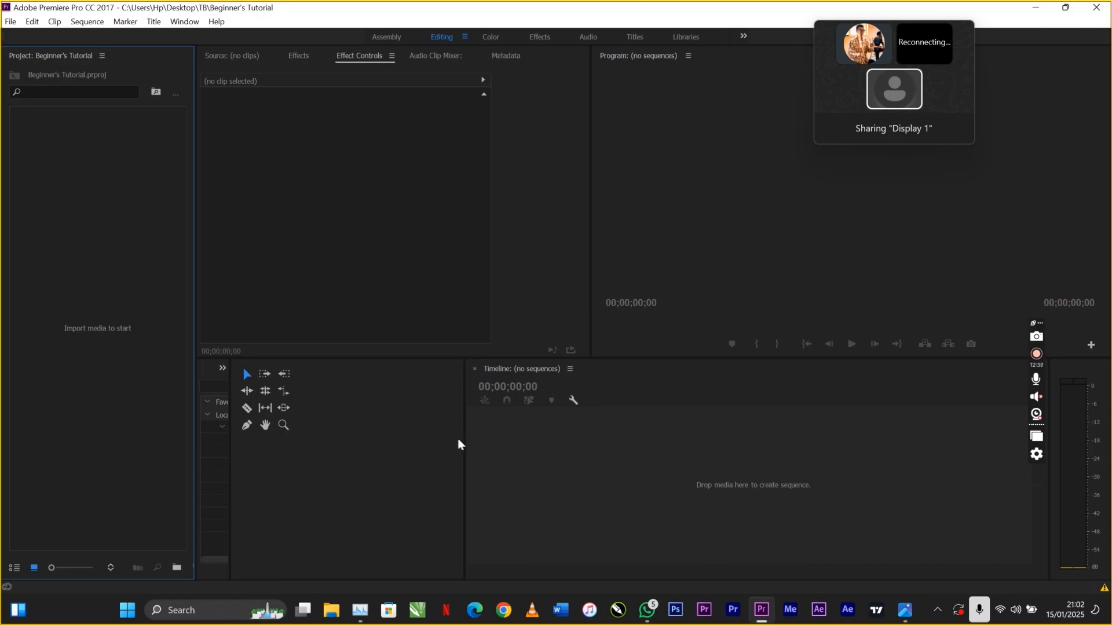
pyautogui.moveTo(463, 440); pyautogui.dragTo(267, 439)
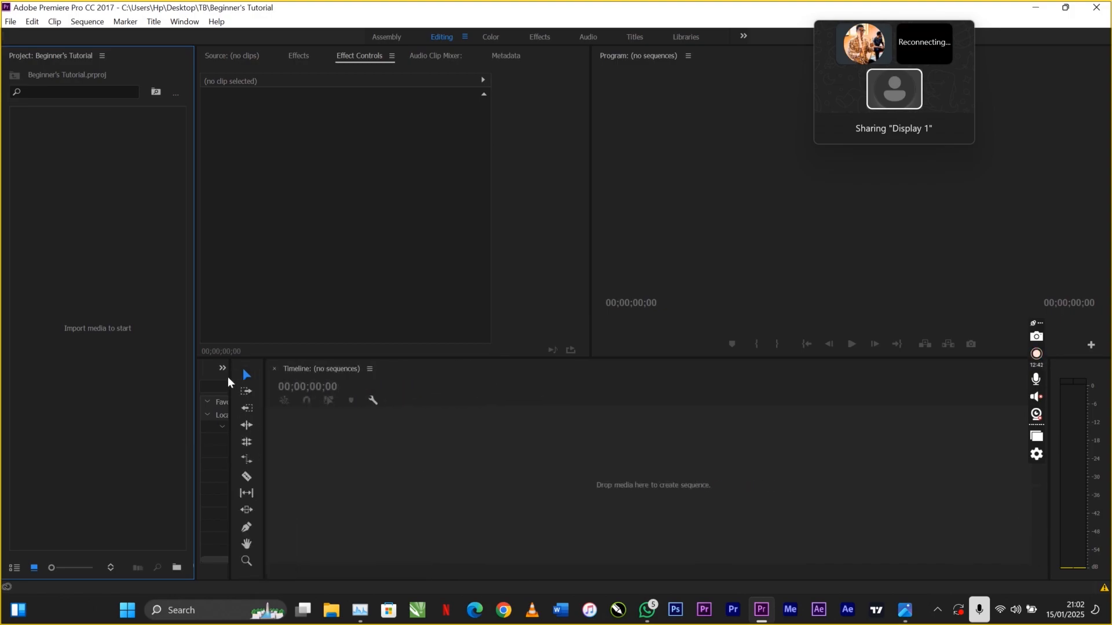
pyautogui.moveTo(232, 380); pyautogui.dragTo(289, 384)
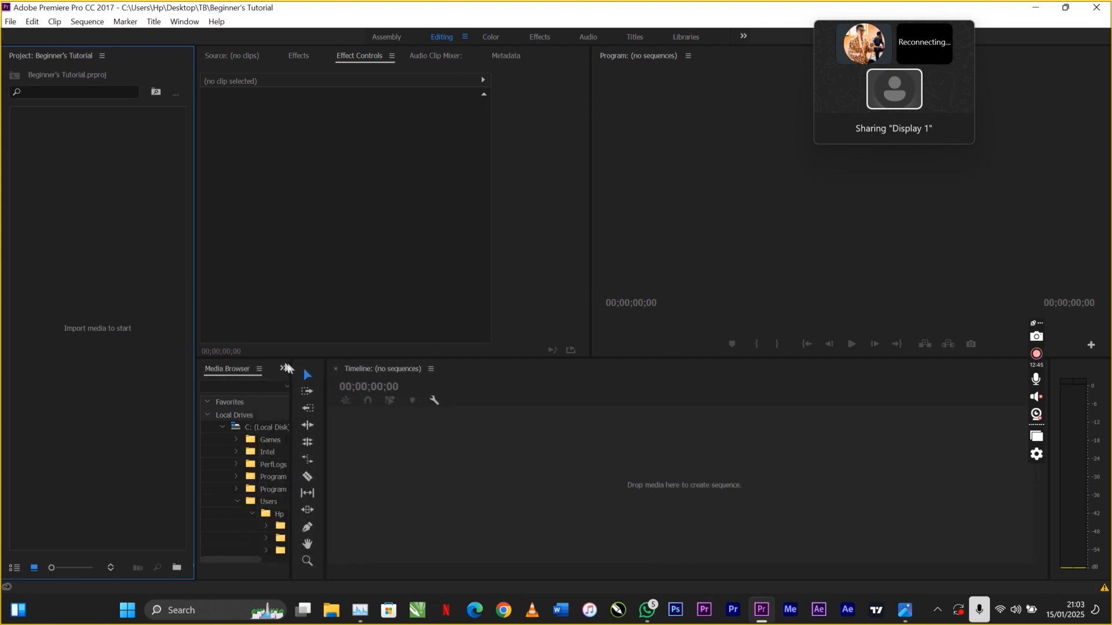
# Display the History panel in the Media Browser's panel group, and make the Project panel active again.
pyautogui.click(283, 368)
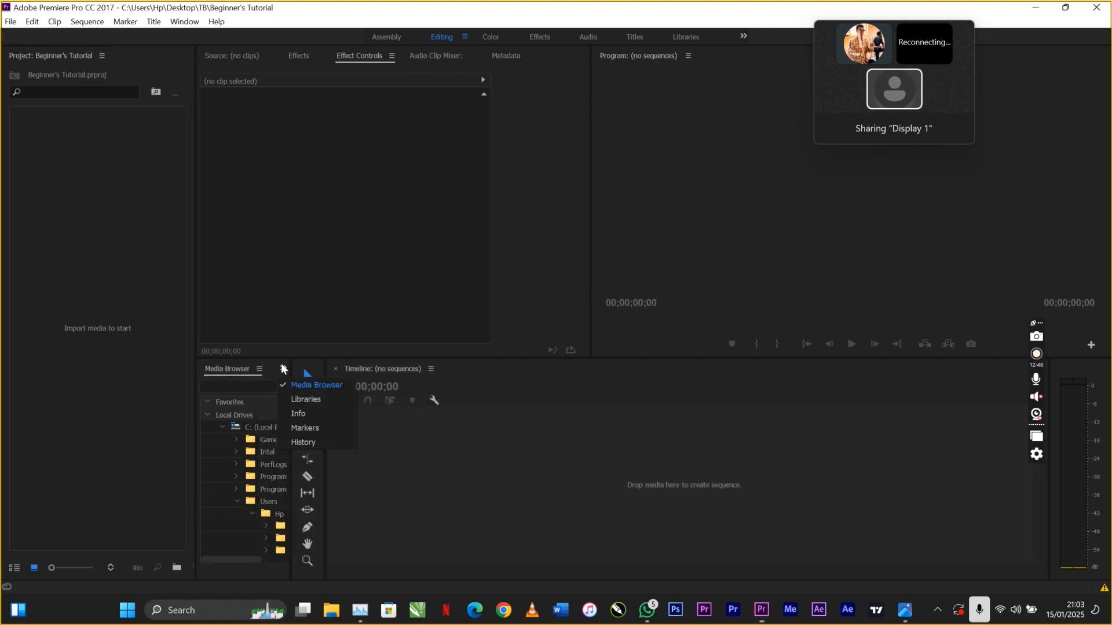
pyautogui.click(318, 443)
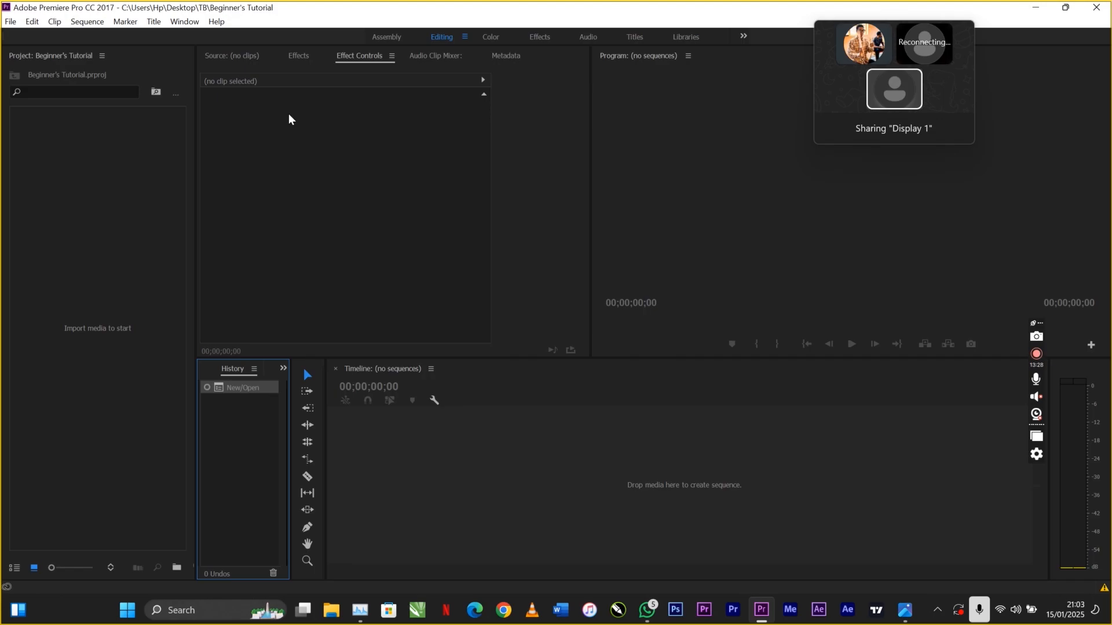
pyautogui.click(106, 189)
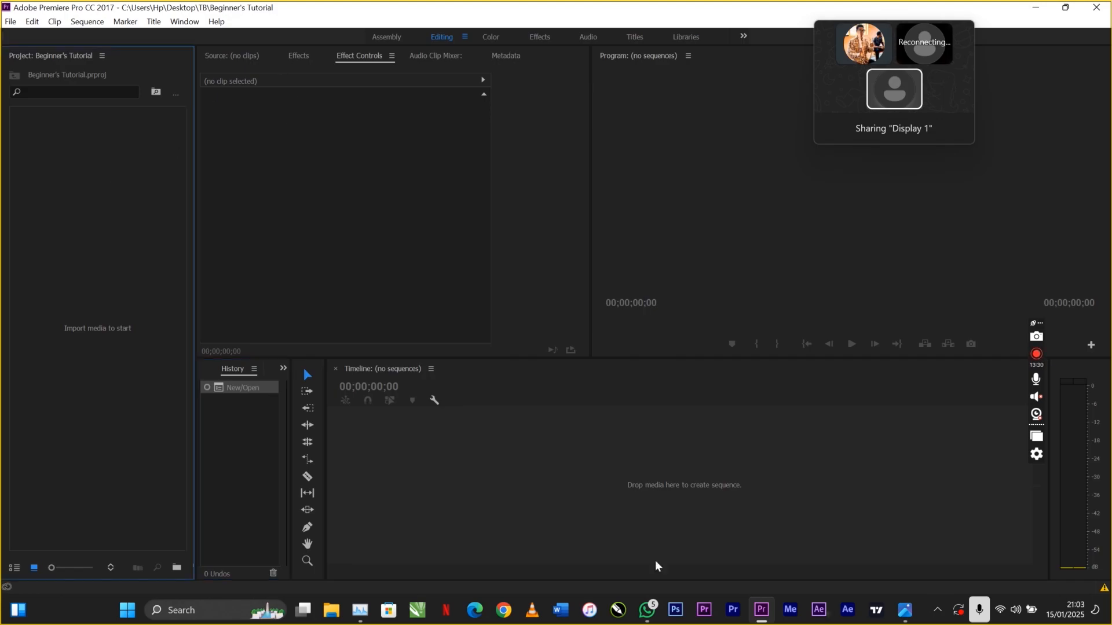
# Switch to the OUTLINES.jpg image to review the Premiere Pro course outline, and return to Premiere Pro.
pyautogui.moveTo(901, 618)
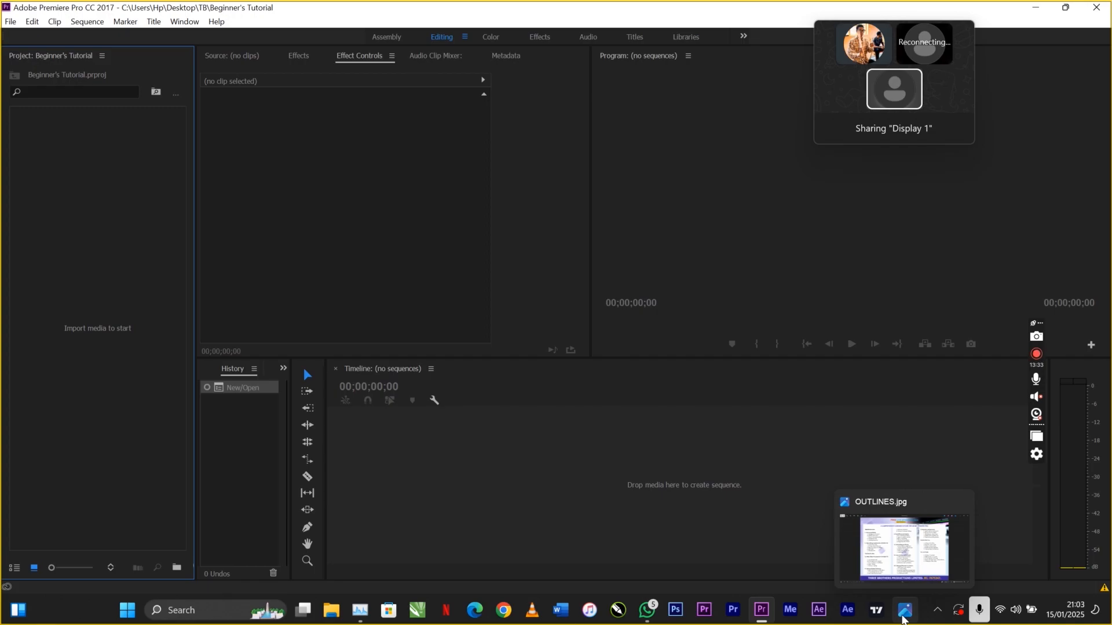
pyautogui.click(862, 529)
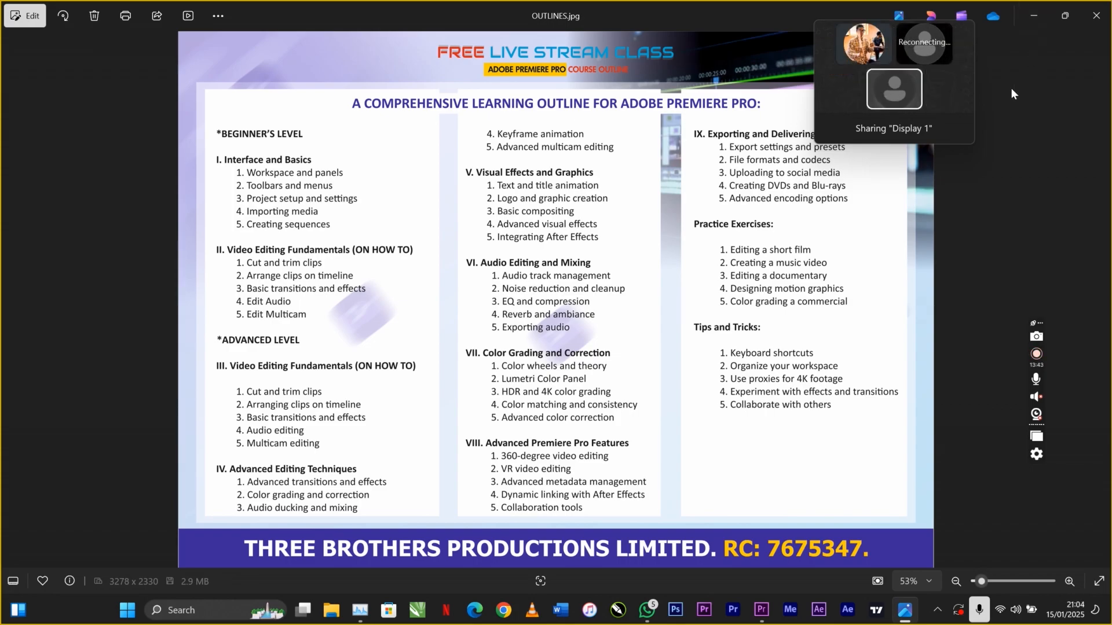
pyautogui.click(1033, 15)
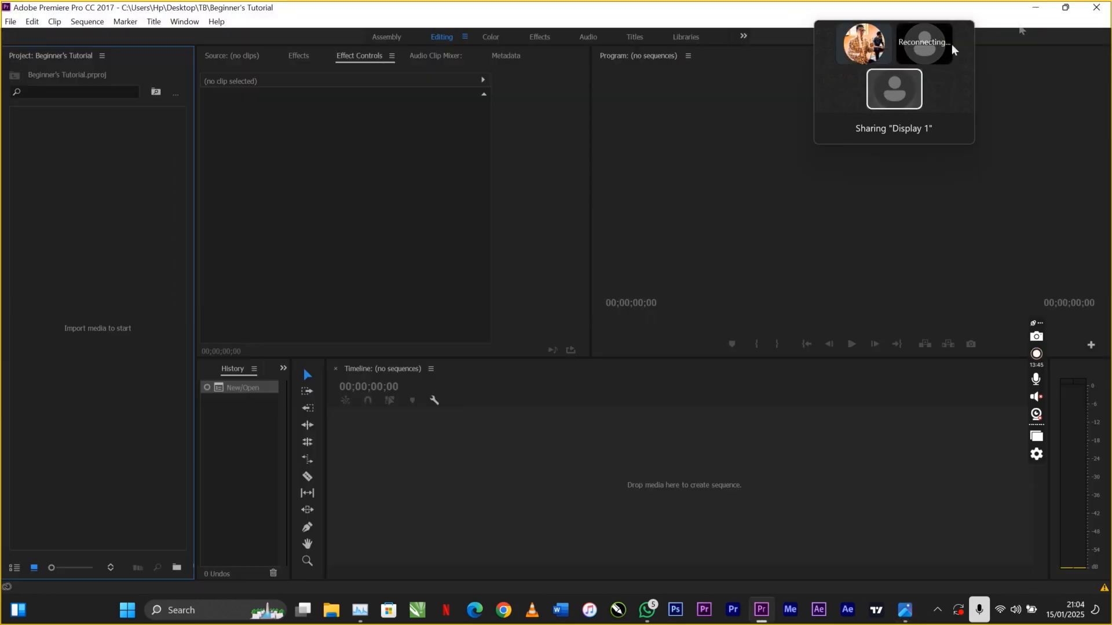
# Examine the item types that can be newly created, such as projects, sequences and bins, and activate the Project panel's search field.
pyautogui.click(10, 22)
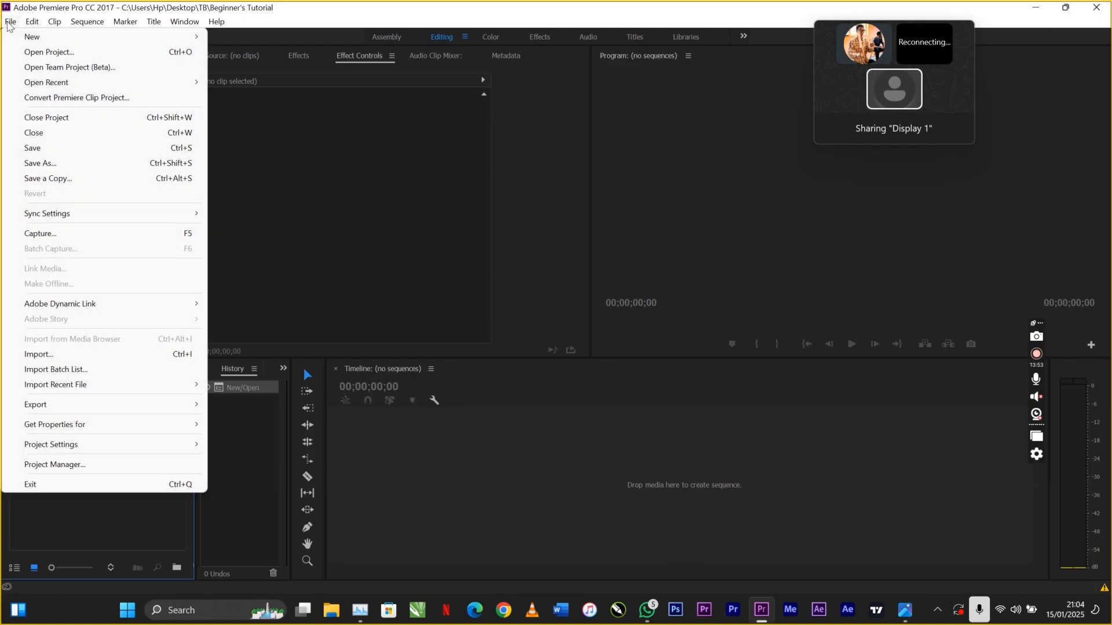
pyautogui.moveTo(25, 40)
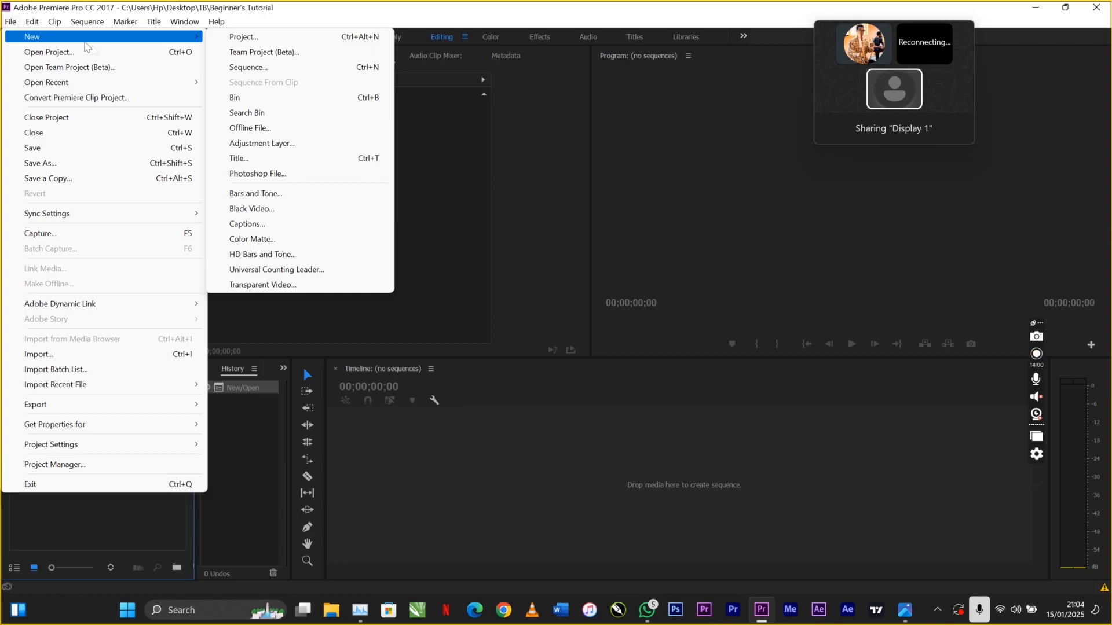
pyautogui.moveTo(202, 38)
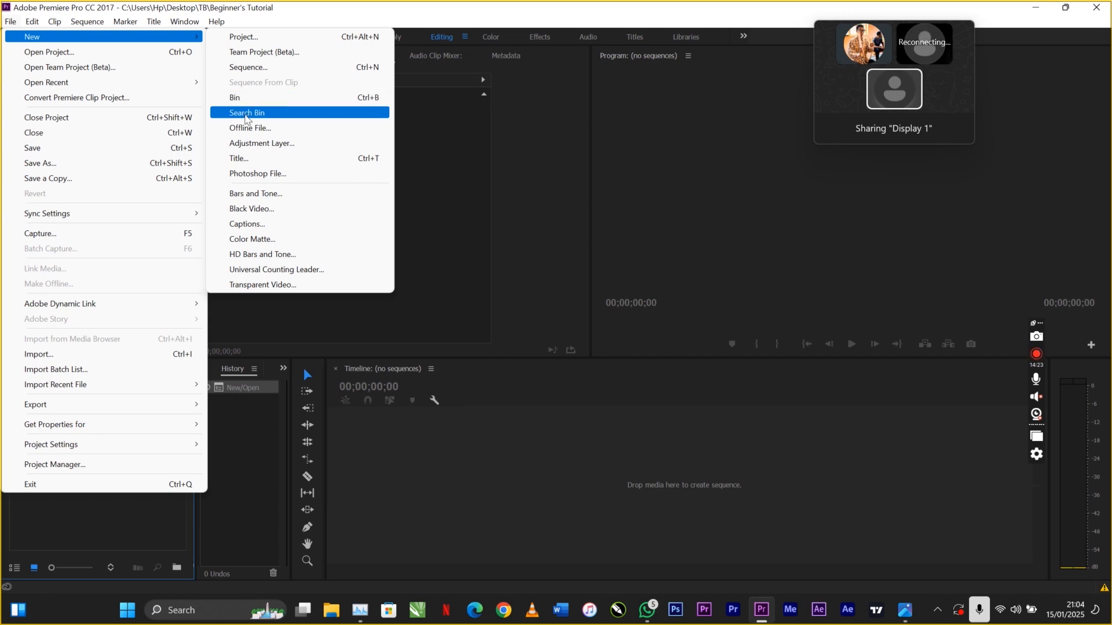
pyautogui.click(48, 534)
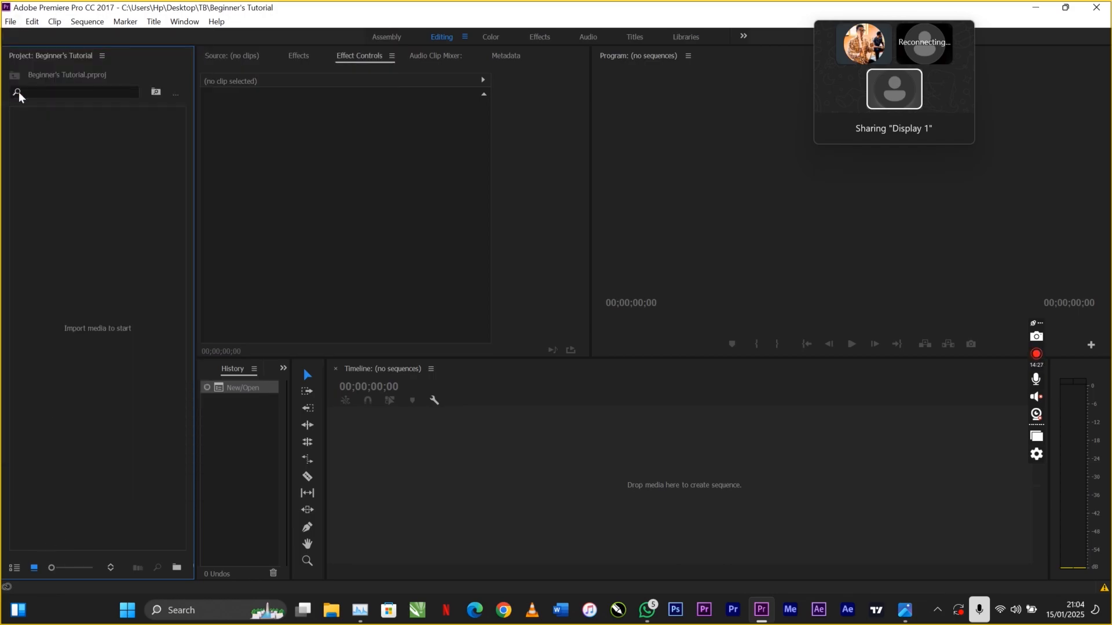
pyautogui.click(35, 92)
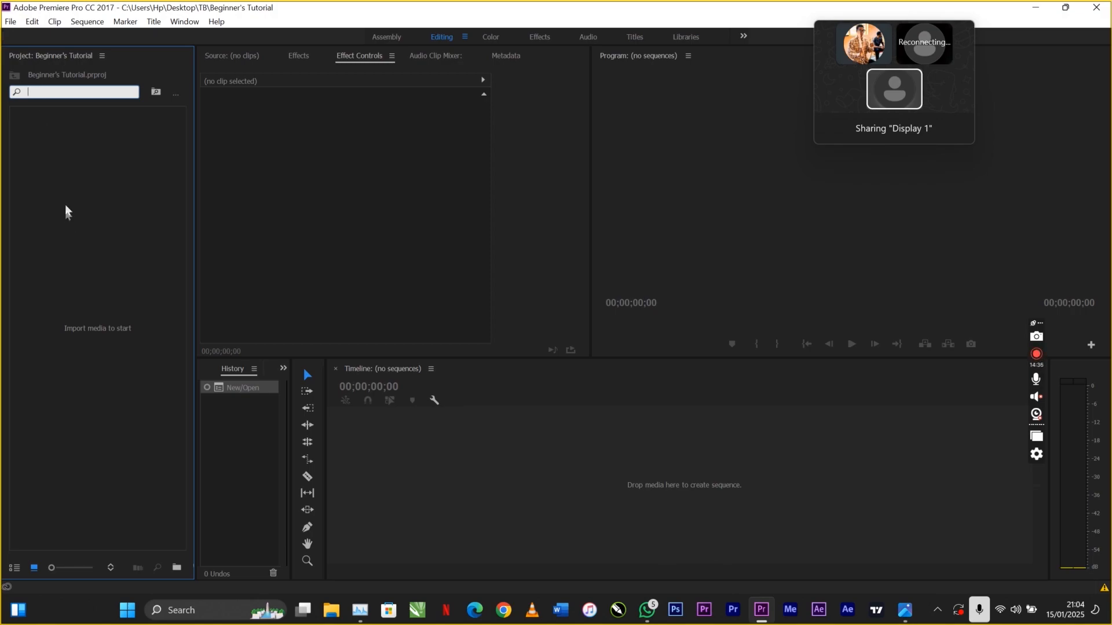
# Examine the File commands for opening recent projects, closing, saving, syncing settings and capturing.
pyautogui.click(8, 24)
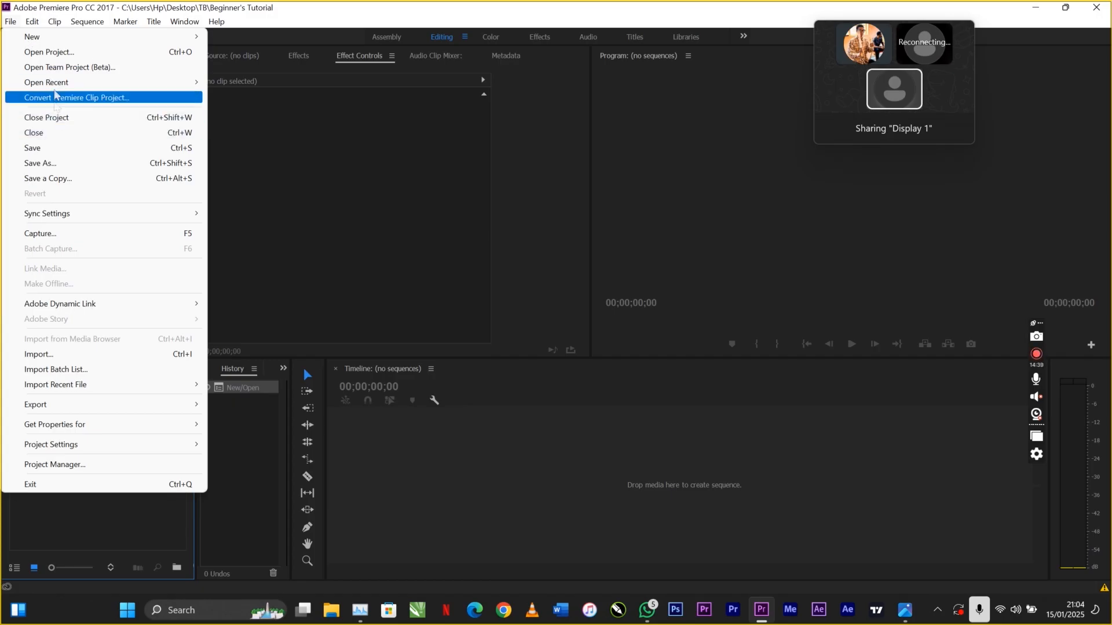
pyautogui.moveTo(56, 83)
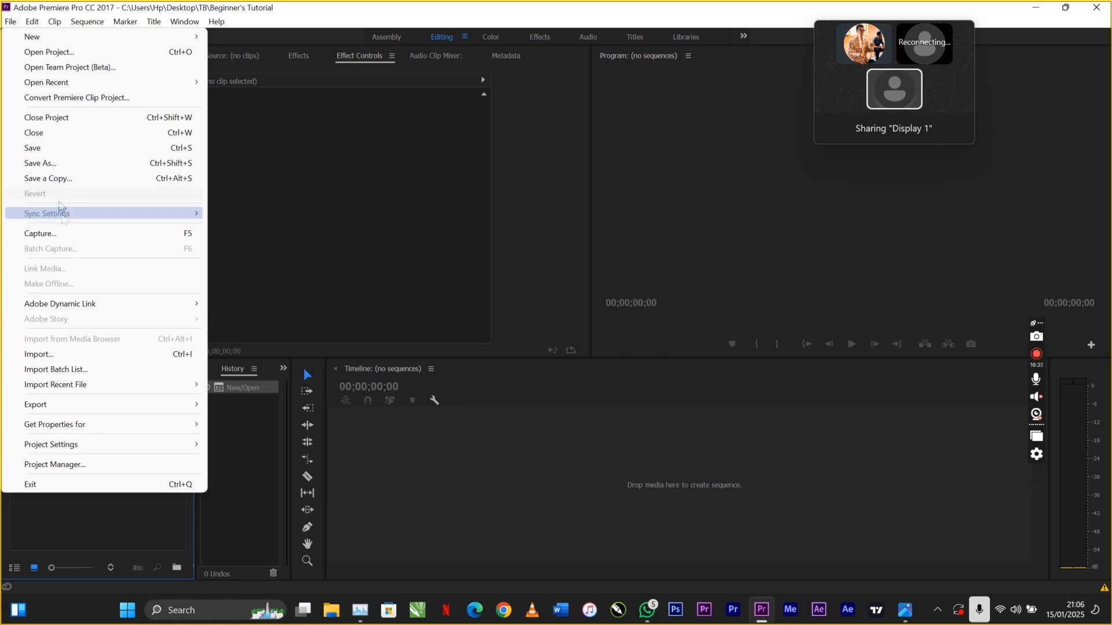
pyautogui.moveTo(67, 215)
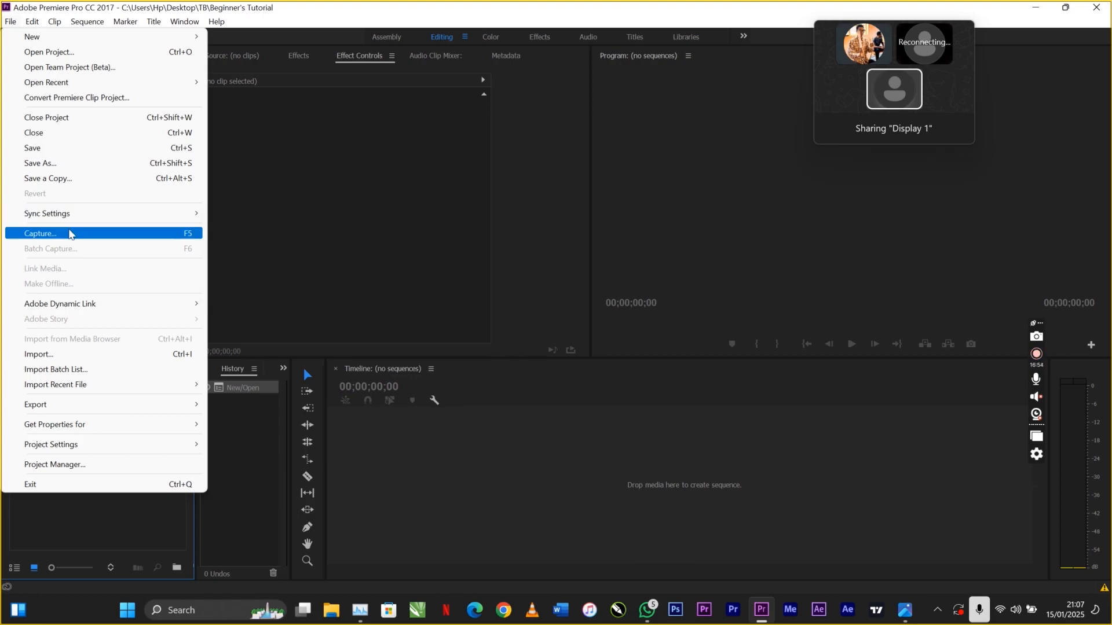
# Examine the Edit commands with the Project panel active and again with the History panel active.
pyautogui.click(33, 25)
pyautogui.click(33, 26)
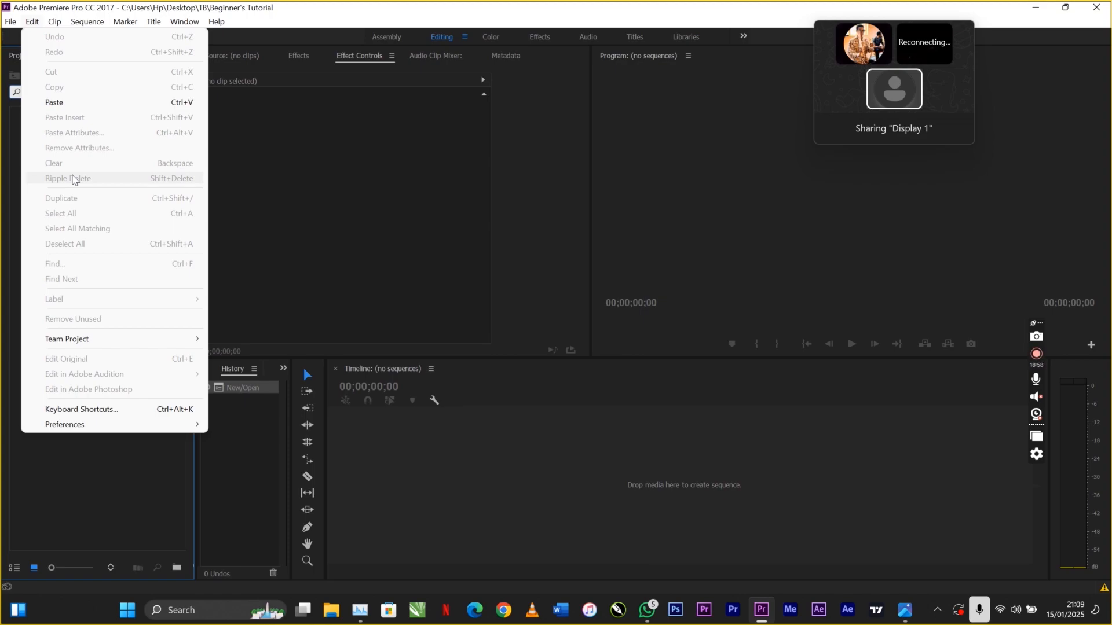
pyautogui.click(242, 546)
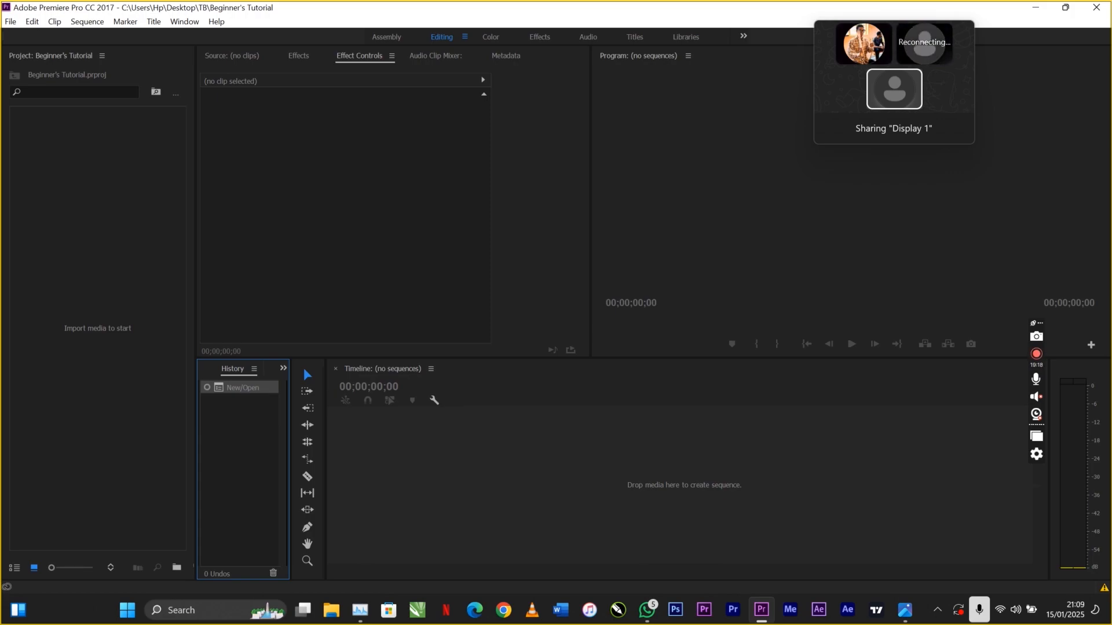
pyautogui.click(33, 23)
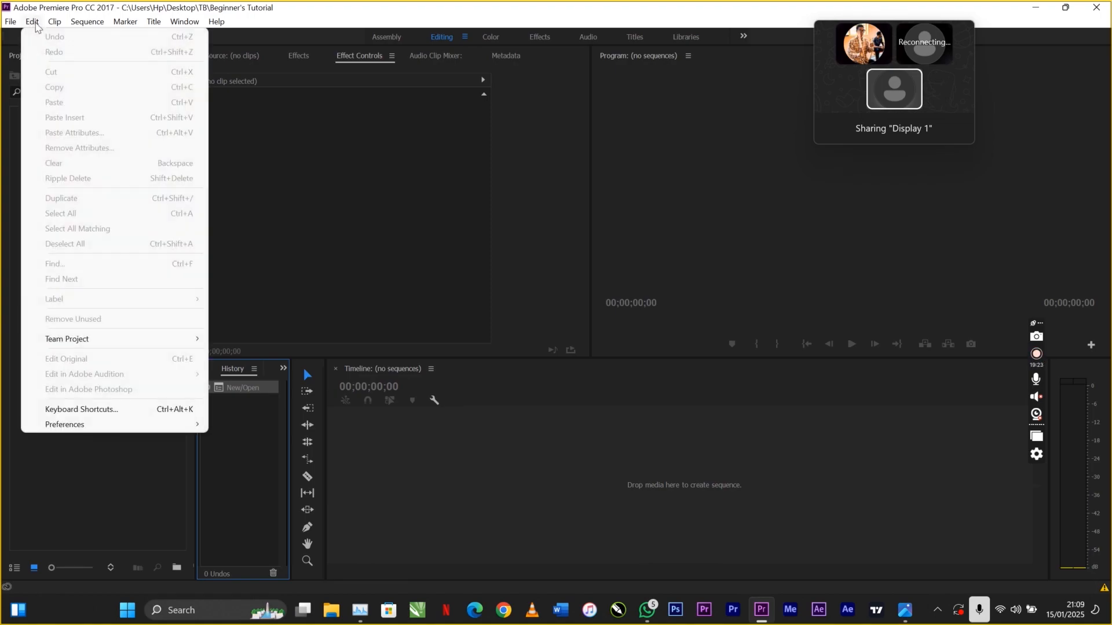
# Examine the commands available for clips, sequences, markers and titles.
pyautogui.moveTo(54, 22)
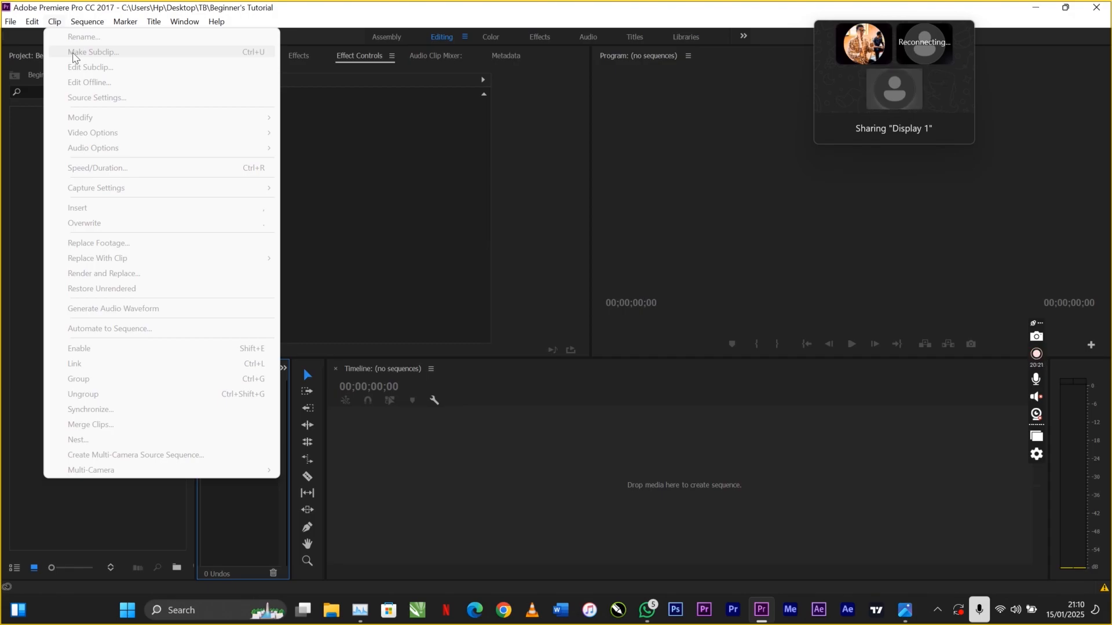
pyautogui.moveTo(886, 69)
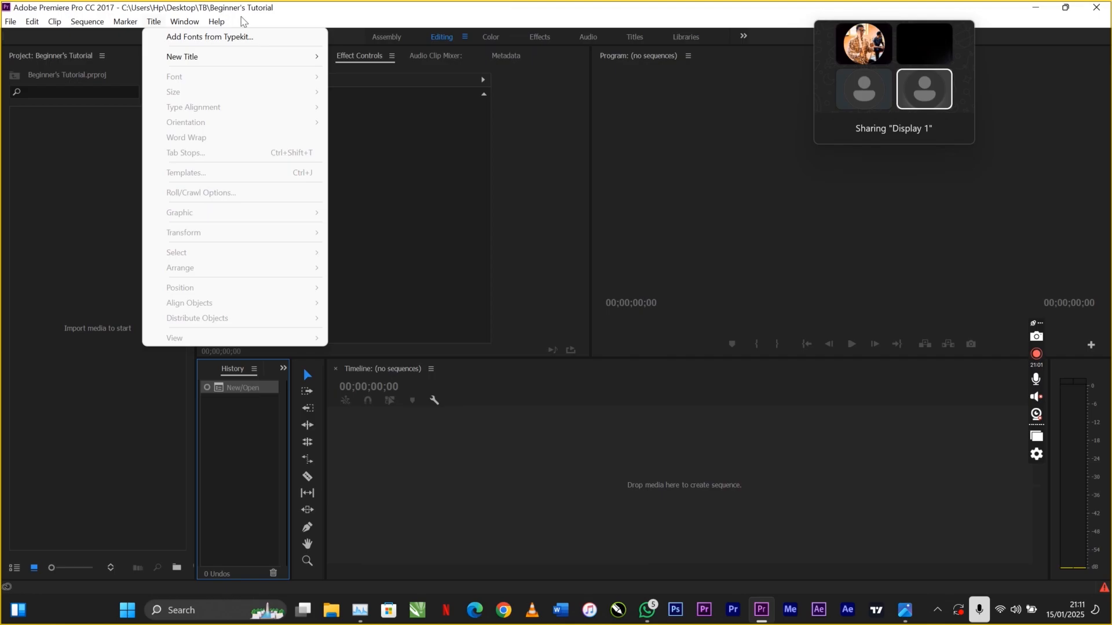
pyautogui.moveTo(92, 23)
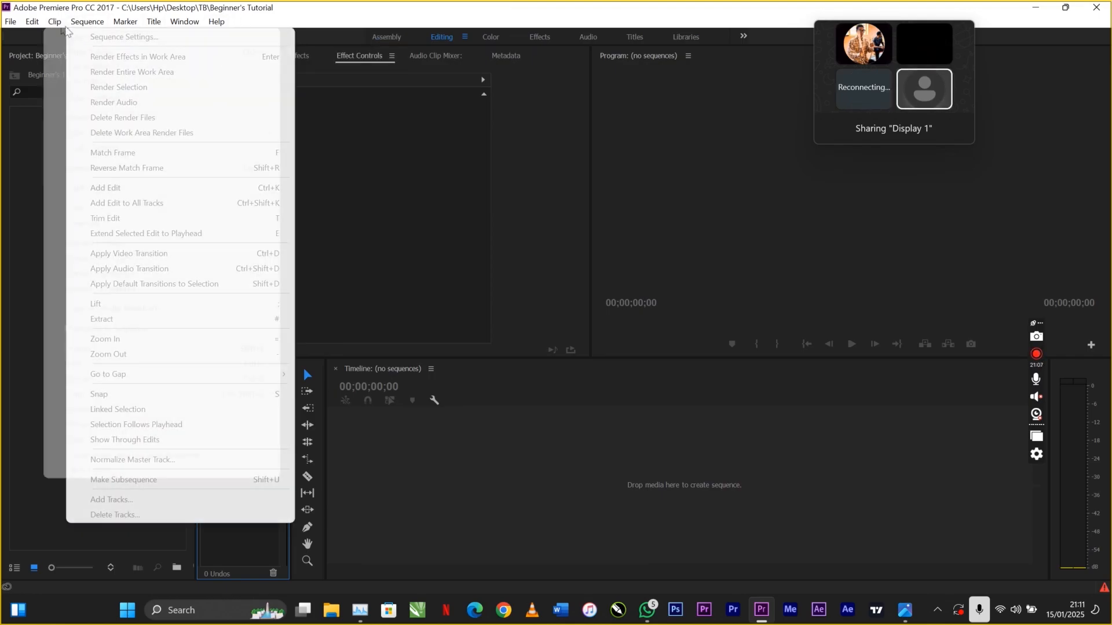
pyautogui.moveTo(57, 24)
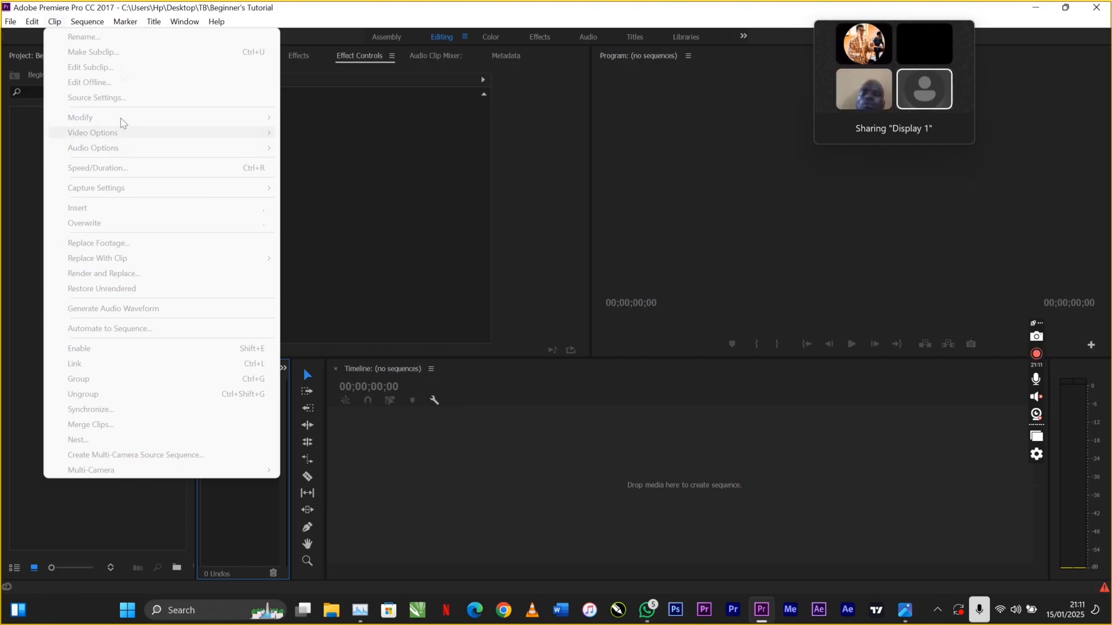
pyautogui.moveTo(130, 23)
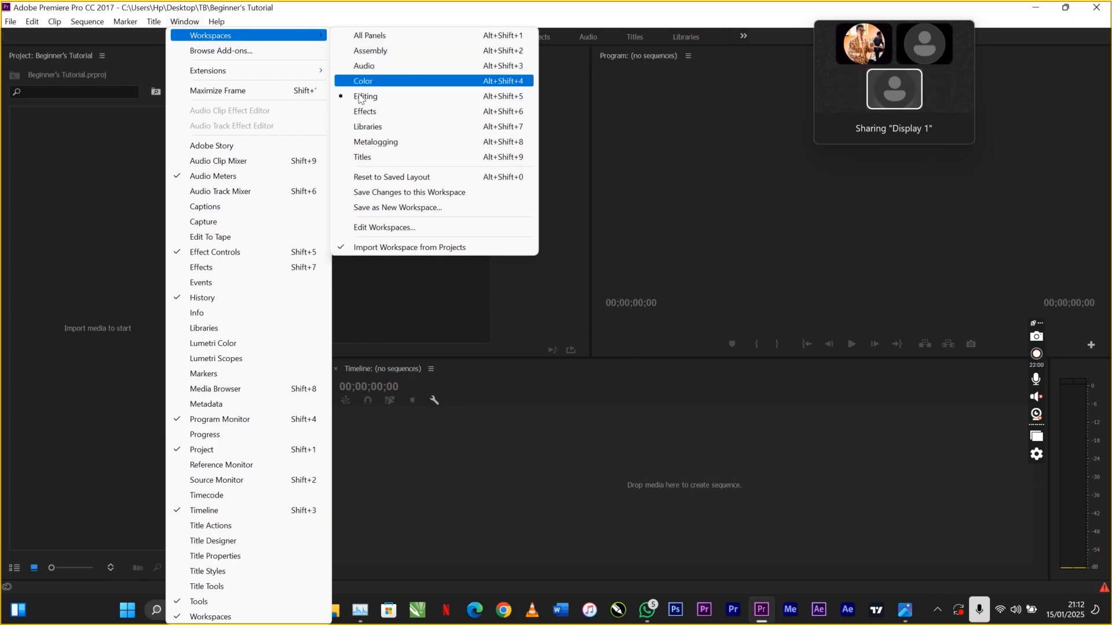
# Examine the Window commands for extensions and for showing panels such as Audio Meters and Effect Controls.
pyautogui.moveTo(308, 75)
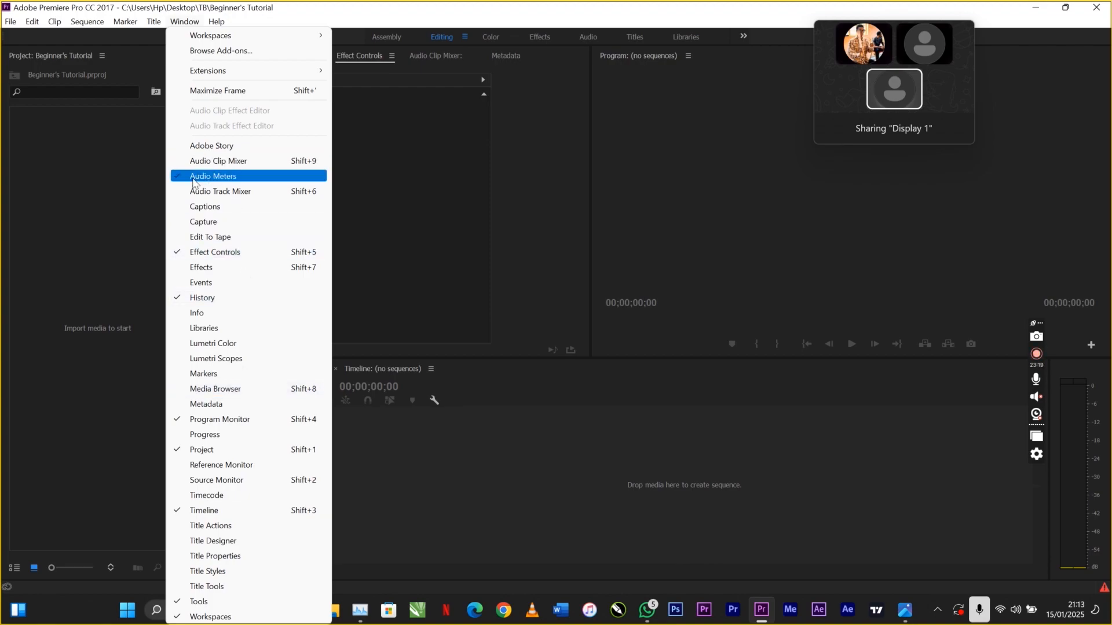
pyautogui.click(362, 155)
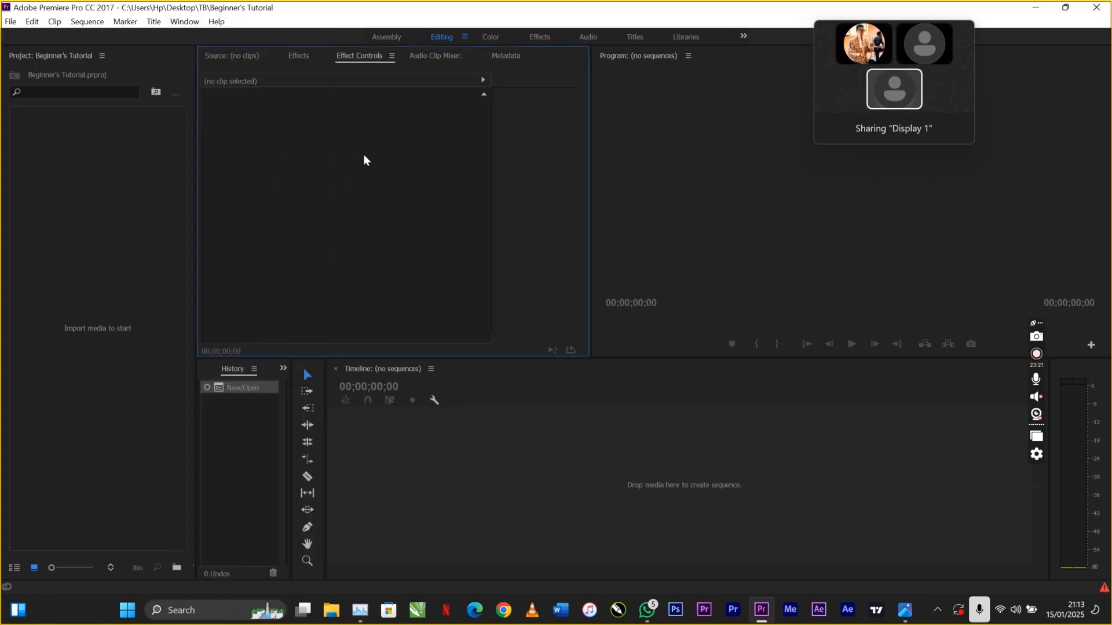
pyautogui.click(283, 368)
pyautogui.click(184, 22)
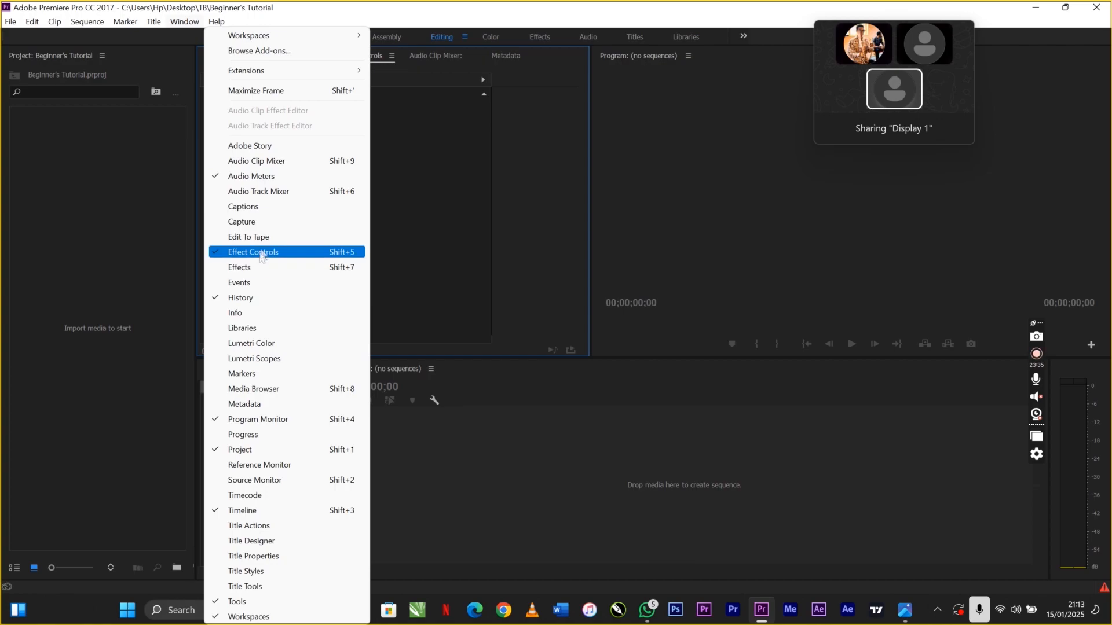
pyautogui.click(415, 233)
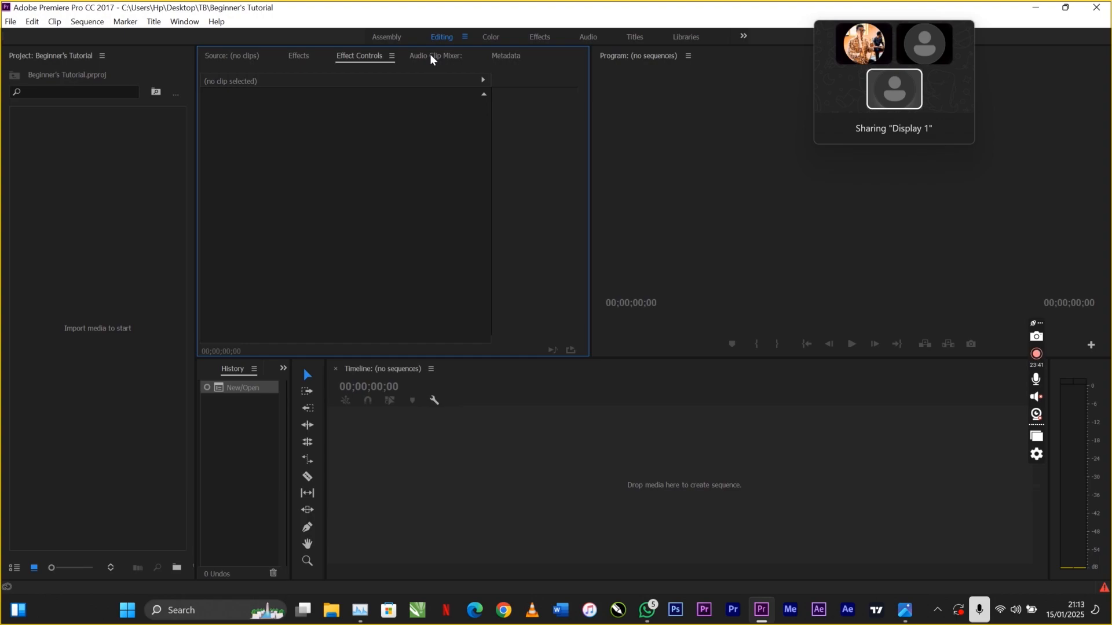
# Compare the panels grouped with History against the full list of panels that can be shown.
pyautogui.click(283, 369)
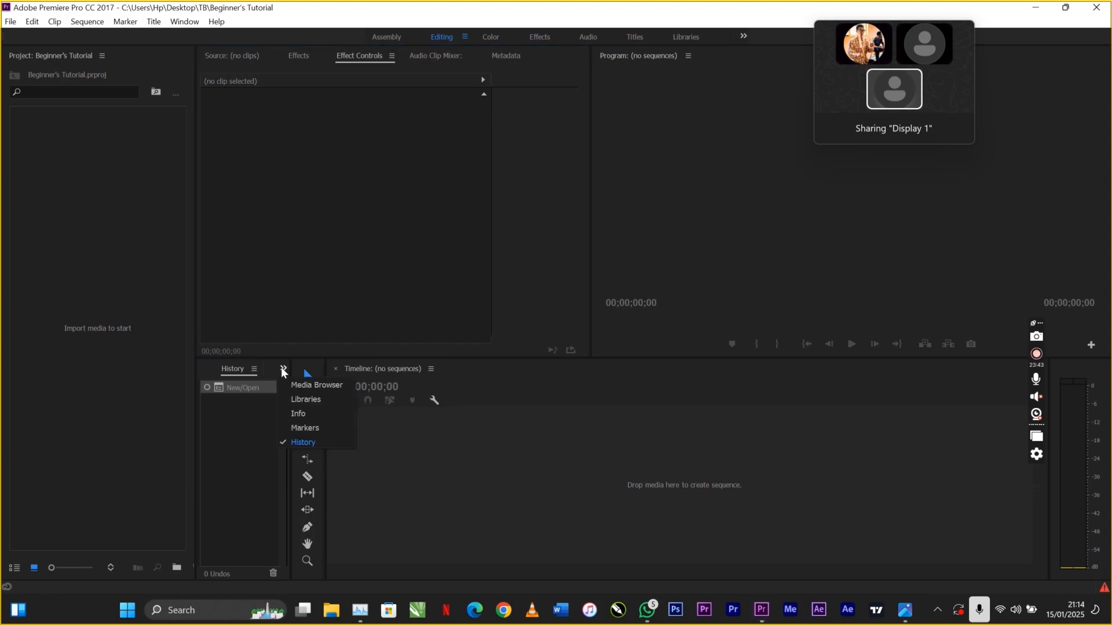
pyautogui.click(175, 22)
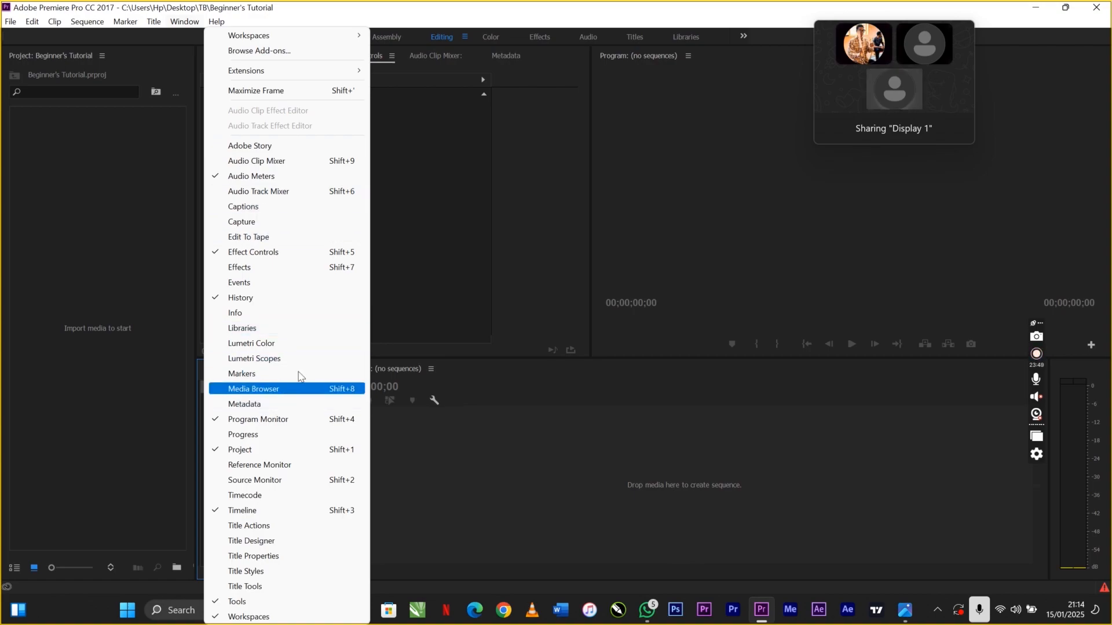
pyautogui.click(407, 260)
pyautogui.click(677, 154)
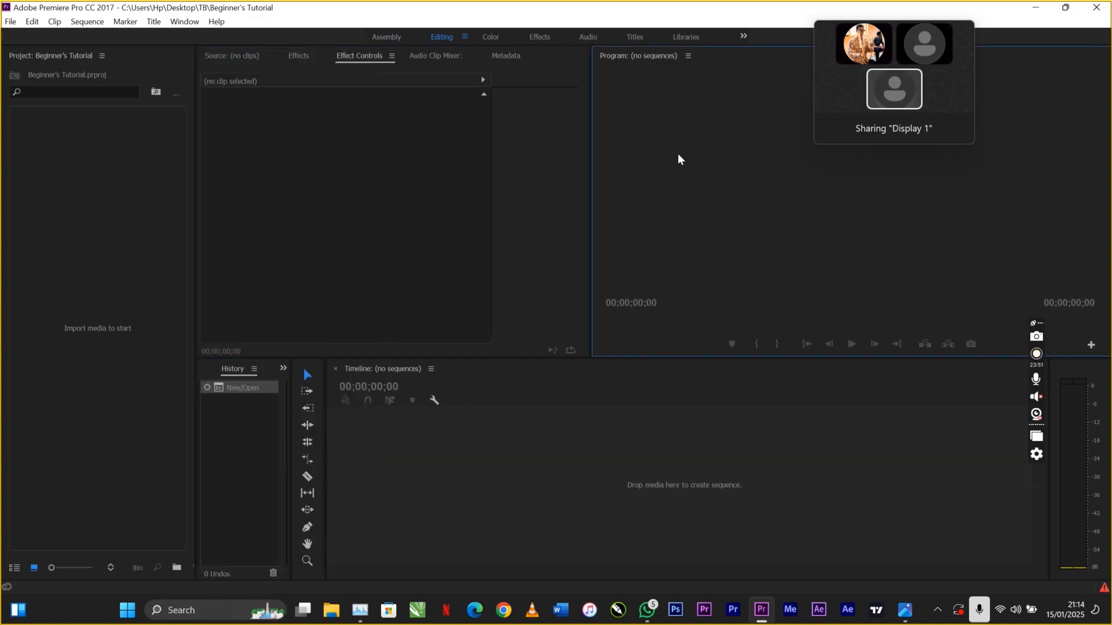
# Bring the Project panel into focus from the list of panels and check the course outline OUTLINES.jpg in the image viewer.
pyautogui.click(183, 22)
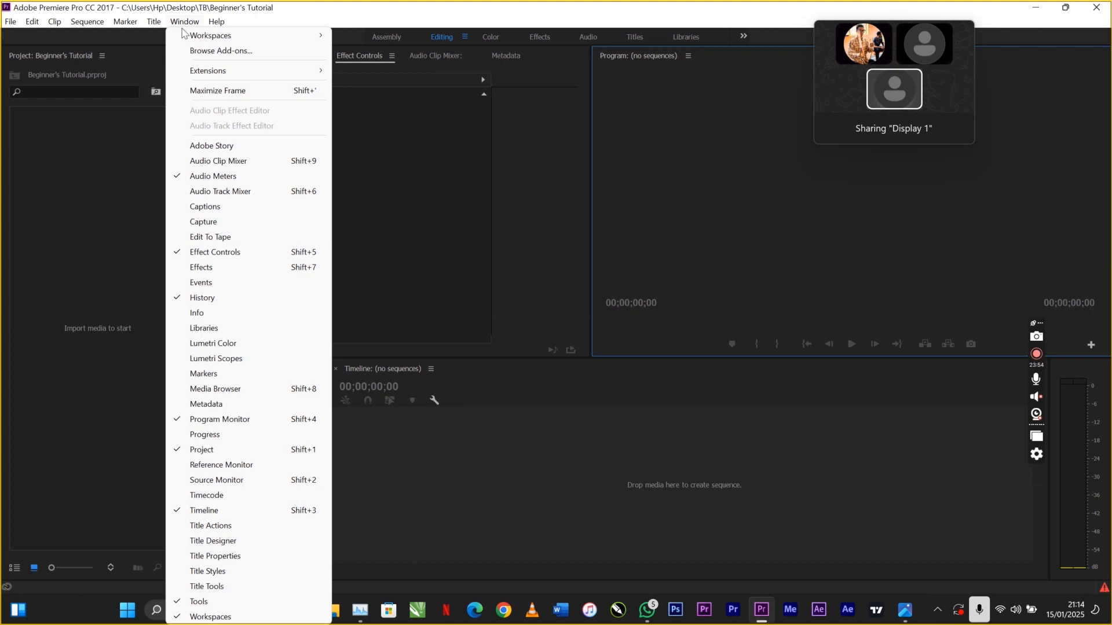
pyautogui.click(239, 447)
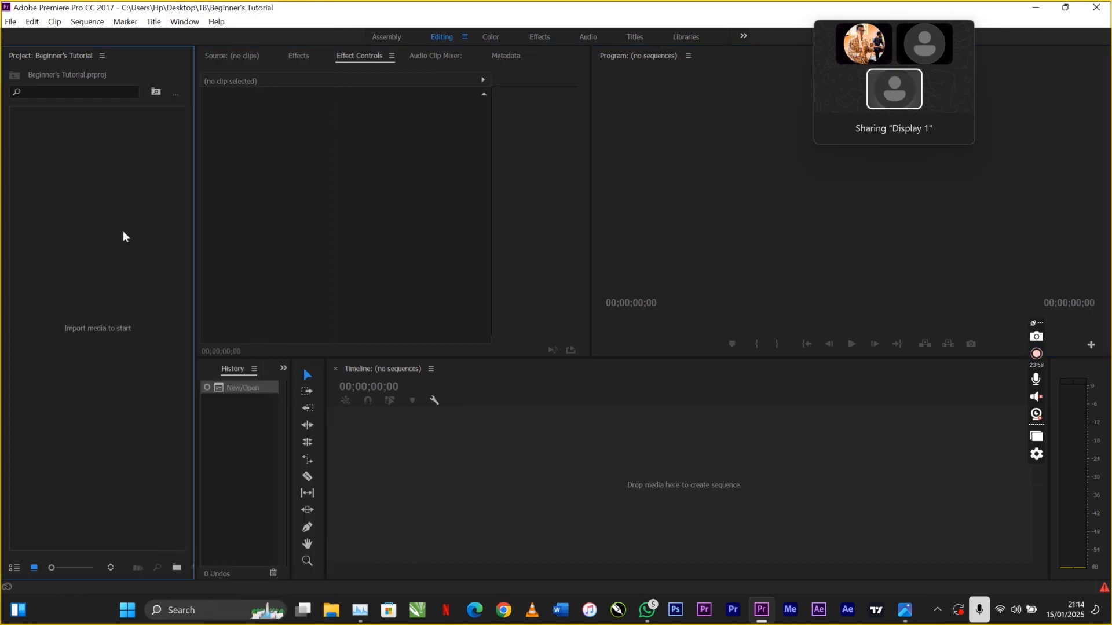
pyautogui.click(186, 22)
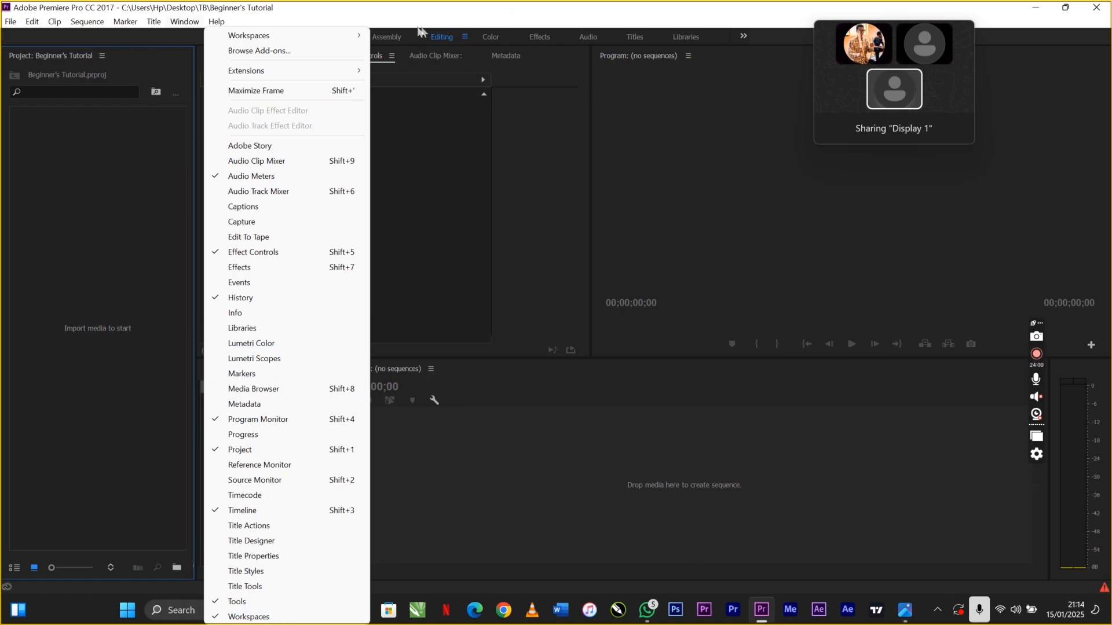
pyautogui.click(543, 538)
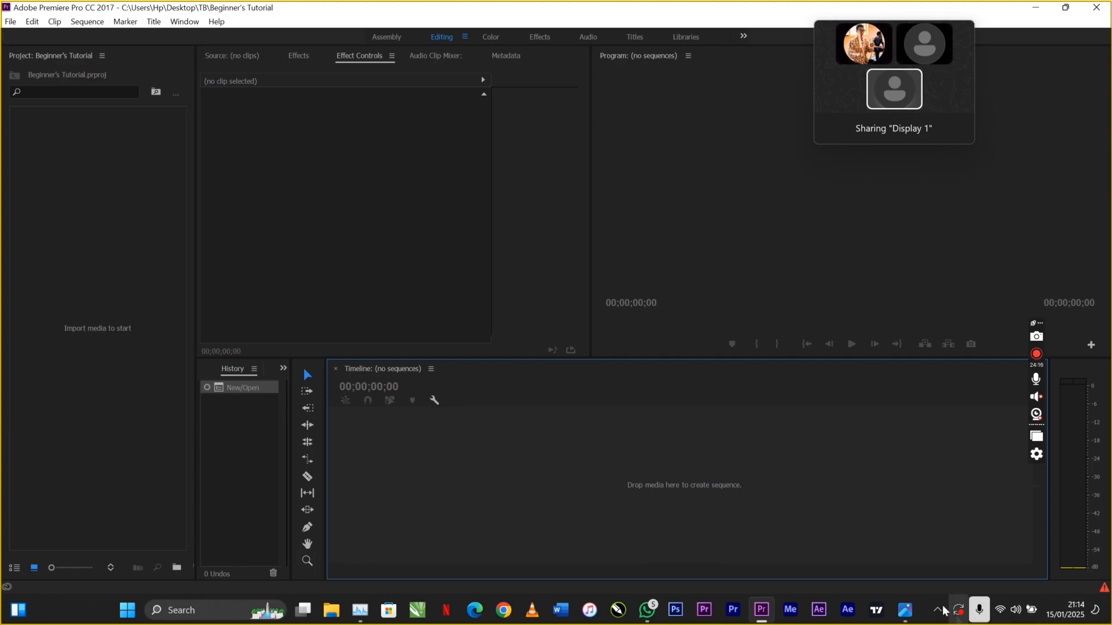
pyautogui.click(907, 622)
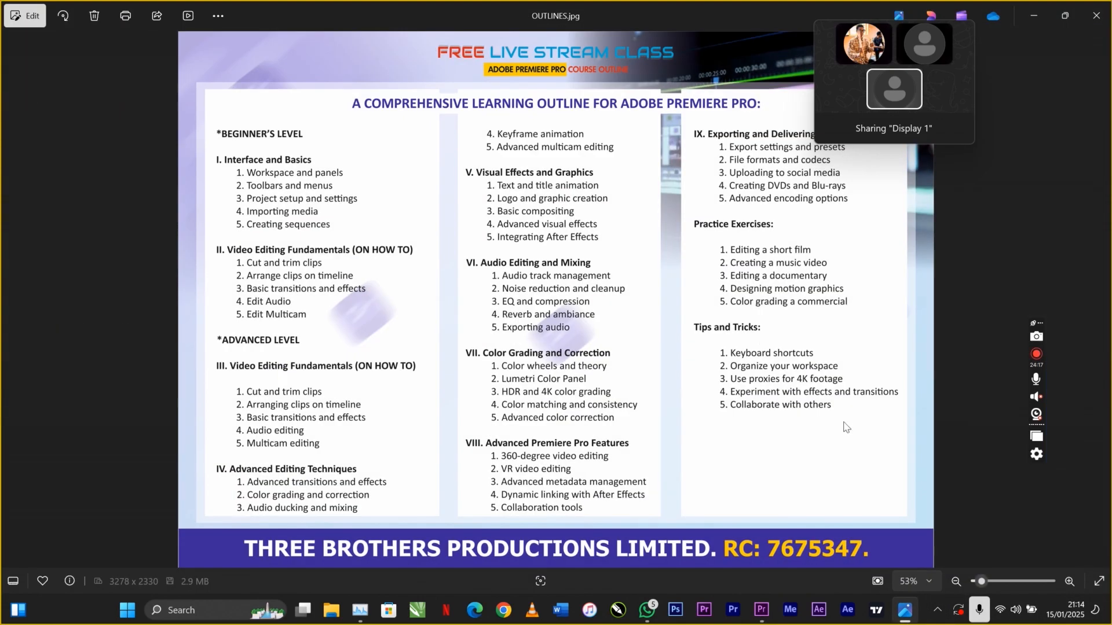
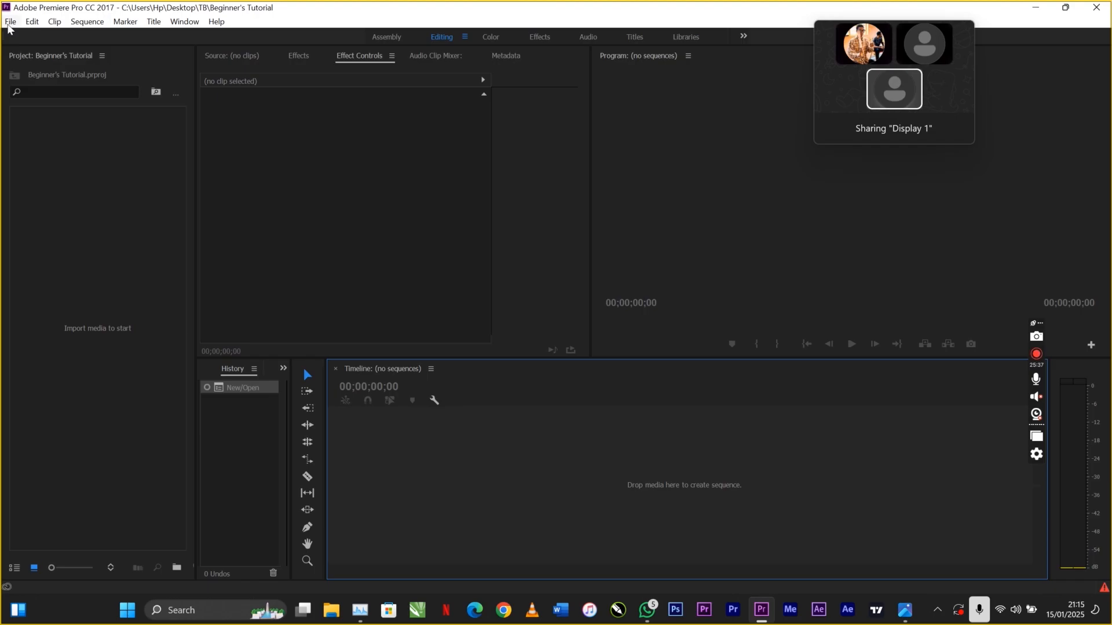
# Open the general project settings and examine the renderer and video display format options.
pyautogui.click(10, 22)
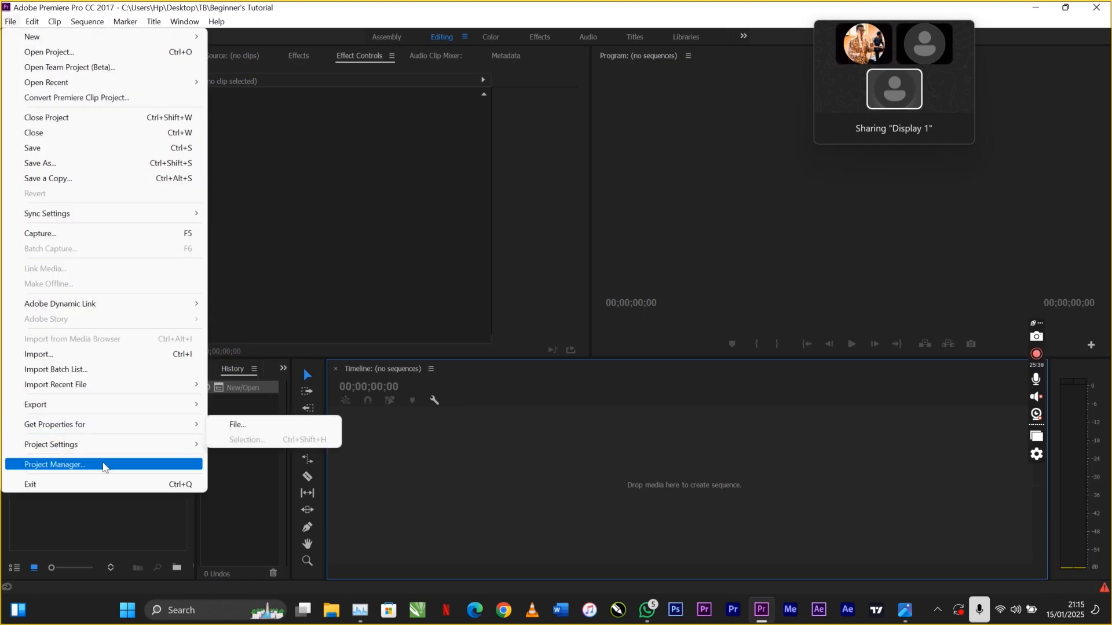
pyautogui.moveTo(107, 452)
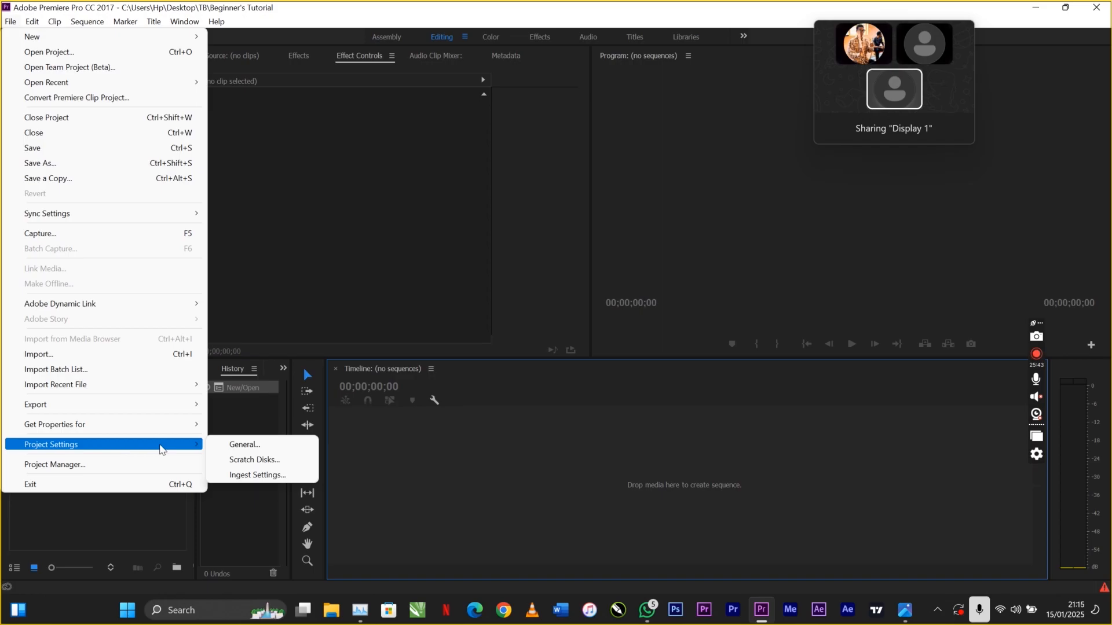
pyautogui.click(215, 450)
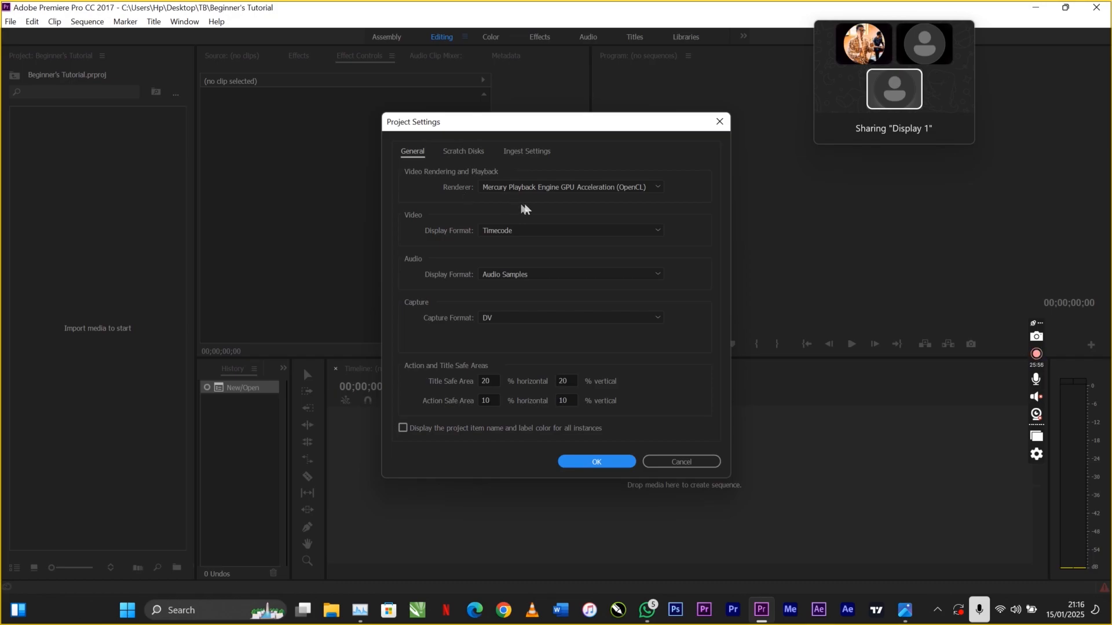
pyautogui.click(610, 188)
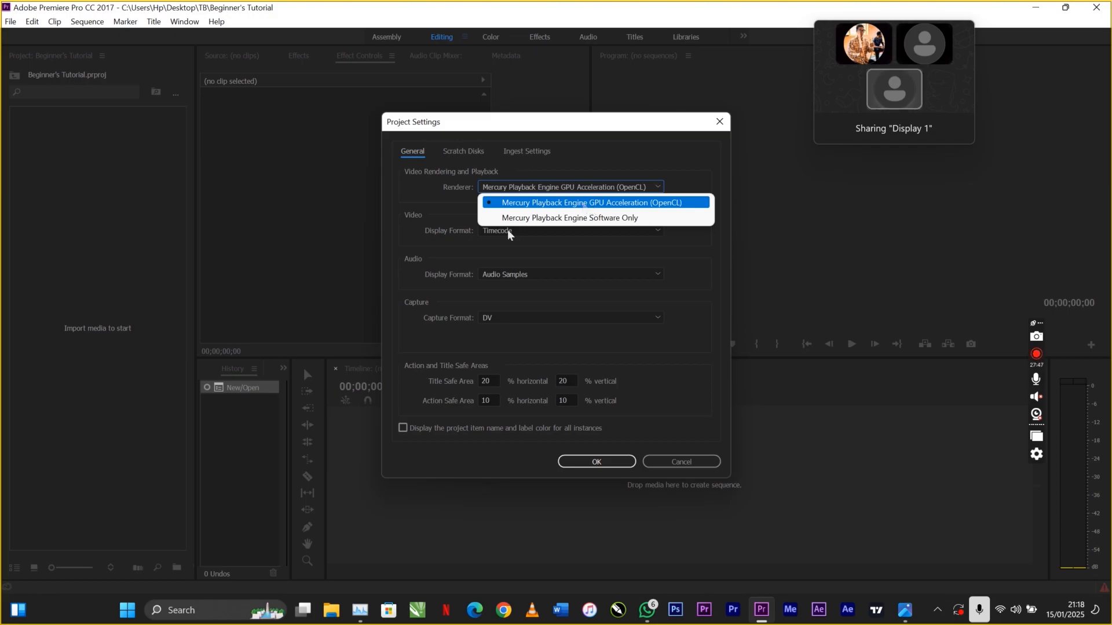
pyautogui.click(456, 240)
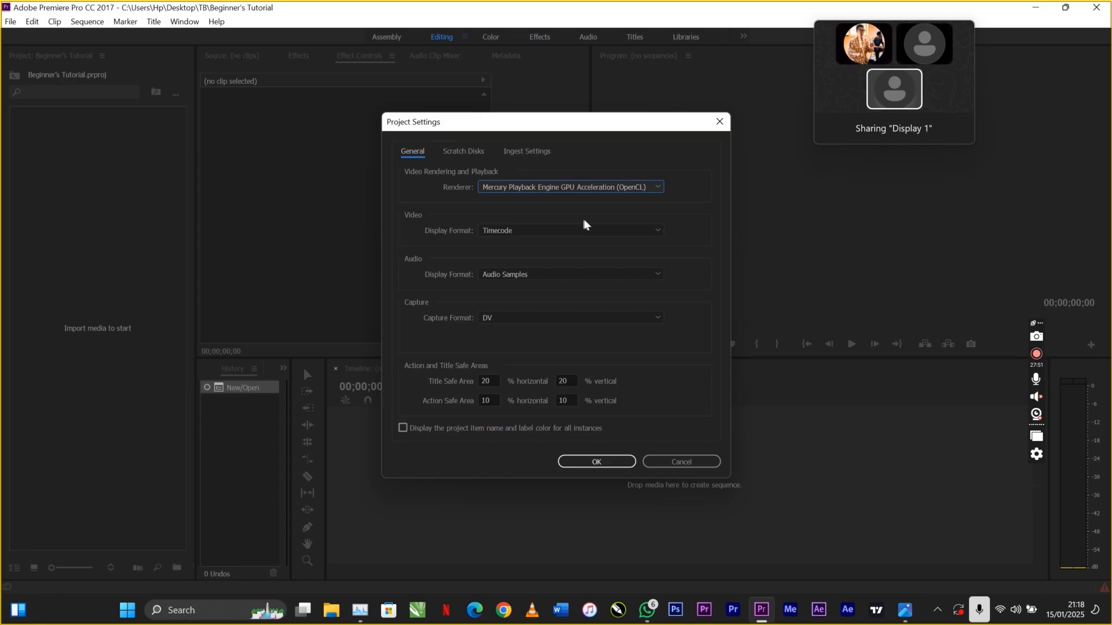
pyautogui.click(621, 229)
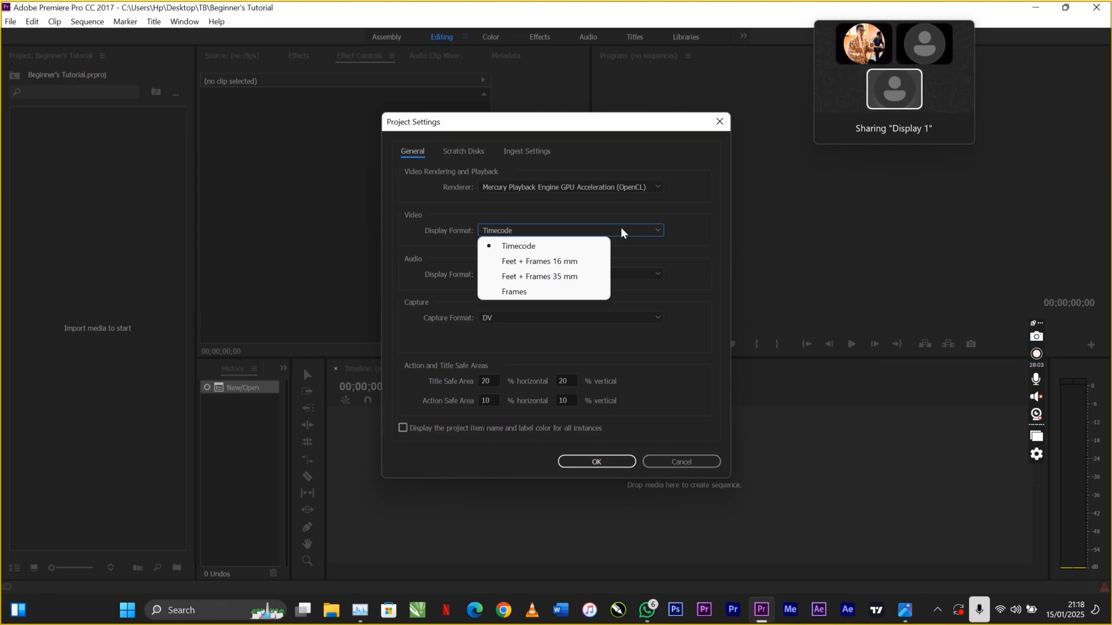
pyautogui.click(680, 235)
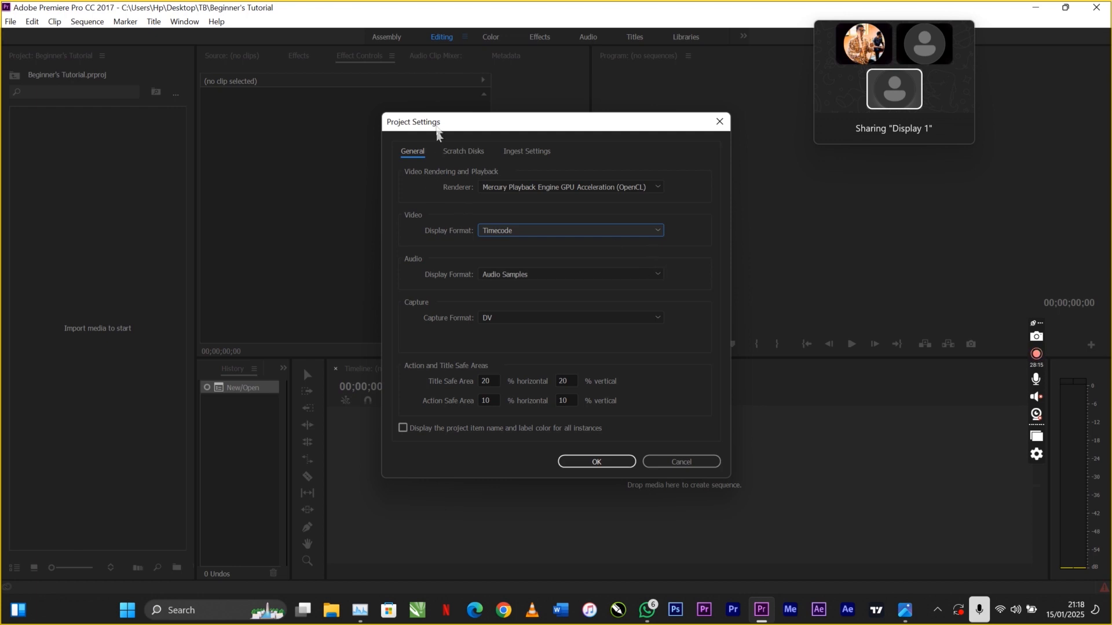
# Try Frames as the project's video display format, and set it back to Timecode.
pyautogui.moveTo(437, 132); pyautogui.dragTo(649, 192)
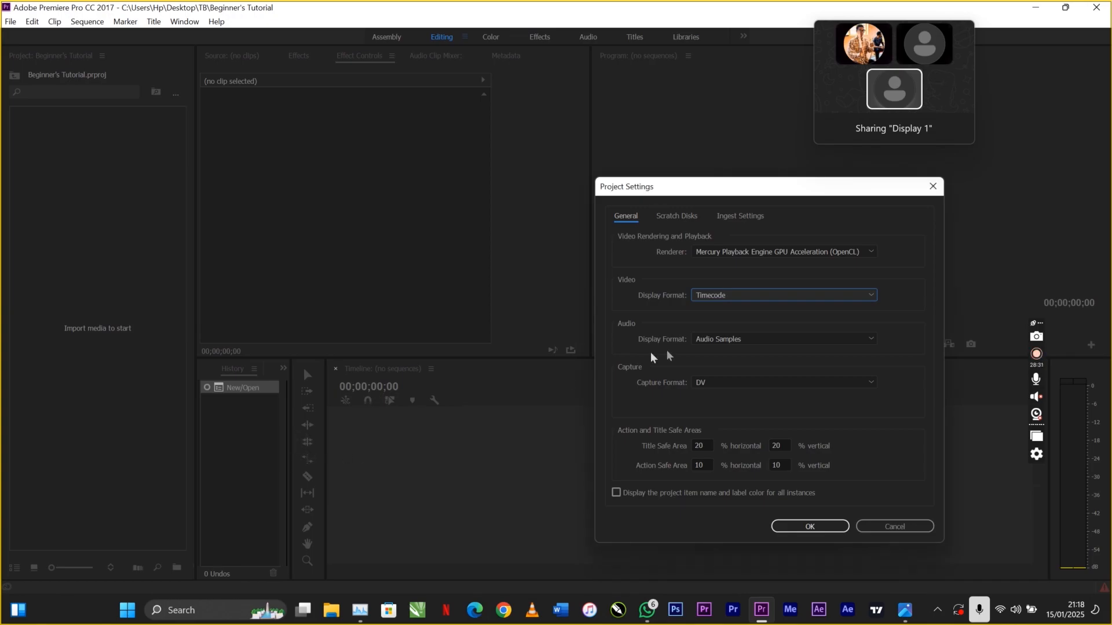
pyautogui.click(704, 296)
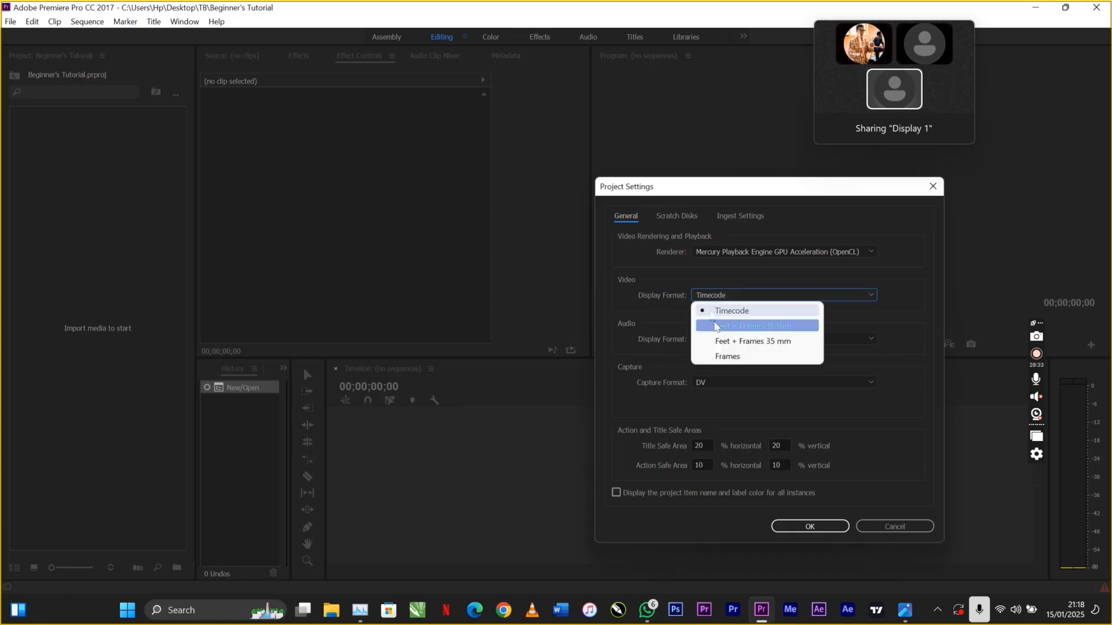
pyautogui.click(723, 356)
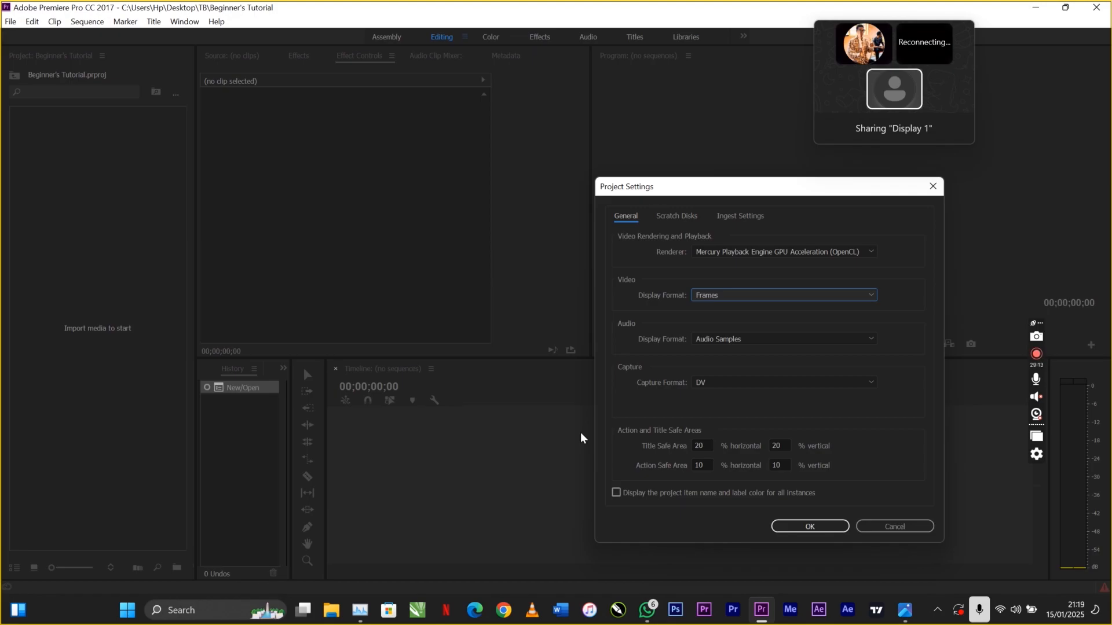
pyautogui.click(698, 298)
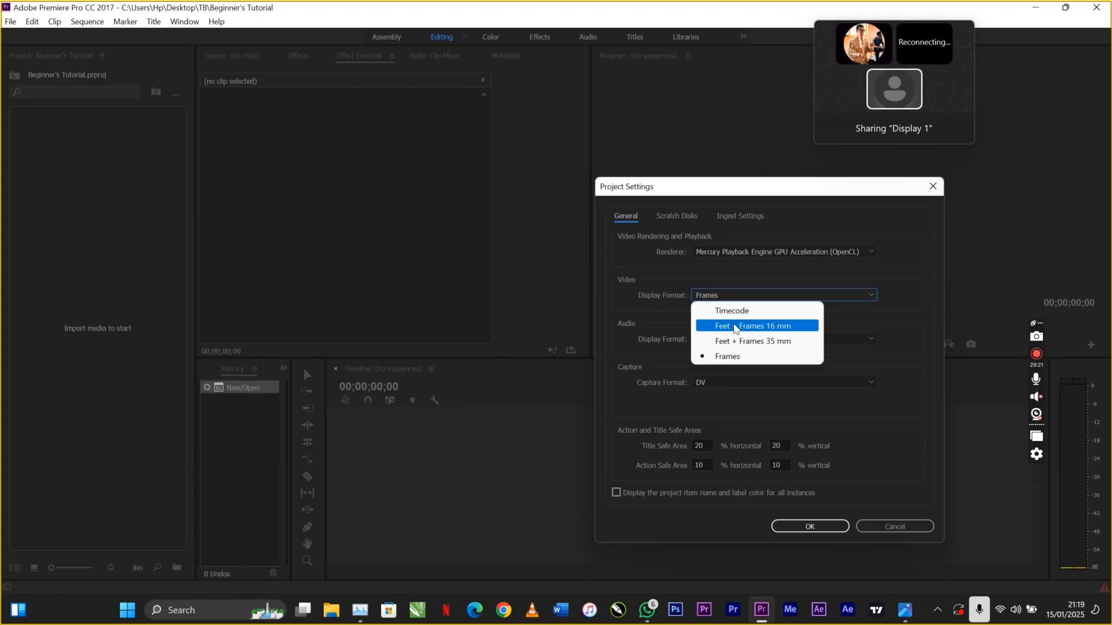
pyautogui.click(739, 311)
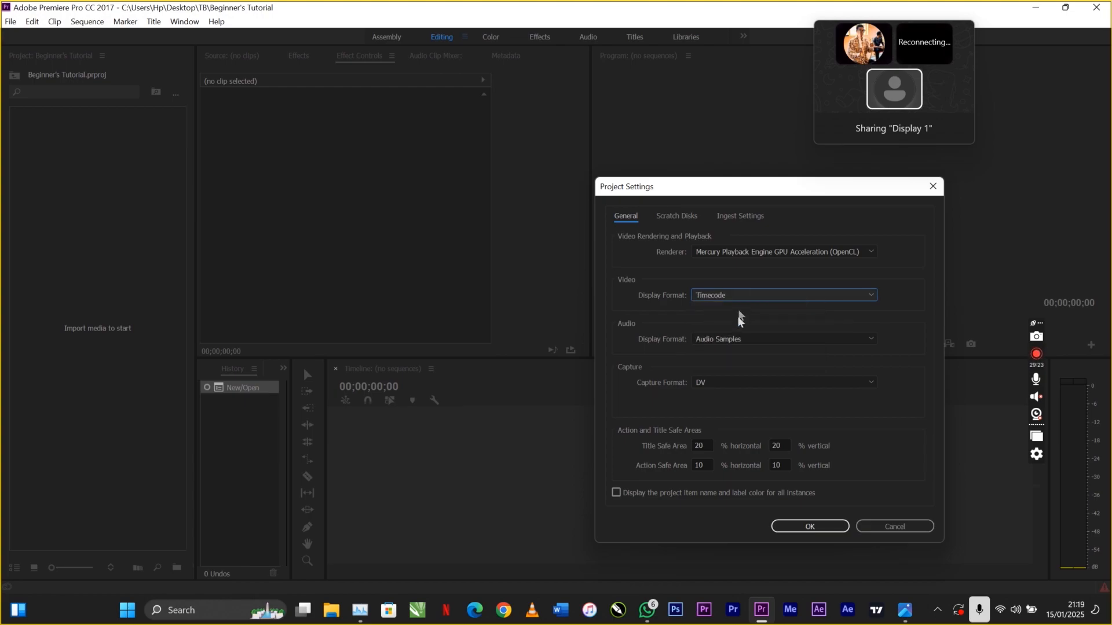
# Examine the audio display format options and accept the project settings with Audio Samples kept.
pyautogui.click(721, 342)
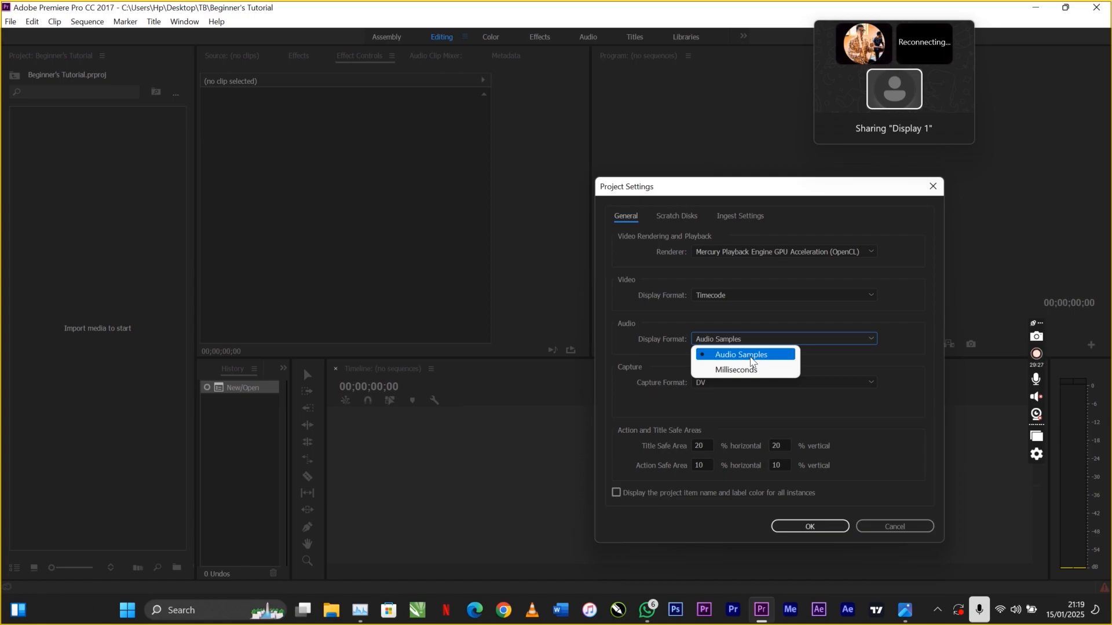
pyautogui.click(847, 364)
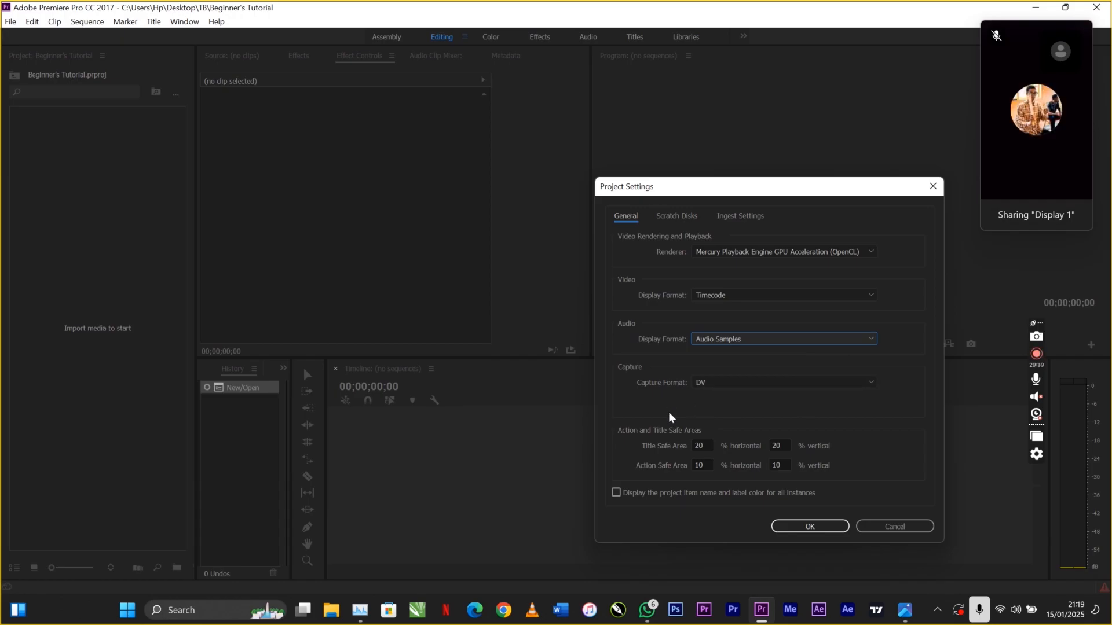
pyautogui.click(820, 528)
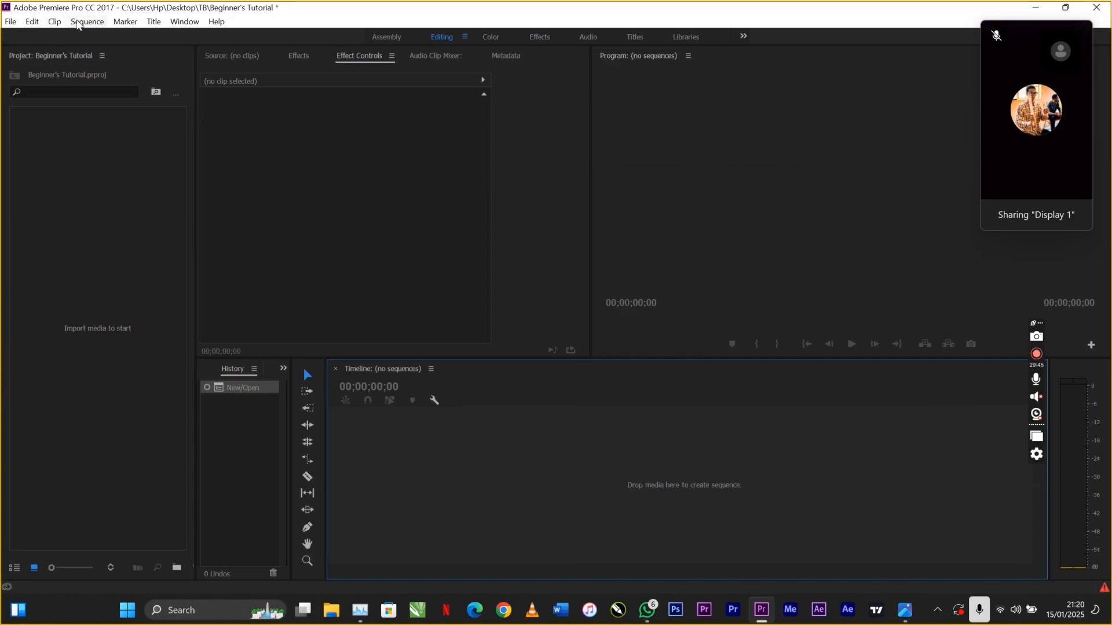
# Review the project's ingest settings and scratch disk locations, and close the project settings.
pyautogui.click(87, 21)
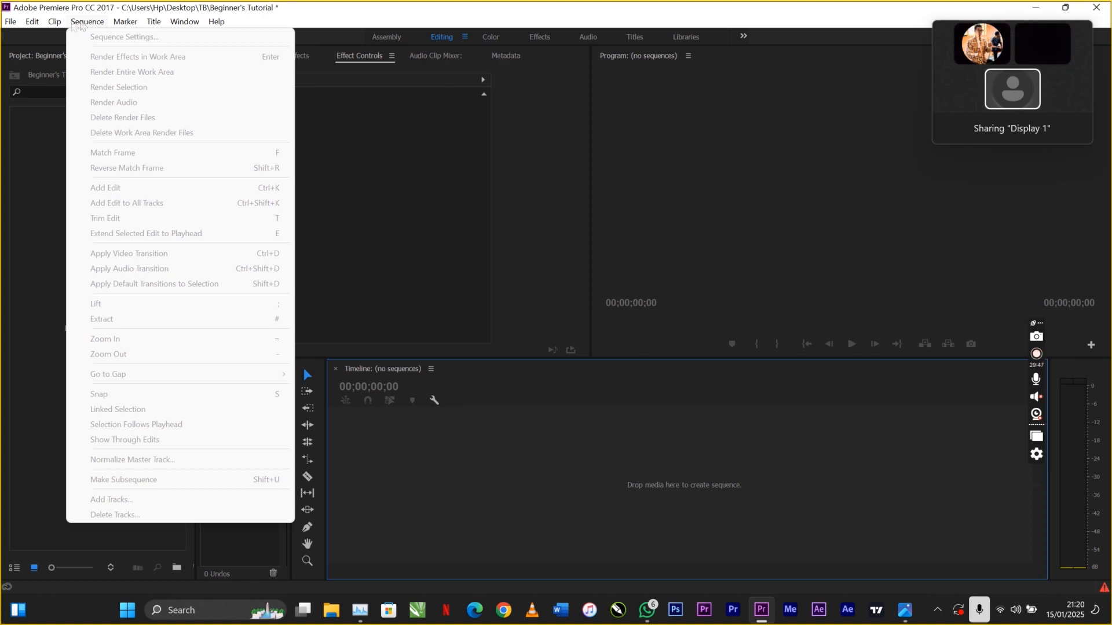
pyautogui.moveTo(7, 24)
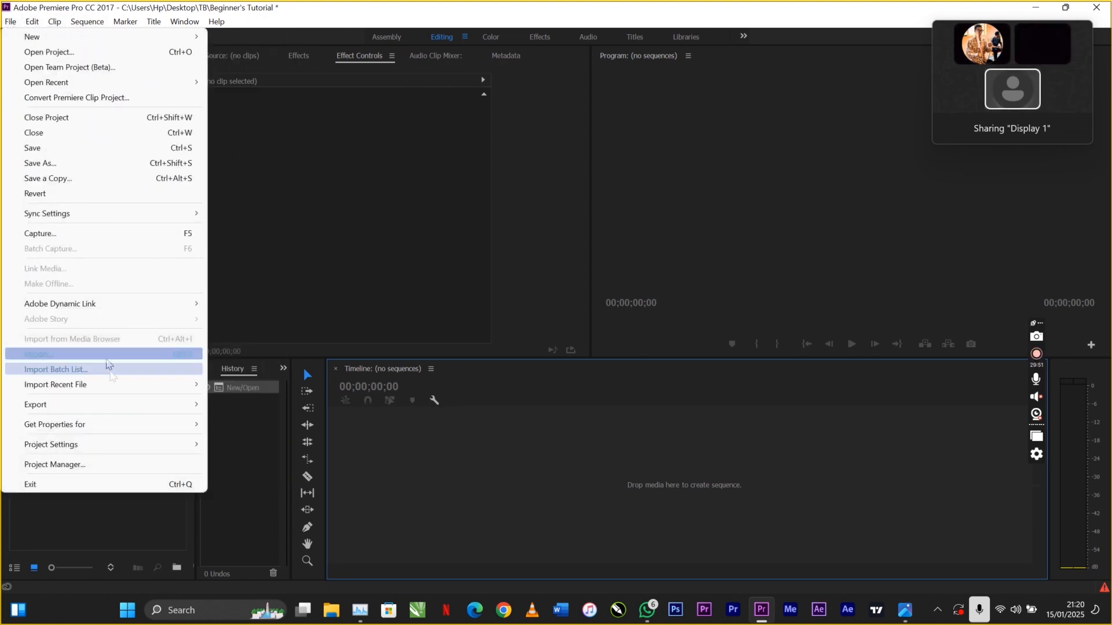
pyautogui.moveTo(139, 456)
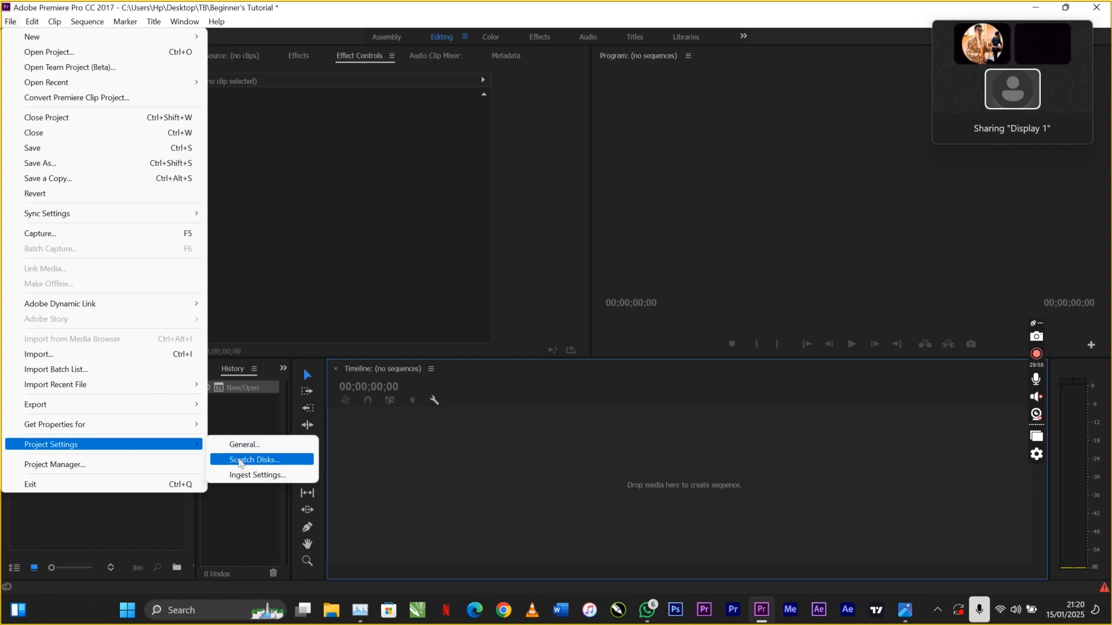
pyautogui.click(248, 475)
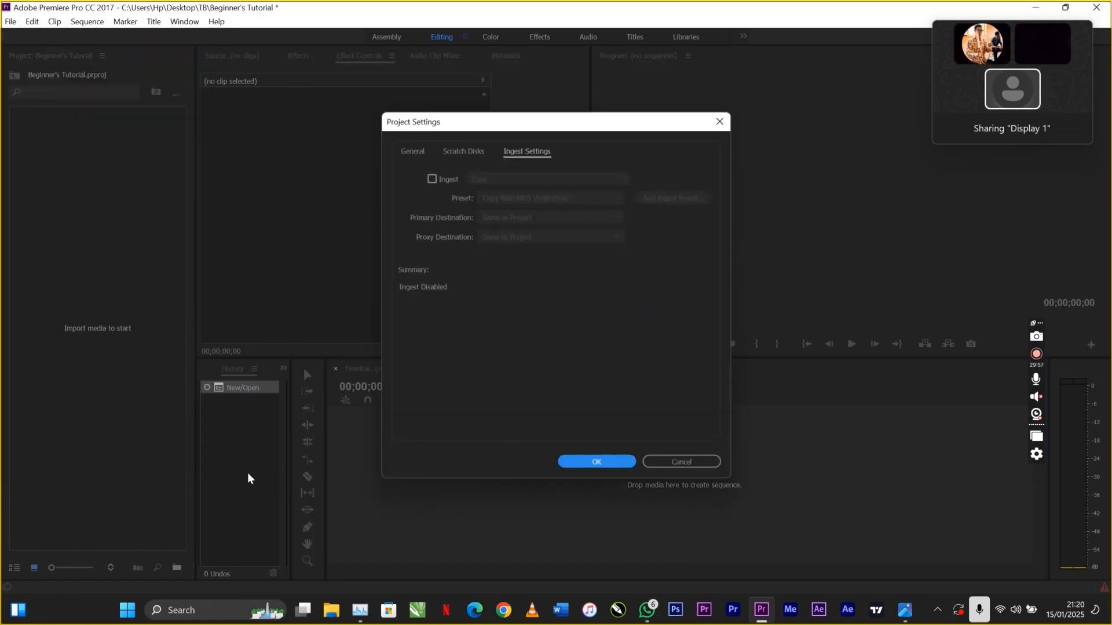
pyautogui.click(467, 151)
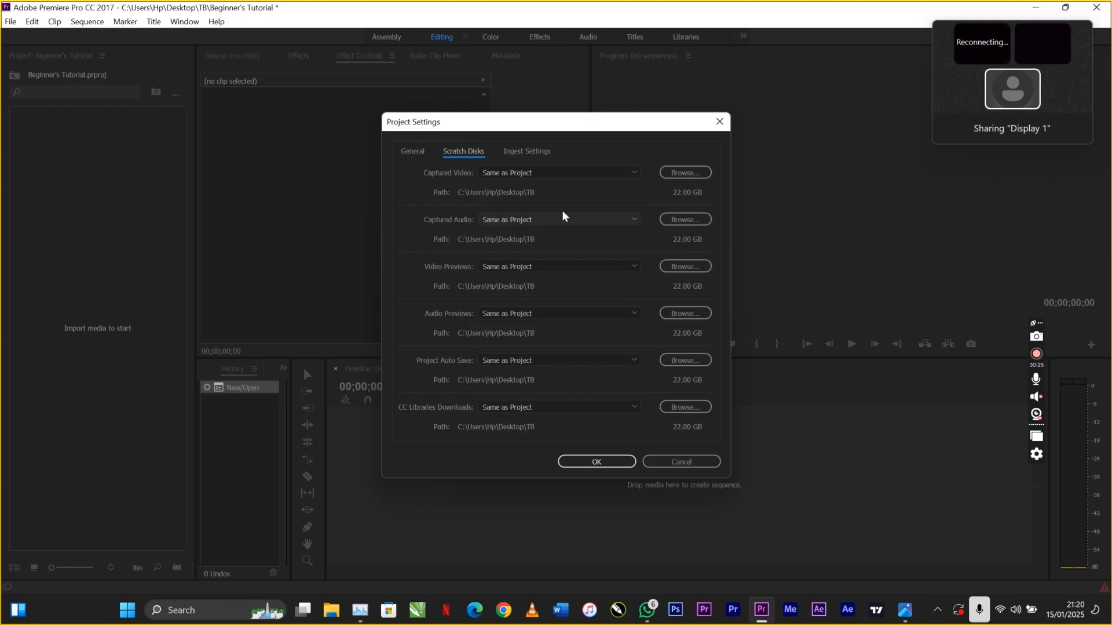
pyautogui.click(538, 152)
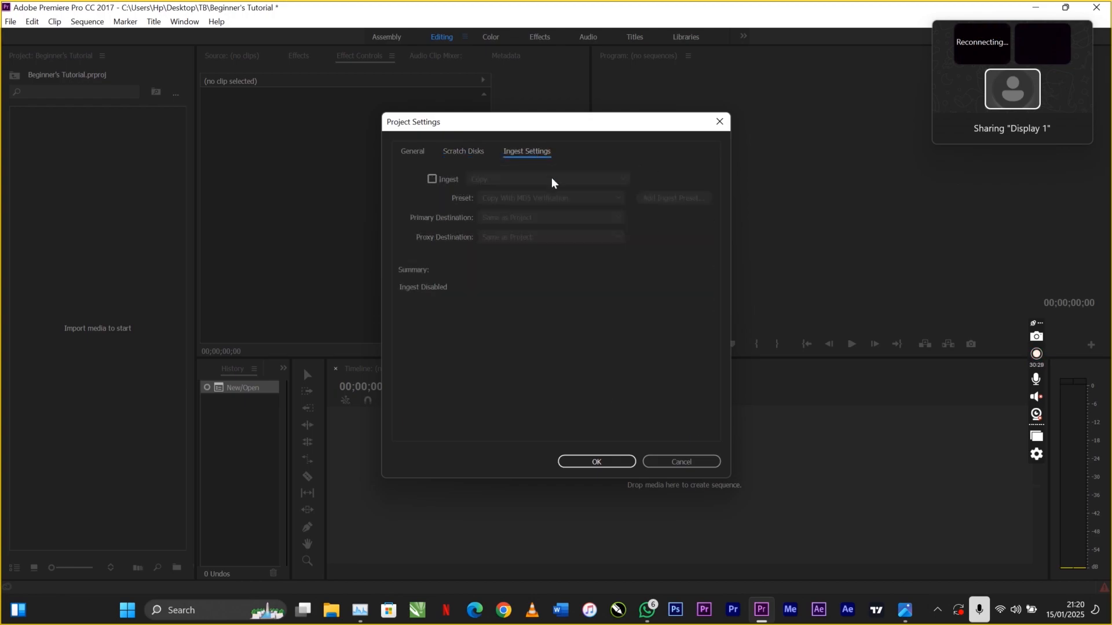
pyautogui.click(601, 463)
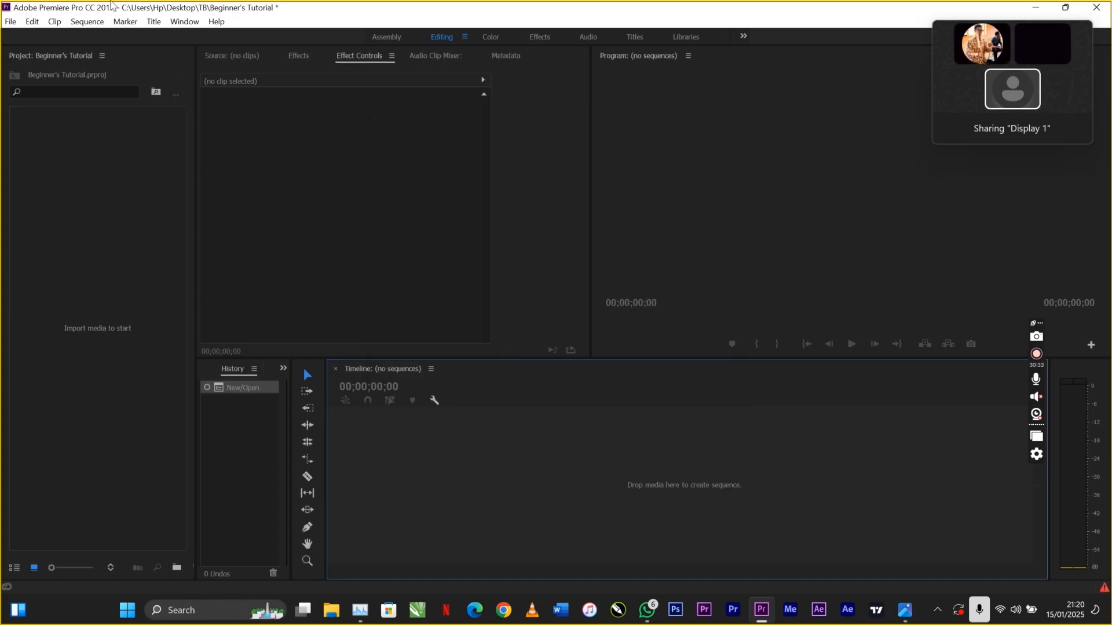
# Glance through the title commands and preview the course outline image again.
pyautogui.click(127, 23)
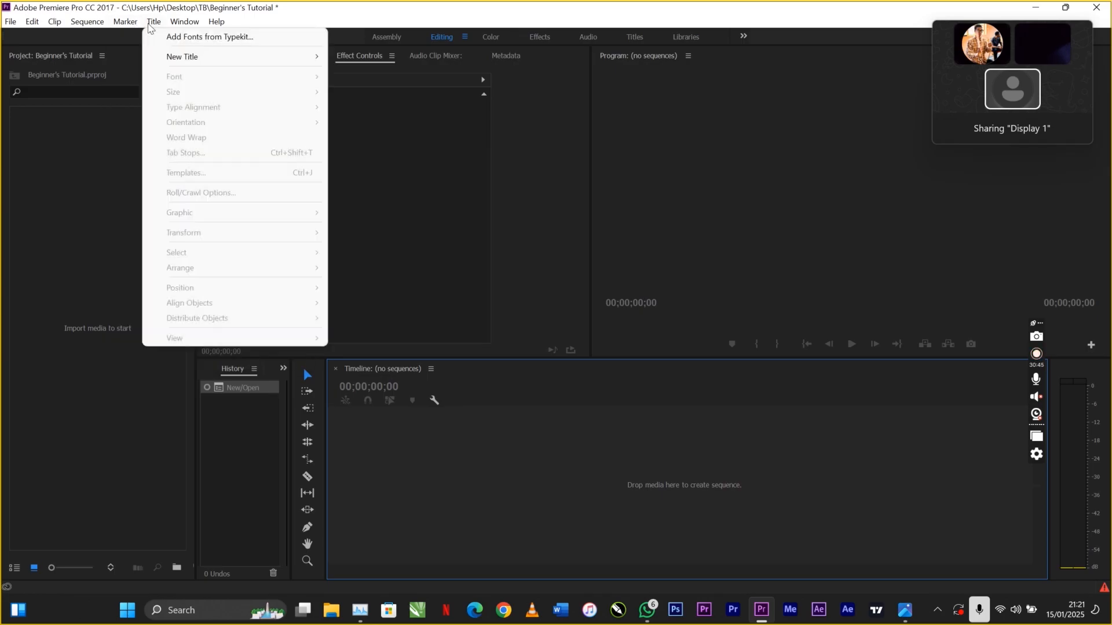
pyautogui.click(152, 21)
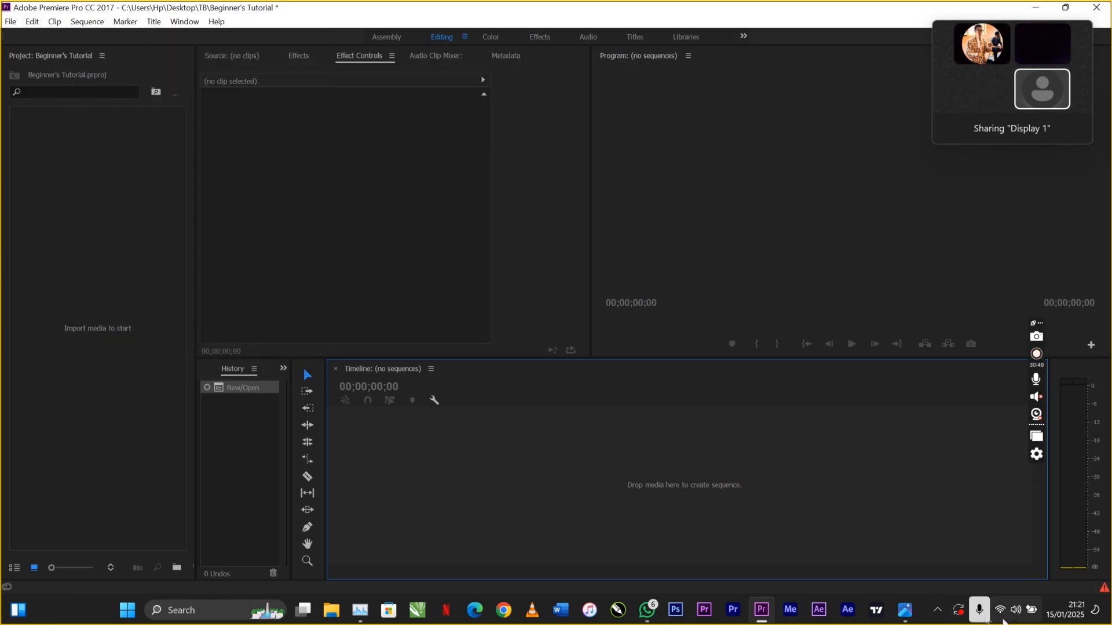
pyautogui.moveTo(915, 620)
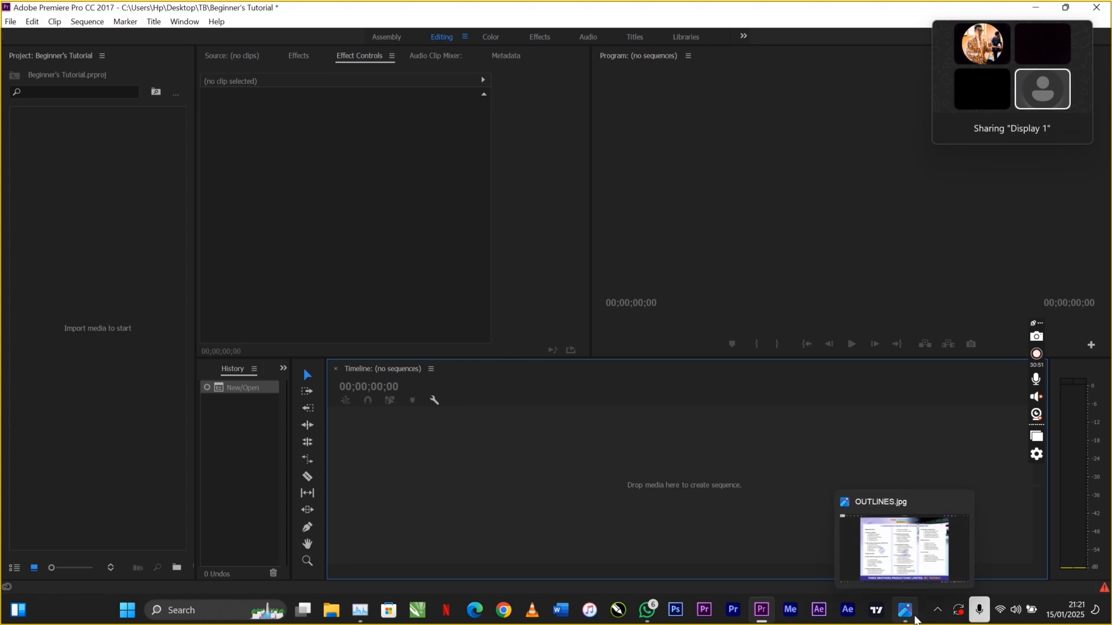
pyautogui.moveTo(908, 564)
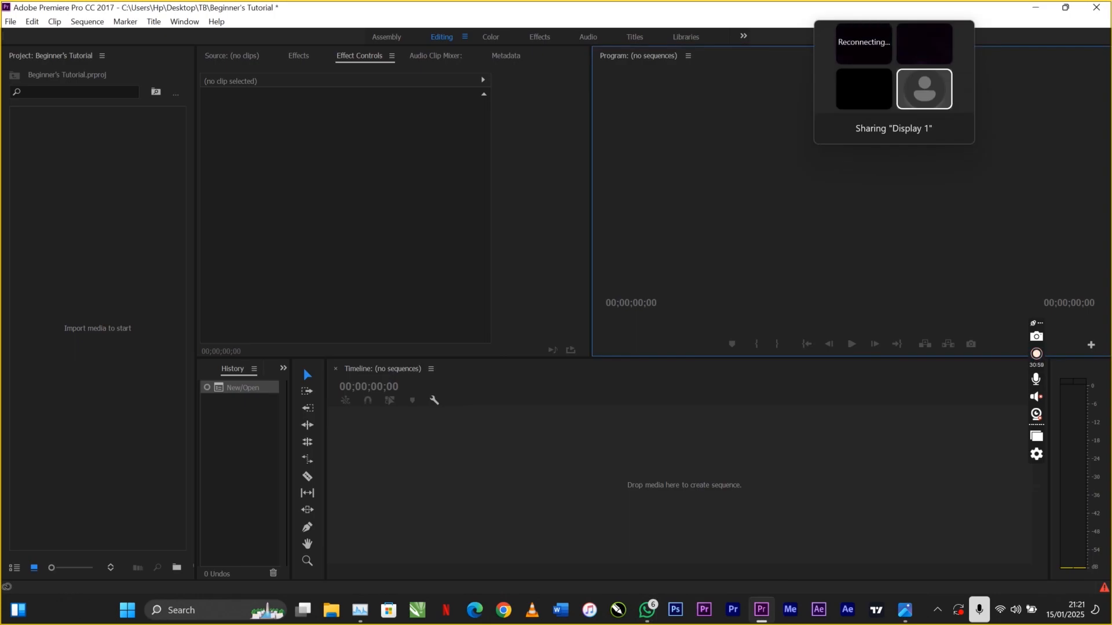
# Open the media import dialog from the empty Project panel and close it without importing anything.
pyautogui.click(56, 193)
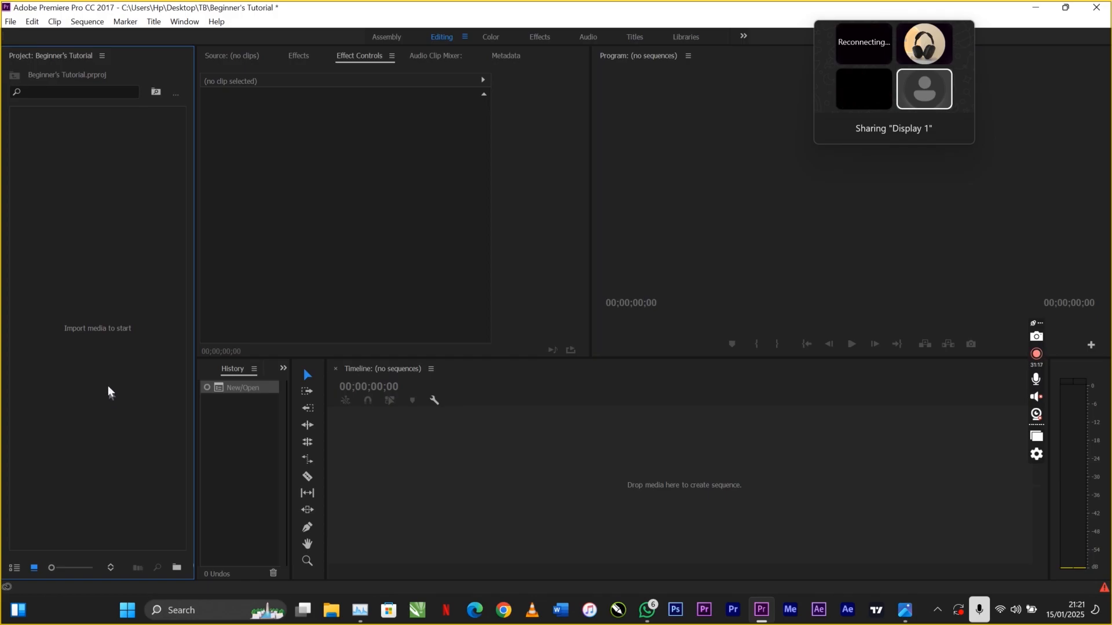
pyautogui.doubleClick(97, 338)
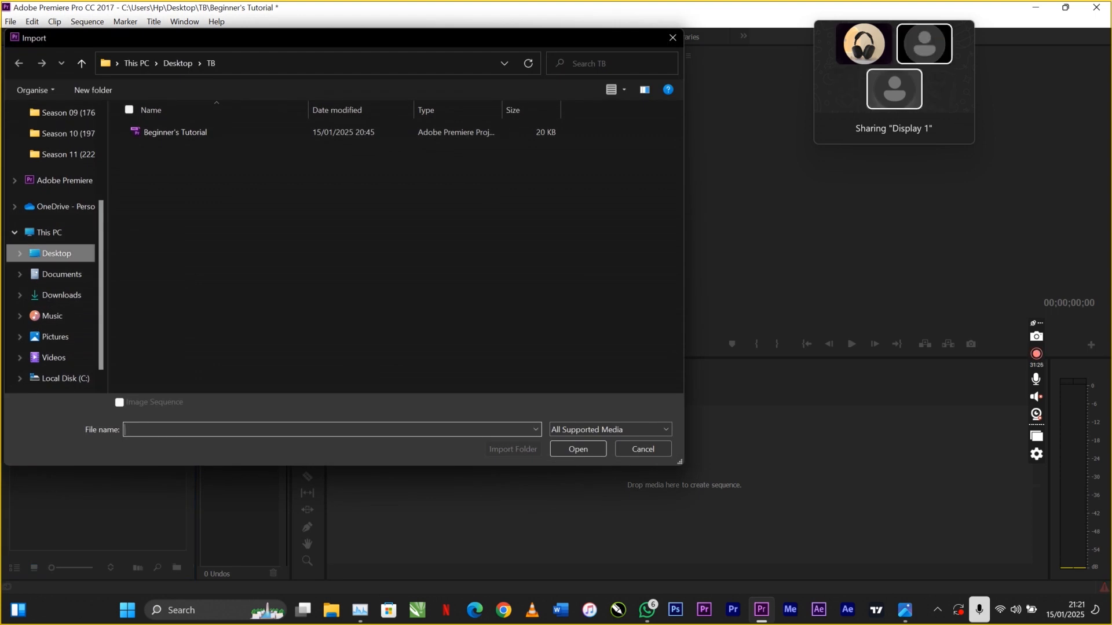
pyautogui.click(673, 37)
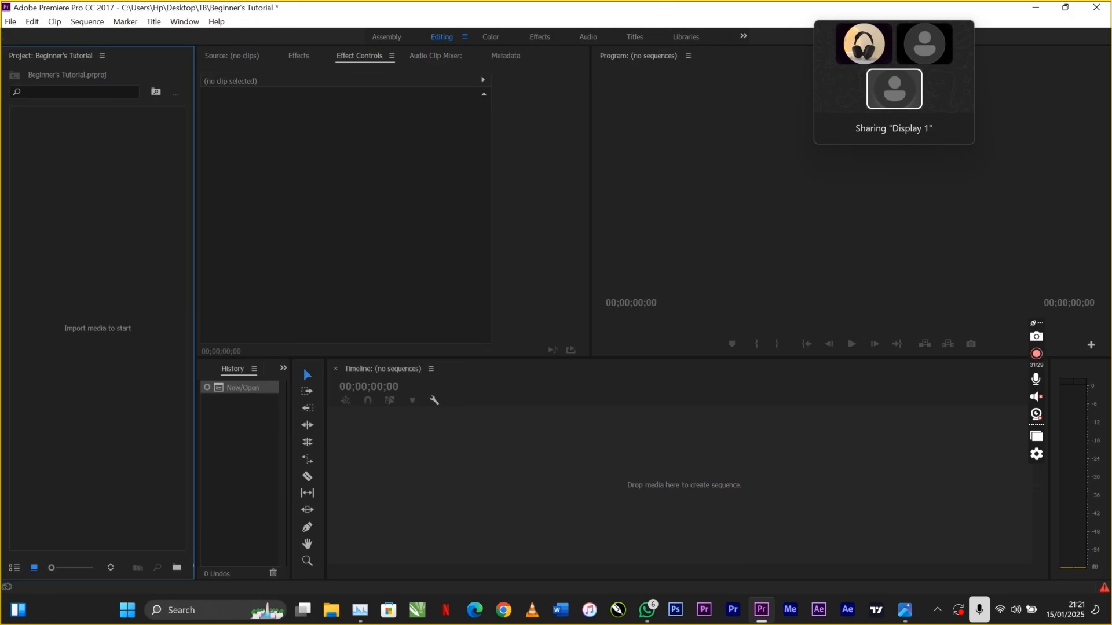
# Start a media import from the empty Project panel and browse into the CODED 01 folder on the Desktop.
pyautogui.rightClick(121, 295)
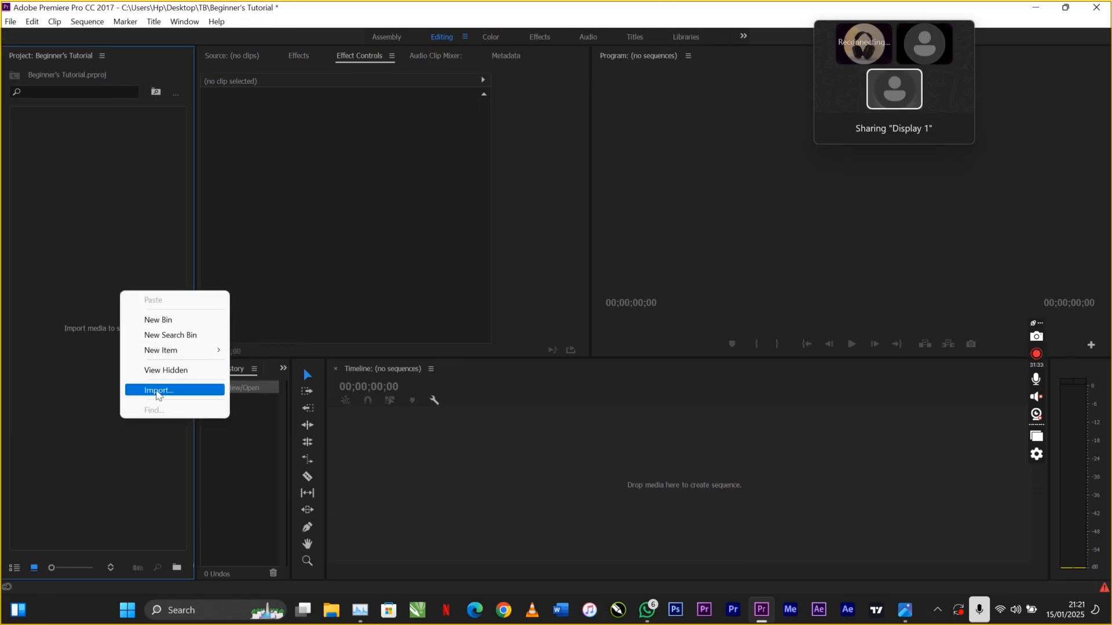
pyautogui.click(156, 391)
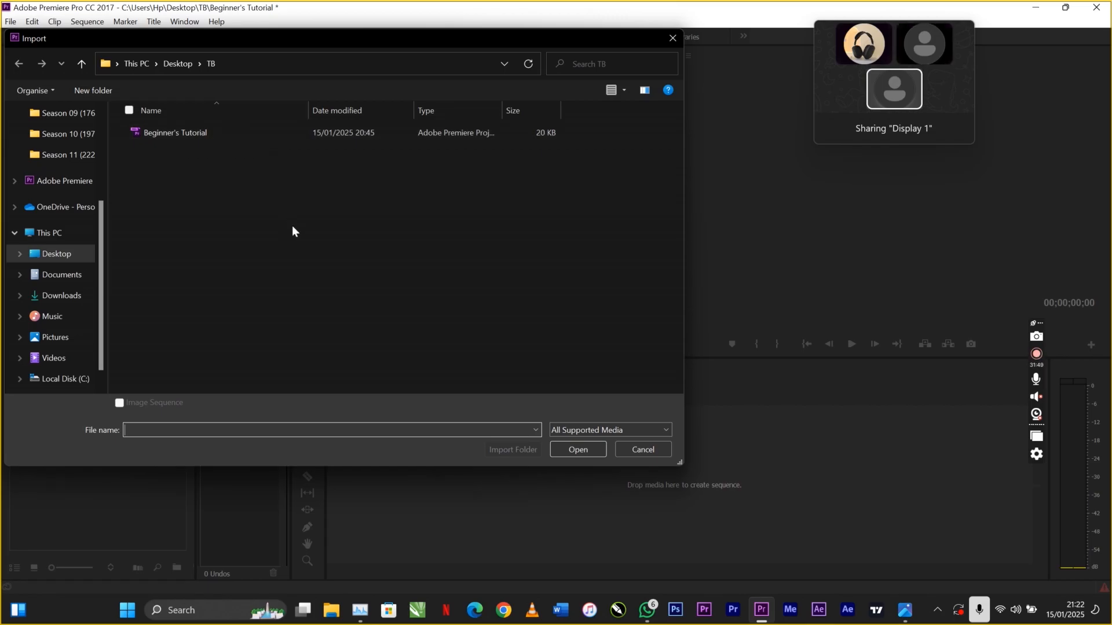
pyautogui.click(41, 255)
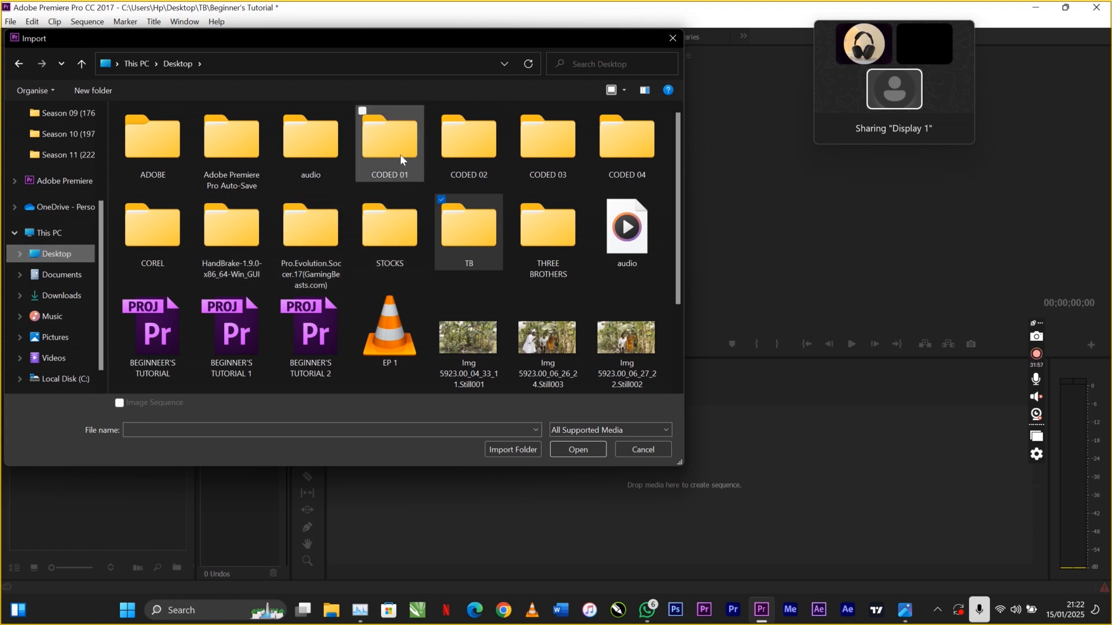
pyautogui.scroll(-3, 401, 156)
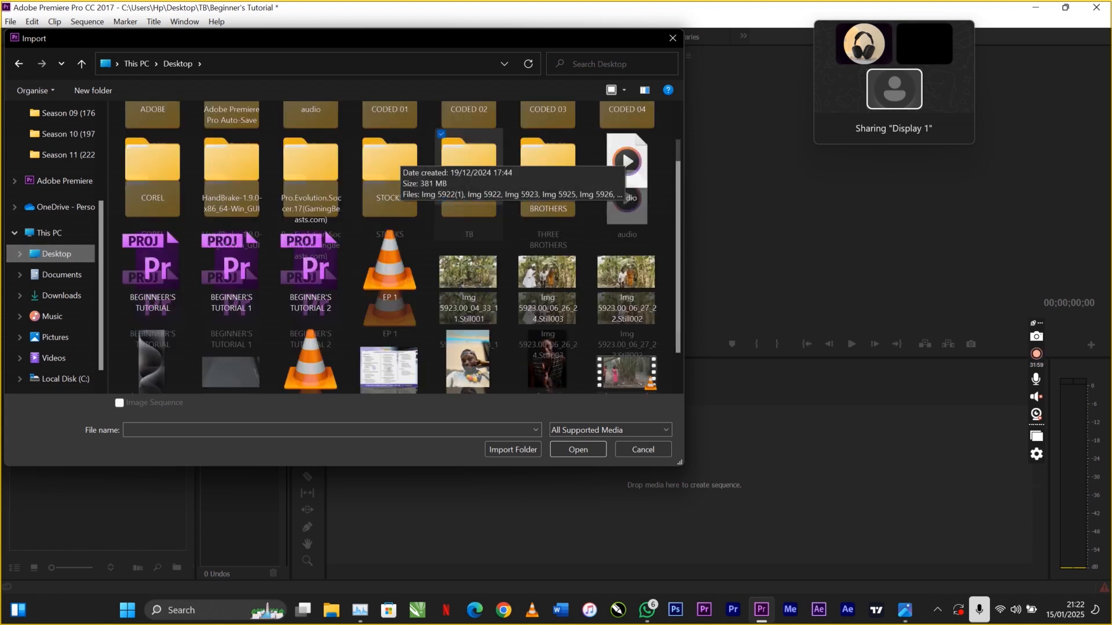
pyautogui.scroll(3, 400, 156)
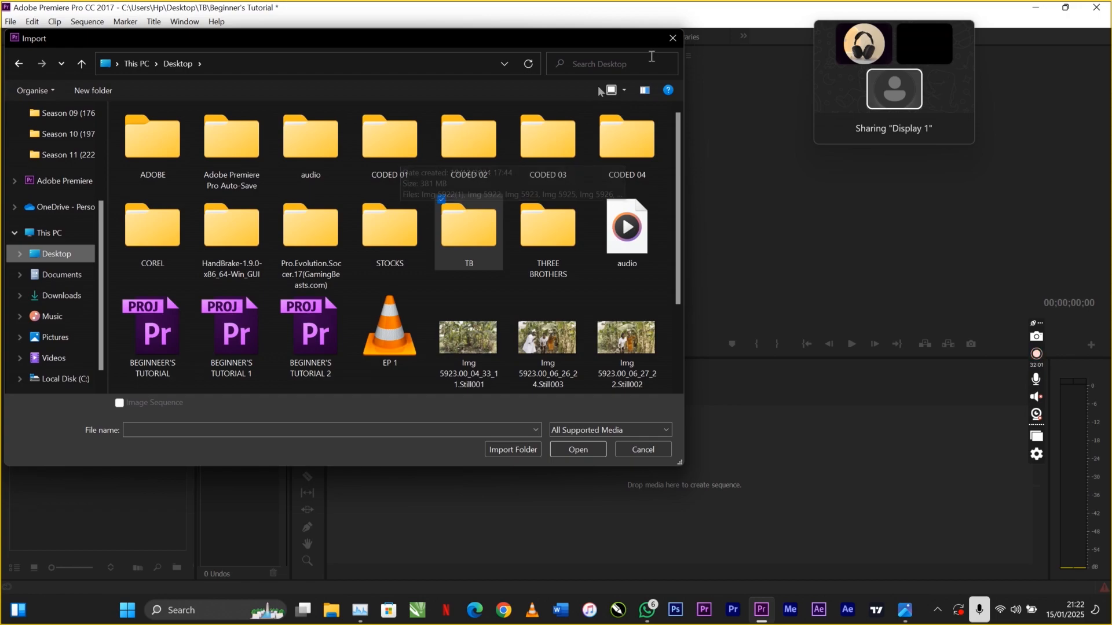
pyautogui.click(415, 151)
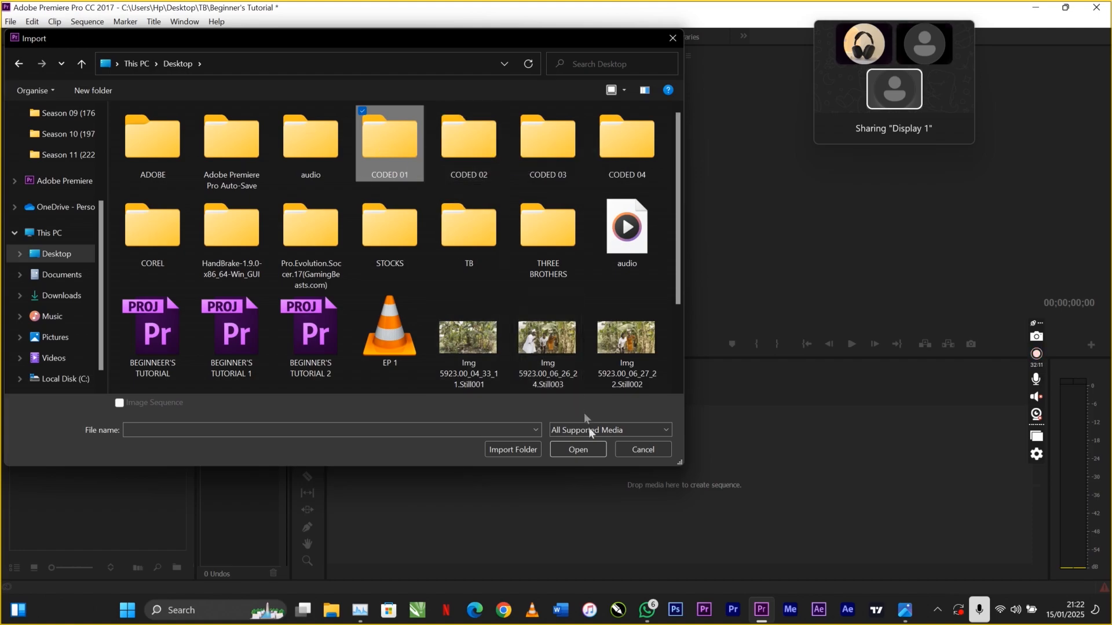
pyautogui.click(583, 446)
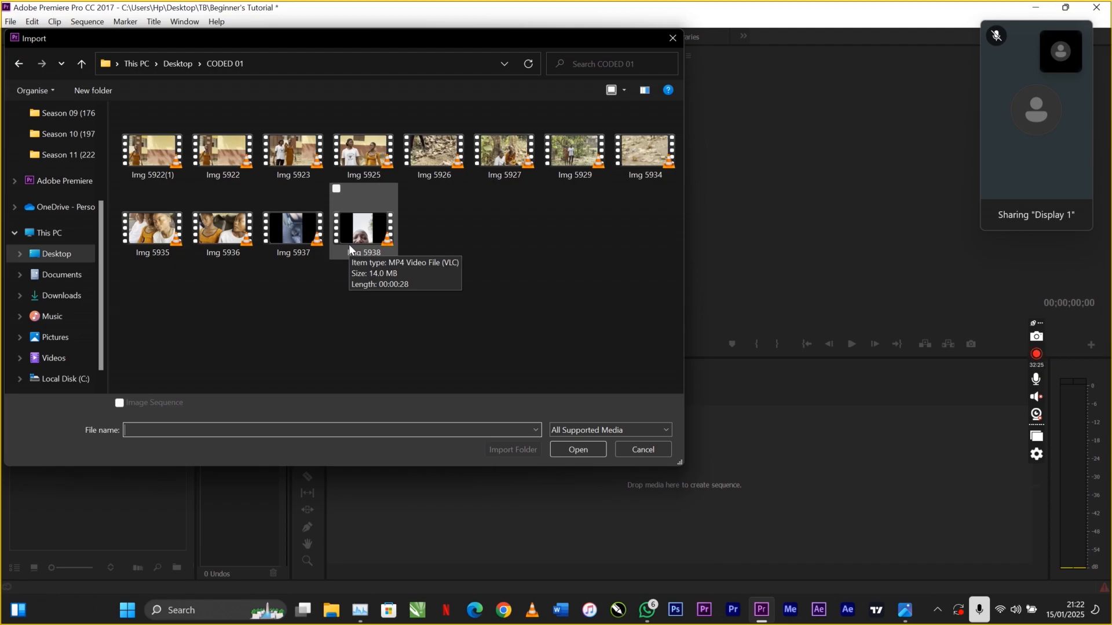
# Return to the Desktop listing and import the whole CODED 01 folder into the project.
pyautogui.moveTo(349, 29); pyautogui.dragTo(348, 33)
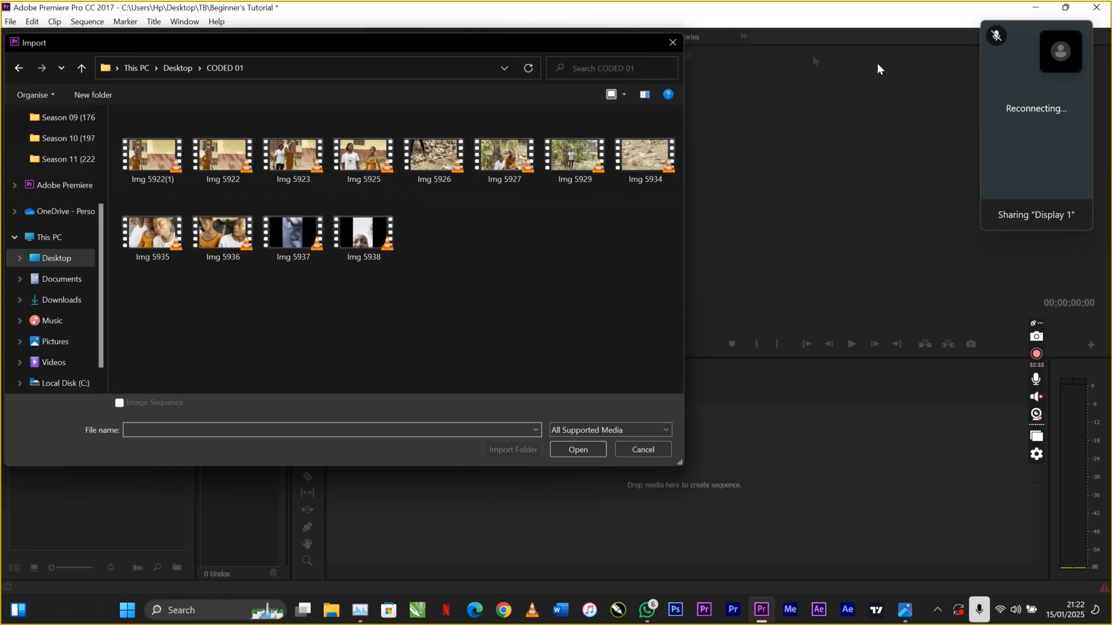
pyautogui.moveTo(1057, 89)
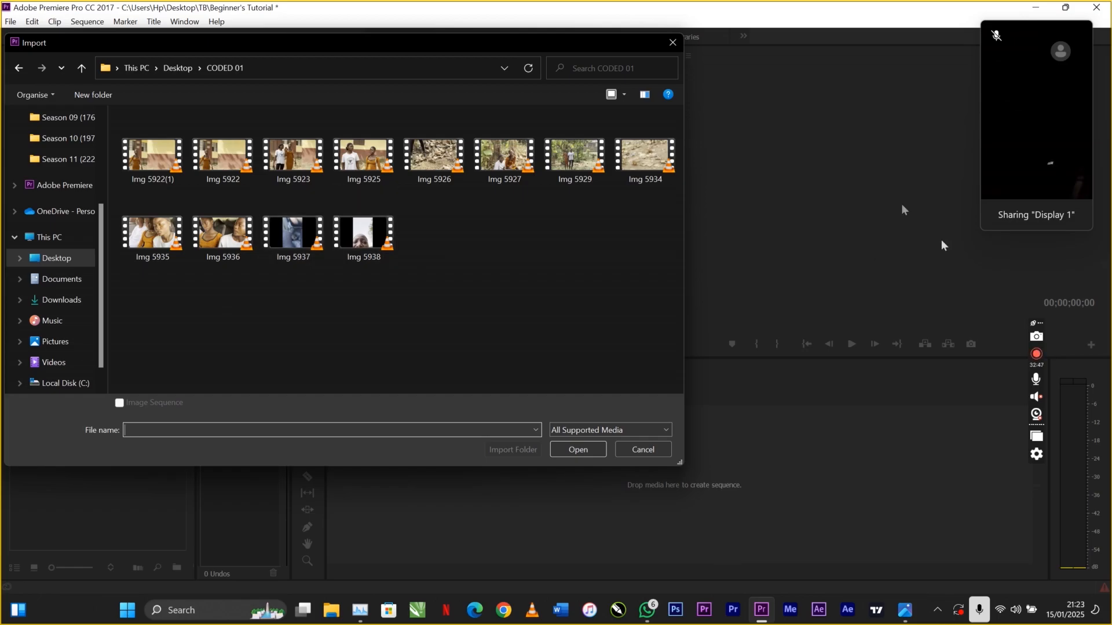
pyautogui.moveTo(1001, 148)
pyautogui.click(19, 67)
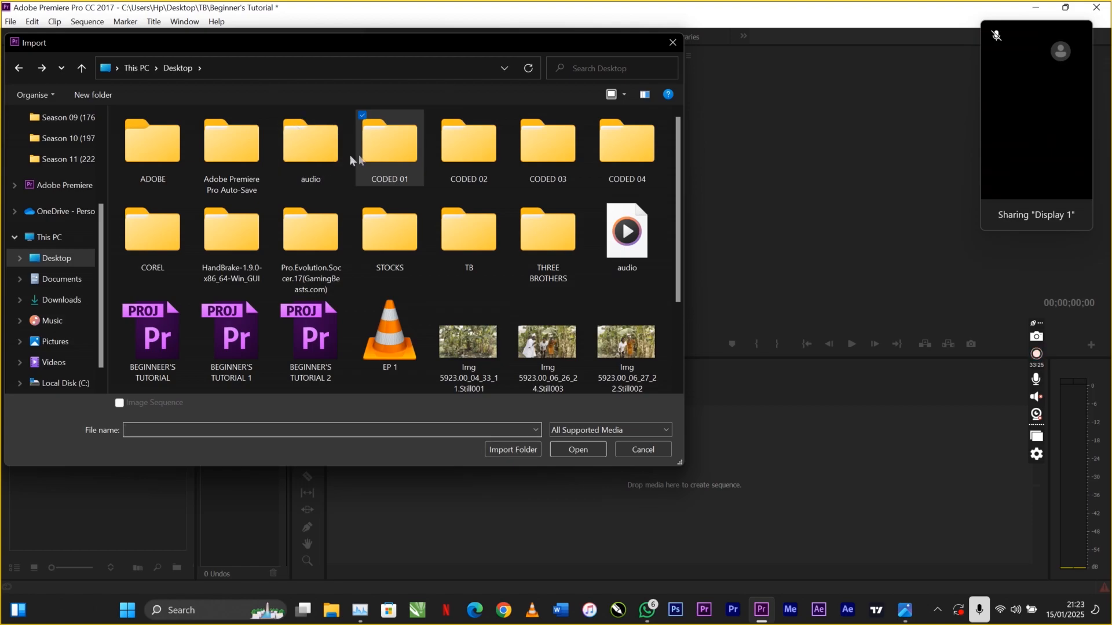
pyautogui.click(499, 449)
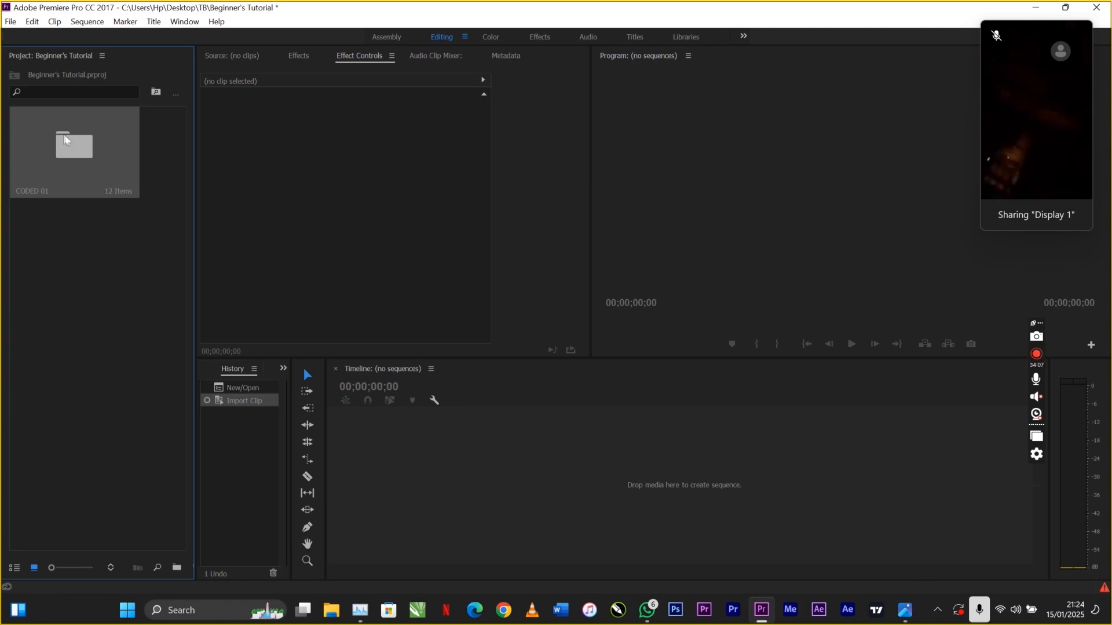
# View the clips inside the imported CODED 01 bin and glance at the course outline image.
pyautogui.press('Return')
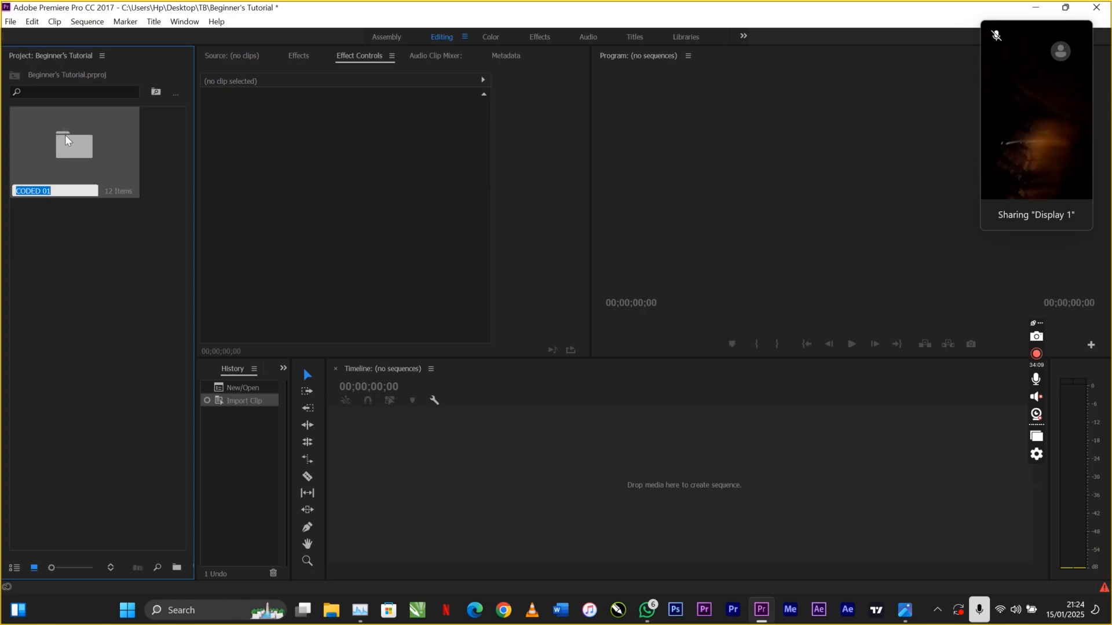
pyautogui.click(64, 136)
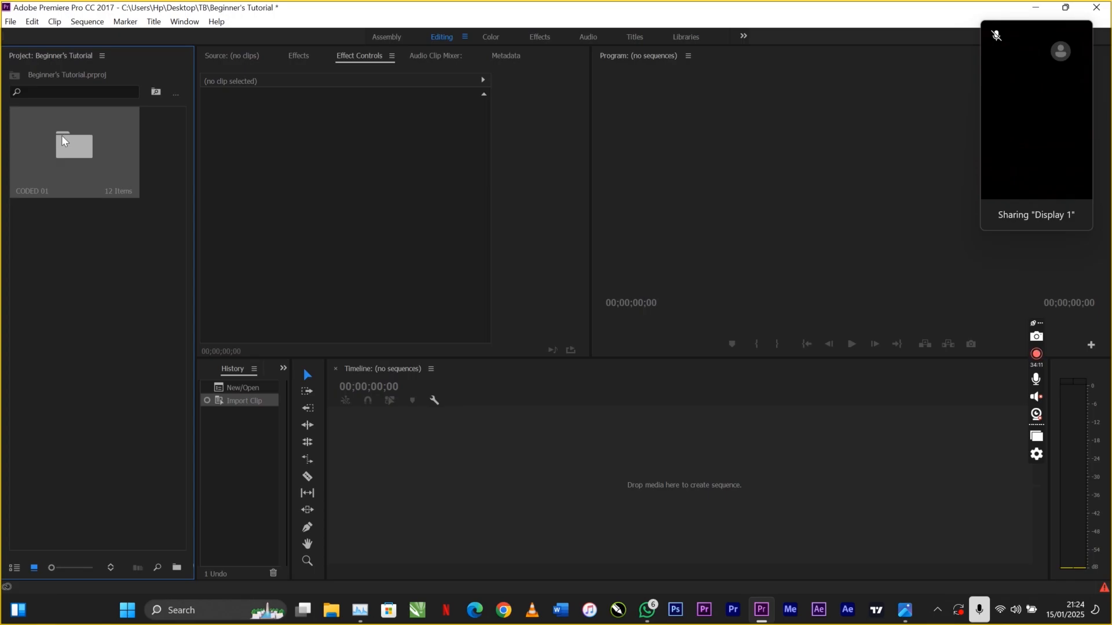
pyautogui.doubleClick(64, 144)
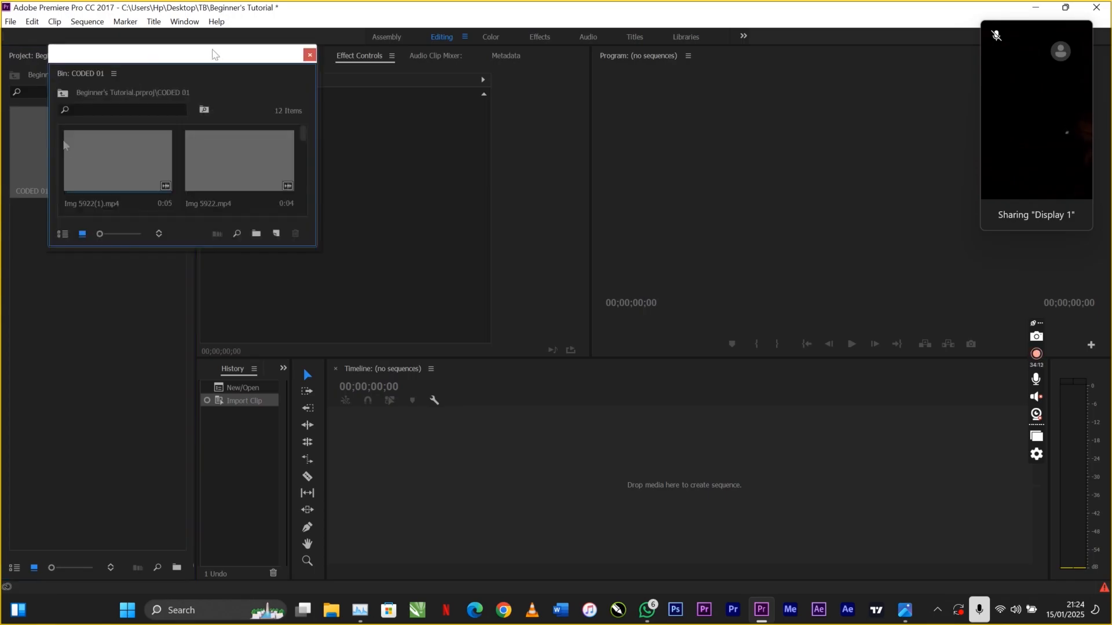
pyautogui.moveTo(275, 55); pyautogui.dragTo(611, 104)
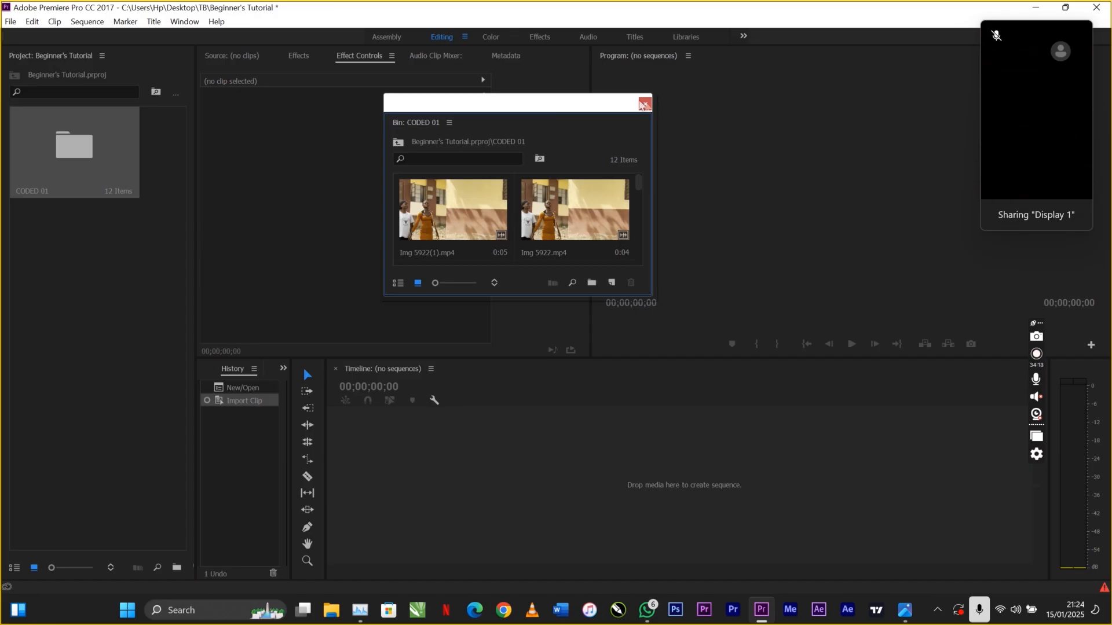
pyautogui.click(644, 104)
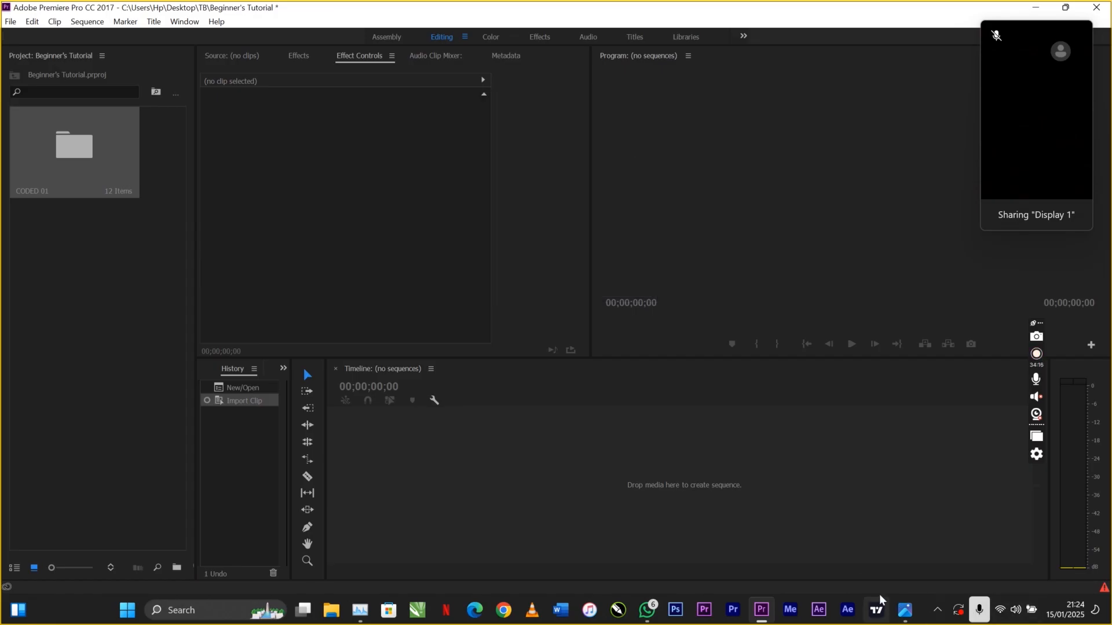
pyautogui.click(897, 604)
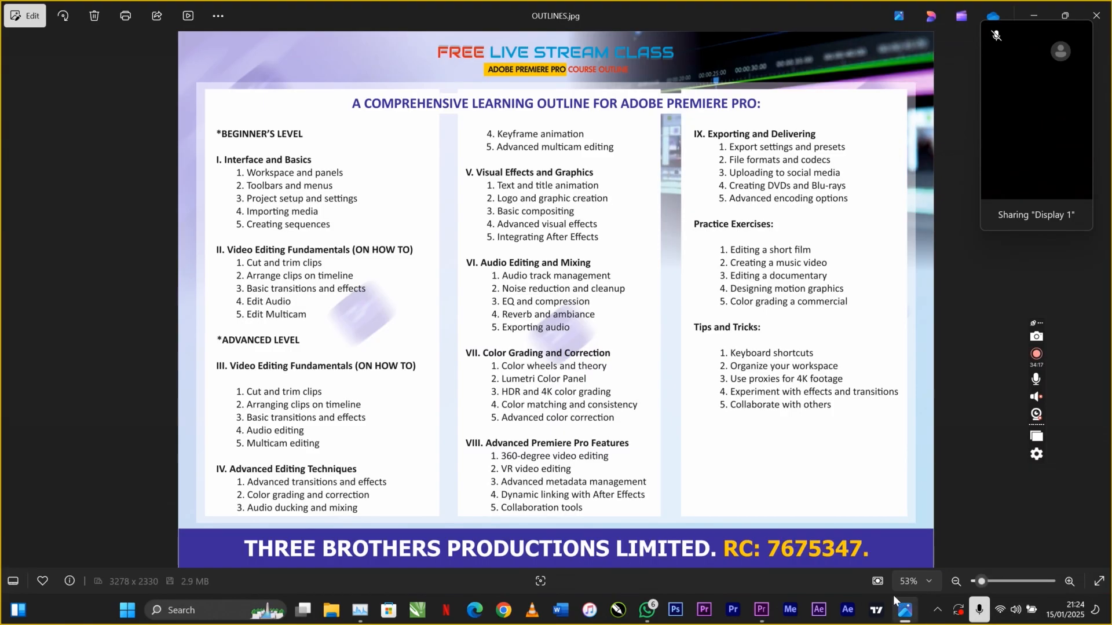
pyautogui.click(895, 600)
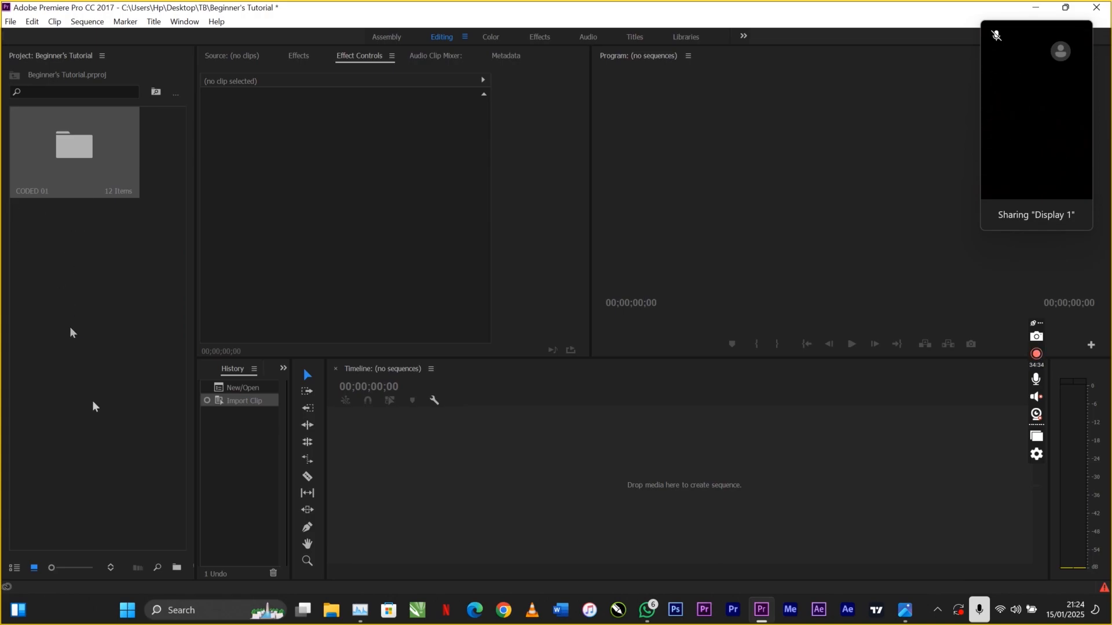
# Create two new bins while CODED 01 is selected and look for them inside the CODED 01 bin.
pyautogui.click(177, 569)
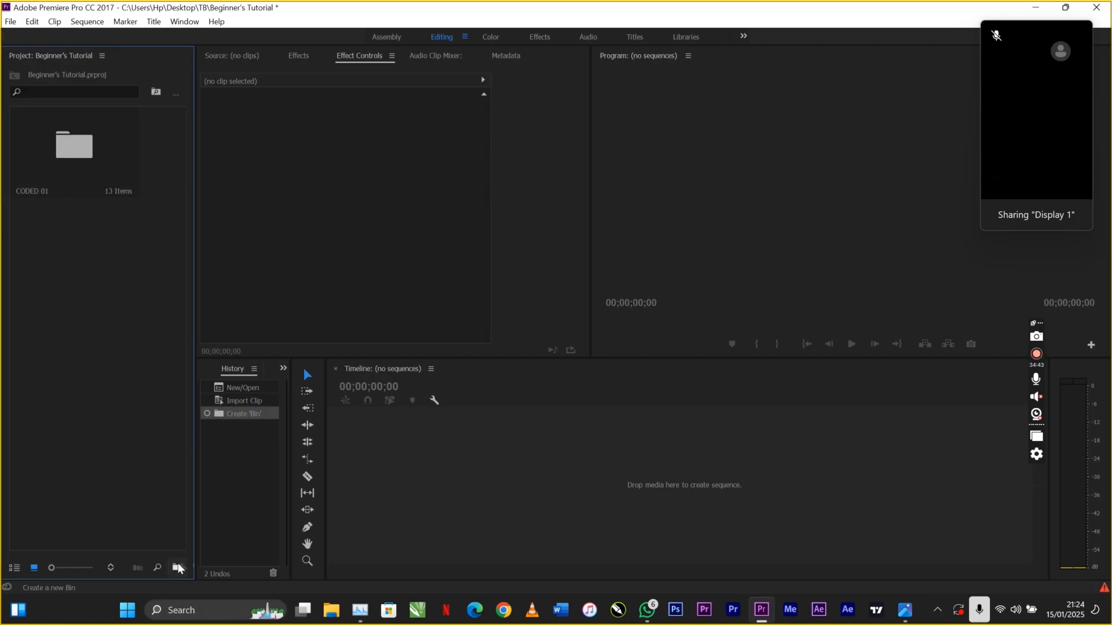
pyautogui.click(177, 569)
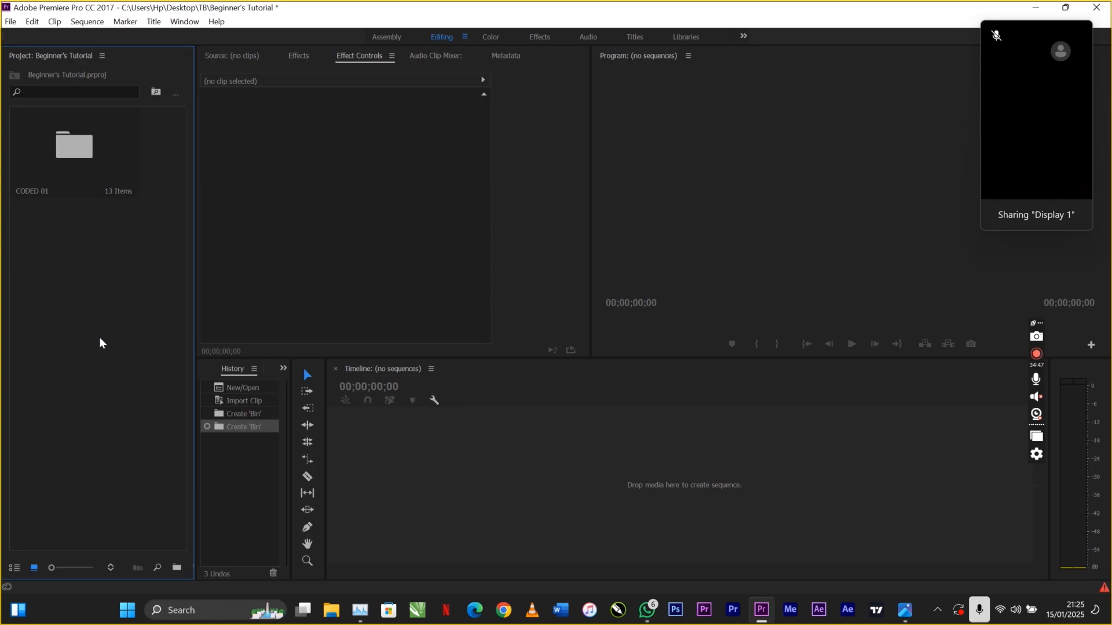
pyautogui.doubleClick(74, 158)
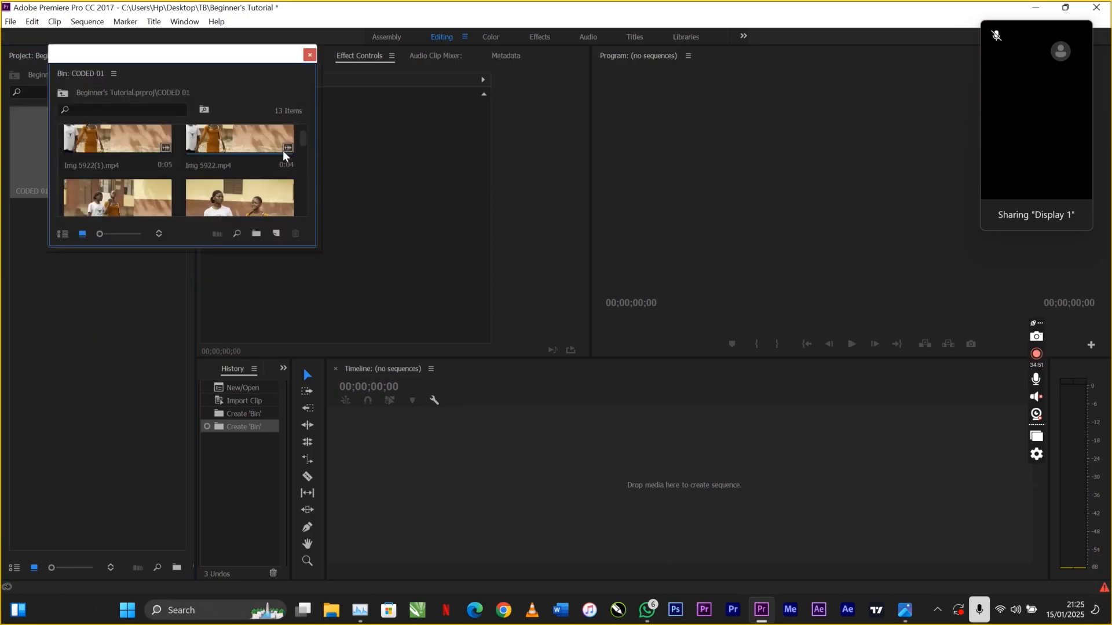
pyautogui.scroll(-5, 285, 154)
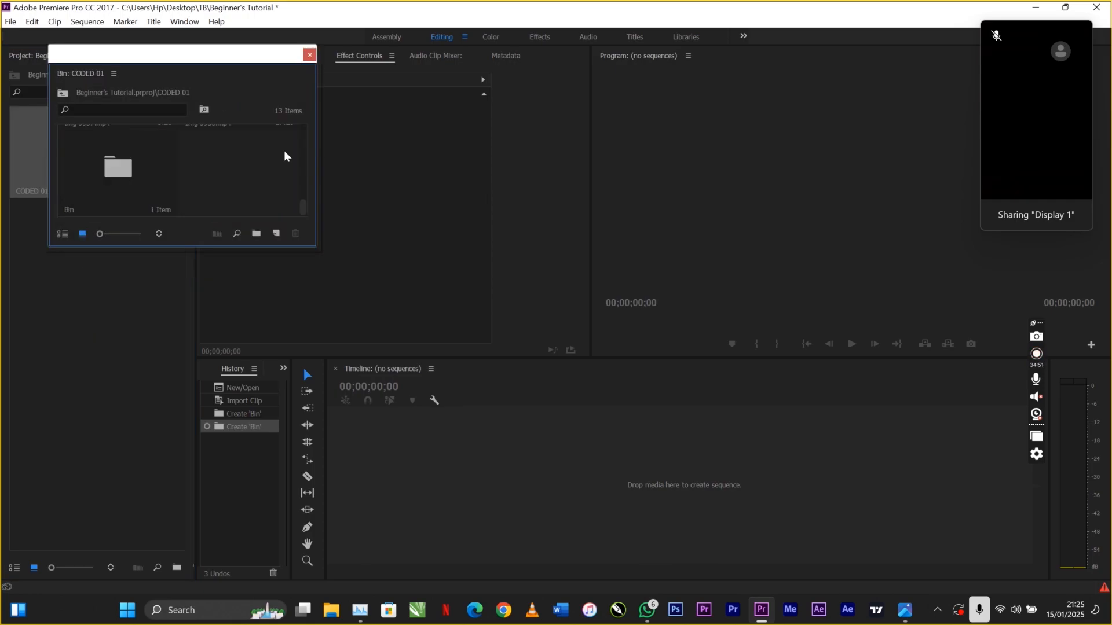
pyautogui.click(127, 191)
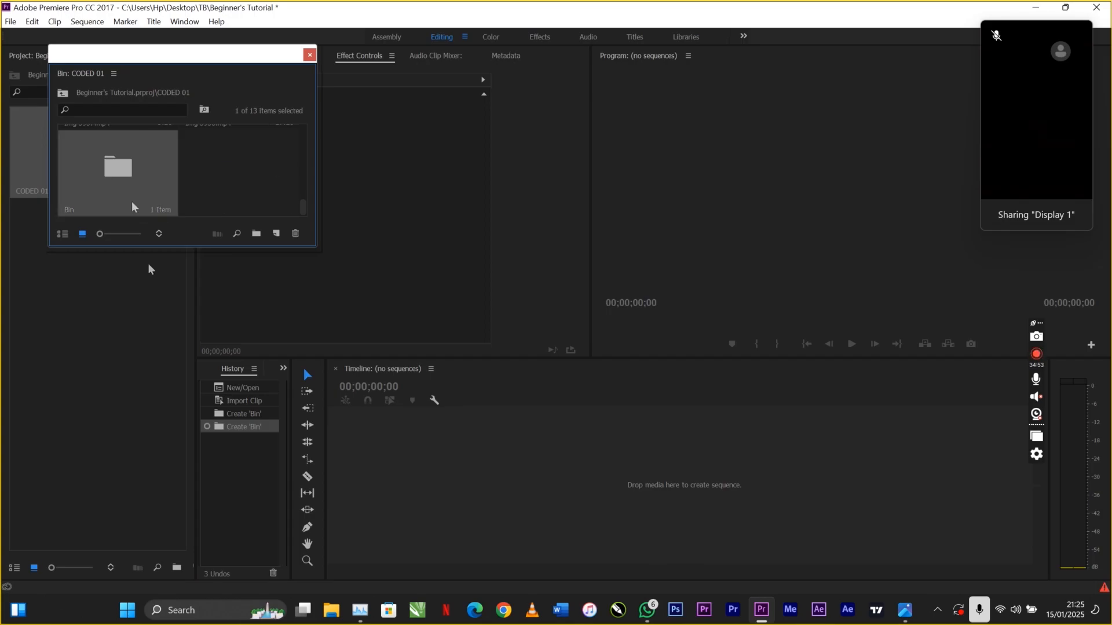
pyautogui.click(310, 55)
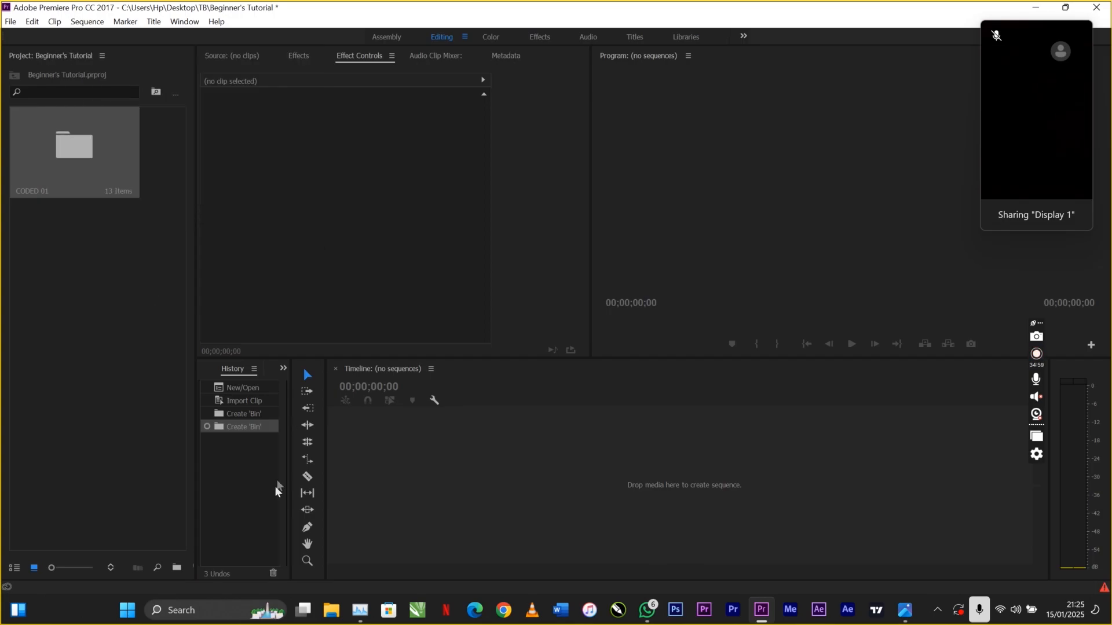
# Revert the project history to the Import Clip state and dismiss the media import dialog.
pyautogui.click(259, 399)
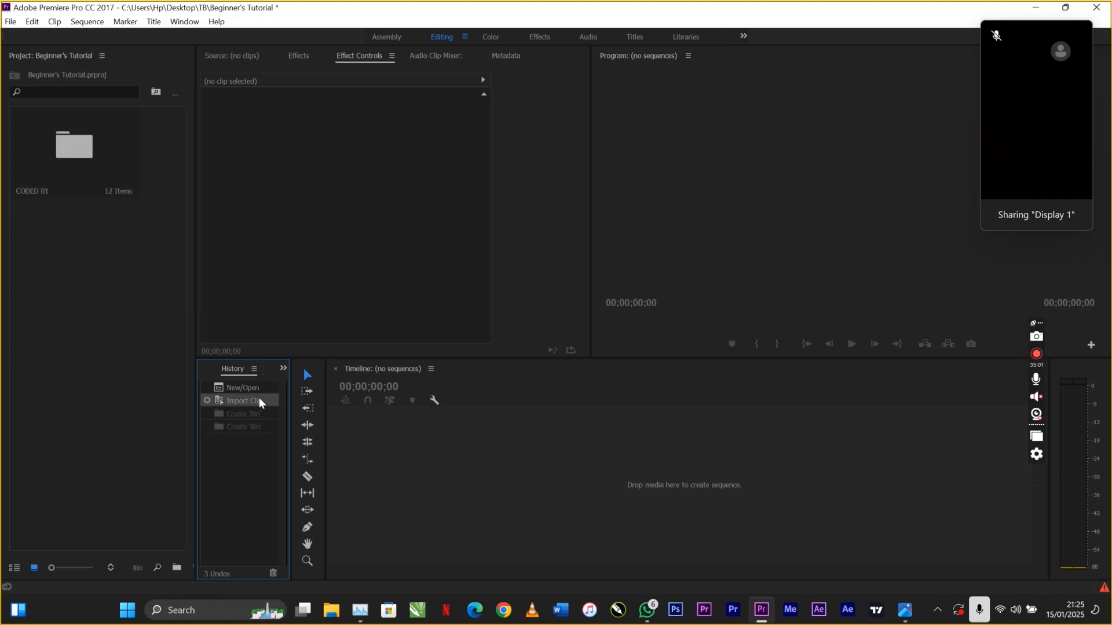
pyautogui.click(47, 316)
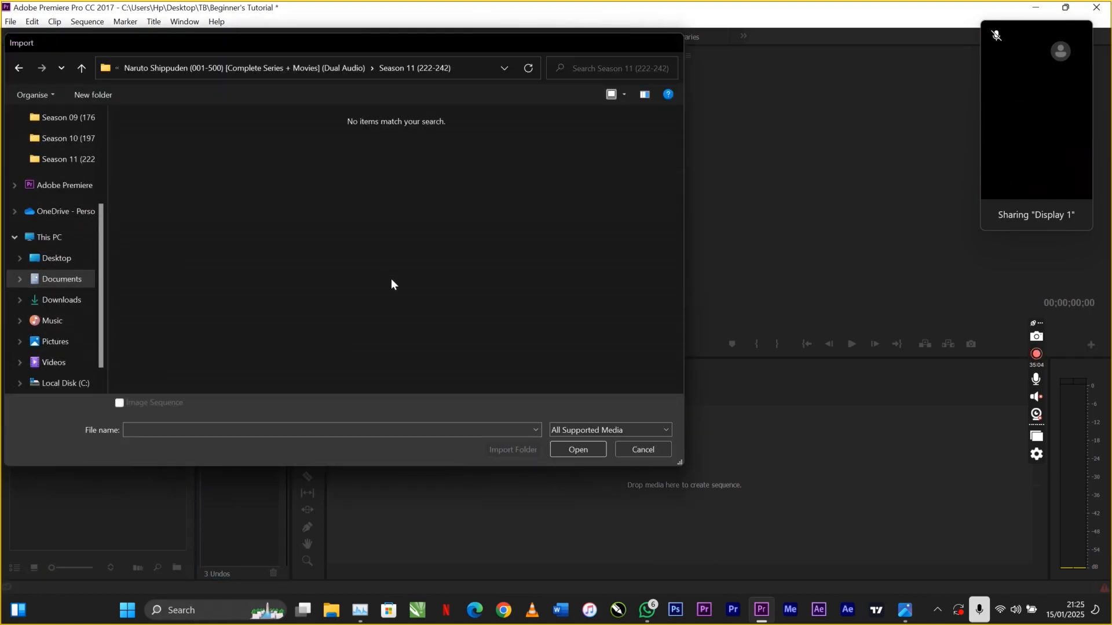
pyautogui.press('Escape')
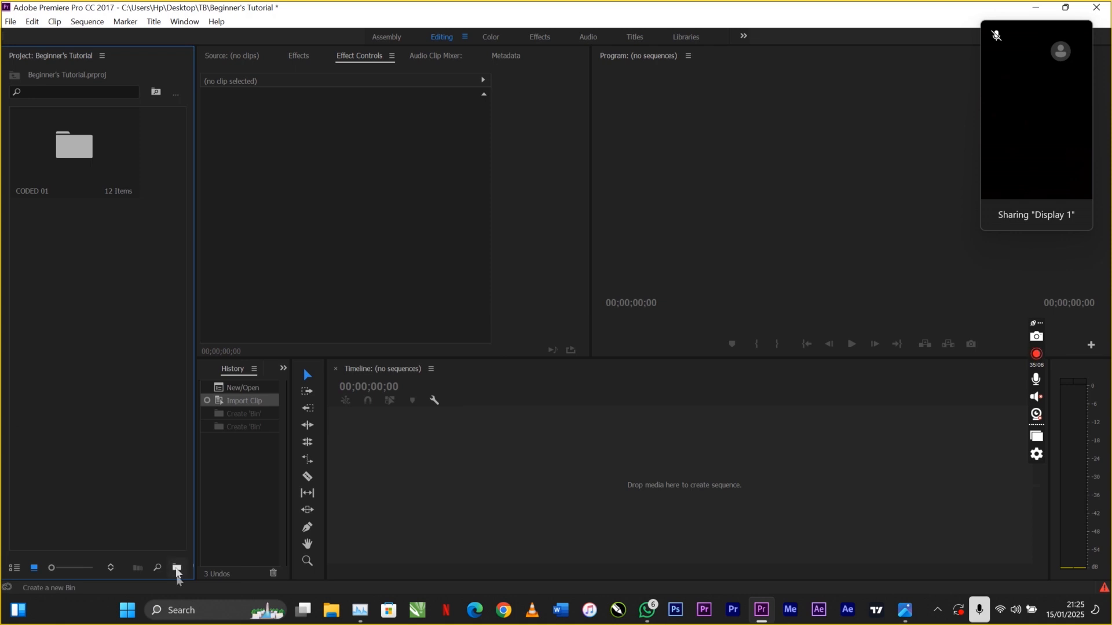
# Create two new bins with default names beside CODED 01 at the project's root level.
pyautogui.click(176, 568)
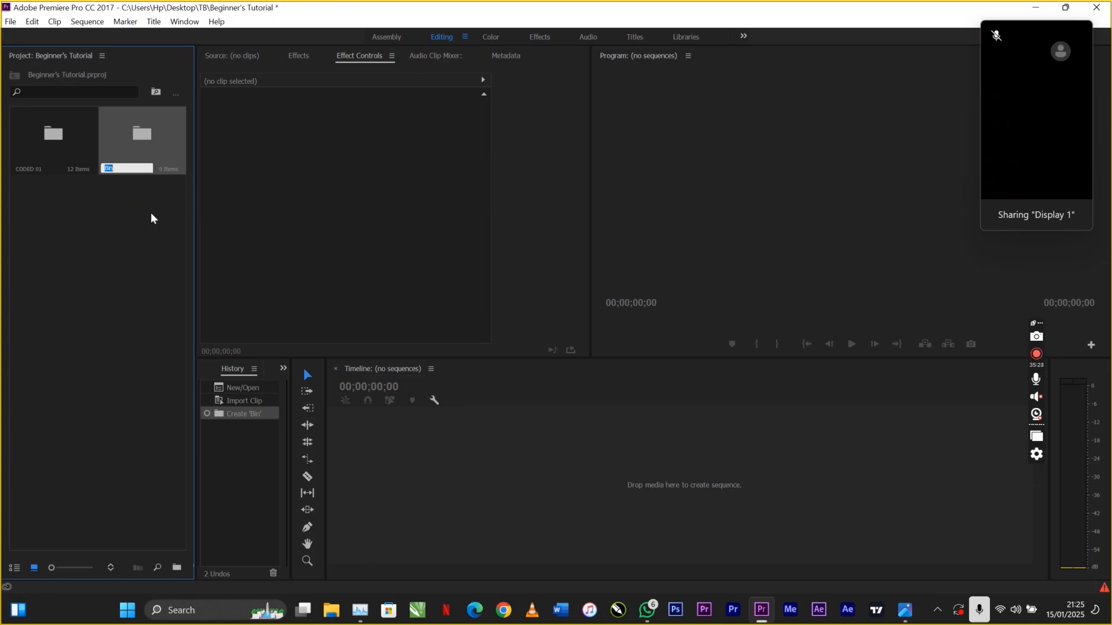
pyautogui.click(67, 145)
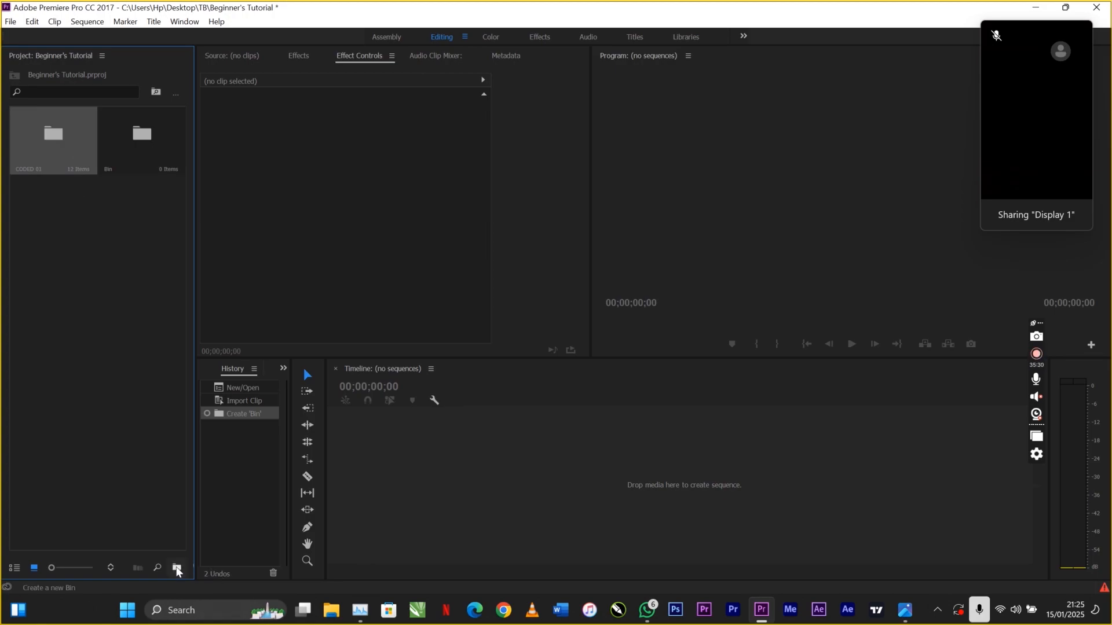
pyautogui.click(99, 331)
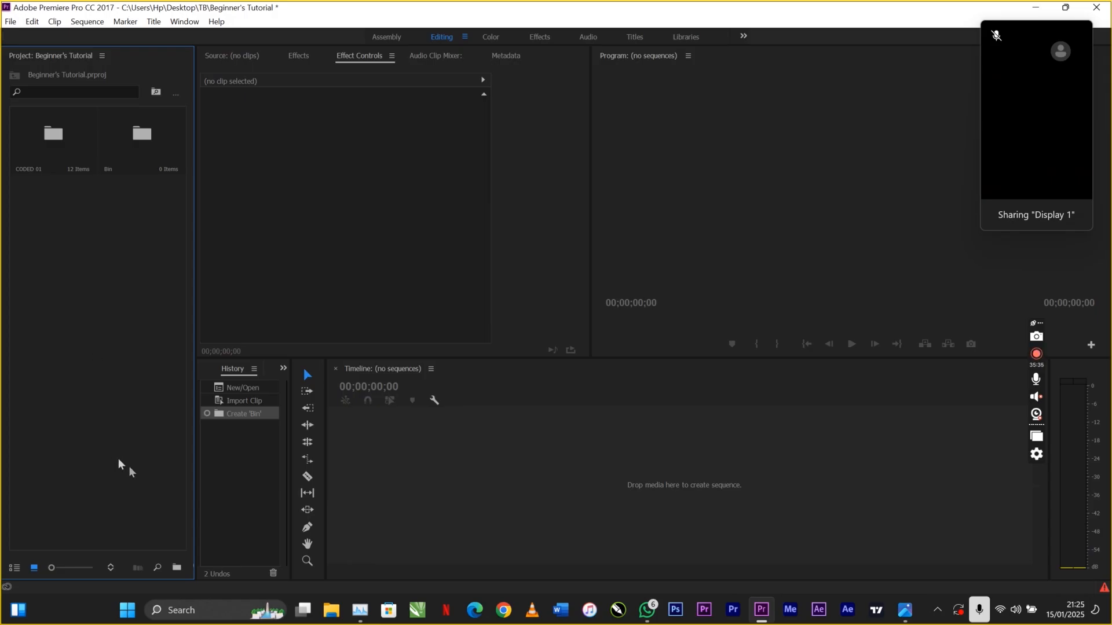
pyautogui.click(176, 570)
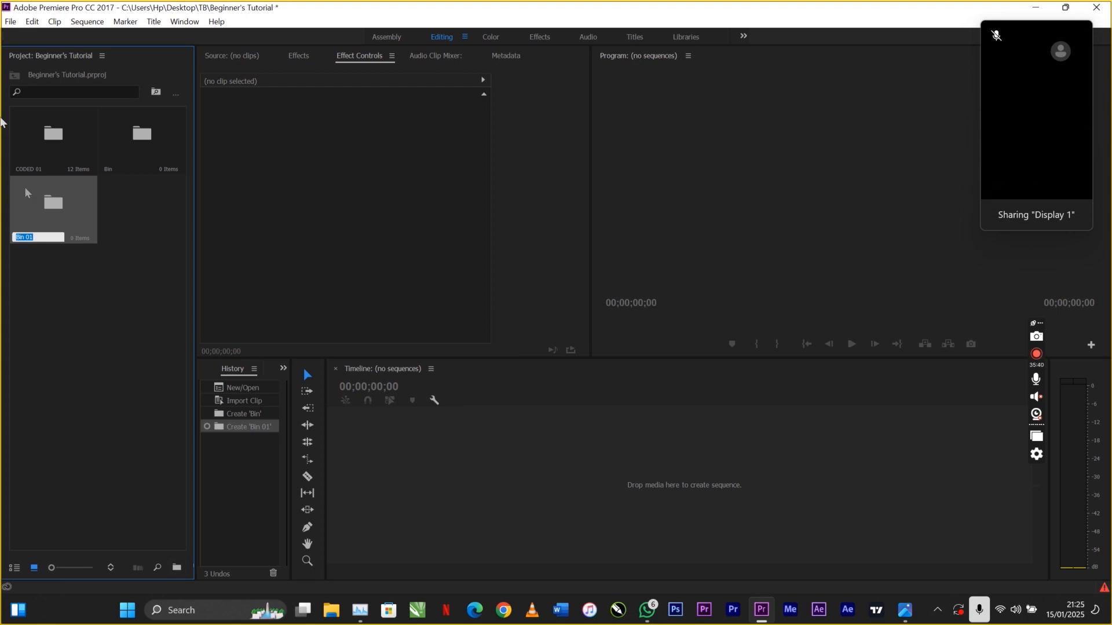
pyautogui.click(45, 299)
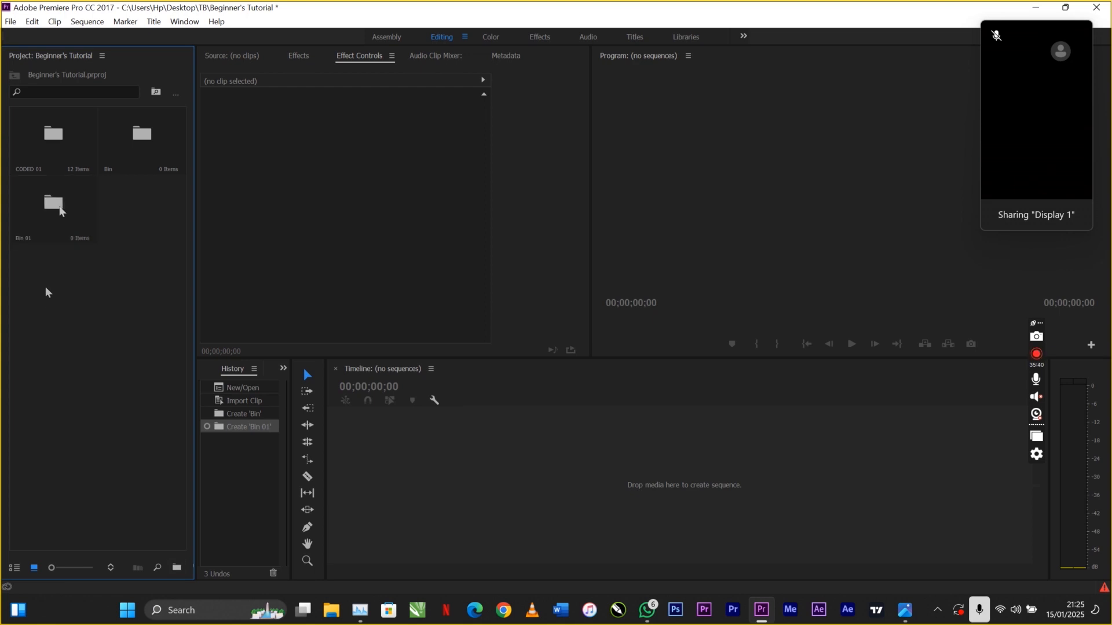
# Rename the first of the two new empty bins as DAY 1.
pyautogui.click(106, 171)
pyautogui.click(109, 168)
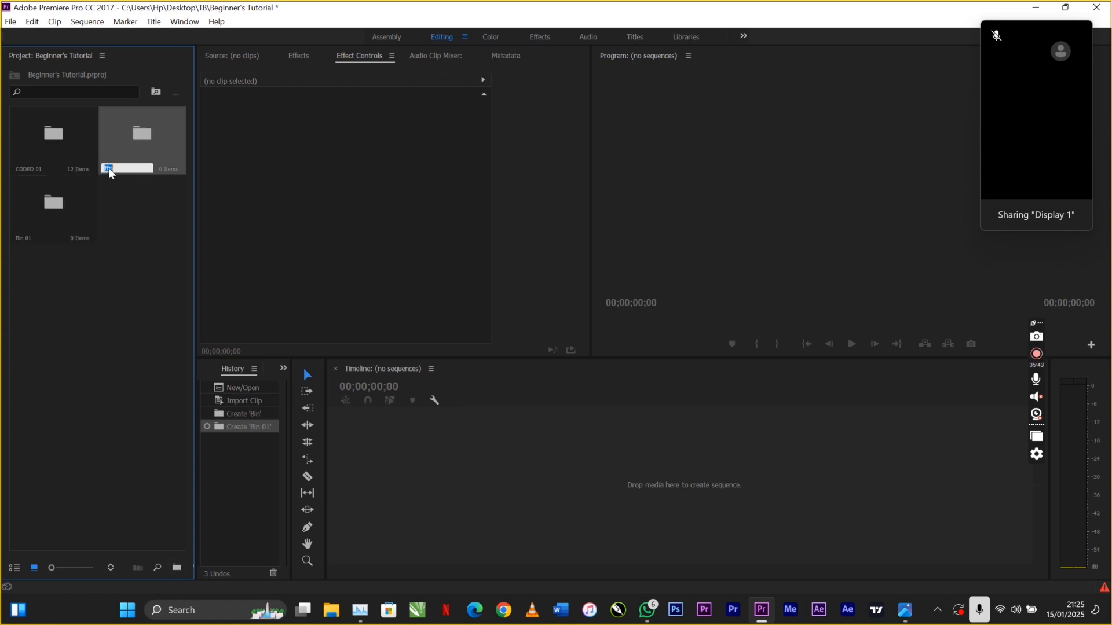
pyautogui.click(20, 238)
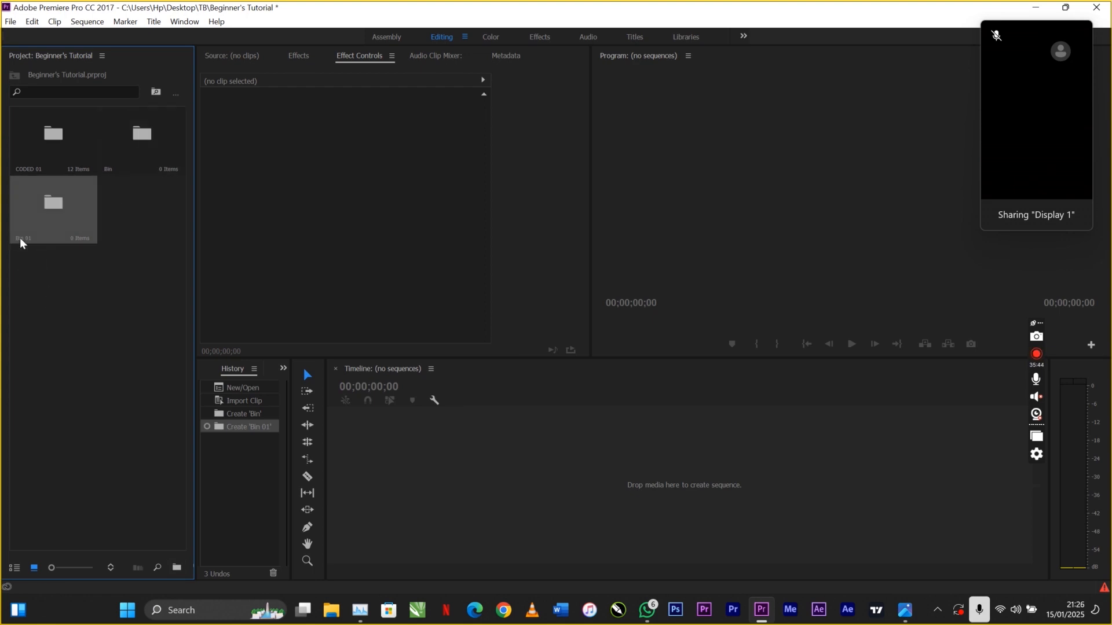
pyautogui.keyDown('ctrl'); pyautogui.click(152, 143); pyautogui.keyUp('ctrl')
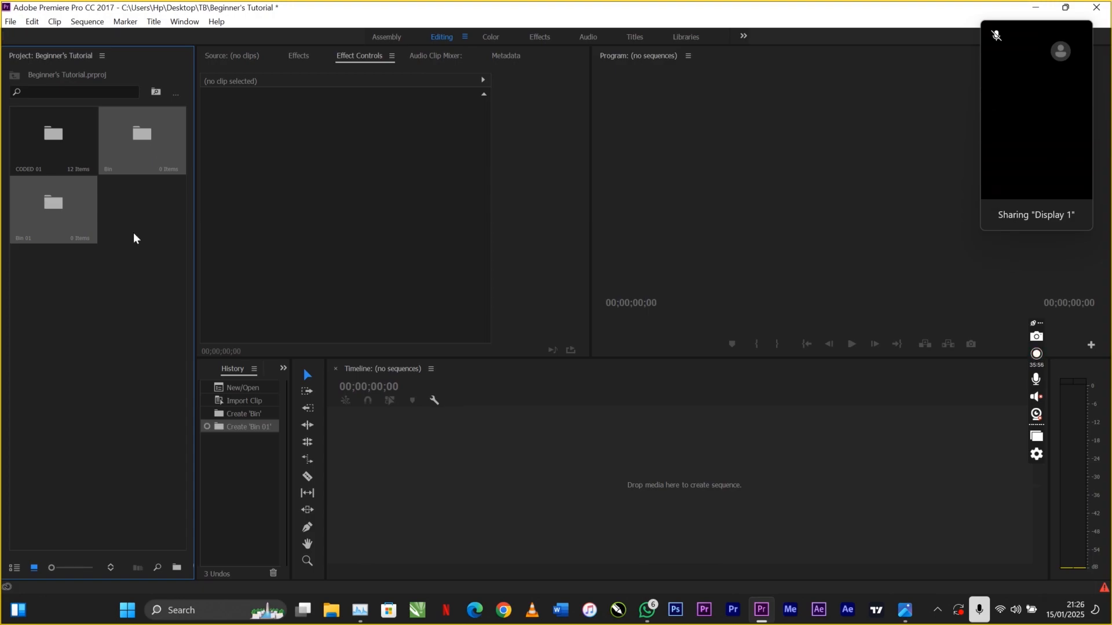
pyautogui.click(116, 181)
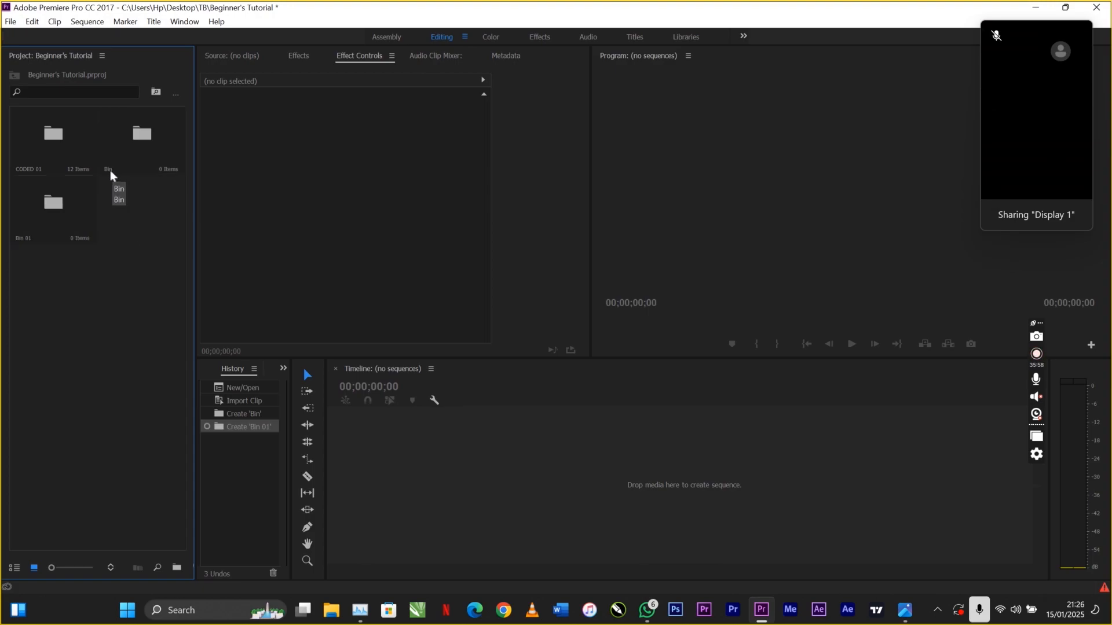
pyautogui.click(109, 170)
pyautogui.click(108, 169)
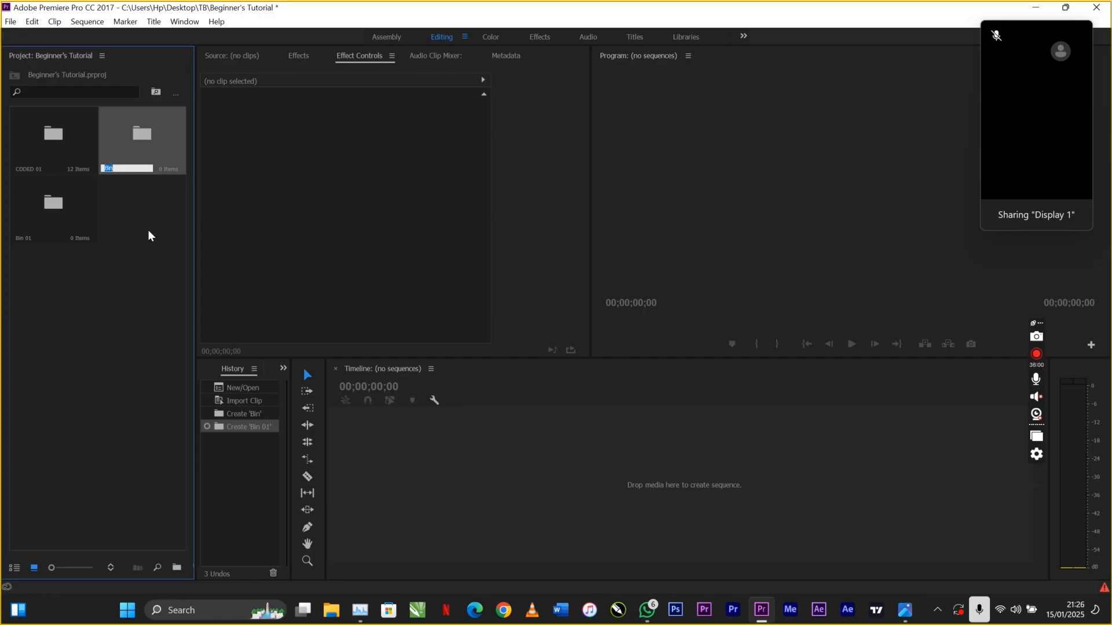
pyautogui.write('DAY 1')
pyautogui.click(123, 304)
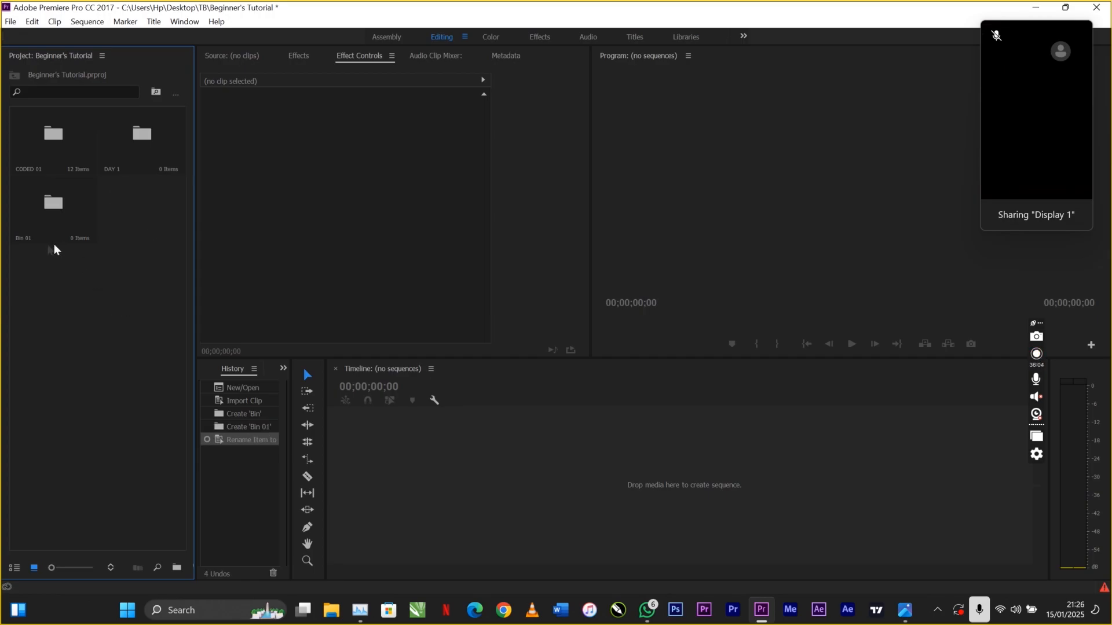
# Rename the other new bin, Bin 01, as DAY 2.
pyautogui.click(26, 238)
pyautogui.click(26, 239)
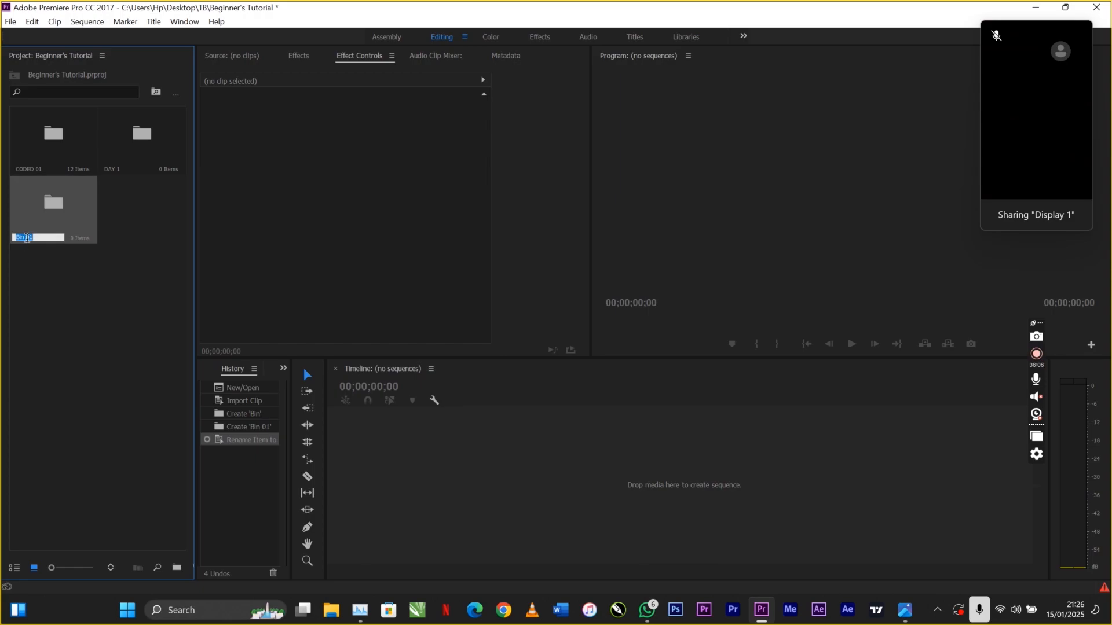
pyautogui.write('DAY 2')
pyautogui.click(29, 296)
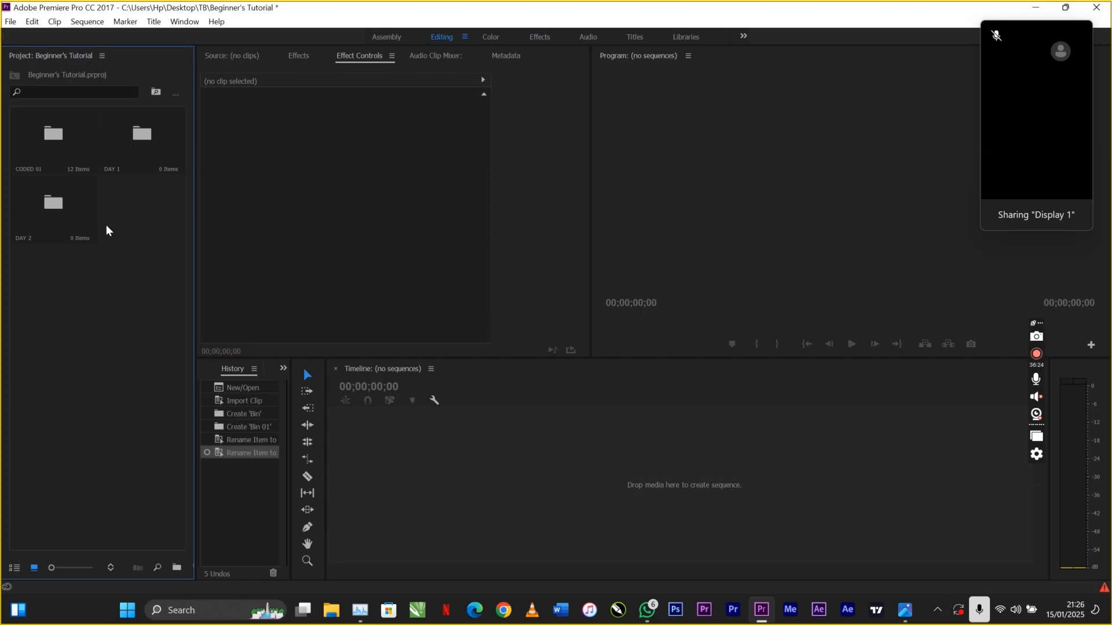
# Open the CODED 01 bin in its own window and dock it beside the project view, ordered after it.
pyautogui.click(67, 137)
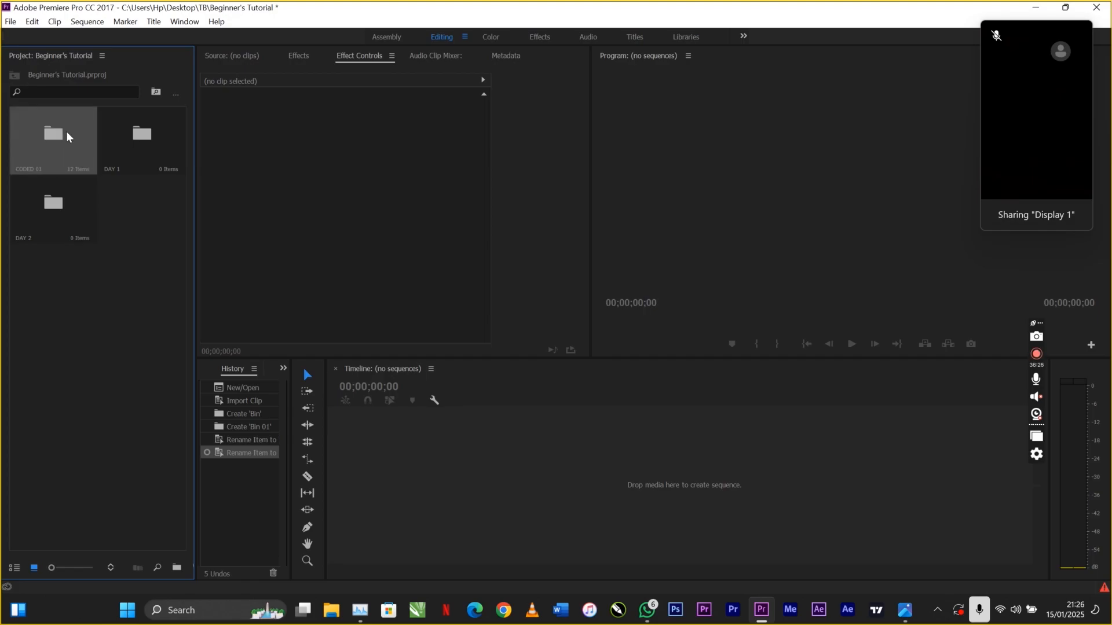
pyautogui.doubleClick(55, 138)
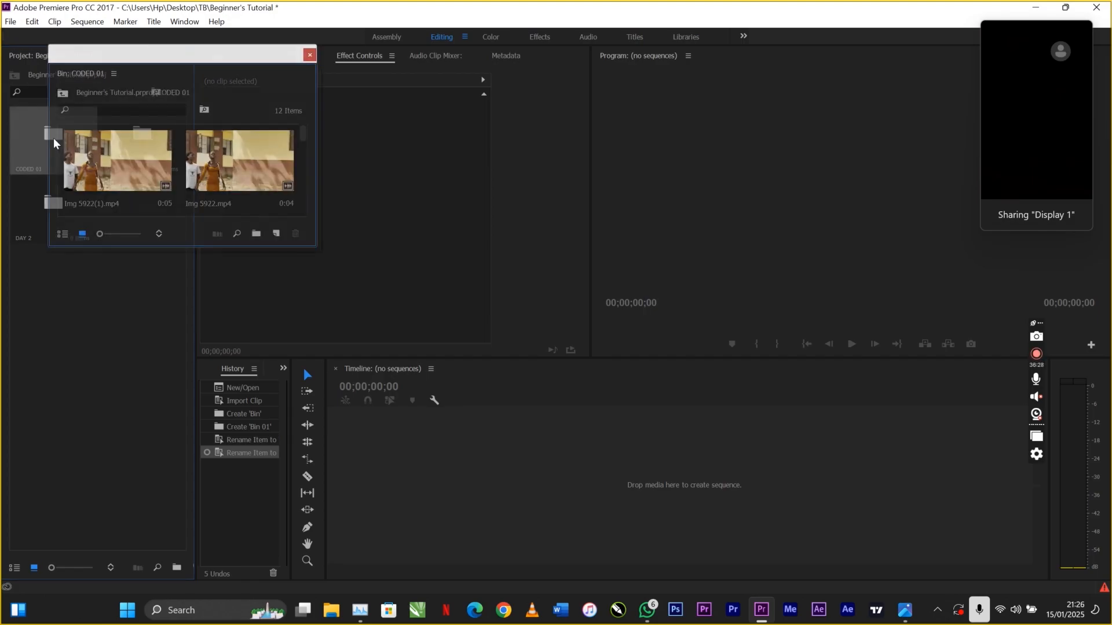
pyautogui.moveTo(207, 62); pyautogui.dragTo(427, 78)
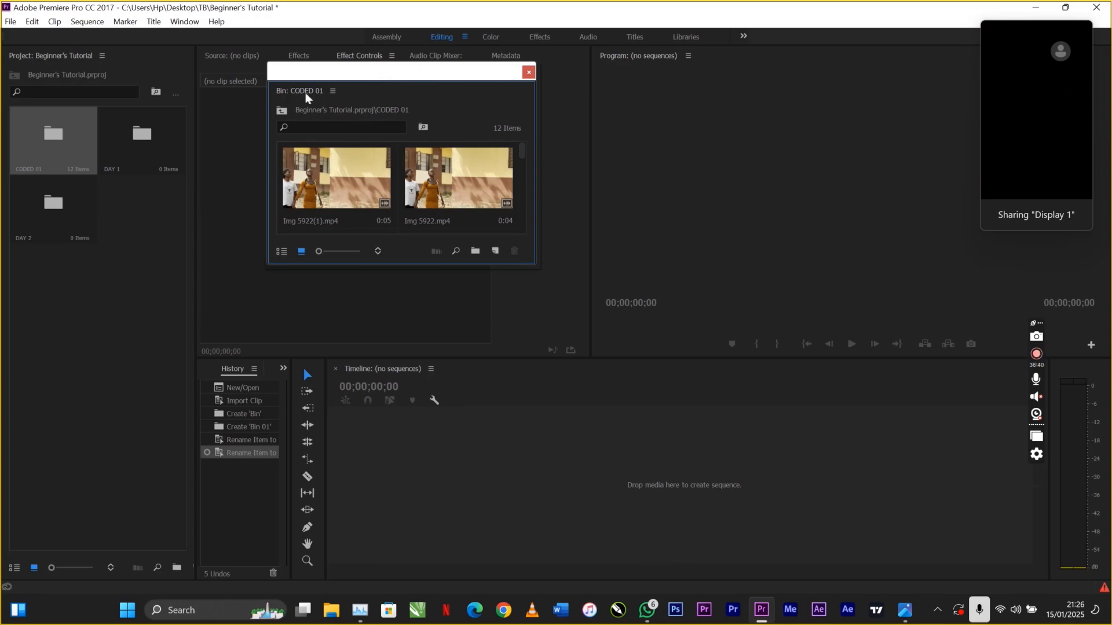
pyautogui.moveTo(307, 93); pyautogui.dragTo(120, 53)
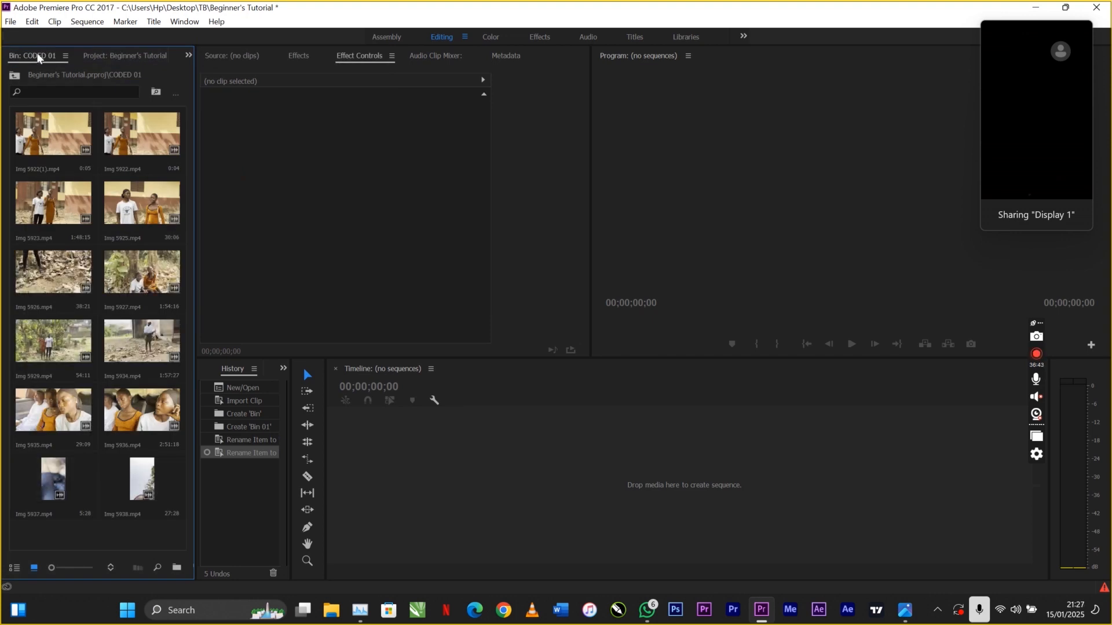
pyautogui.moveTo(150, 56)
pyautogui.mouseDown()
pyautogui.moveTo(2, 56)
pyautogui.moveTo(129, 61)
pyautogui.mouseUp()
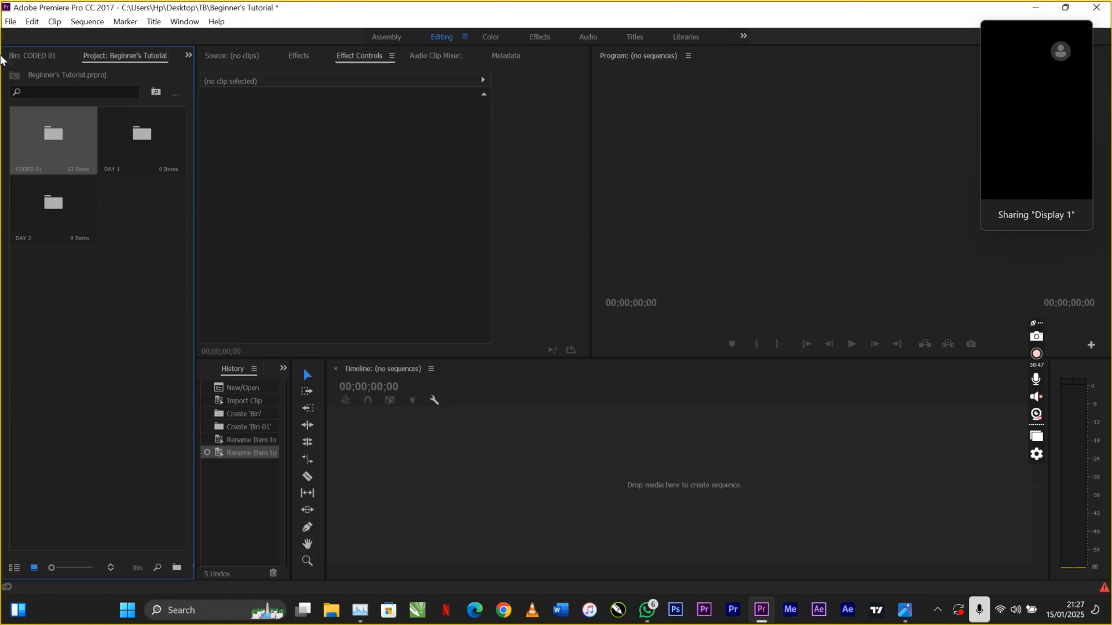
pyautogui.moveTo(33, 57); pyautogui.dragTo(130, 54)
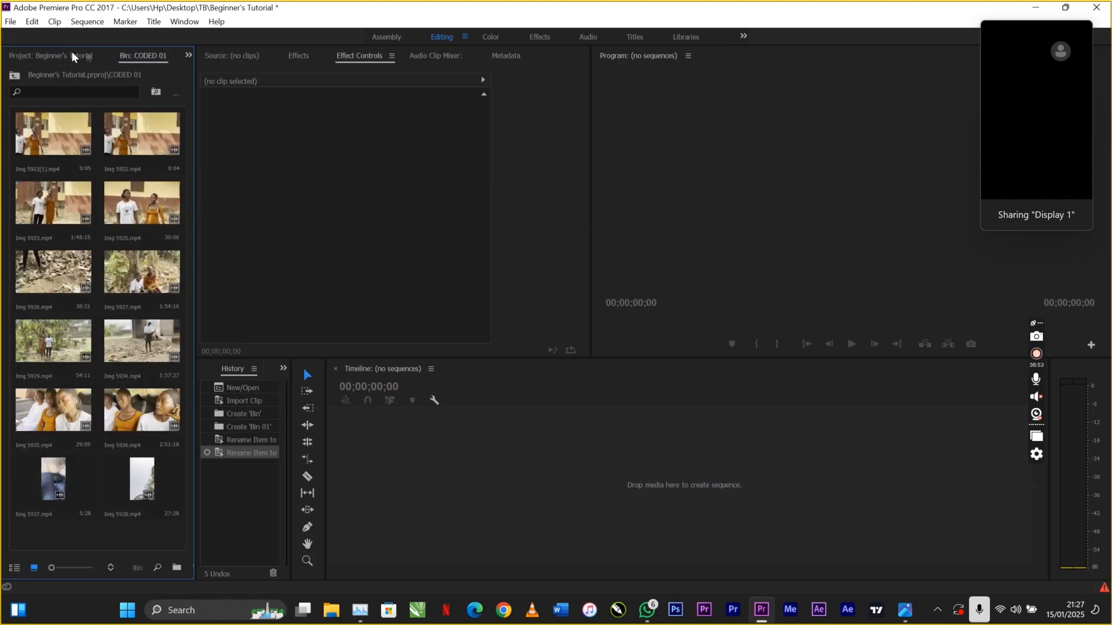
# Compare the project's root bins with the CODED 01 contents and glance at the course outline image OUTLINES.jpg.
pyautogui.click(57, 53)
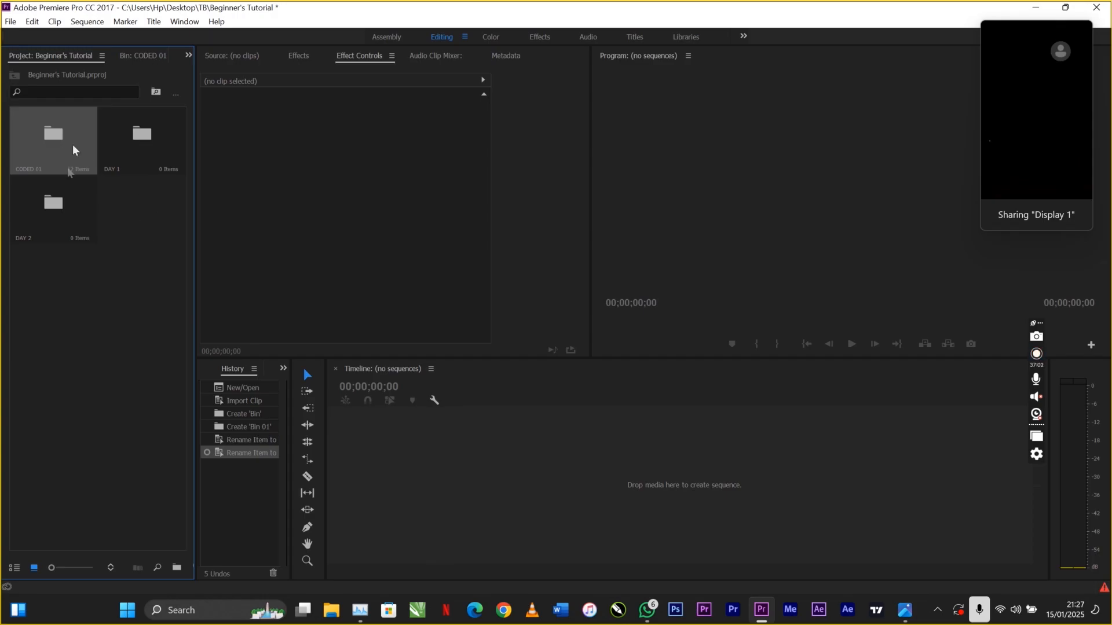
pyautogui.click(152, 58)
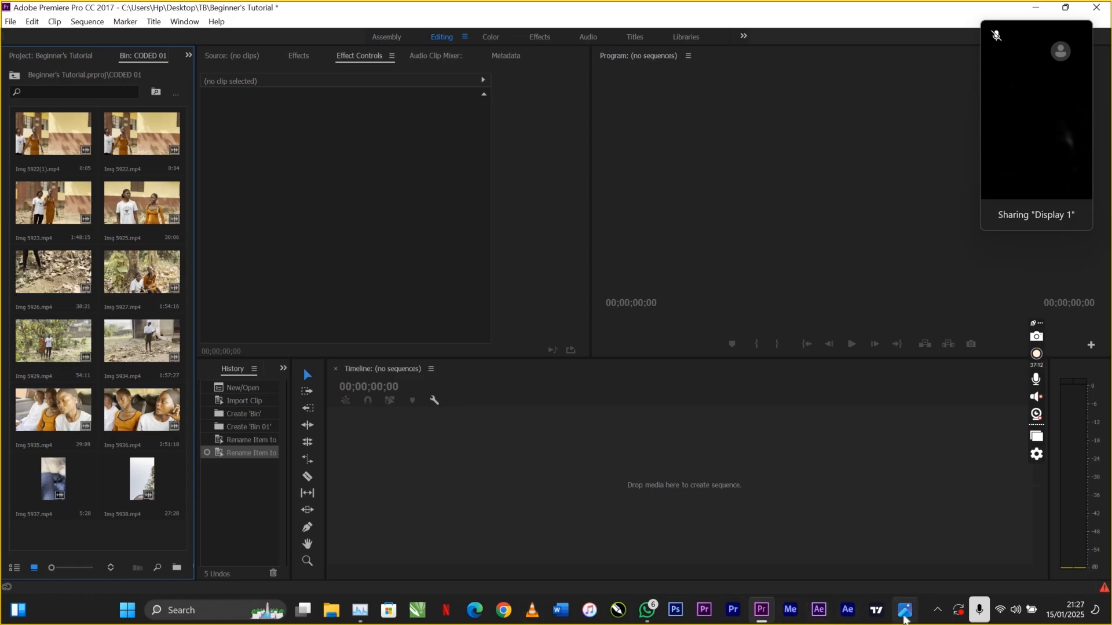
pyautogui.moveTo(905, 618)
pyautogui.click(901, 534)
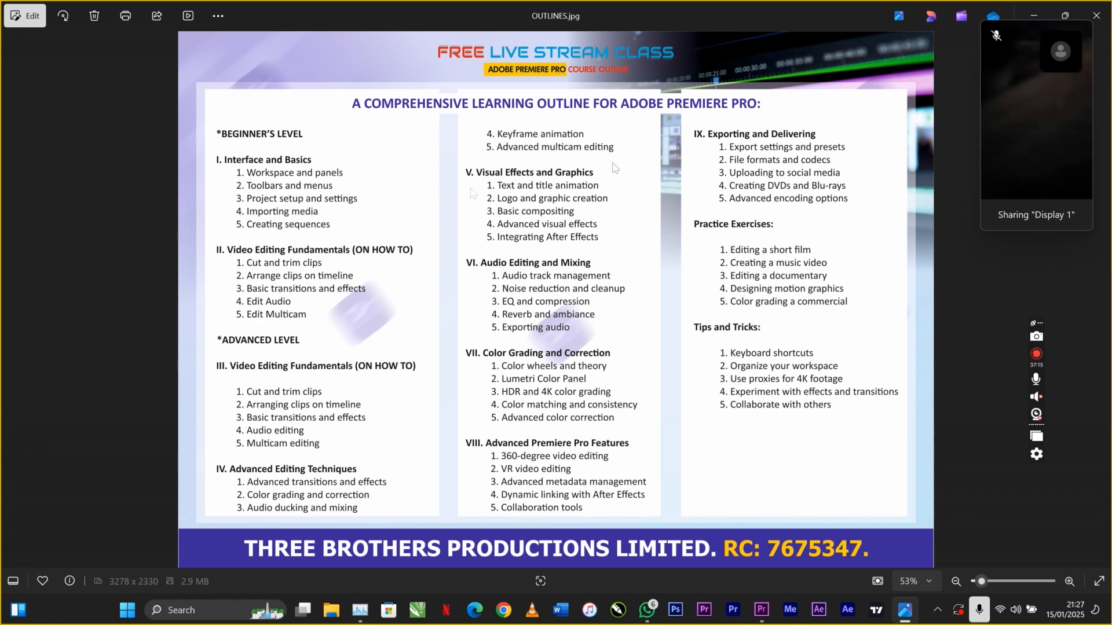
pyautogui.click(1031, 14)
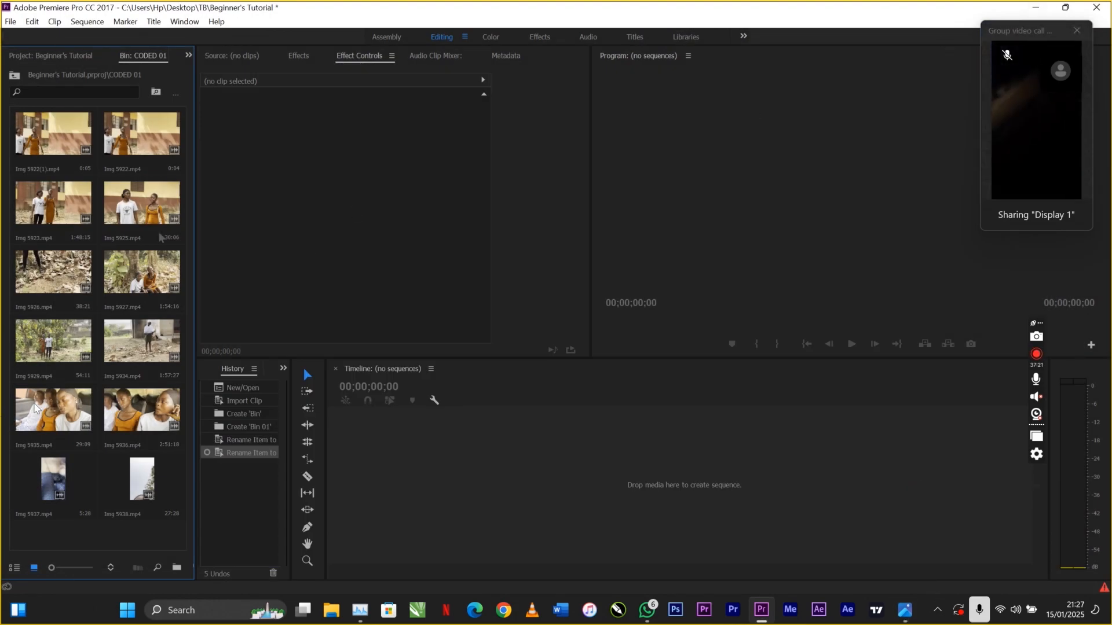
# Load the clip Img 5922(1).mp4 from CODED 01 into the Source monitor and scrub through its footage.
pyautogui.click(43, 134)
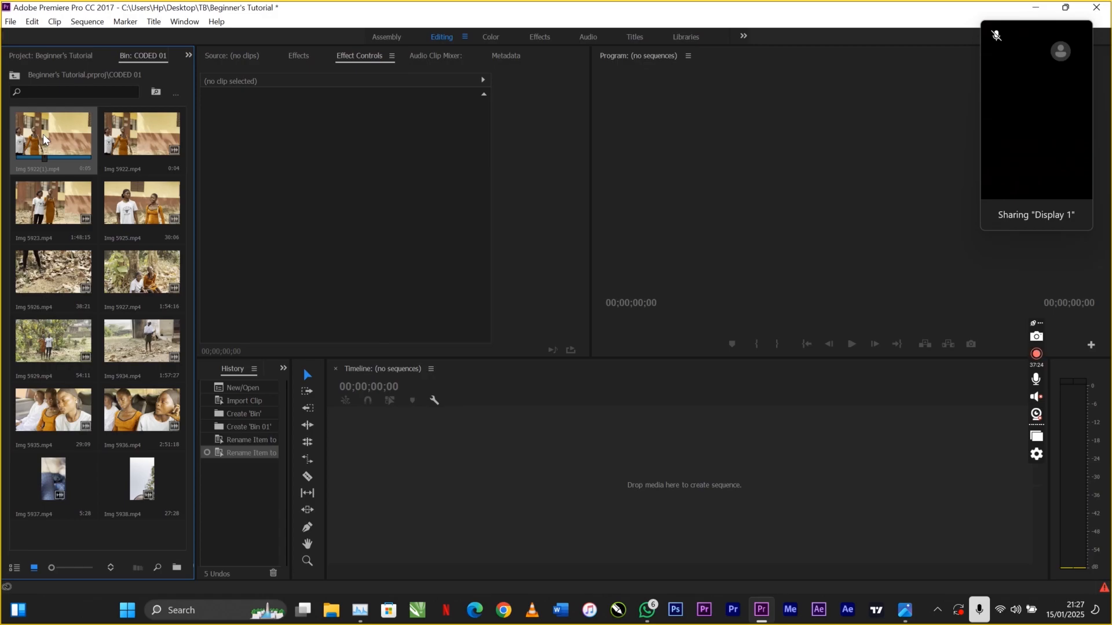
pyautogui.doubleClick(42, 134)
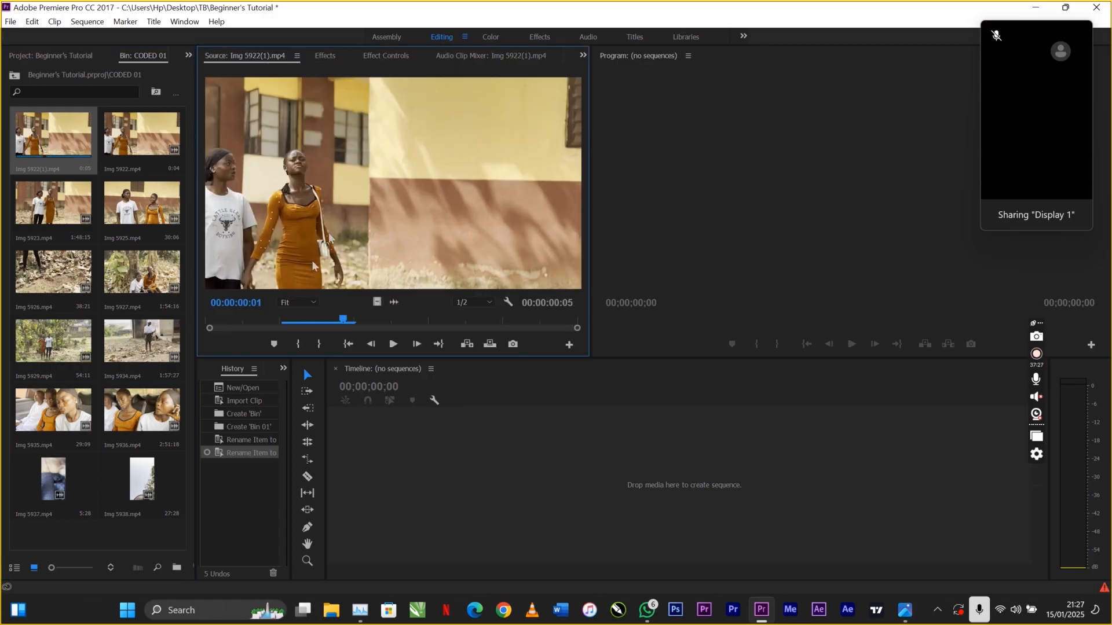
pyautogui.moveTo(248, 321); pyautogui.dragTo(429, 322)
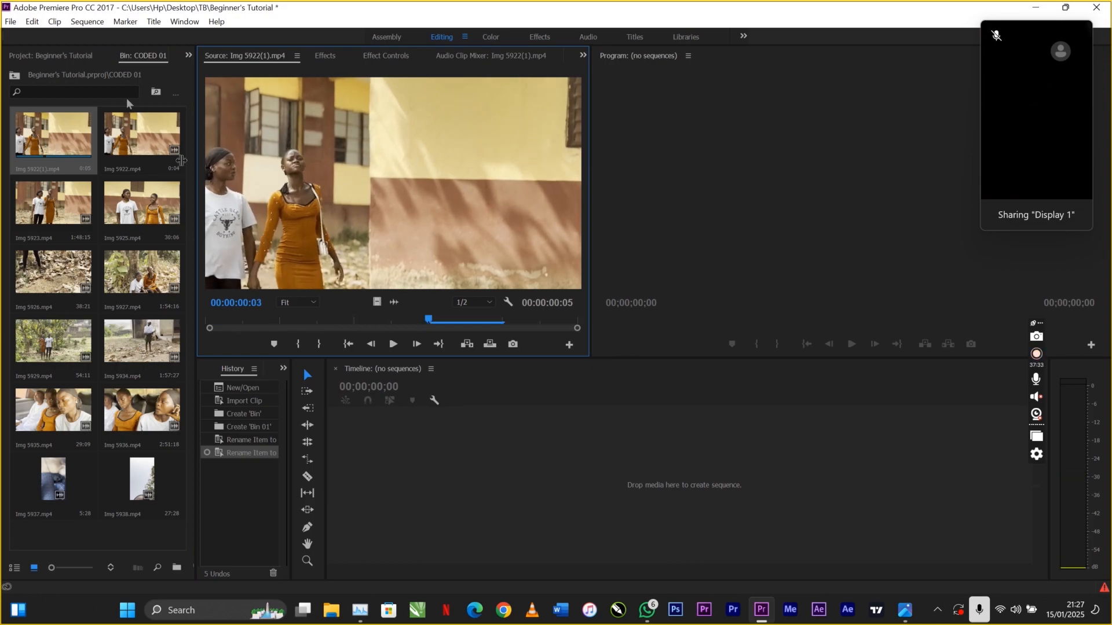
pyautogui.click(134, 141)
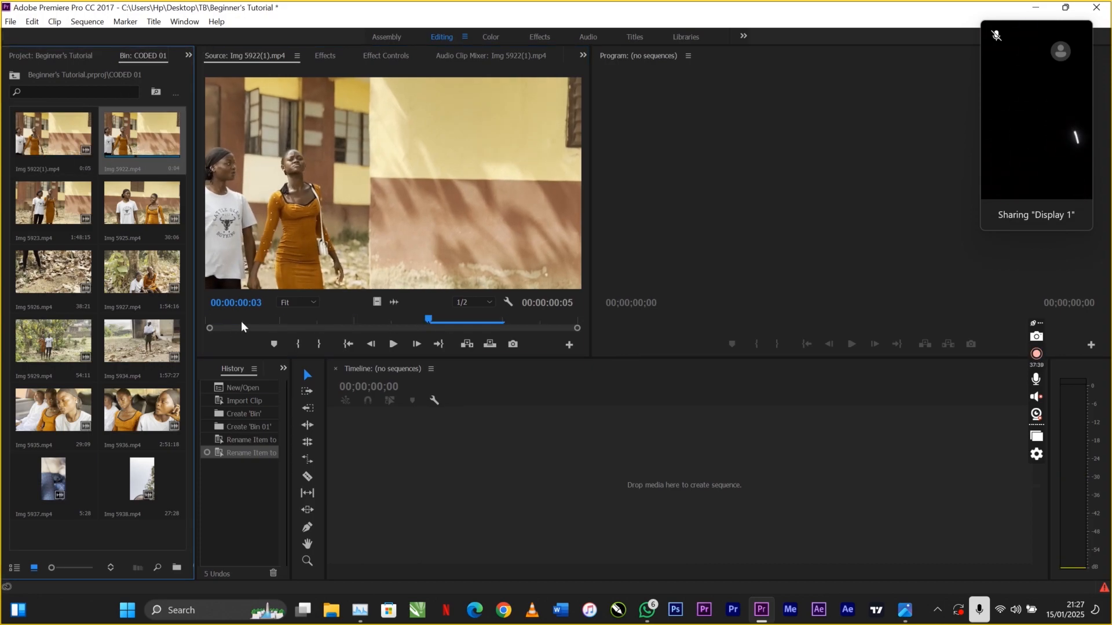
pyautogui.moveTo(241, 322); pyautogui.dragTo(363, 327)
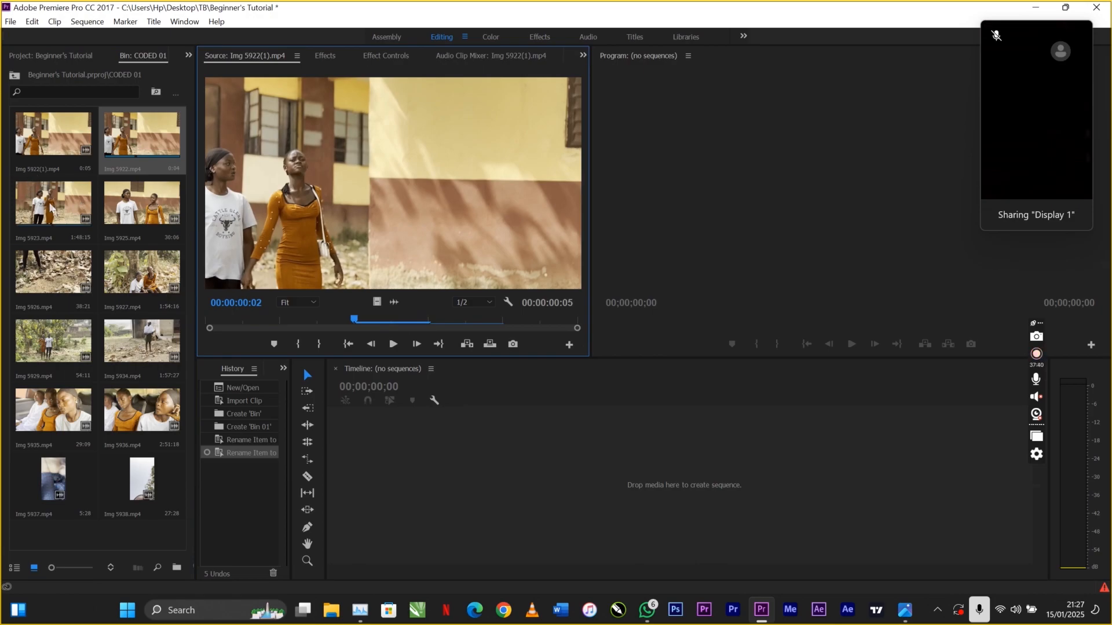
# Load the clip Img 5923.mp4 into the Source monitor and scrub through its footage.
pyautogui.click(52, 210)
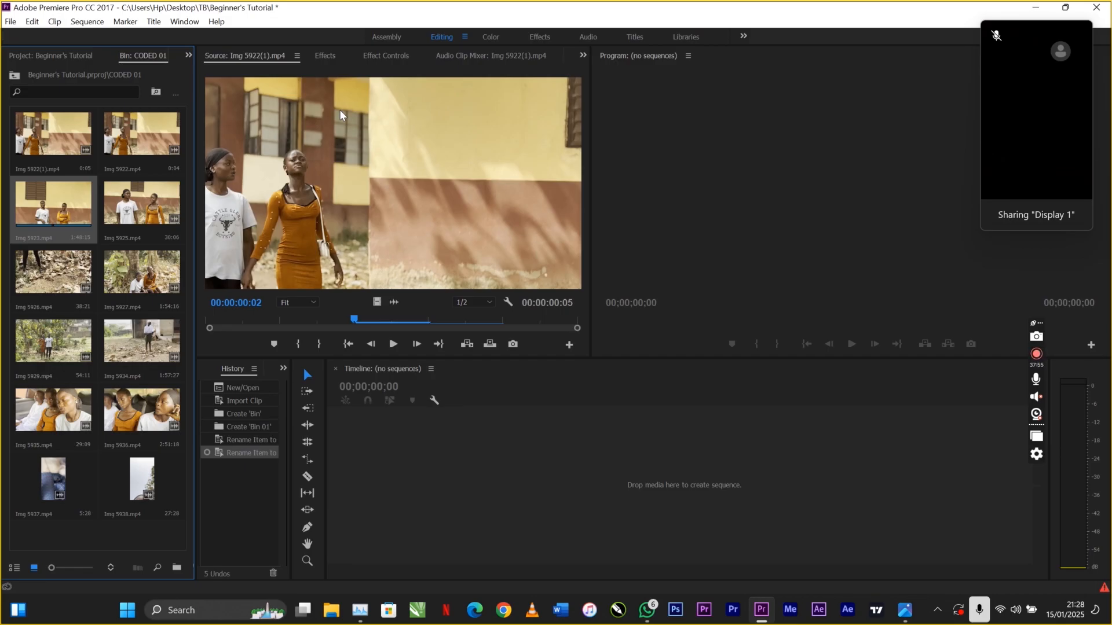
pyautogui.doubleClick(44, 204)
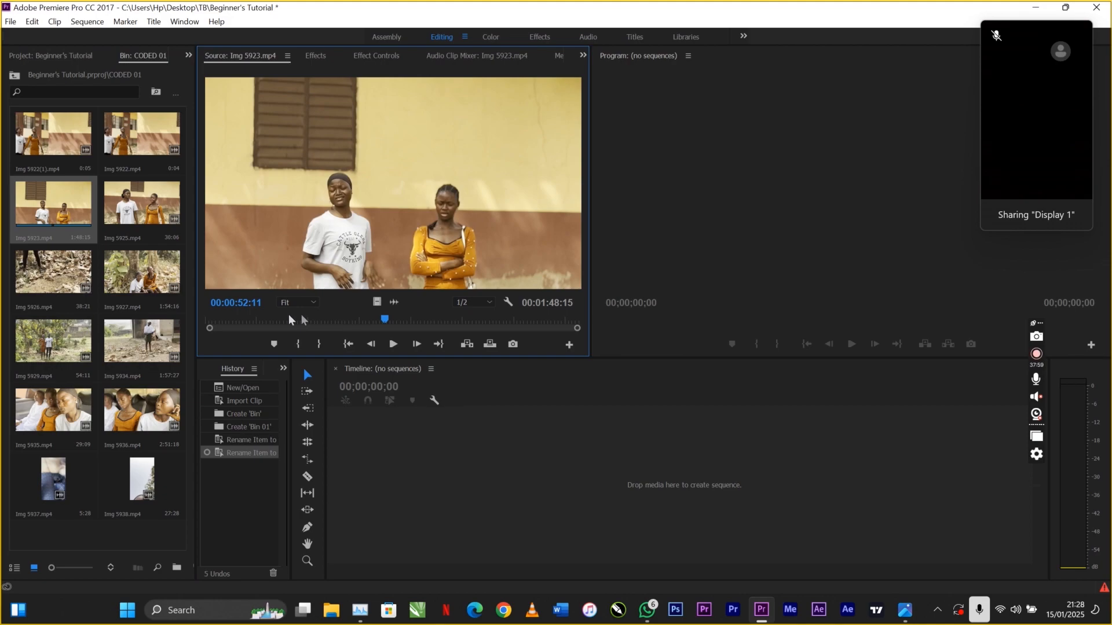
pyautogui.moveTo(238, 322); pyautogui.dragTo(343, 328)
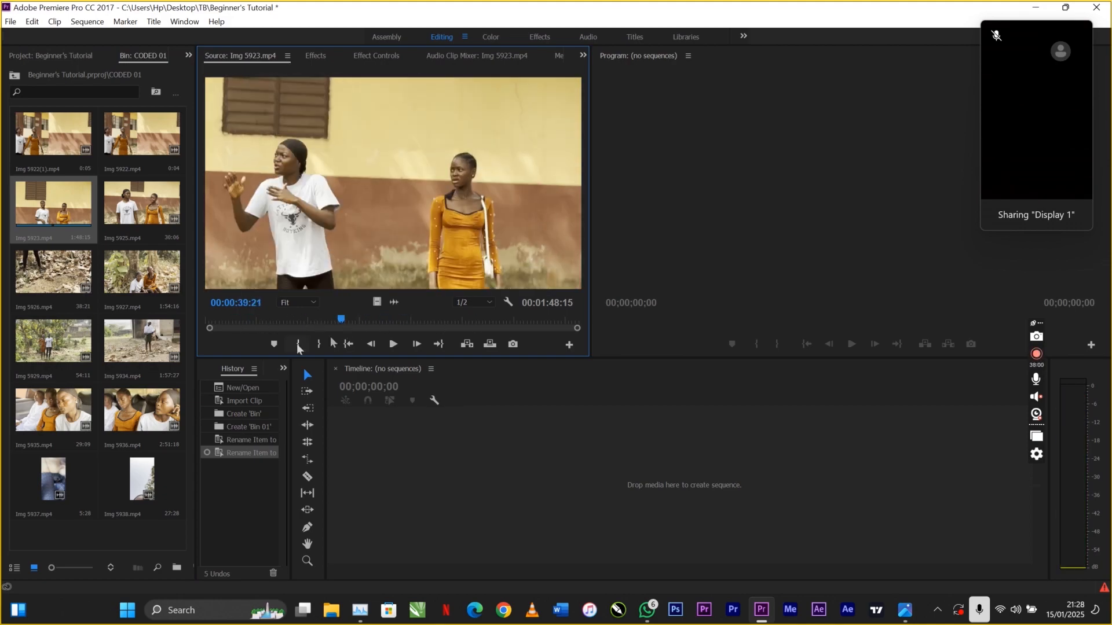
pyautogui.click(373, 318)
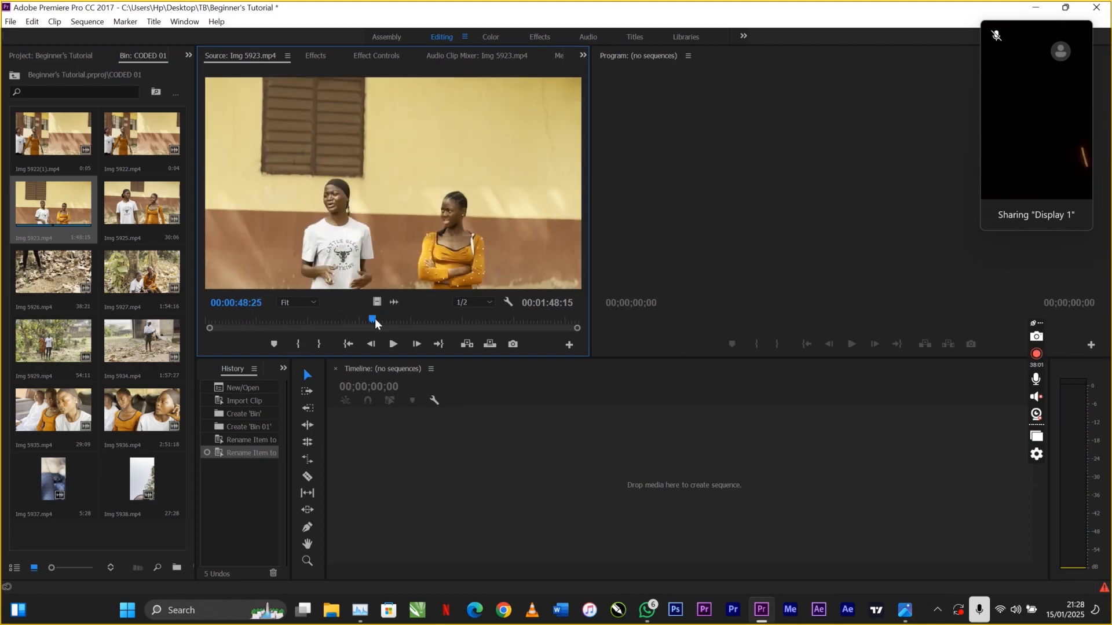
pyautogui.click(405, 493)
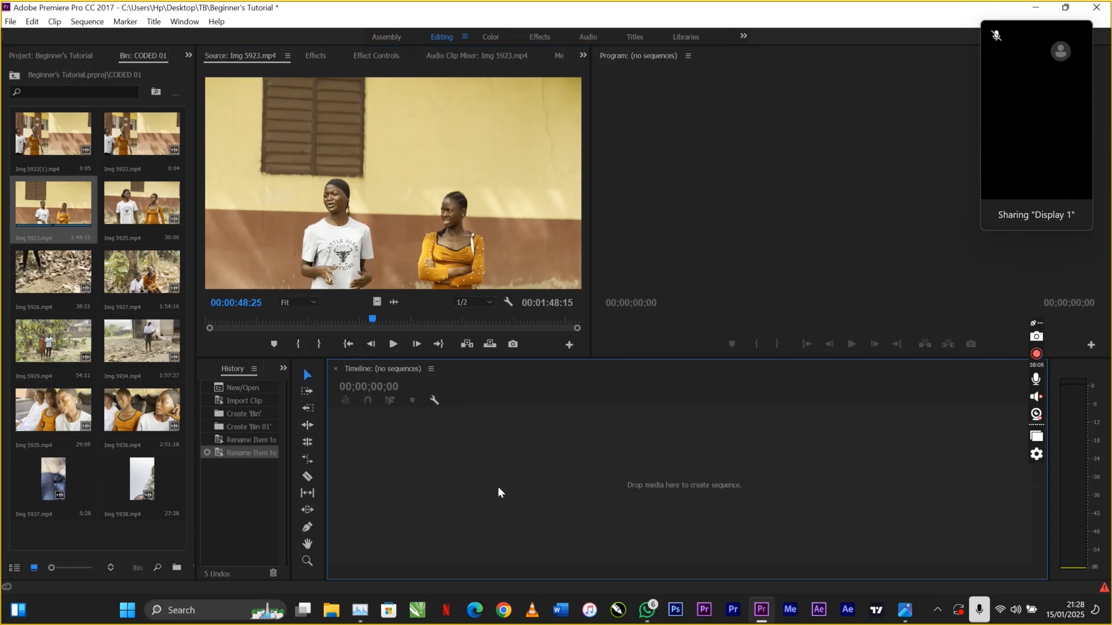
pyautogui.click(362, 242)
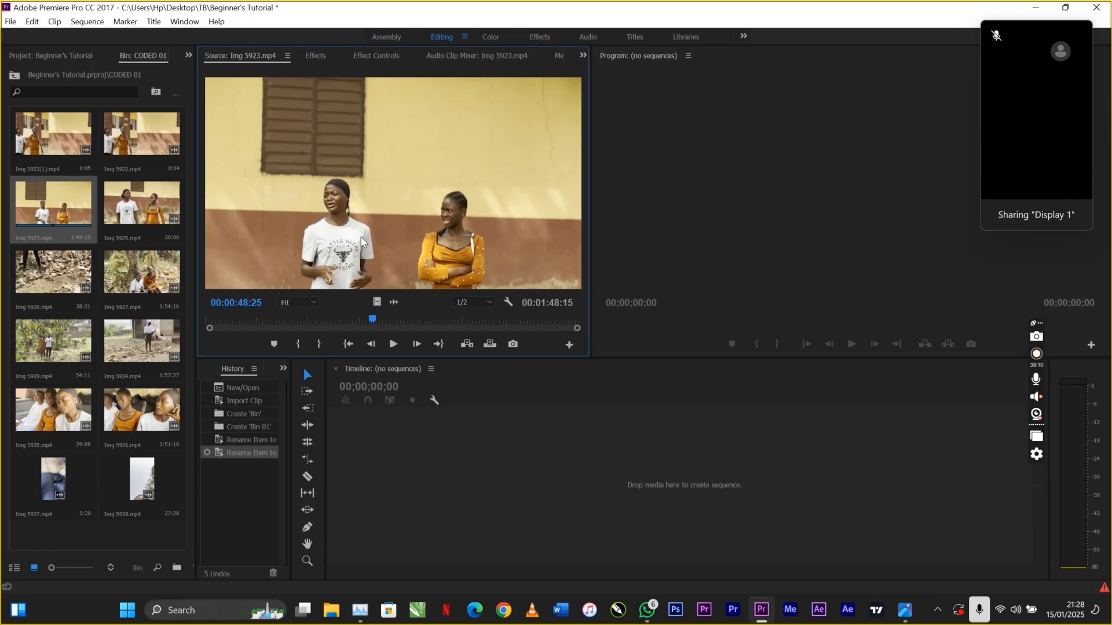
# Mark an In point at 00:00:38:06 and an Out point at 00:00:52:08 on Img 5923.mp4 in the Source monitor.
pyautogui.moveTo(352, 323); pyautogui.dragTo(339, 320)
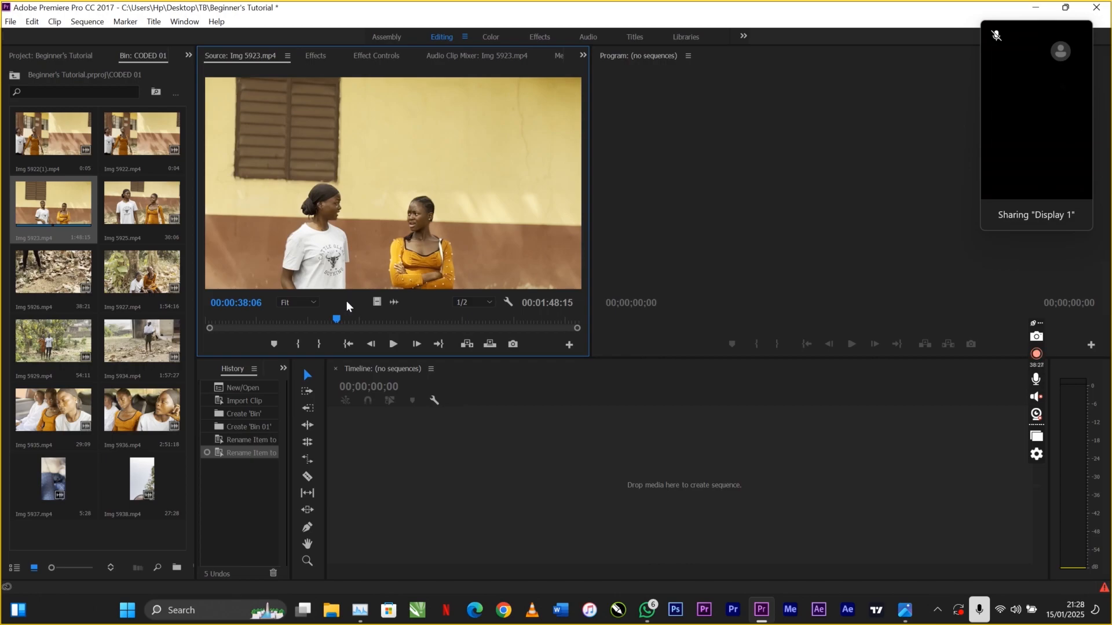
pyautogui.click(303, 348)
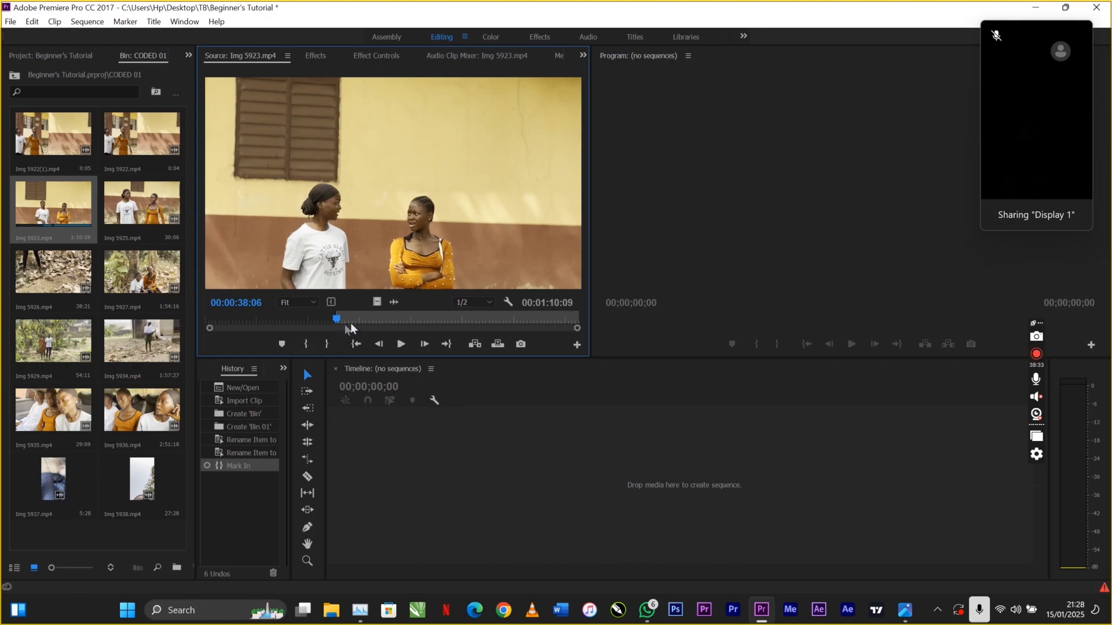
pyautogui.moveTo(379, 317); pyautogui.dragTo(387, 317)
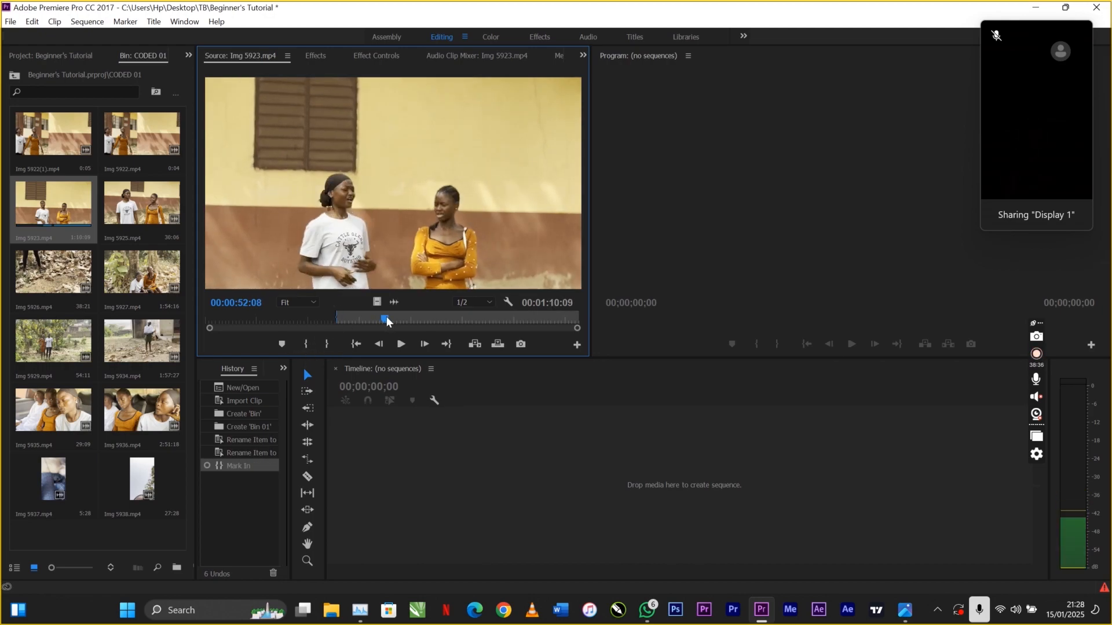
pyautogui.click(332, 342)
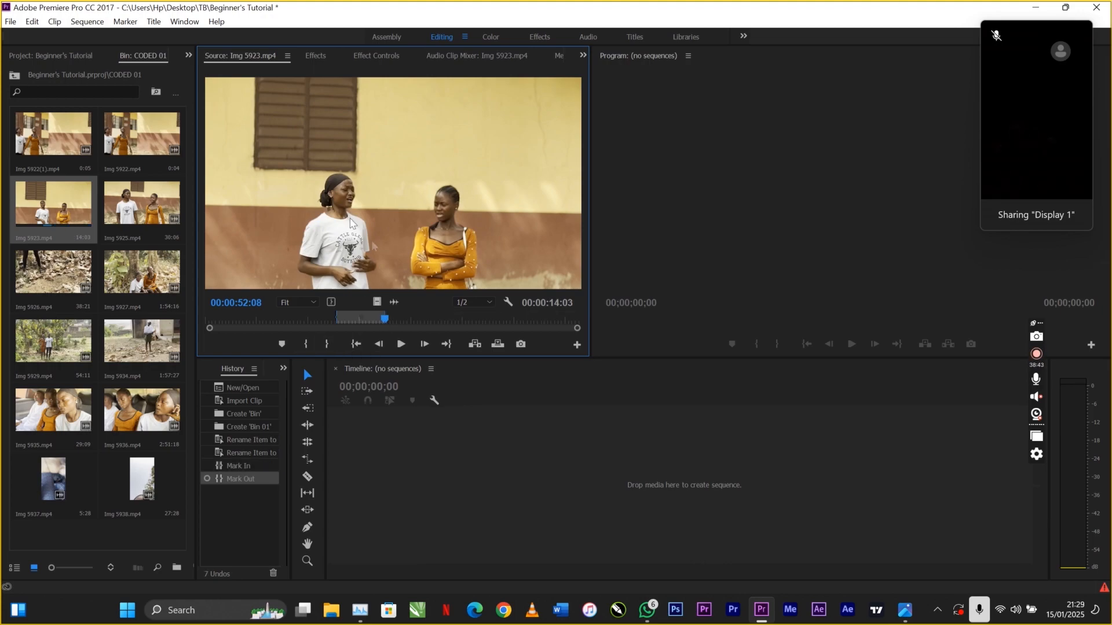
pyautogui.moveTo(350, 218); pyautogui.dragTo(422, 331)
pyautogui.moveTo(450, 394); pyautogui.dragTo(430, 258)
pyautogui.click(71, 138)
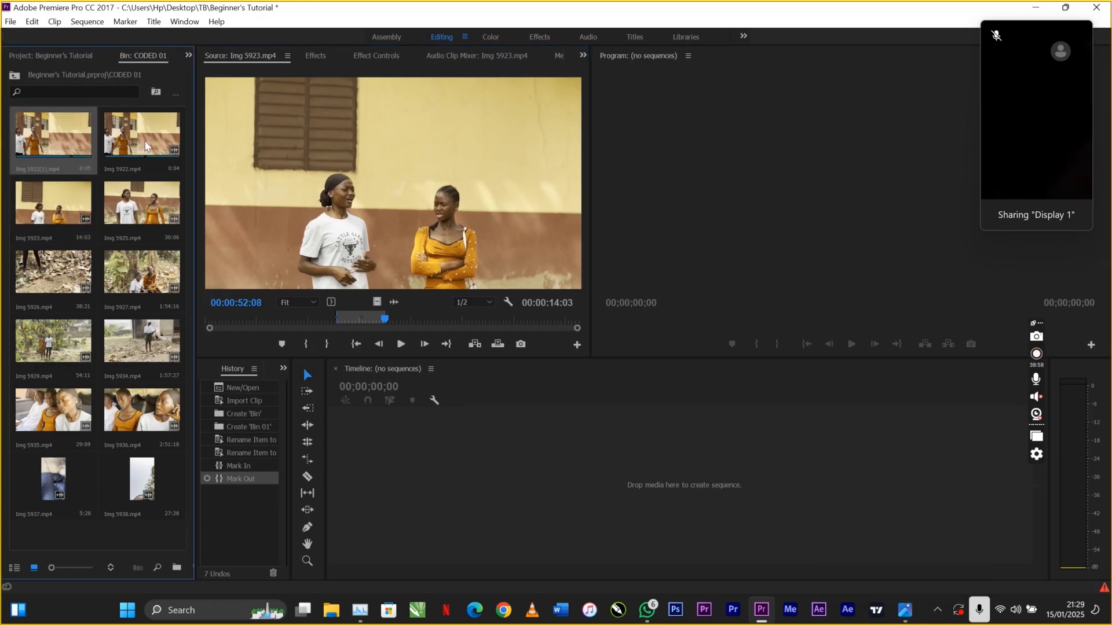
pyautogui.click(127, 161)
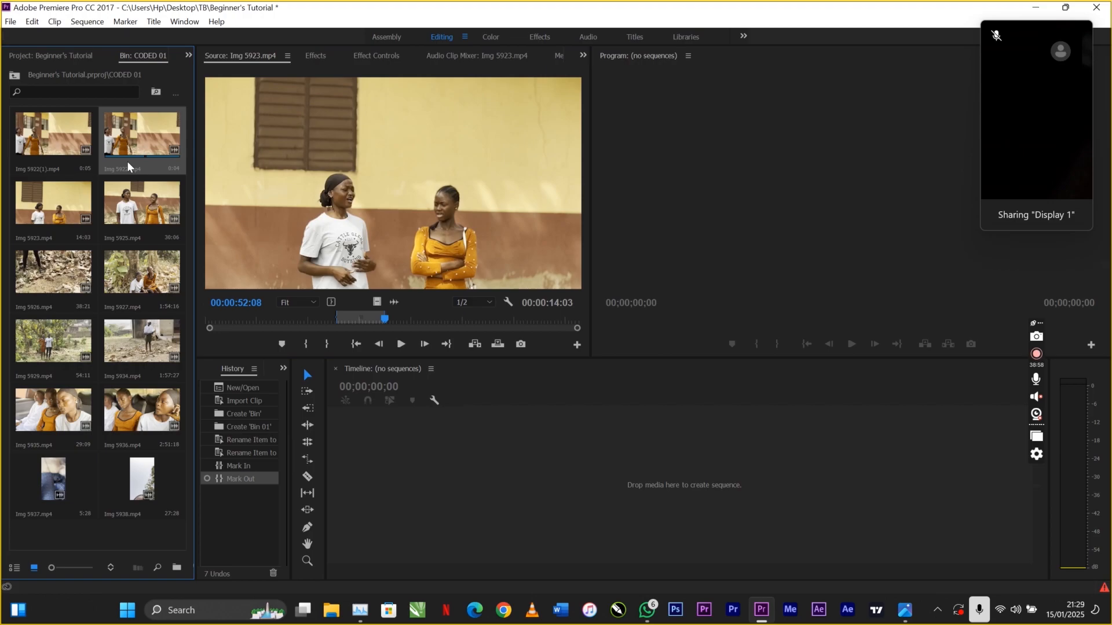
# Preview the clips Img 5926.mp4, Img 5929.mp4, Img 5934.mp4 and Img 5935.mp4 in the Source monitor, returning to Img 5934.mp4.
pyautogui.click(139, 205)
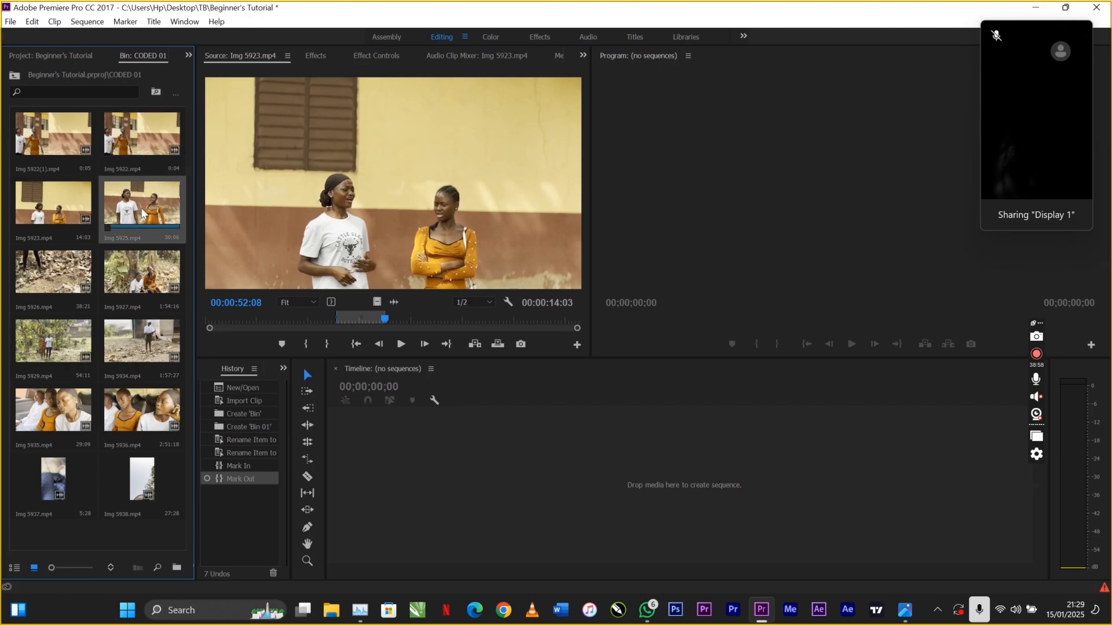
pyautogui.doubleClick(52, 279)
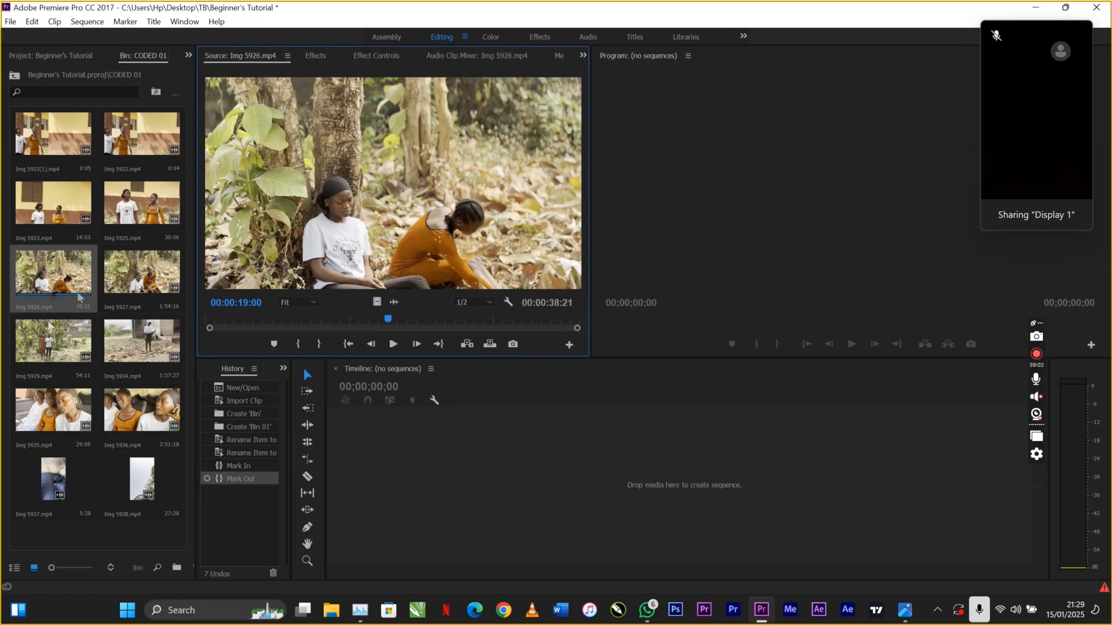
pyautogui.click(132, 266)
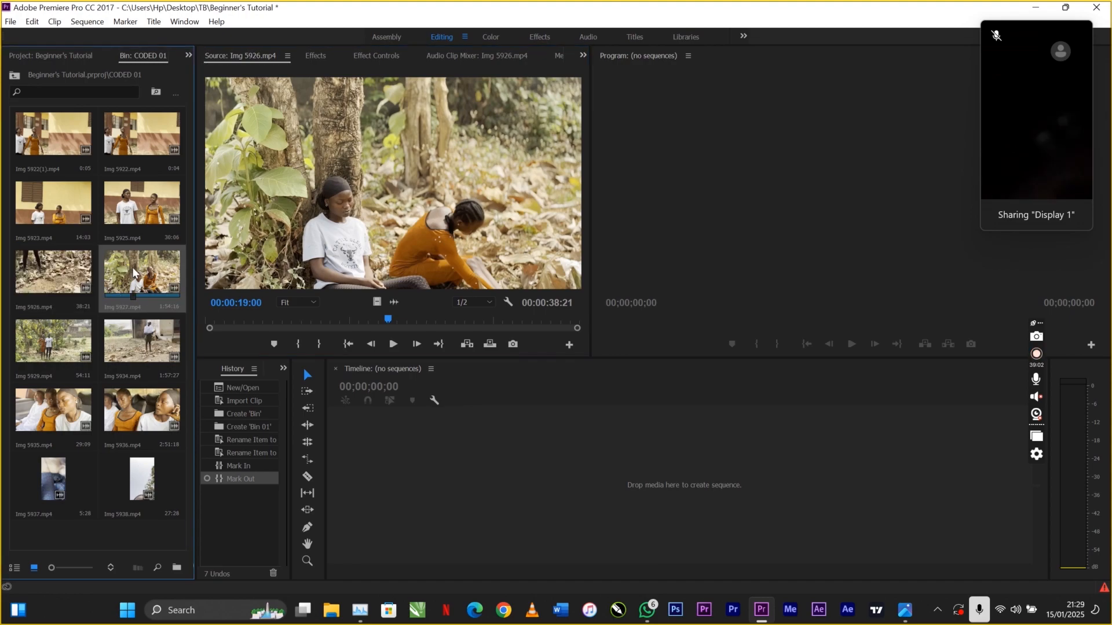
pyautogui.doubleClick(25, 360)
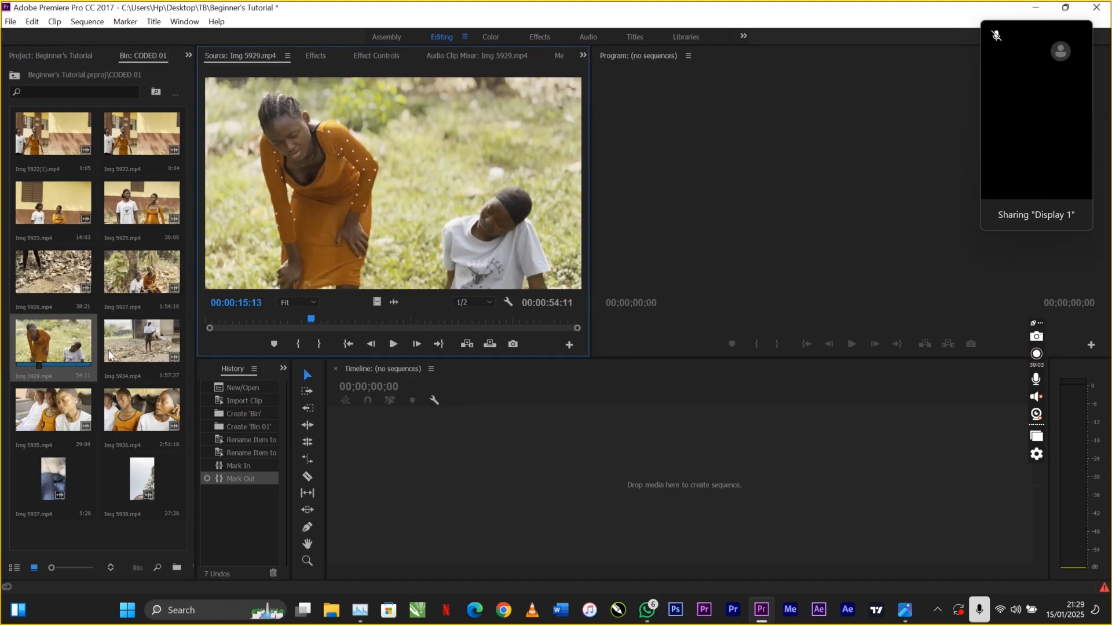
pyautogui.doubleClick(178, 337)
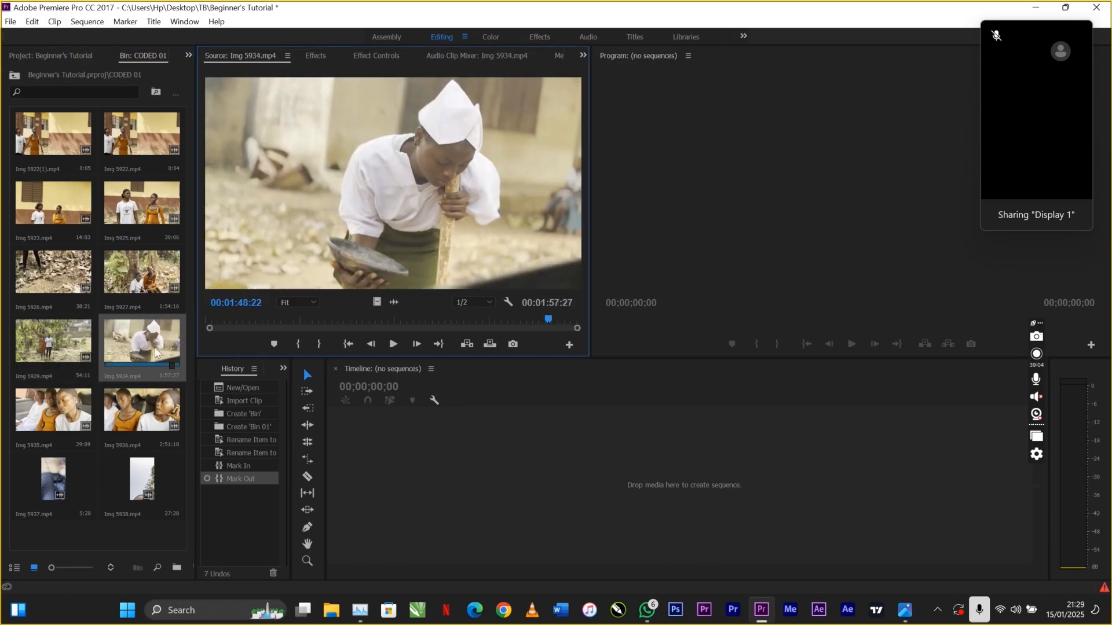
pyautogui.doubleClick(64, 411)
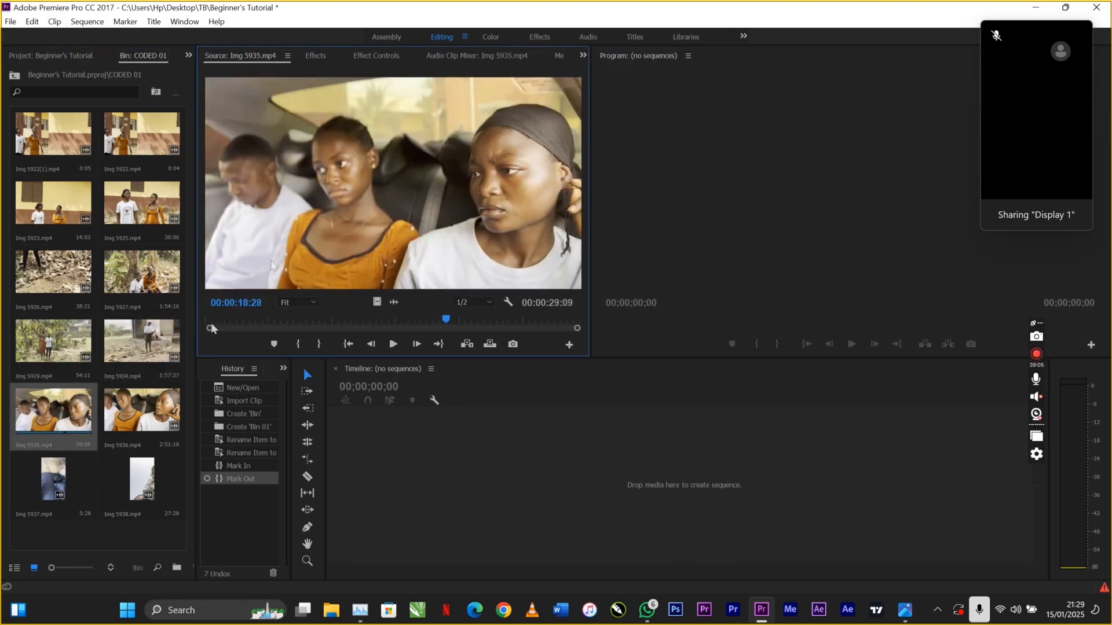
pyautogui.doubleClick(137, 339)
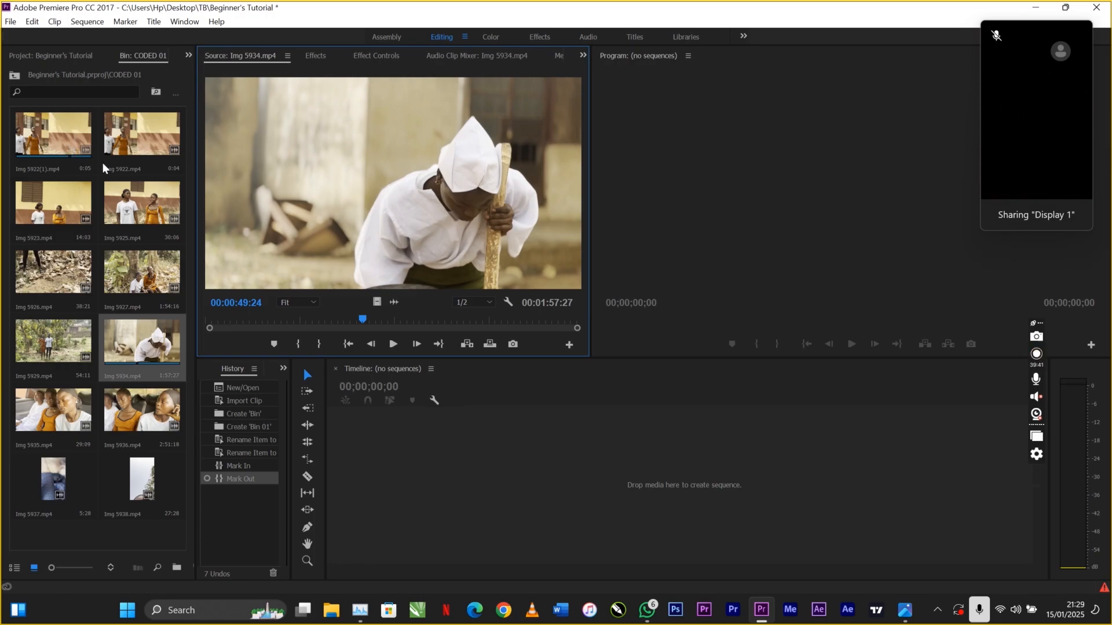
# Highlight the CODED 01 clips by scene, from Img 5922(1).mp4 through Img 5925.mp4, Img 5926.mp4, and Img 5934.mp4 through Img 5936.mp4.
pyautogui.click(76, 154)
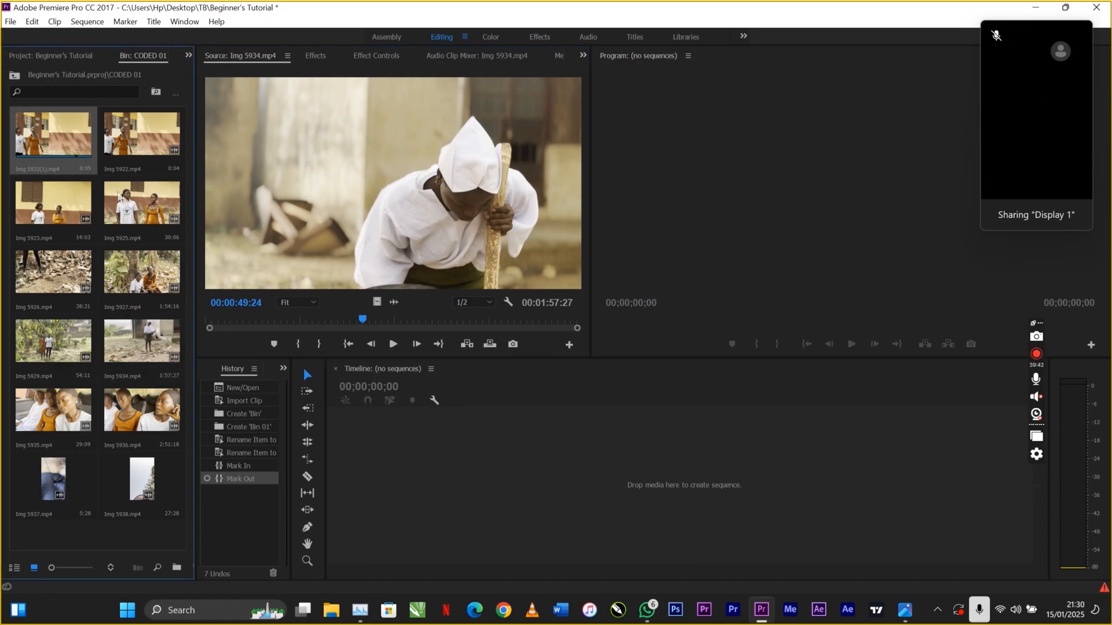
pyautogui.keyDown('shift'); pyautogui.click(142, 203); pyautogui.keyUp('shift')
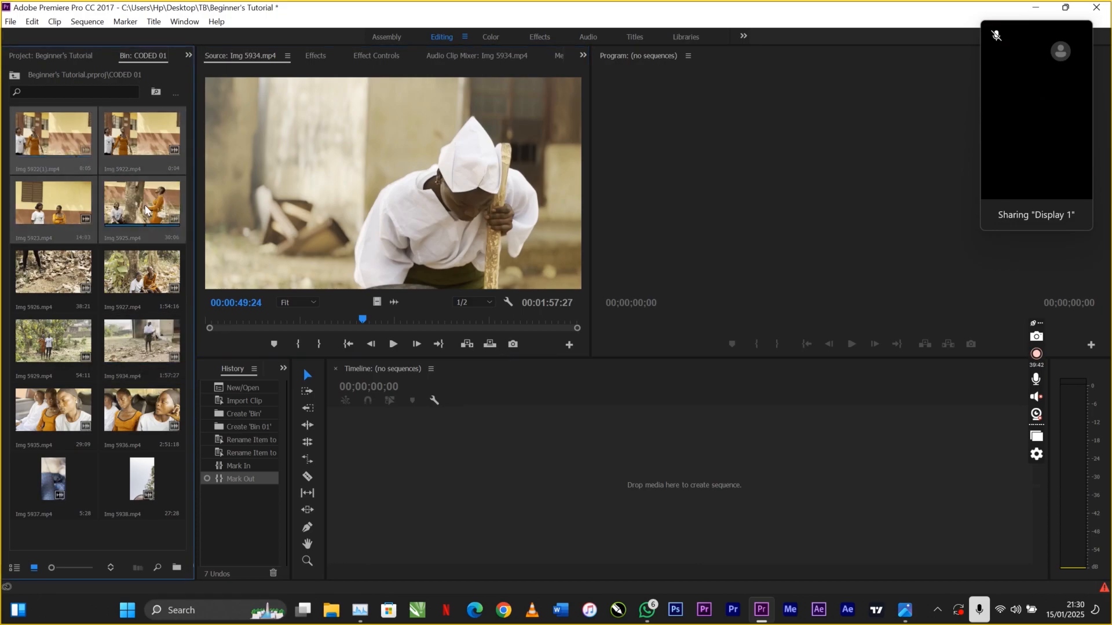
pyautogui.click(43, 284)
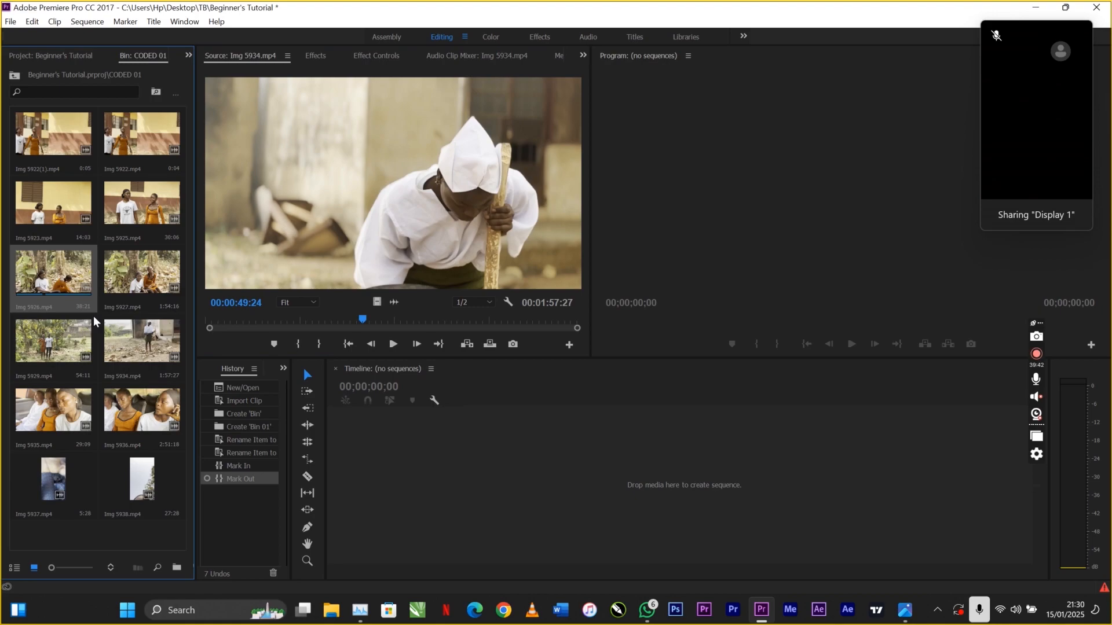
pyautogui.moveTo(95, 317); pyautogui.dragTo(143, 410)
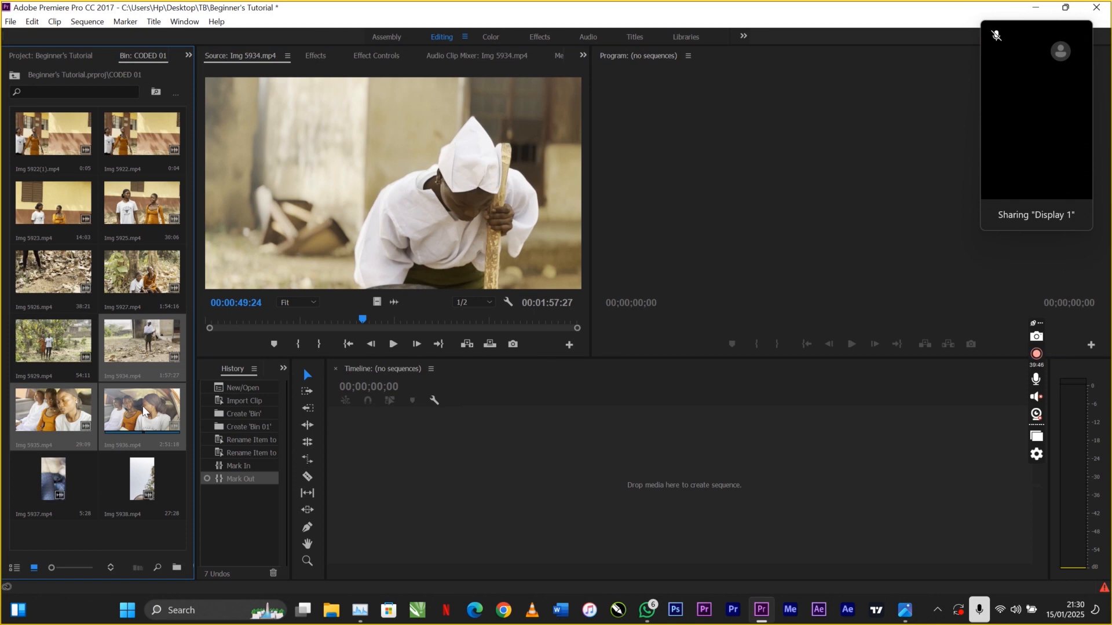
# Create a new sequence from the four clips Img 5922(1).mp4, Img 5922.mp4, Img 5923.mp4 and Img 5925.mp4.
pyautogui.click(29, 144)
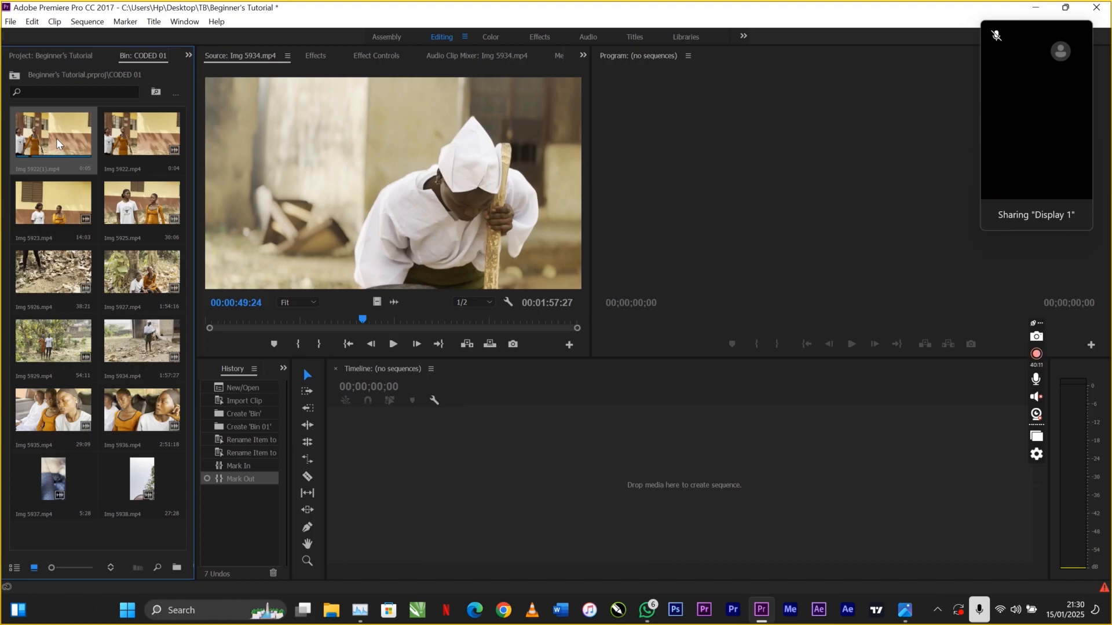
pyautogui.keyDown('shift'); pyautogui.click(165, 216); pyautogui.keyUp('shift')
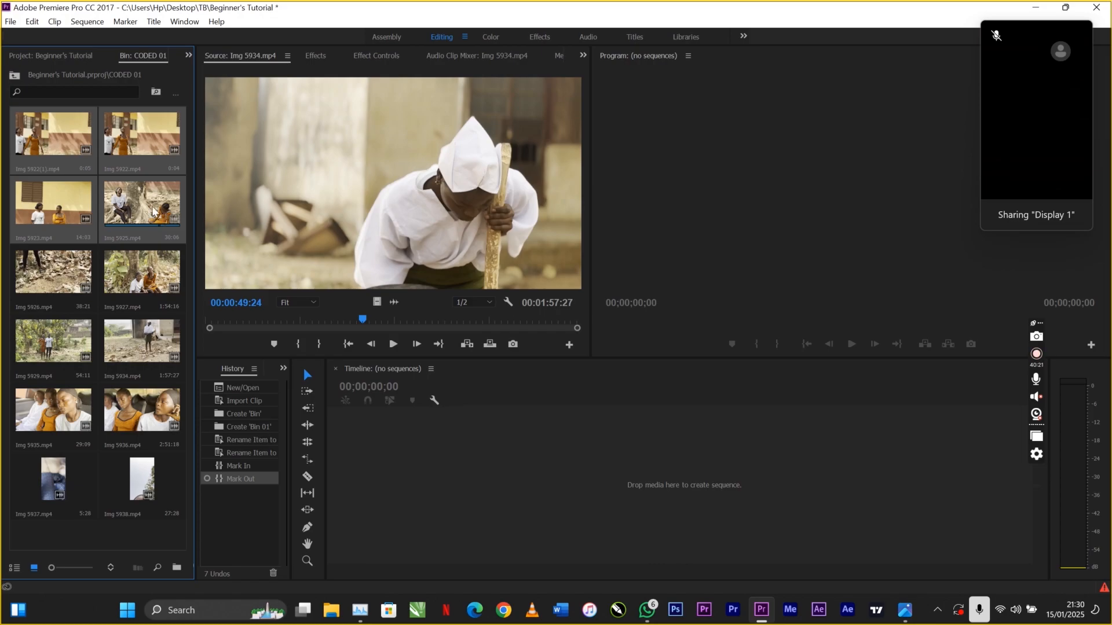
pyautogui.rightClick(140, 201)
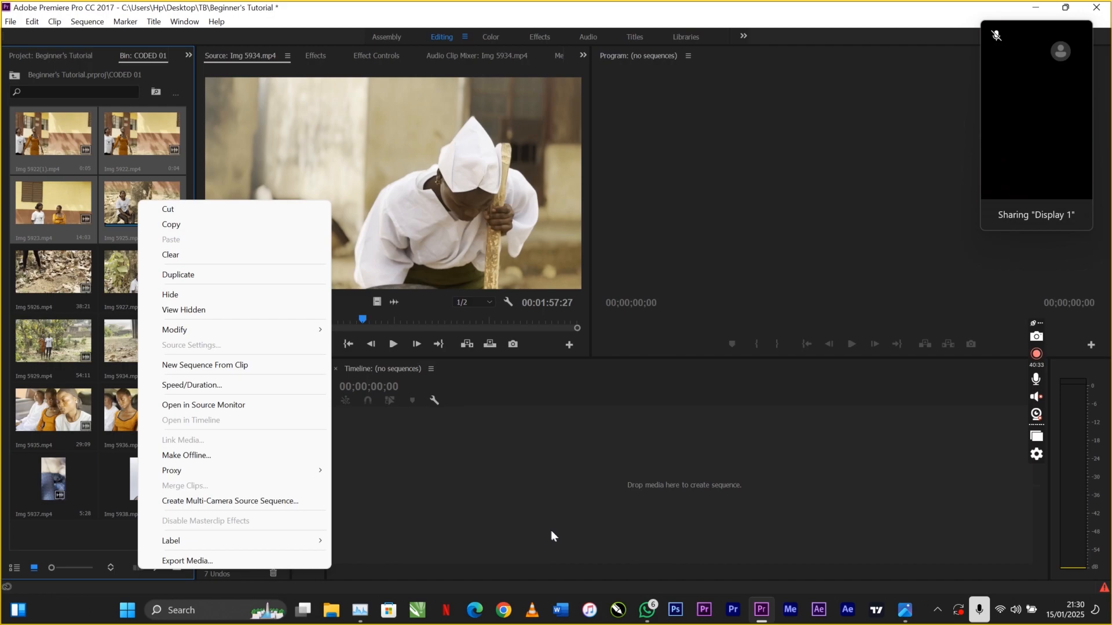
pyautogui.click(233, 365)
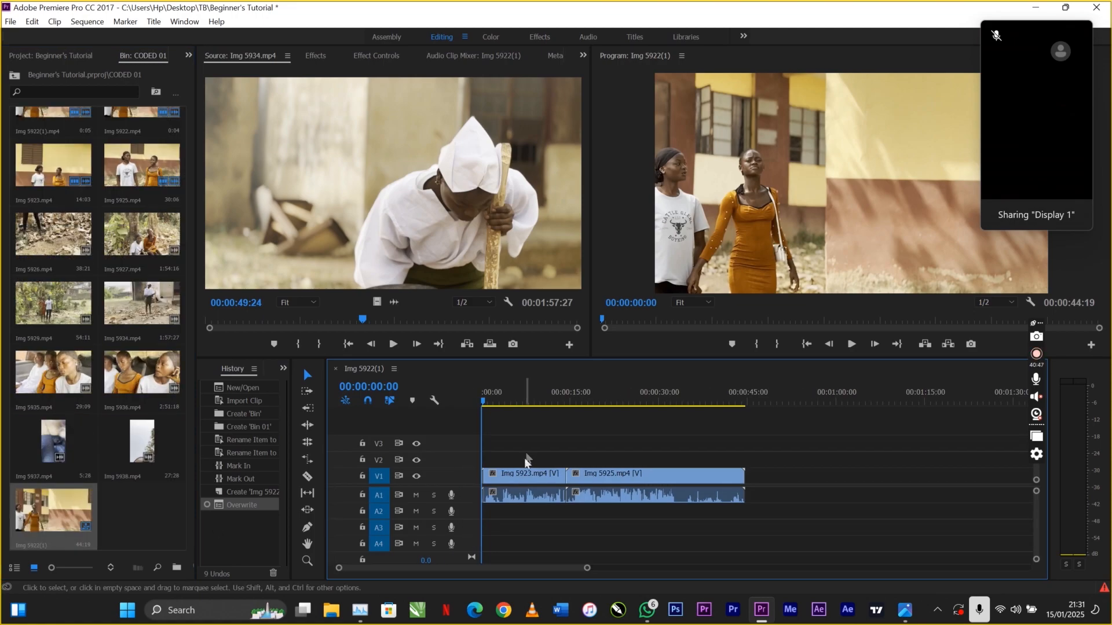
# Examine the individual clips of the Img 5922(1) sequence on the timeline, from the short opening clips to Img 5925.mp4.
pyautogui.press('=')
pyautogui.press('=')
pyautogui.press('=')
pyautogui.press('=')
pyautogui.press('=')
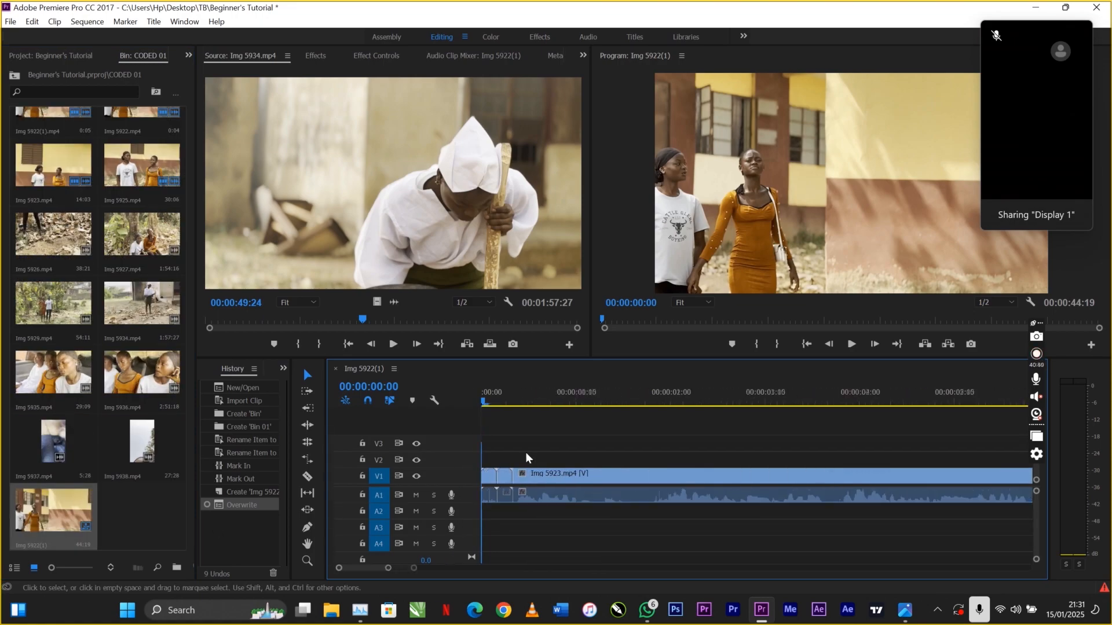
pyautogui.click(505, 496)
pyautogui.click(536, 500)
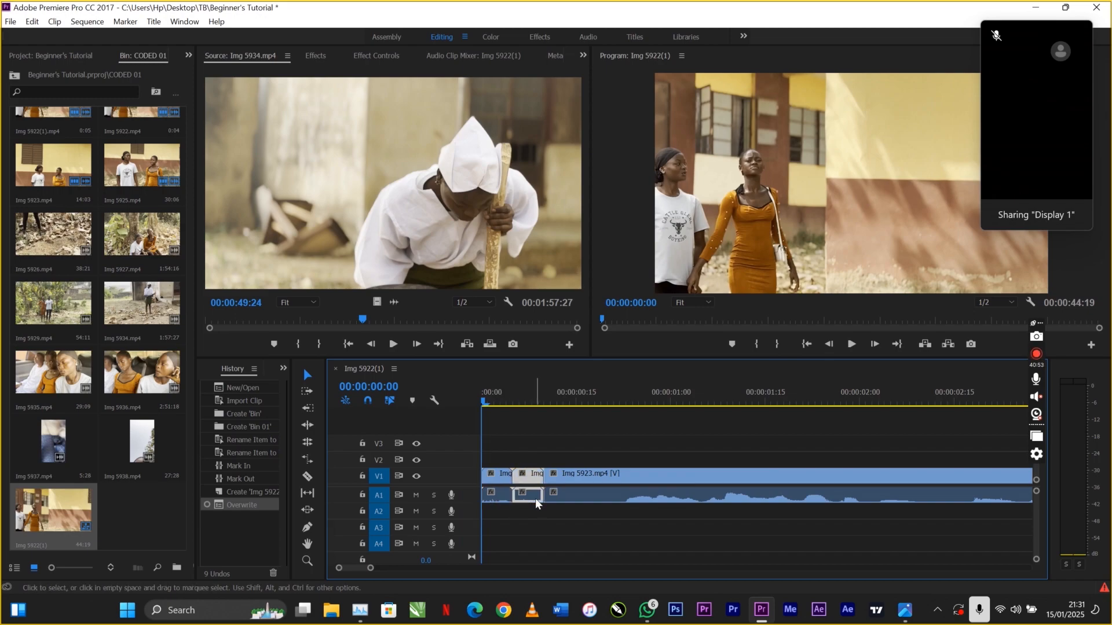
pyautogui.click(628, 496)
pyautogui.scroll(-3, 678, 509)
pyautogui.scroll(-8, 679, 509)
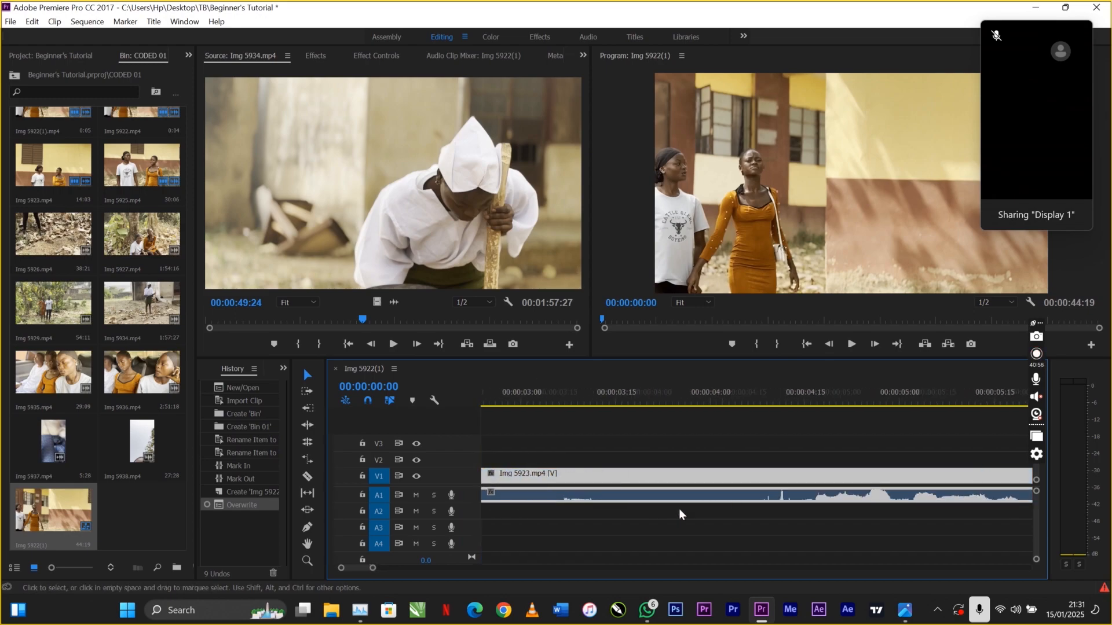
pyautogui.press('-')
pyautogui.press('-')
pyautogui.press('\\')
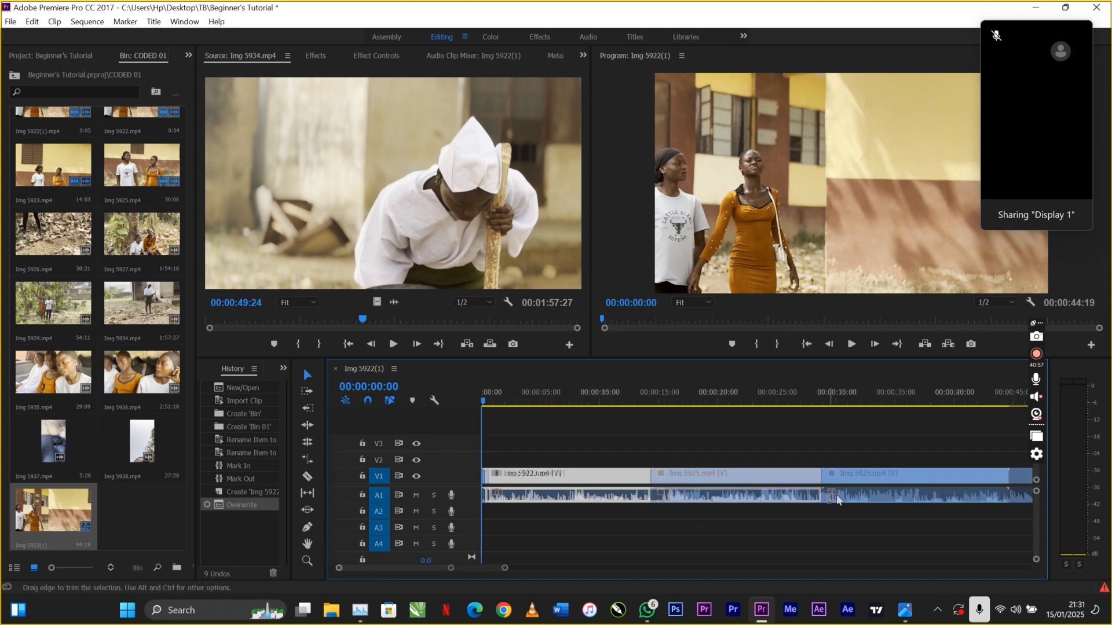
pyautogui.click(825, 476)
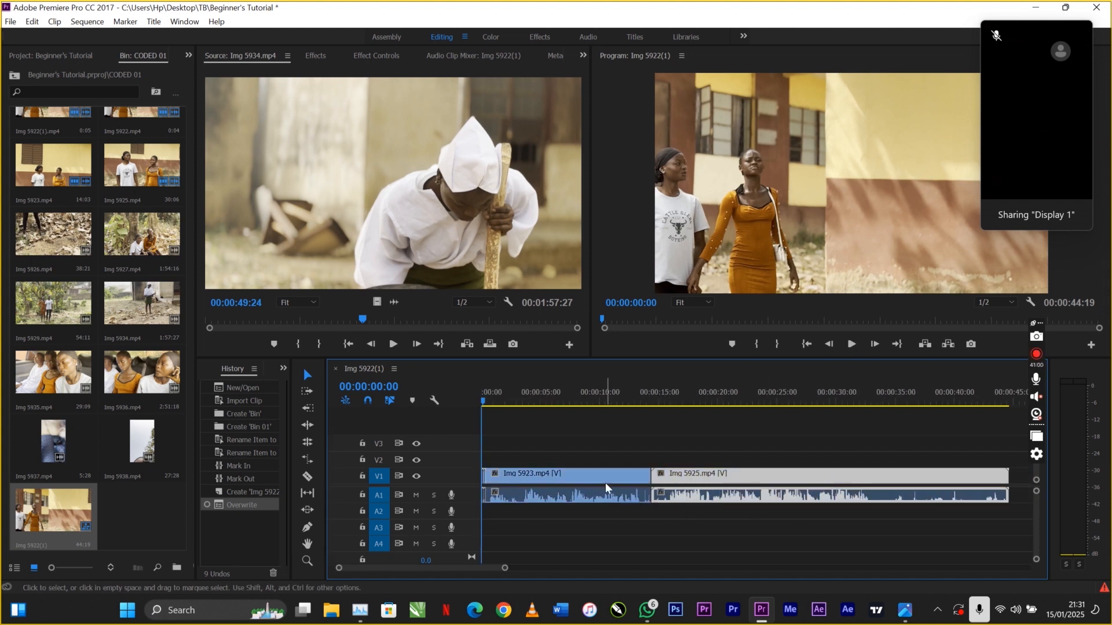
# Cut the two short clips Img 5922(1).mp4 and Img 5922.mp4 from the start of the sequence.
pyautogui.press('=')
pyautogui.press('=')
pyautogui.press('=')
pyautogui.press('=')
pyautogui.press('=')
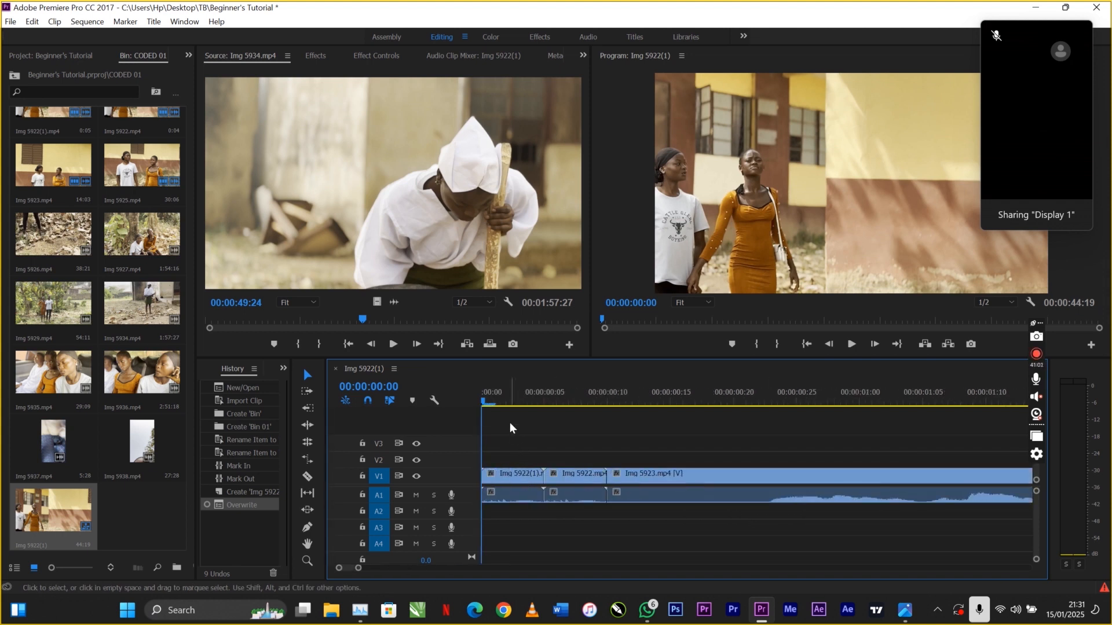
pyautogui.moveTo(520, 421); pyautogui.dragTo(578, 484)
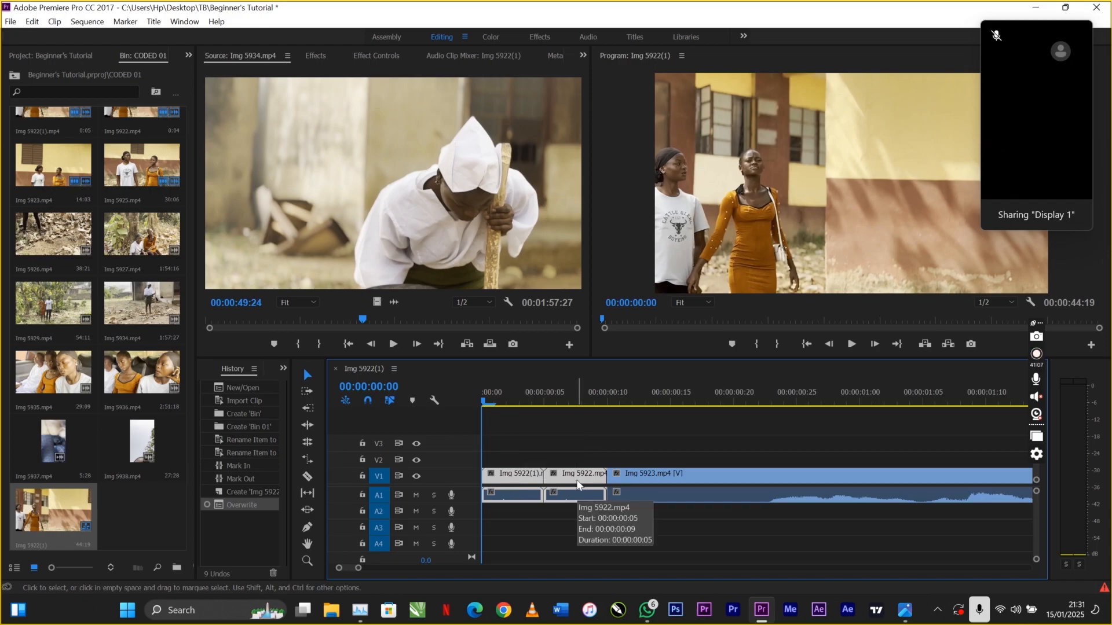
pyautogui.hotkey('shift', 'Delete')
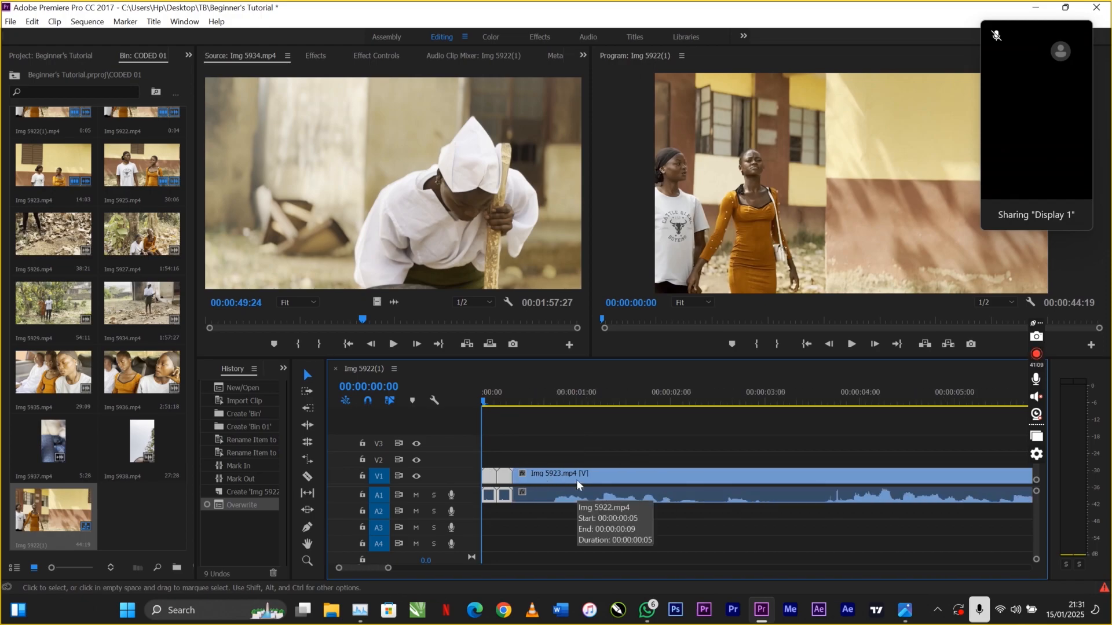
pyautogui.press('-')
pyautogui.press('-')
pyautogui.press('-')
pyautogui.press('-')
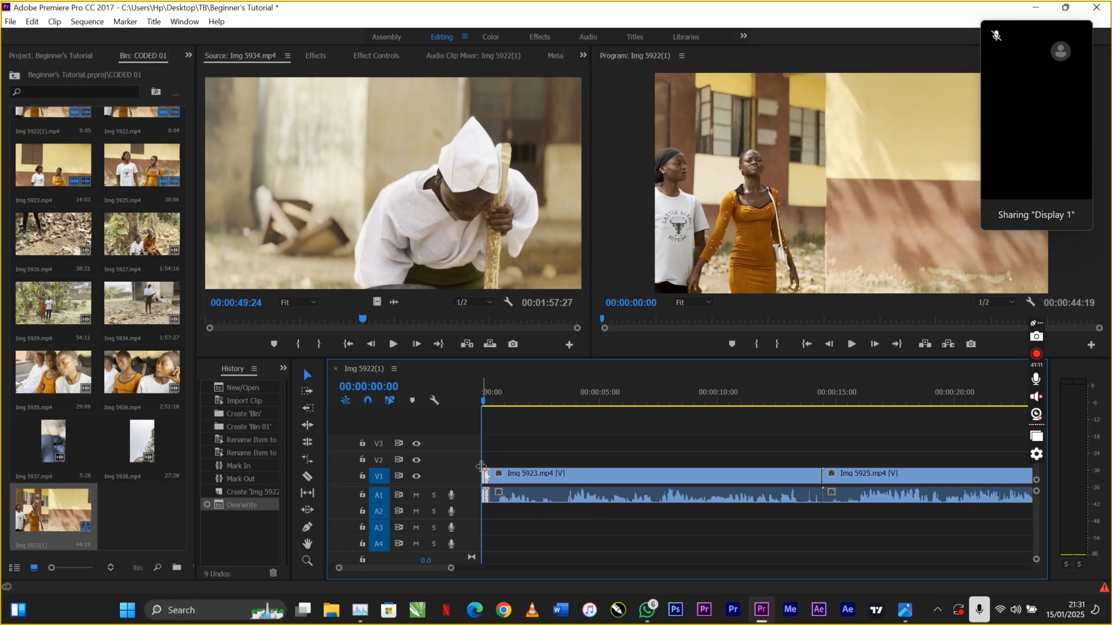
pyautogui.hotkey('ctrl', 'x')
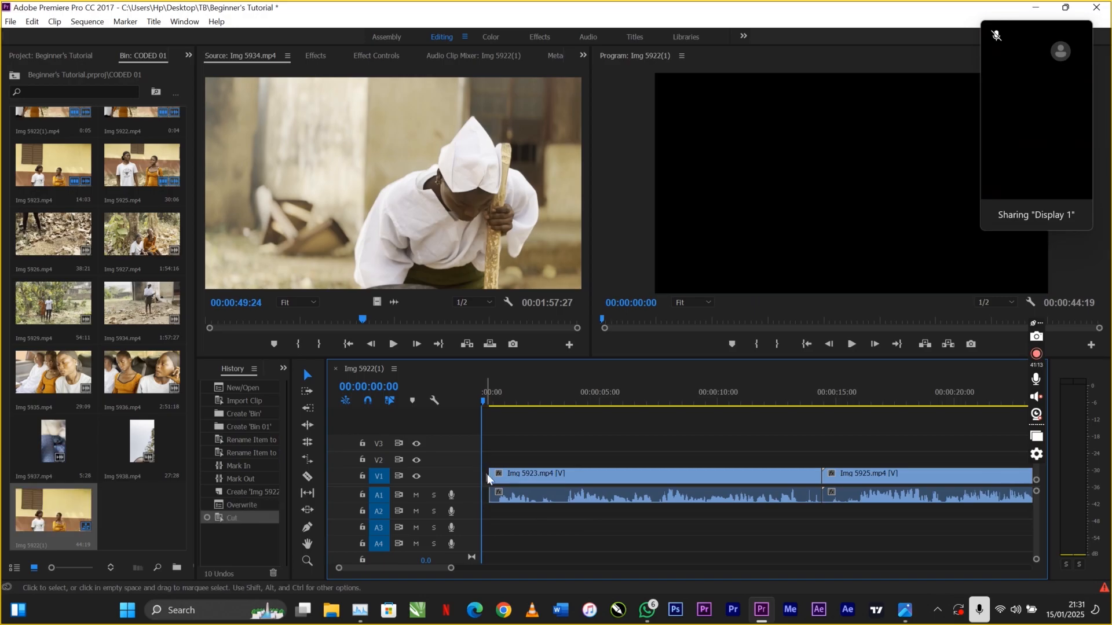
# Paste the two cut clips at 00:05:05:28 on the timeline and inspect their placement.
pyautogui.press('-')
pyautogui.press('-')
pyautogui.press('-')
pyautogui.press('-')
pyautogui.click(933, 391)
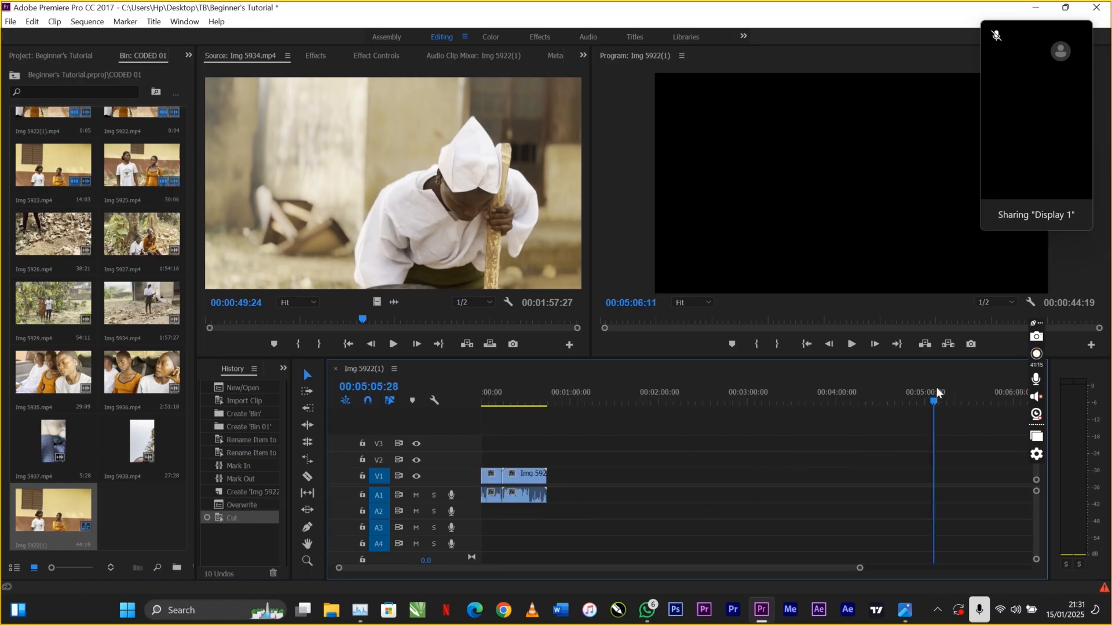
pyautogui.hotkey('ctrl', 'v')
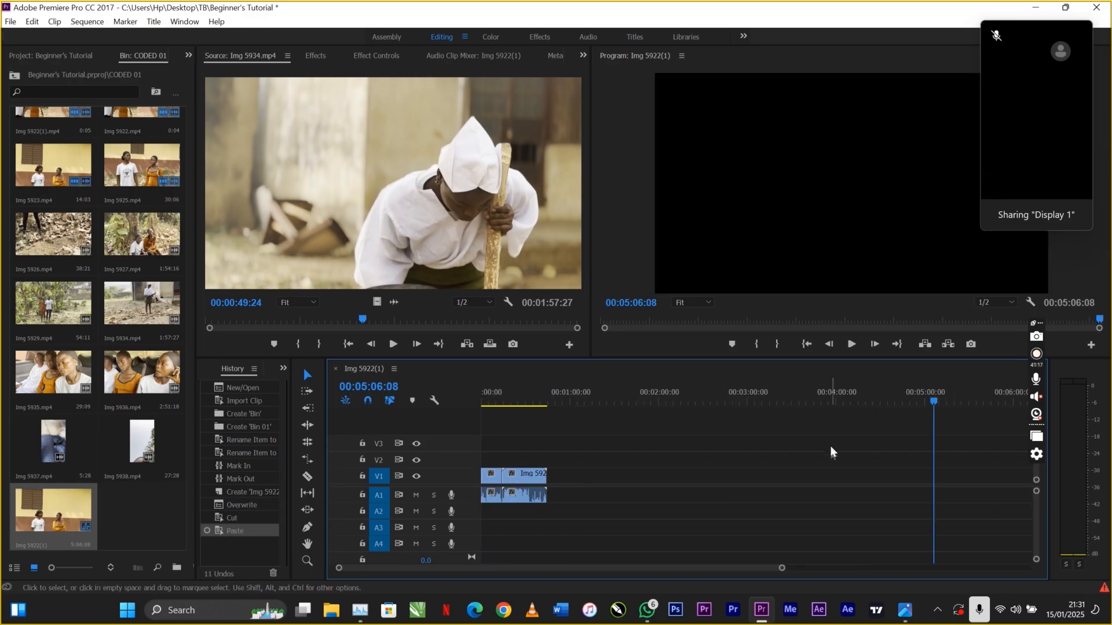
pyautogui.press('=')
pyautogui.press('=')
pyautogui.press('=')
pyautogui.press('=')
pyautogui.press('=')
pyautogui.press('=')
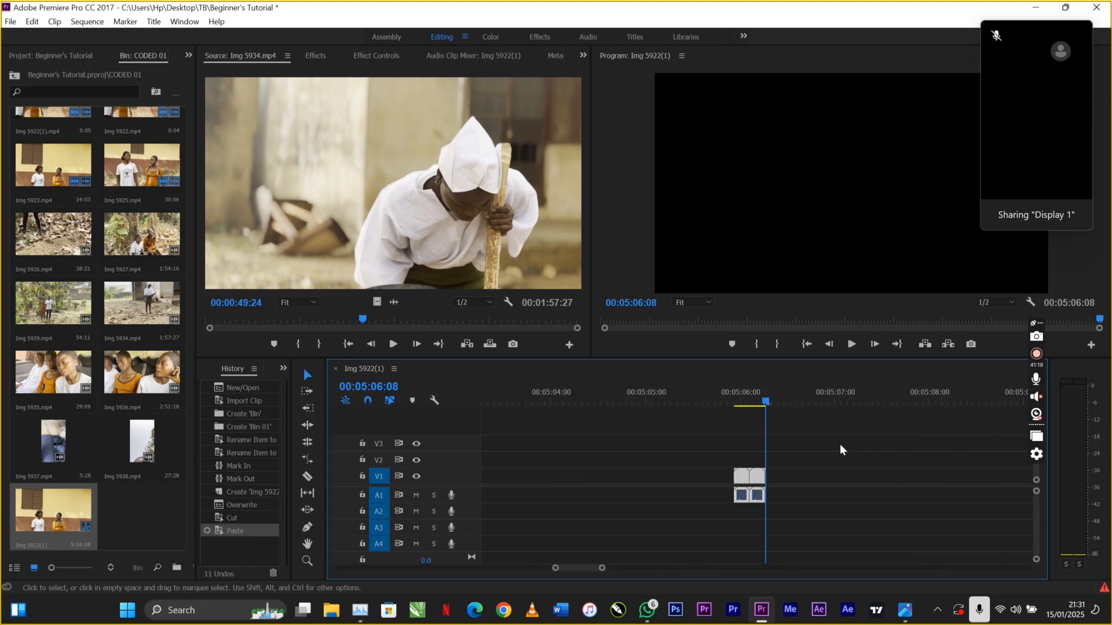
pyautogui.press('-')
pyautogui.press('-')
pyautogui.press('-')
pyautogui.press('-')
pyautogui.press('-')
pyautogui.press('-')
pyautogui.press('-')
pyautogui.press('-')
pyautogui.press('-')
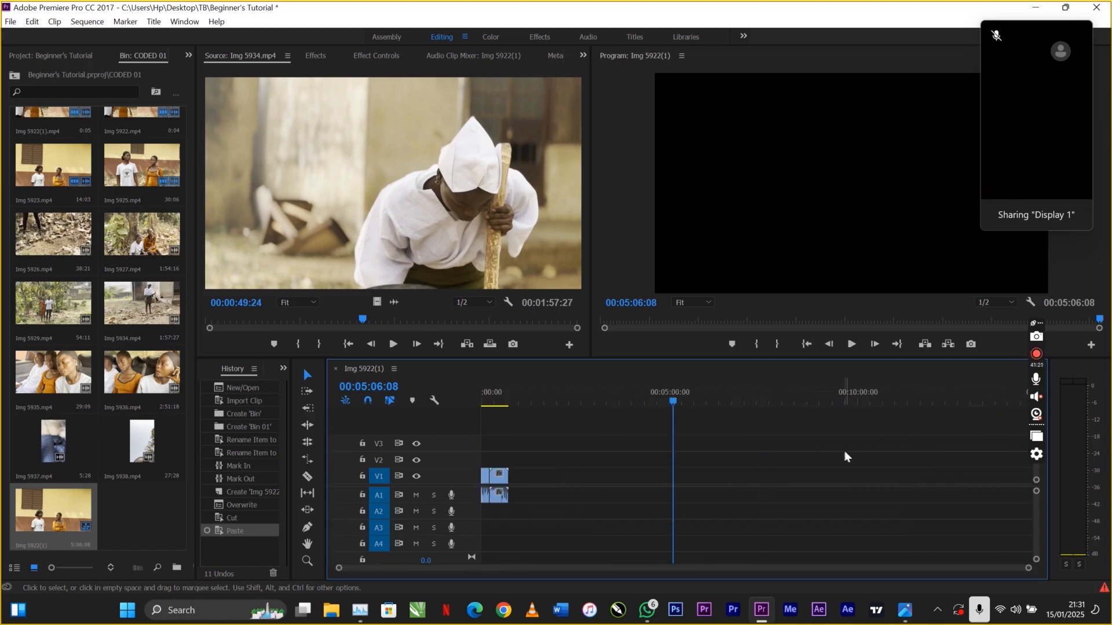
# Undo the paste and the cut of the two short clips and return the playhead to the sequence start.
pyautogui.hotkey('ctrl', 'z')
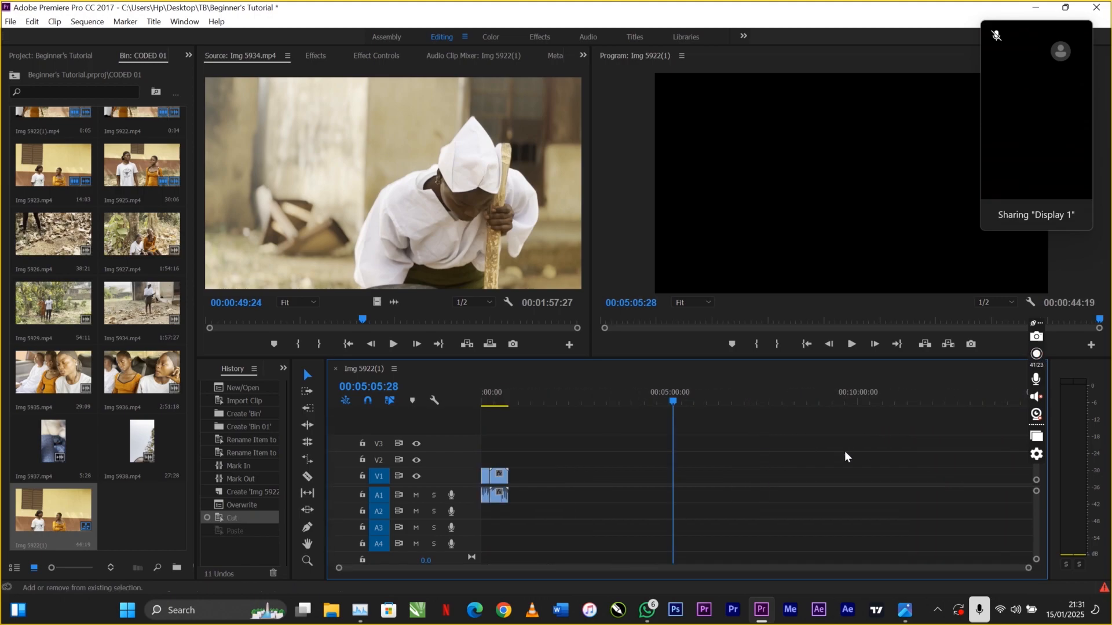
pyautogui.press('Home')
pyautogui.press('\\')
pyautogui.hotkey('ctrl', 'z')
pyautogui.press('=')
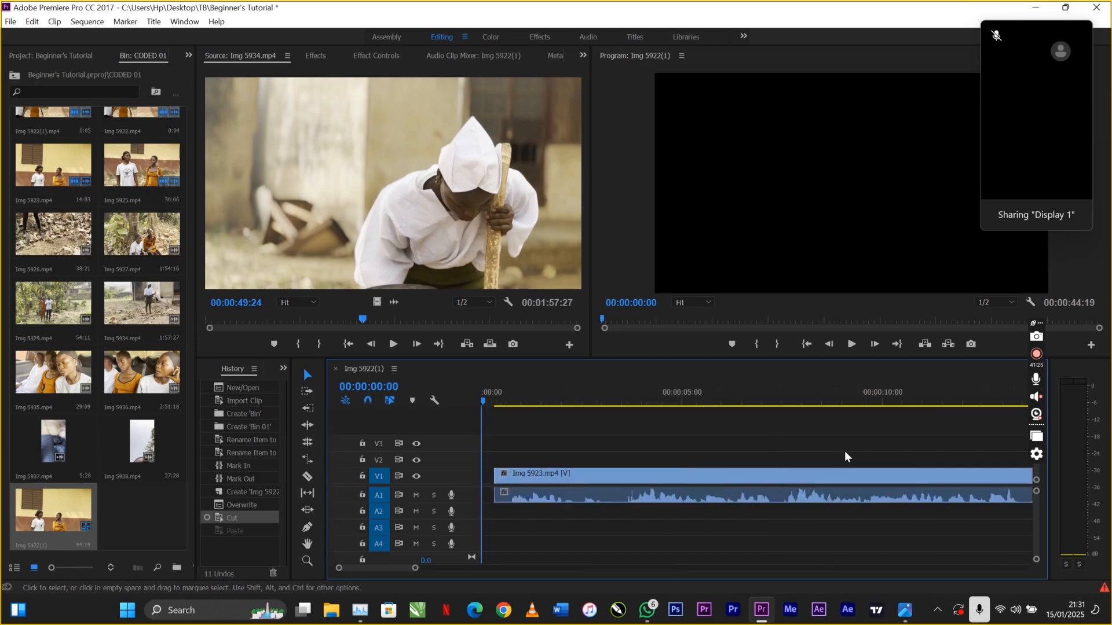
pyautogui.press('-')
pyautogui.press('-')
pyautogui.press('-')
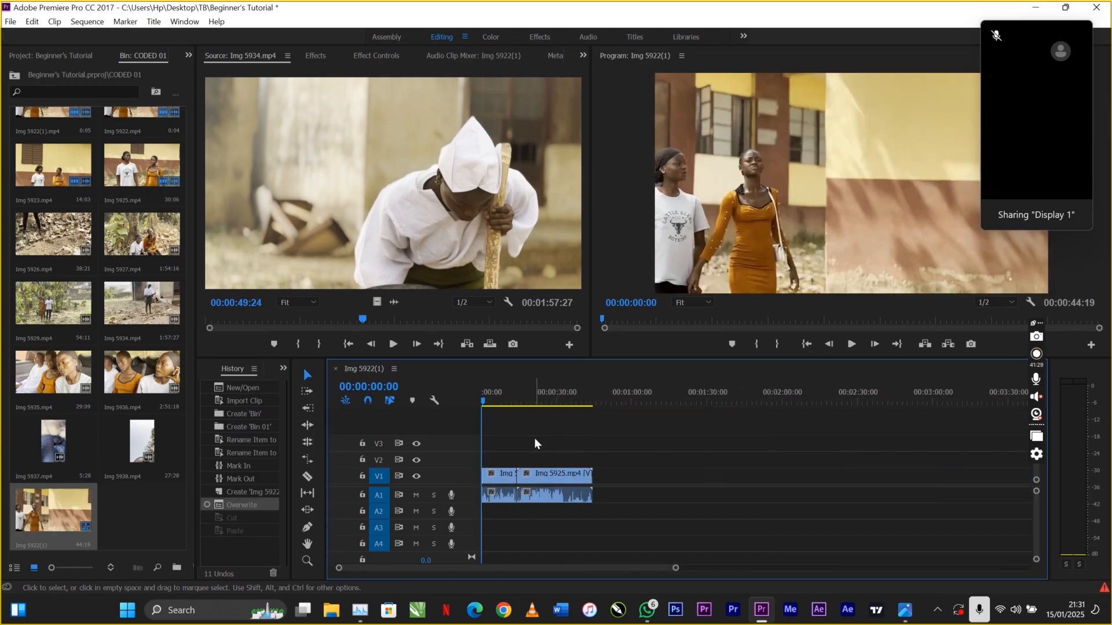
# Create a new sequence from the clips Img 5926.mp4, Img 5927.mp4 and Img 5929.mp4.
pyautogui.click(61, 252)
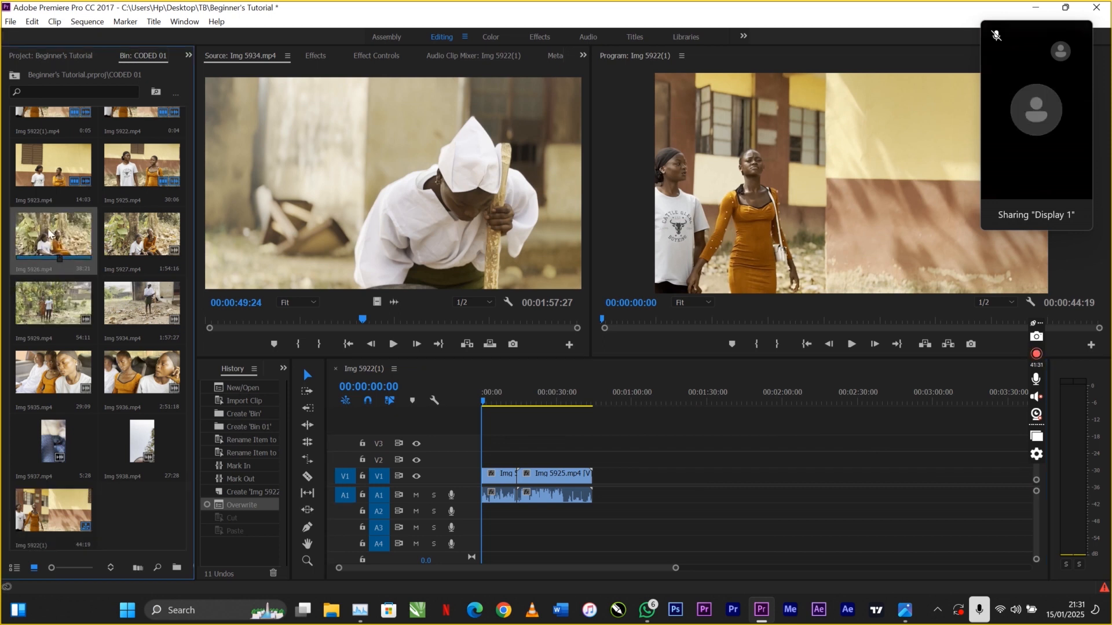
pyautogui.keyDown('shift'); pyautogui.click(56, 285); pyautogui.keyUp('shift')
pyautogui.rightClick(55, 284)
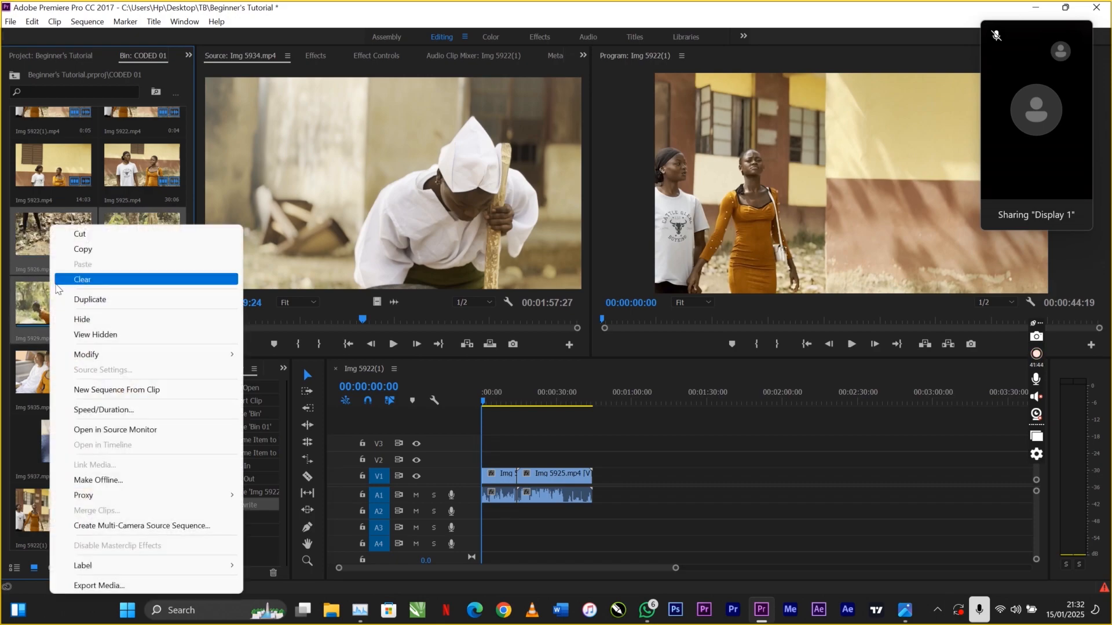
pyautogui.click(150, 391)
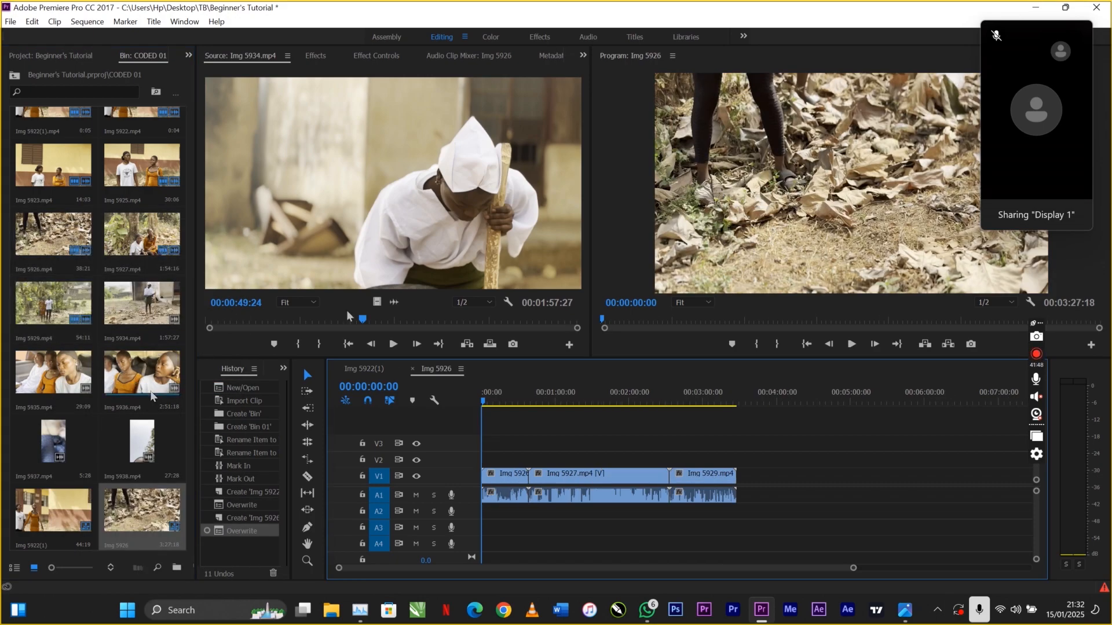
# Switch to the Img 5922(1) sequence and back to the Img 5926 sequence to compare their clips.
pyautogui.click(372, 369)
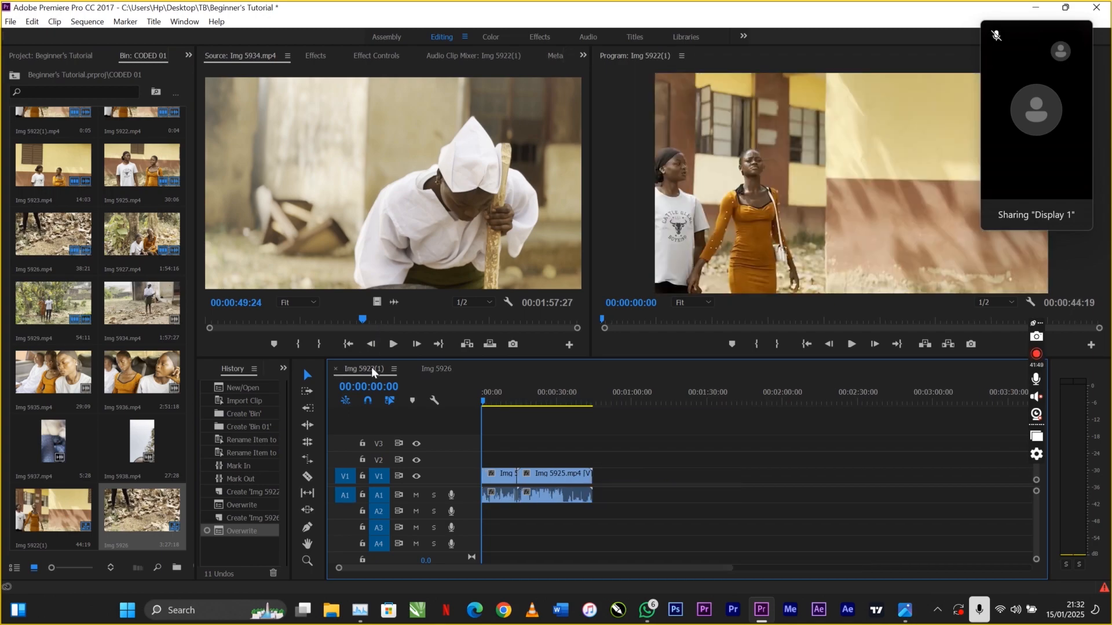
pyautogui.click(435, 367)
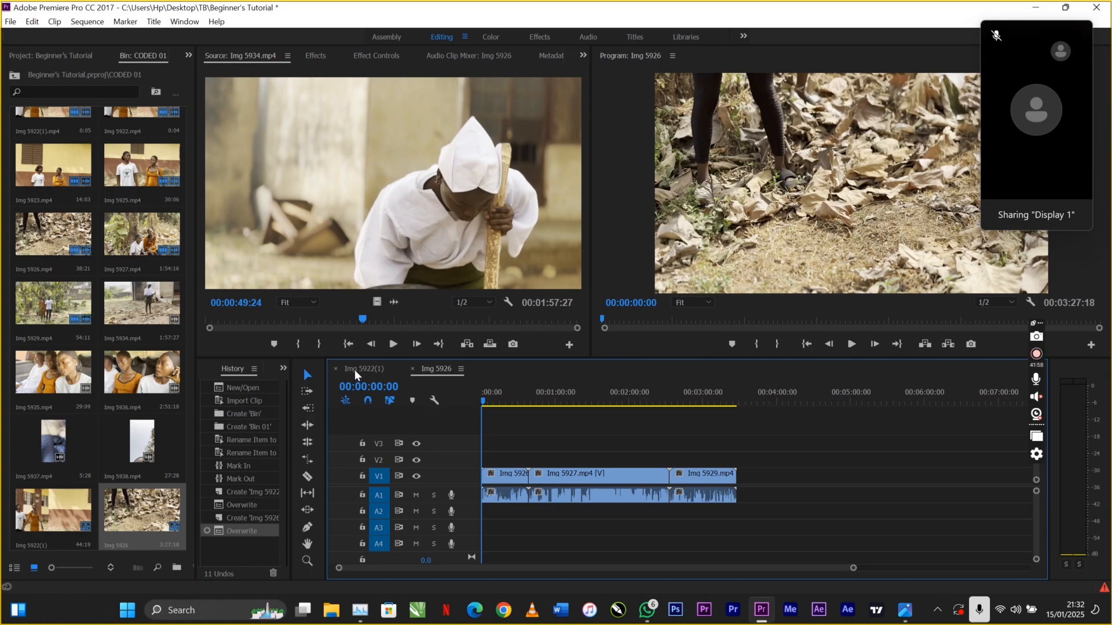
pyautogui.scroll(1, 68, 143)
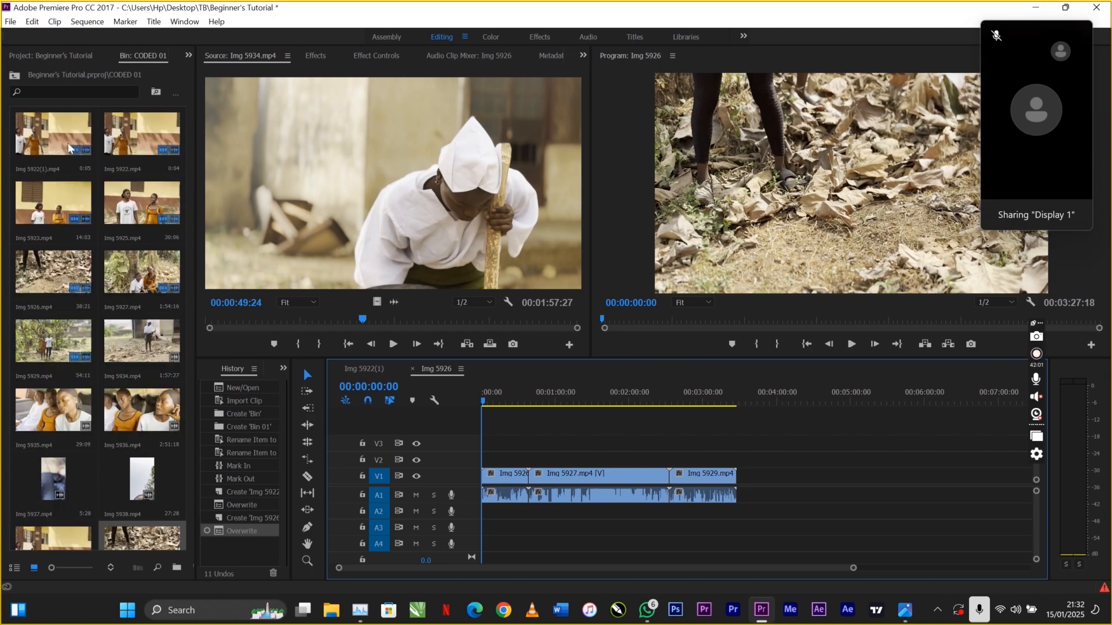
# Create a new sequence from the clips Img 5934.mp4, Img 5935.mp4 and Img 5936.mp4.
pyautogui.click(50, 127)
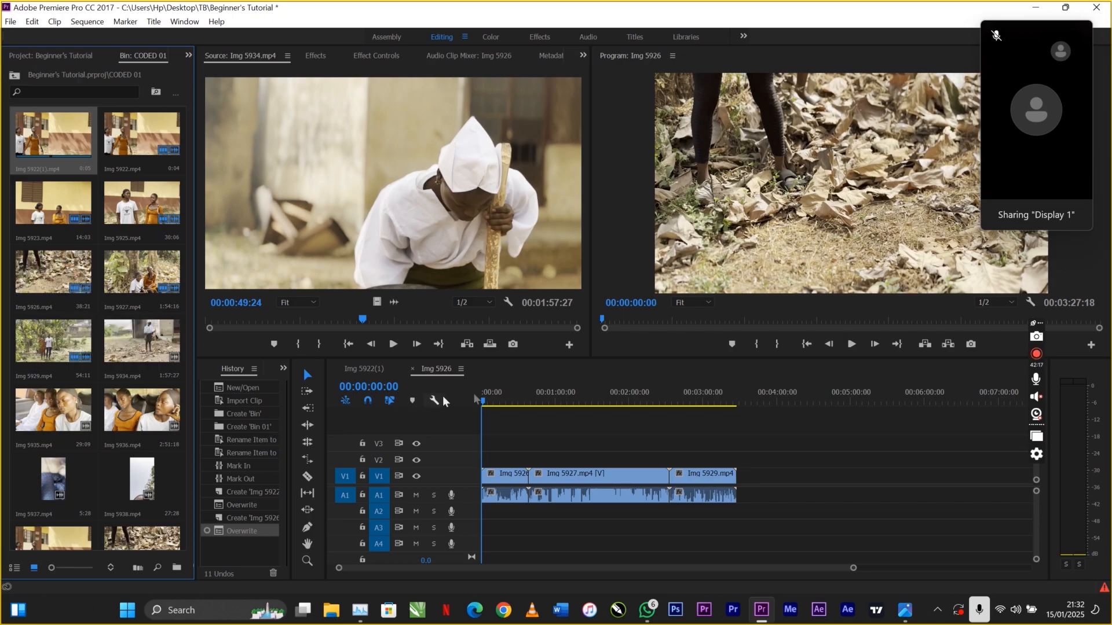
pyautogui.click(307, 492)
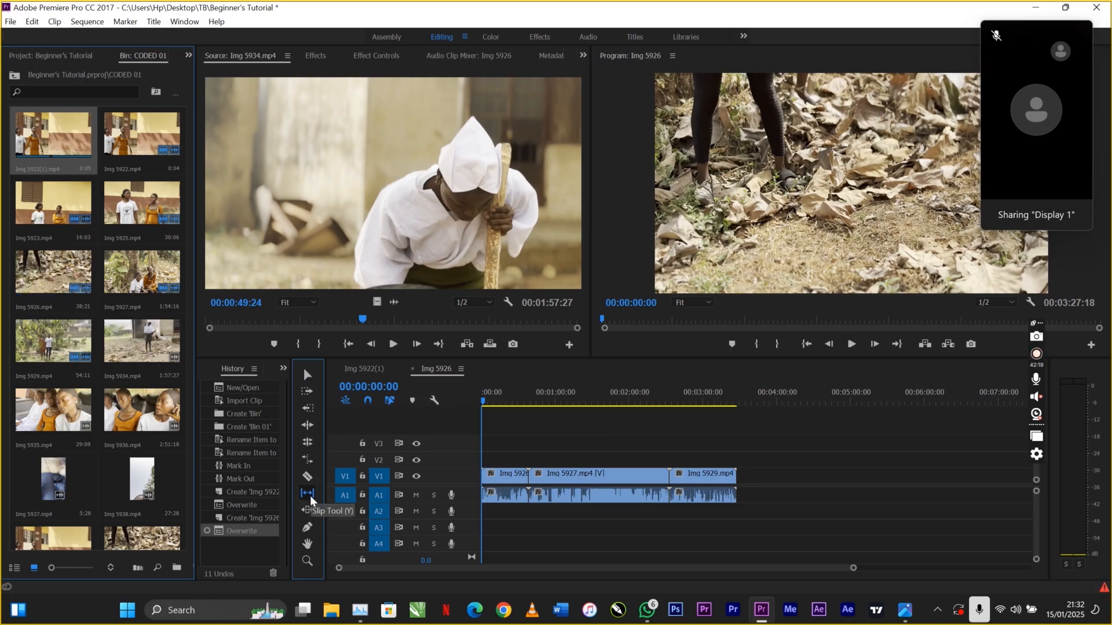
pyautogui.click(307, 375)
pyautogui.click(153, 346)
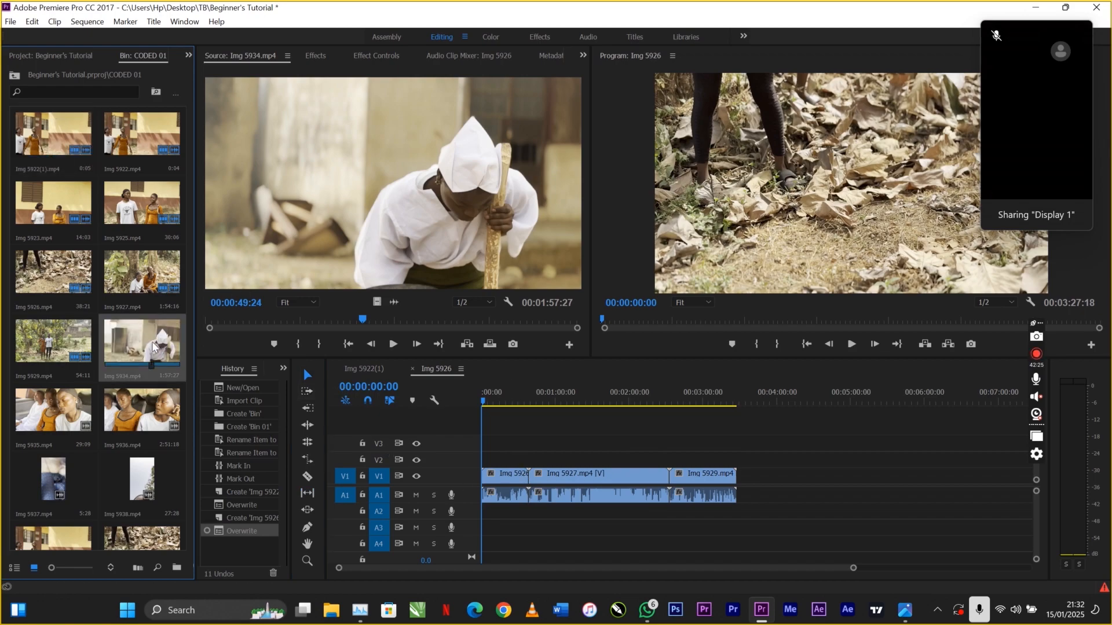
pyautogui.keyDown('shift'); pyautogui.click(143, 416); pyautogui.keyUp('shift')
pyautogui.rightClick(143, 416)
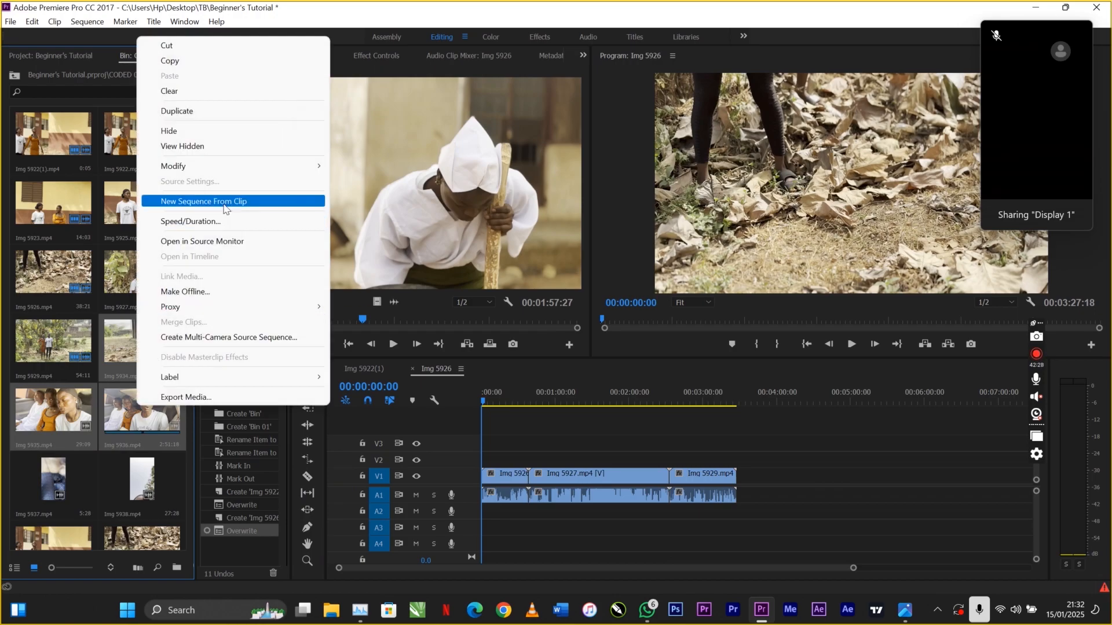
pyautogui.click(225, 203)
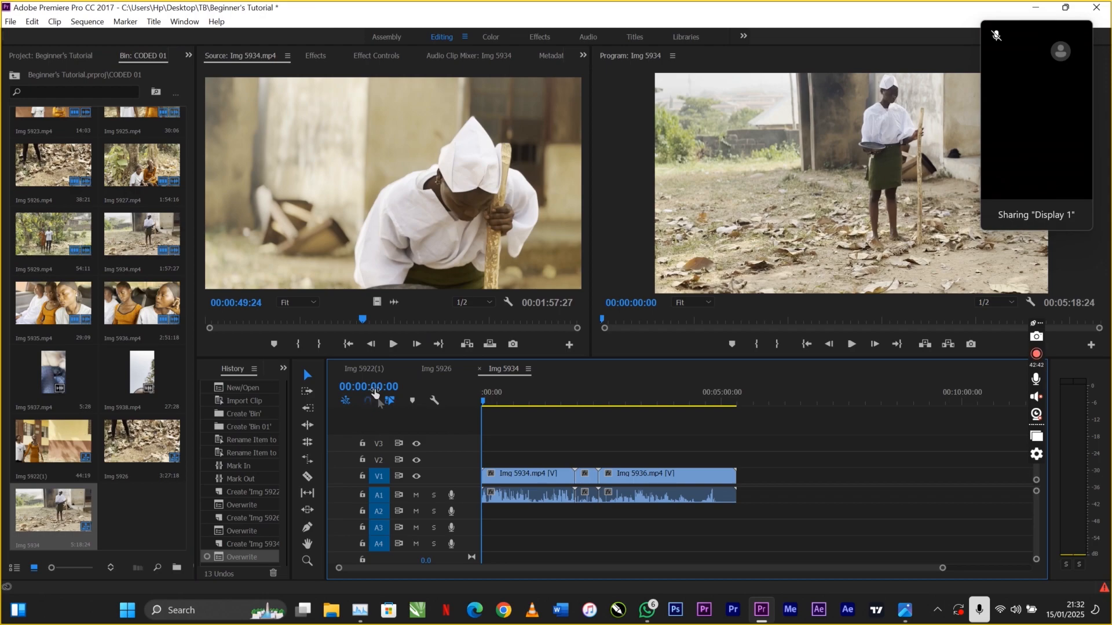
# Reveal the Img 5922(1) sequence in its project bin and move its timeline playhead to 00:00:52:22.
pyautogui.click(372, 370)
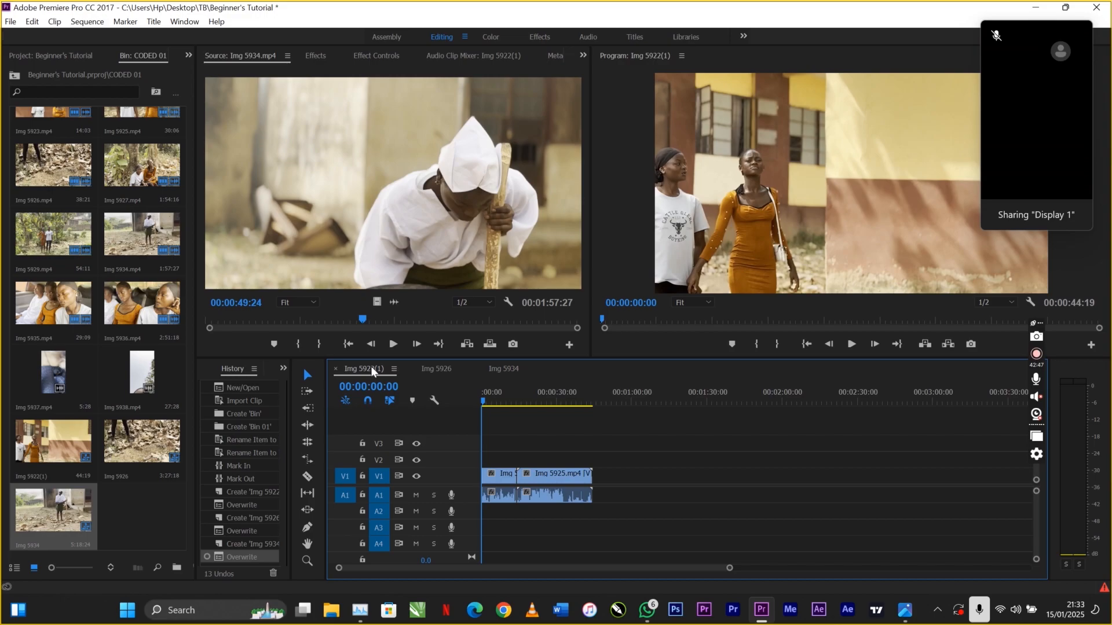
pyautogui.rightClick(371, 369)
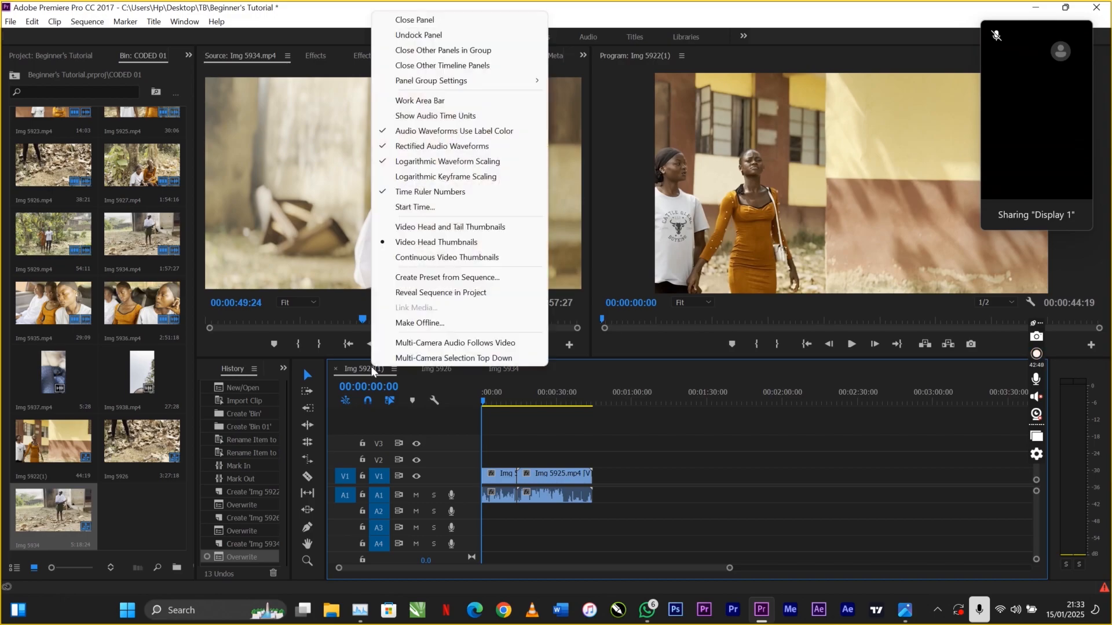
pyautogui.click(428, 293)
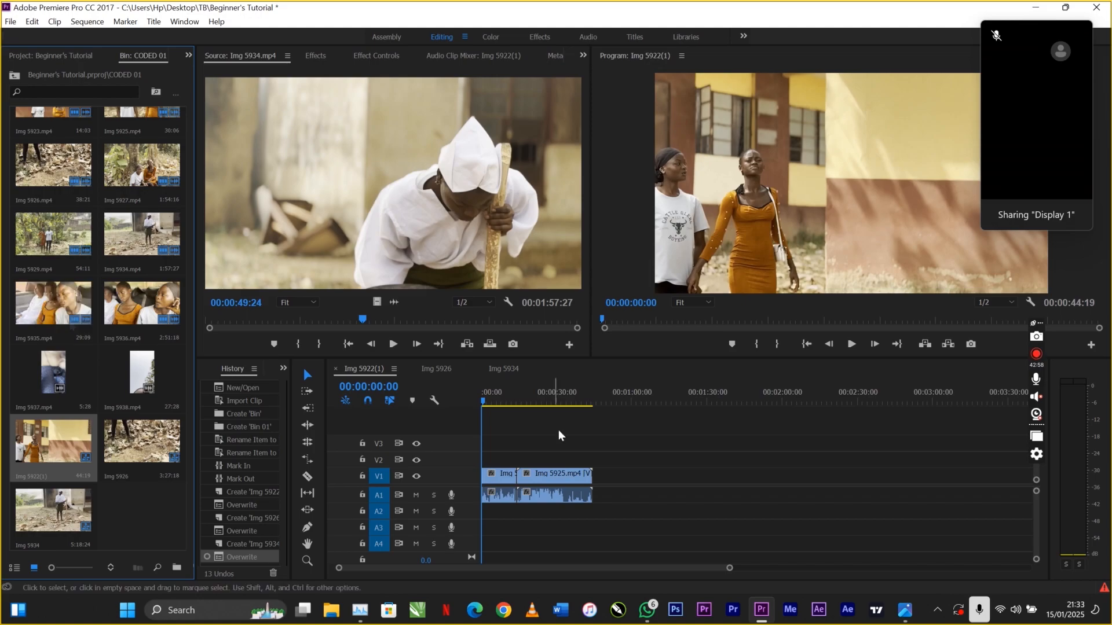
pyautogui.click(615, 429)
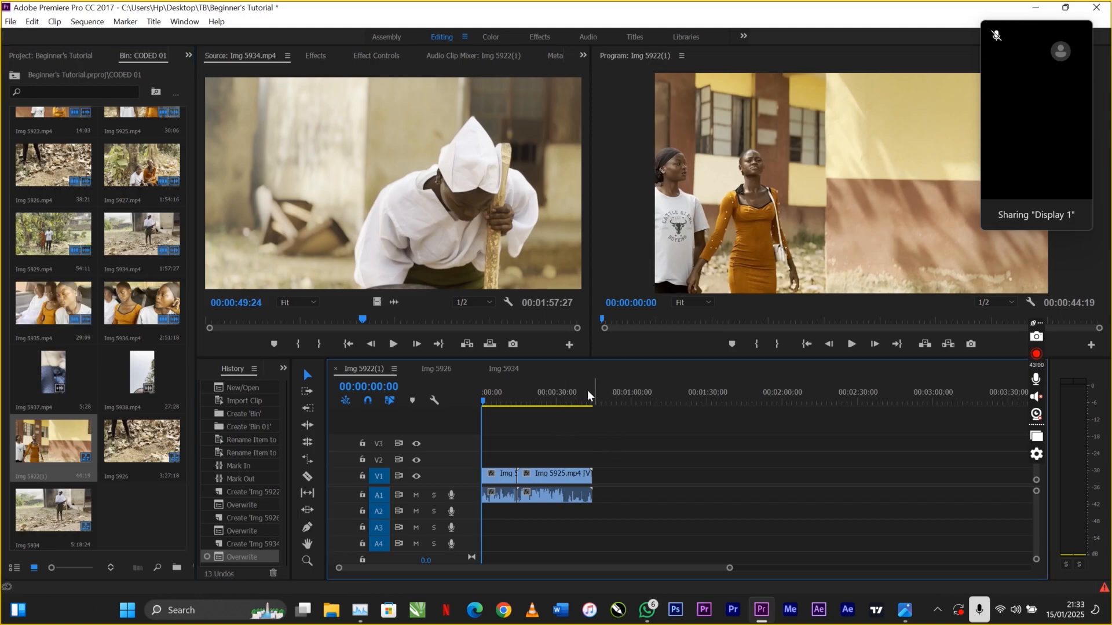
pyautogui.moveTo(578, 394); pyautogui.dragTo(613, 402)
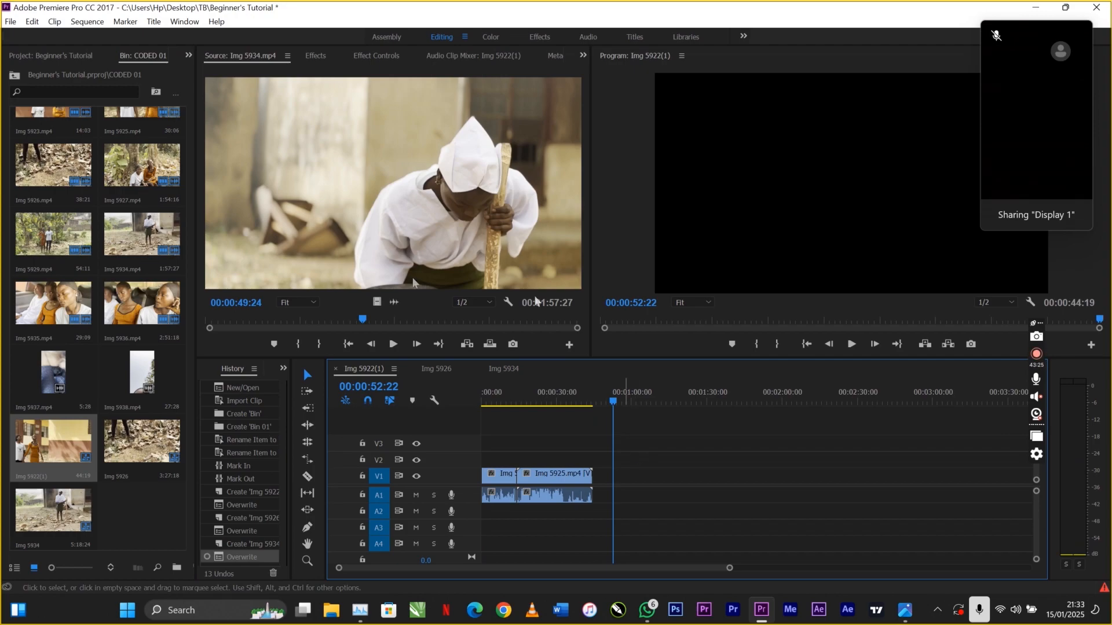
# Mark an In point at 00:00:27:26 and an Out point at 00:01:02:23 on the source clip Img 5934.mp4.
pyautogui.click(295, 319)
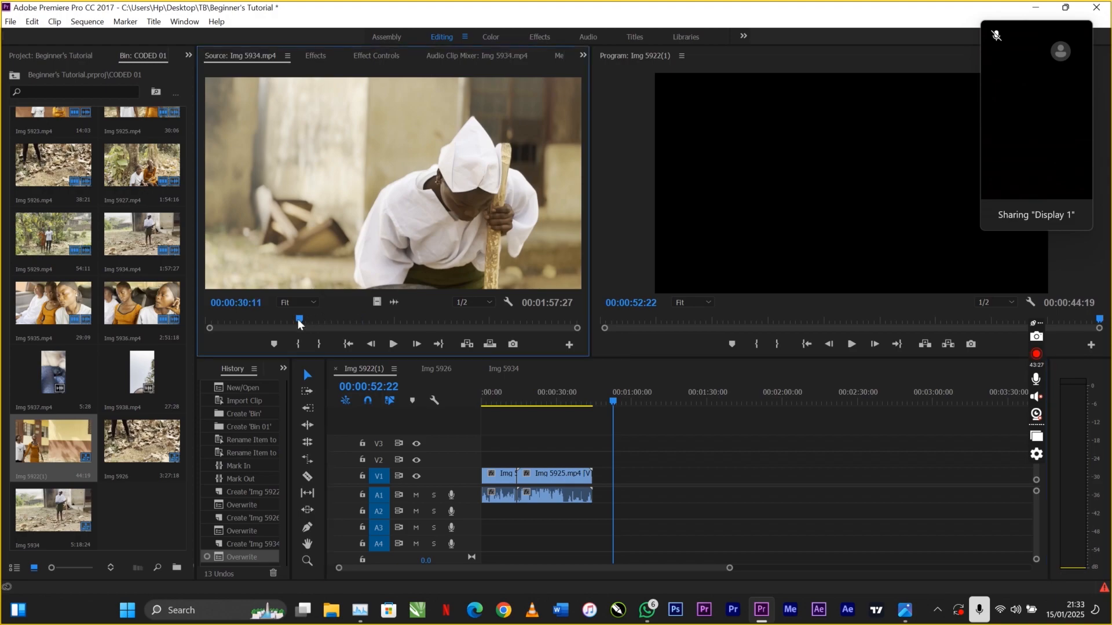
pyautogui.press('i')
pyautogui.moveTo(295, 320); pyautogui.dragTo(403, 320)
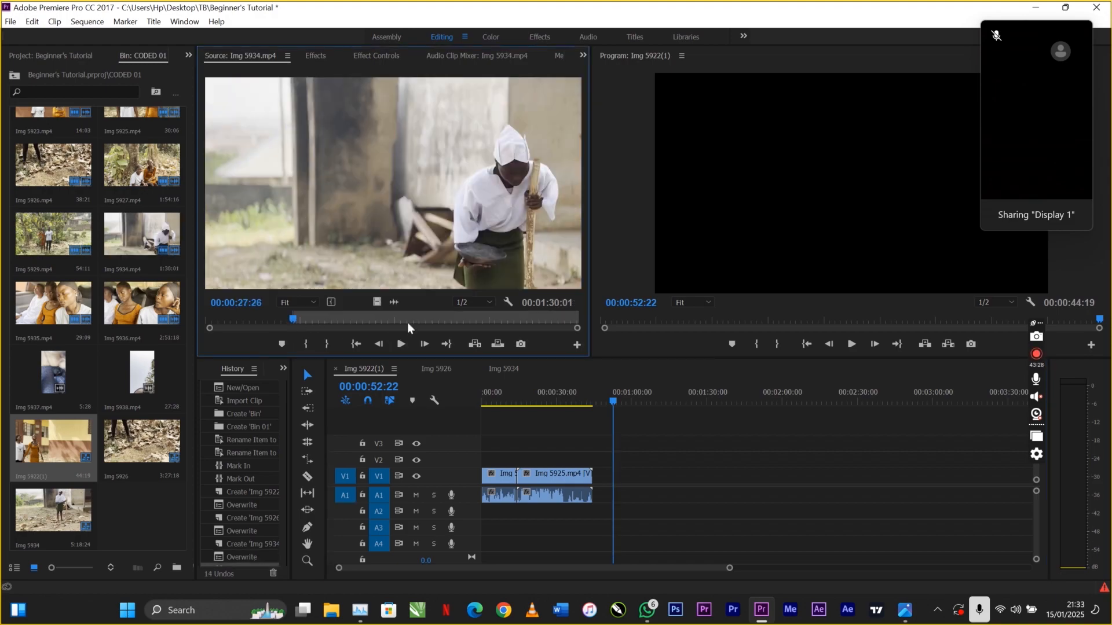
pyautogui.press('o')
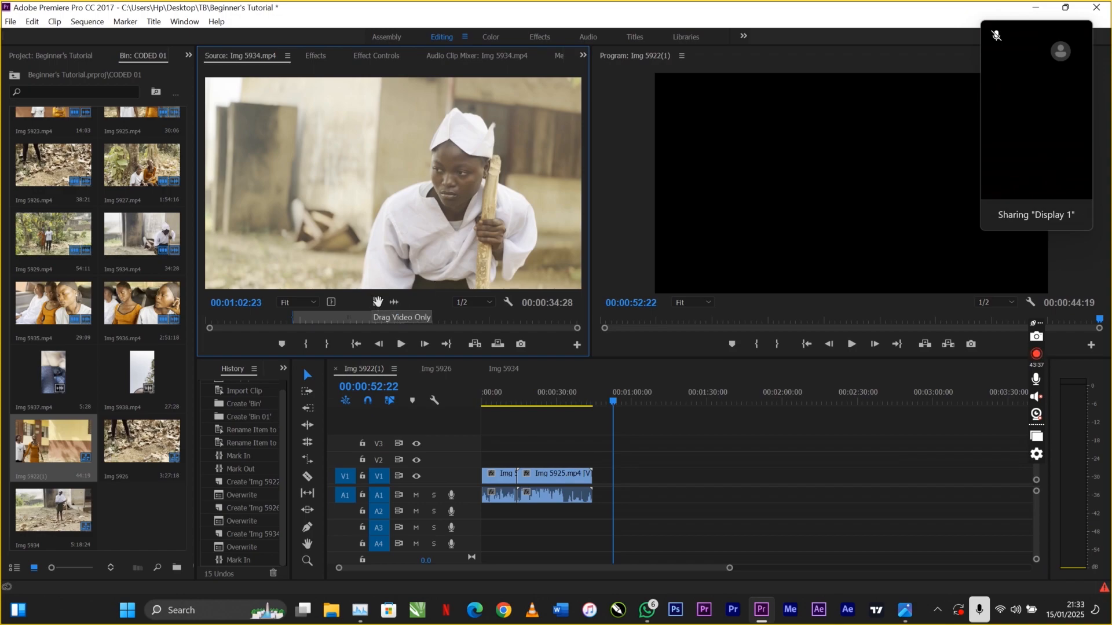
# Place the marked Img 5934.mp4 range in the Img 5922(1) sequence as video only on V2 and audio only on A2, aligned at about 00:01:24.
pyautogui.moveTo(377, 302); pyautogui.dragTo(491, 516)
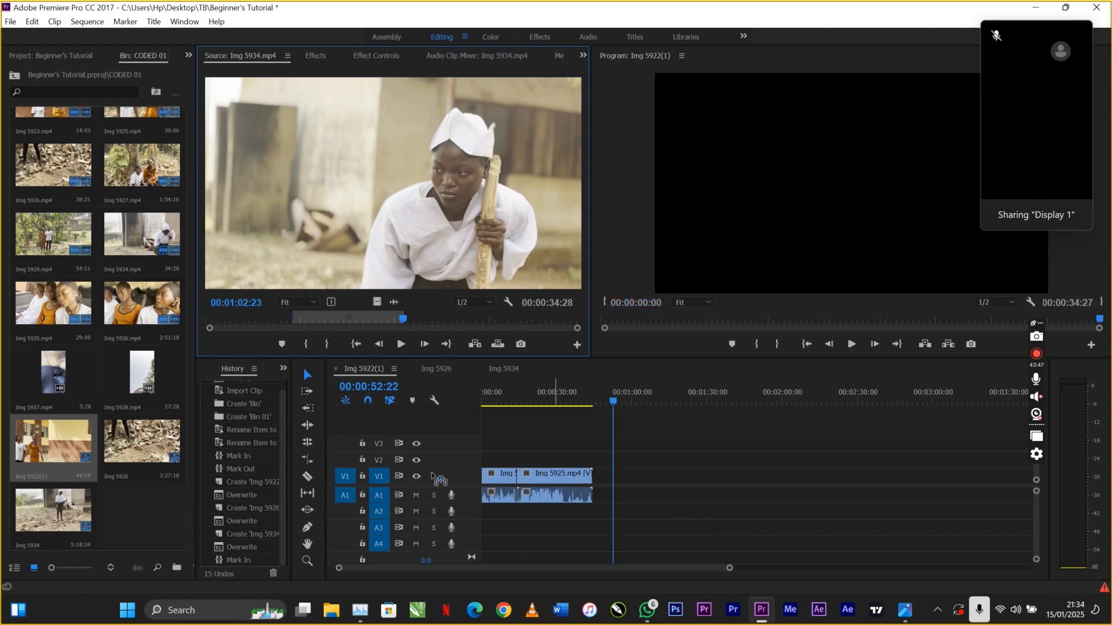
pyautogui.moveTo(439, 479); pyautogui.dragTo(796, 494)
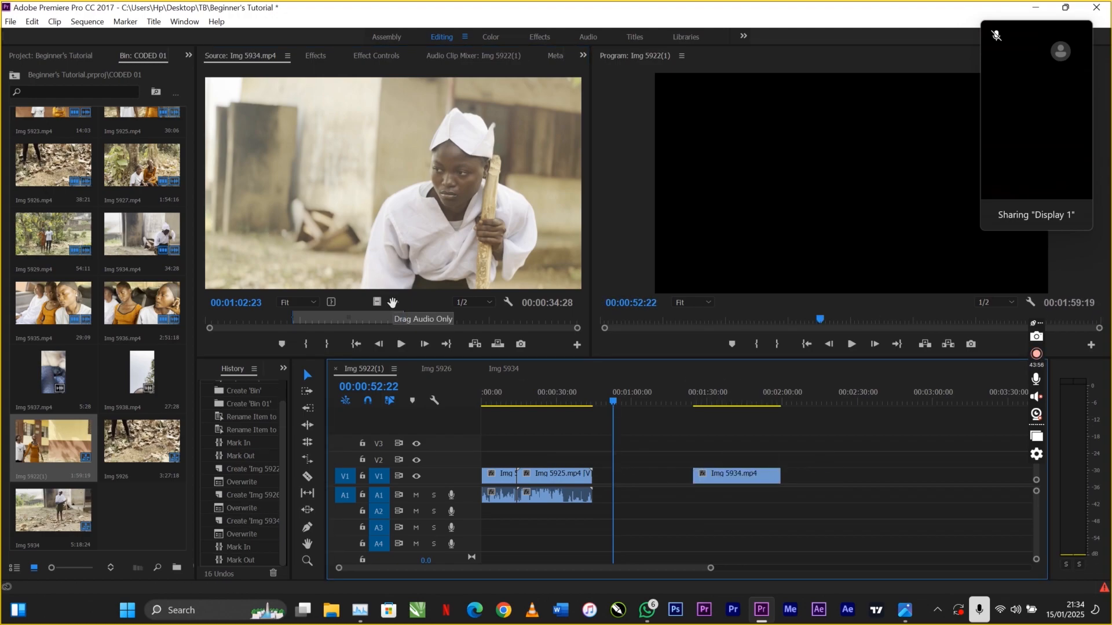
pyautogui.moveTo(393, 302); pyautogui.dragTo(694, 513)
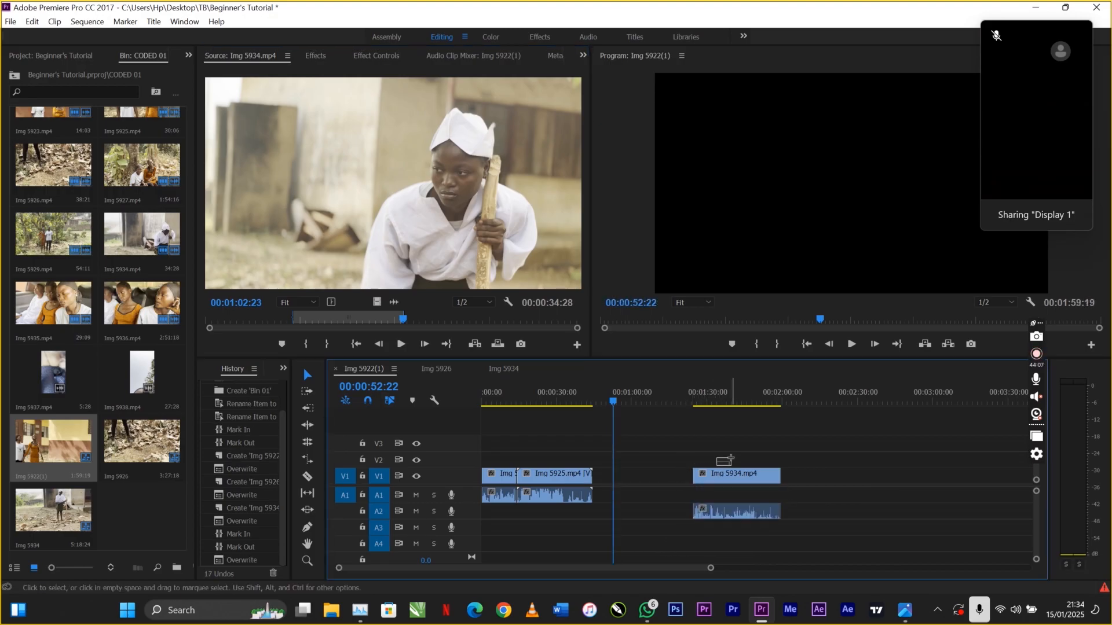
pyautogui.moveTo(727, 469); pyautogui.dragTo(738, 463)
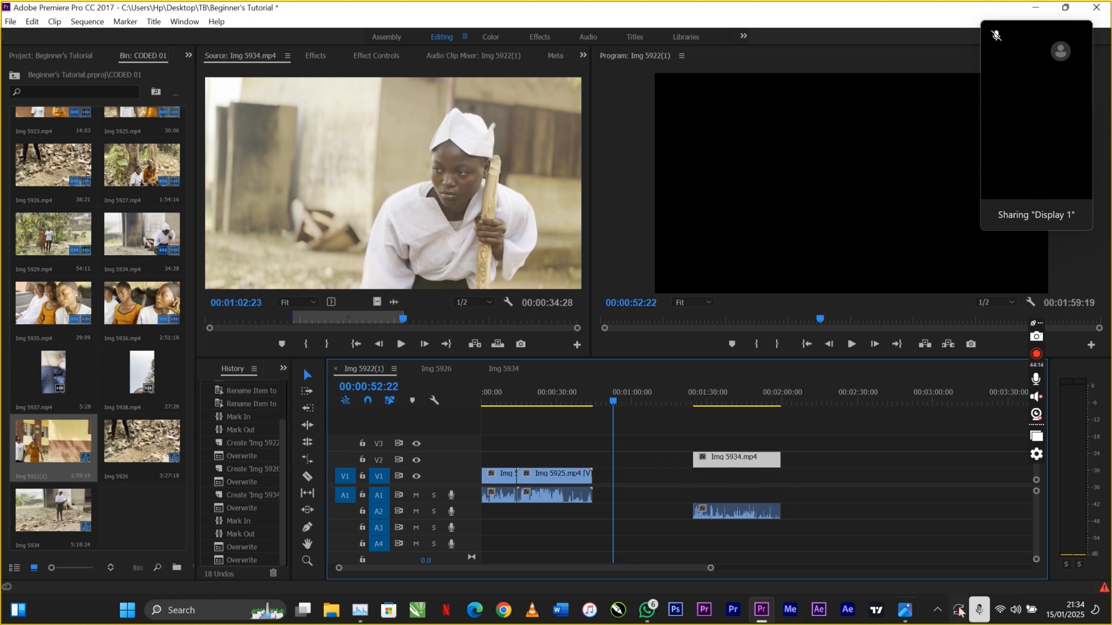
# Try the Track Select Forward and Track Select Backward tools, and return to the Selection tool.
pyautogui.moveTo(915, 615)
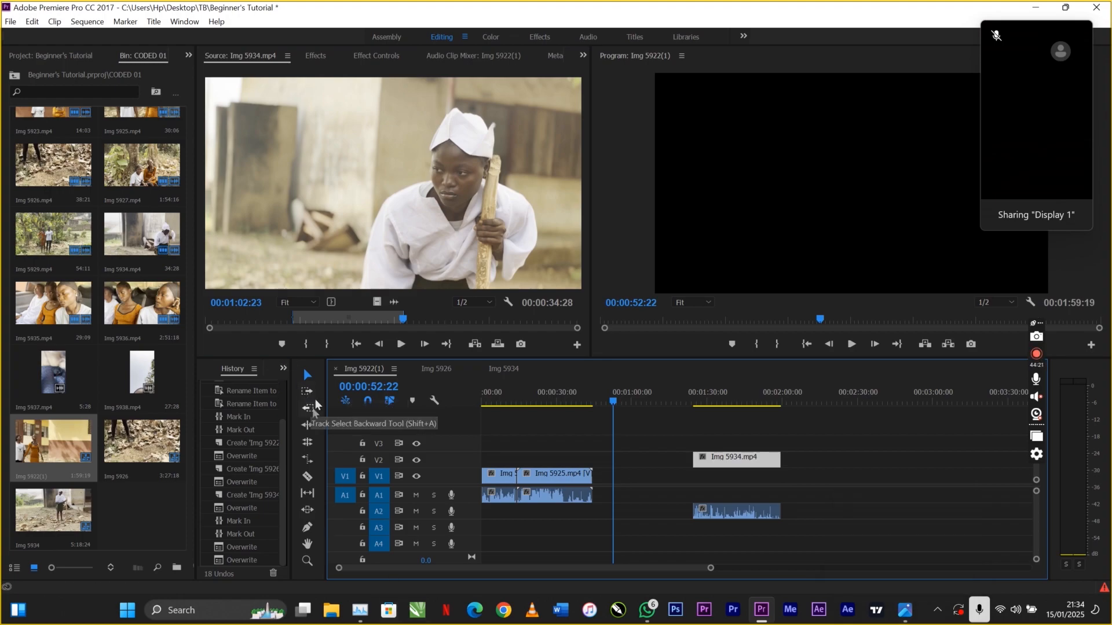
pyautogui.click(311, 377)
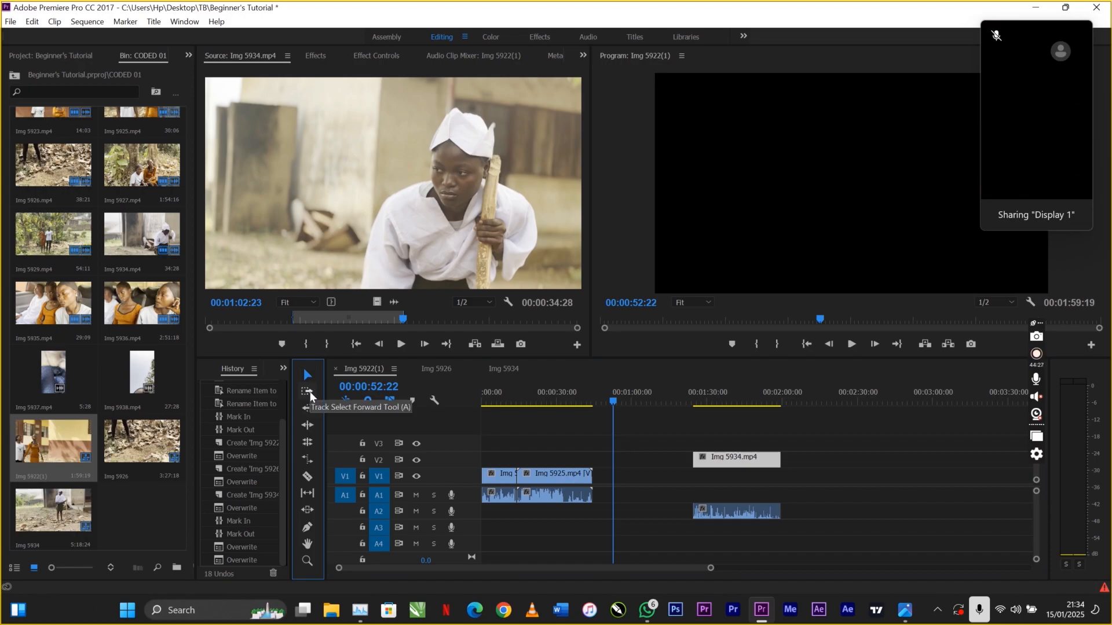
pyautogui.click(308, 393)
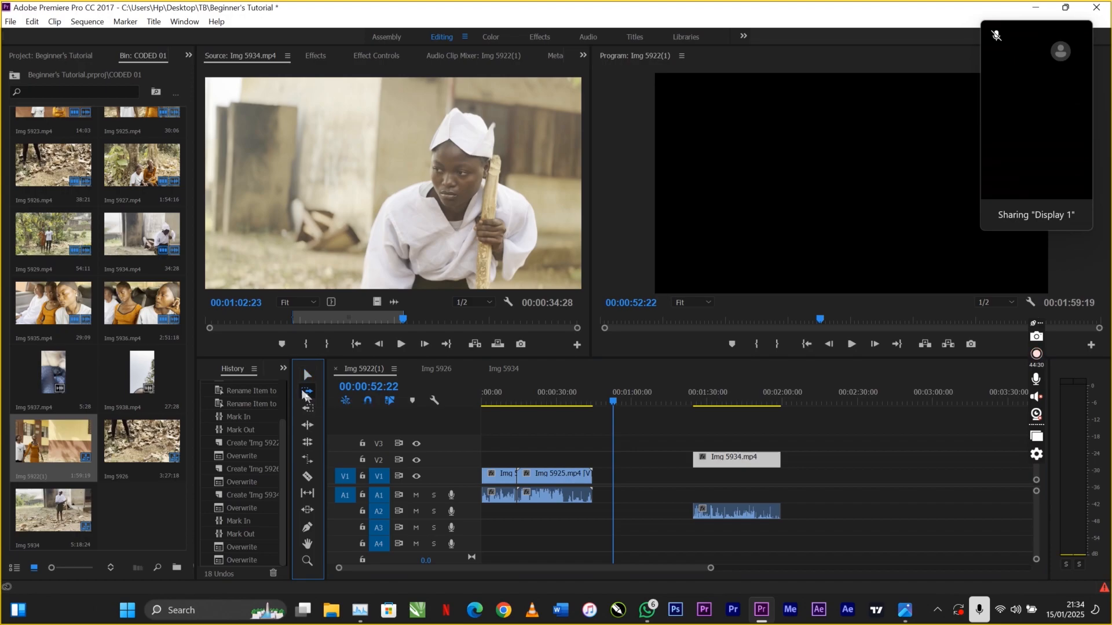
pyautogui.click(307, 409)
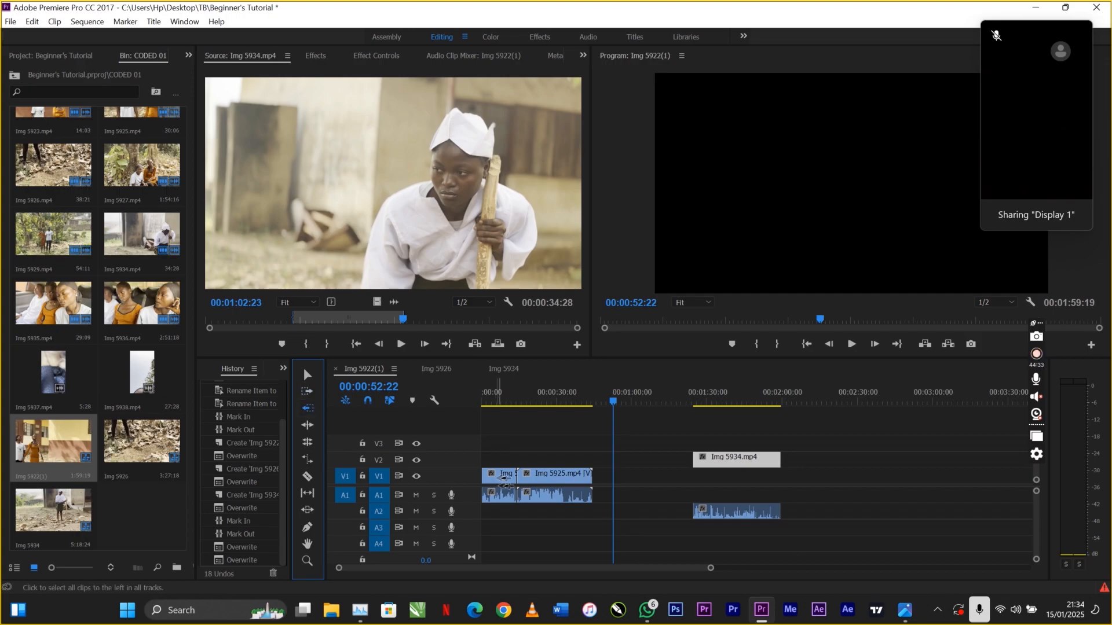
pyautogui.click(307, 375)
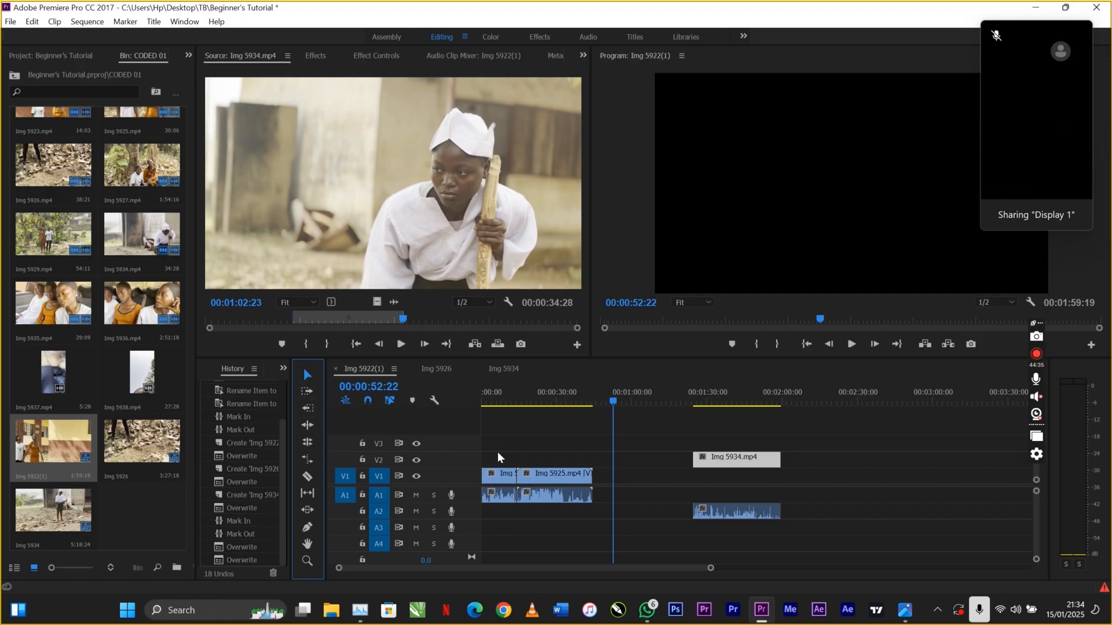
# Select all clips in the Img 5922(1) sequence and return the playhead to the sequence start.
pyautogui.moveTo(847, 472); pyautogui.dragTo(423, 545)
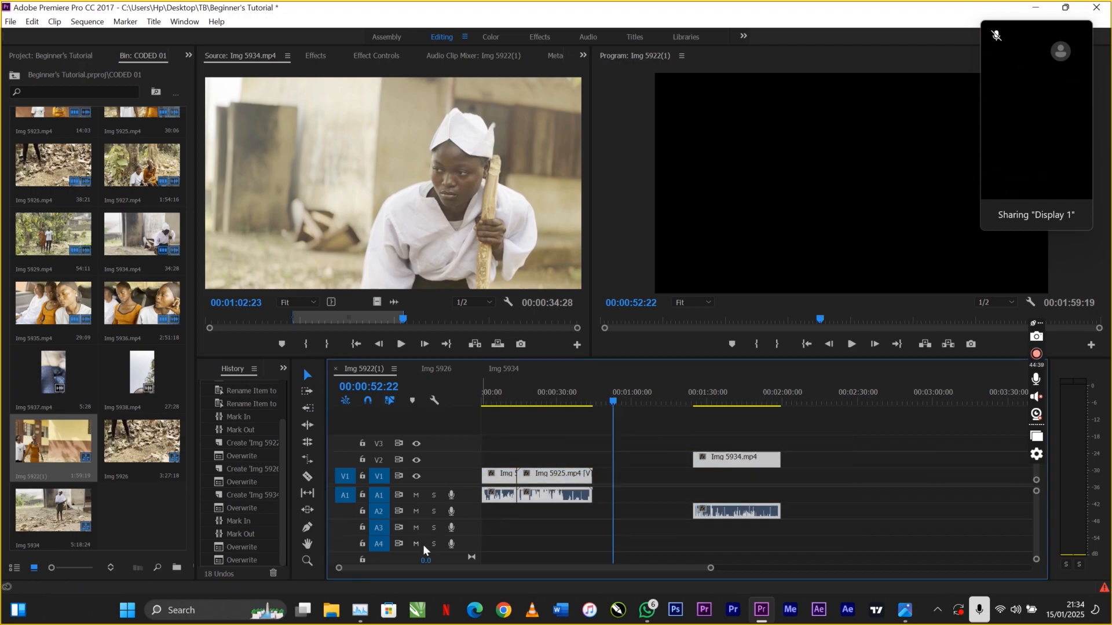
pyautogui.press('Home')
# Examine the selected clips at several timeline zoom levels, from close detail to the whole sequence.
pyautogui.press('-')
pyautogui.press('-')
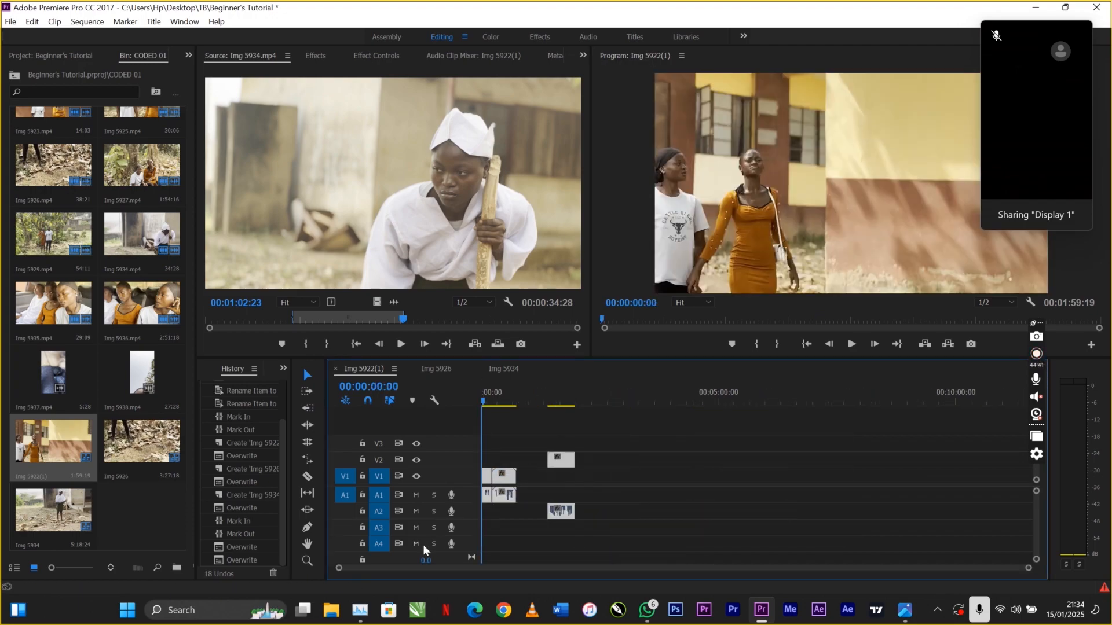
pyautogui.press('=')
pyautogui.press('=')
pyautogui.press('=')
pyautogui.press('=')
pyautogui.press('=')
pyautogui.press('=')
pyautogui.press('-')
pyautogui.press('-')
pyautogui.press('-')
pyautogui.press('-')
pyautogui.press('-')
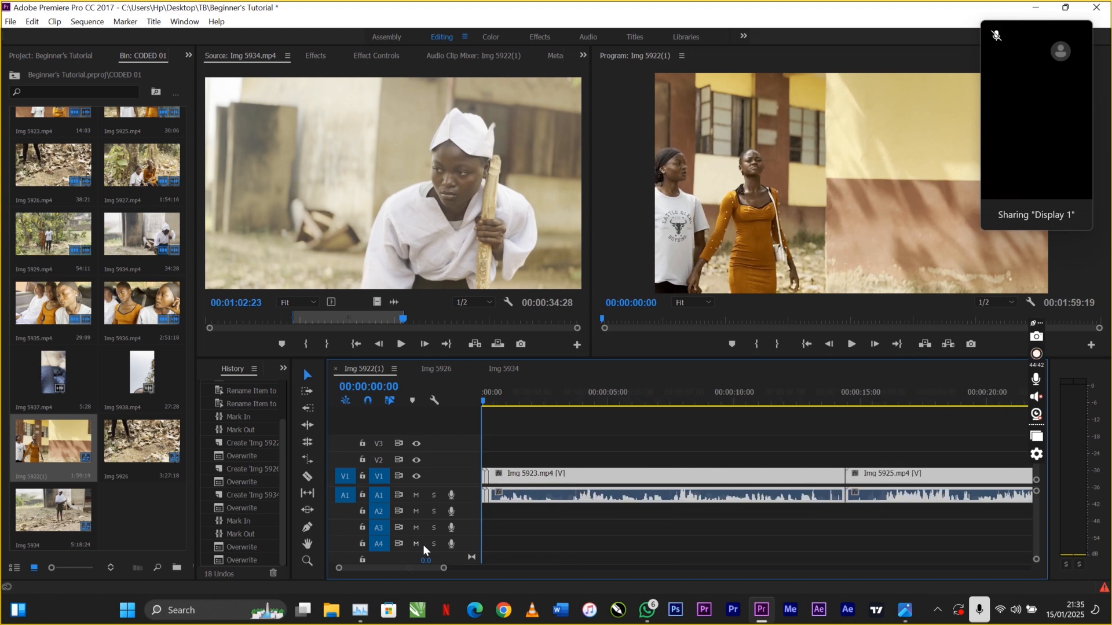
pyautogui.press('=')
pyautogui.press('=')
pyautogui.press('=')
pyautogui.press('=')
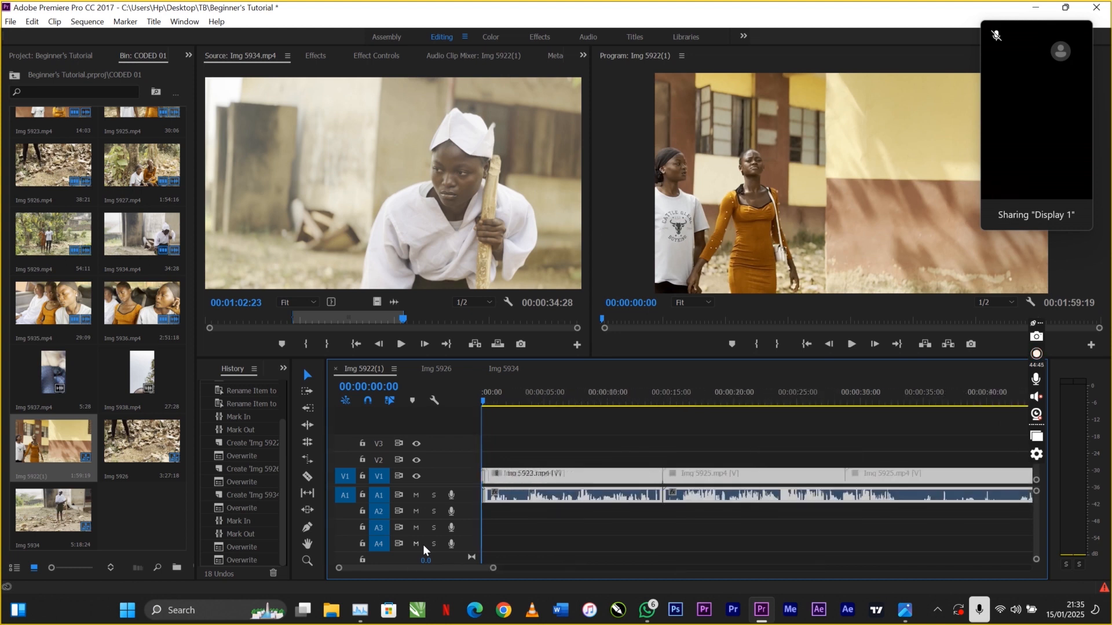
pyautogui.press('-')
pyautogui.press('-')
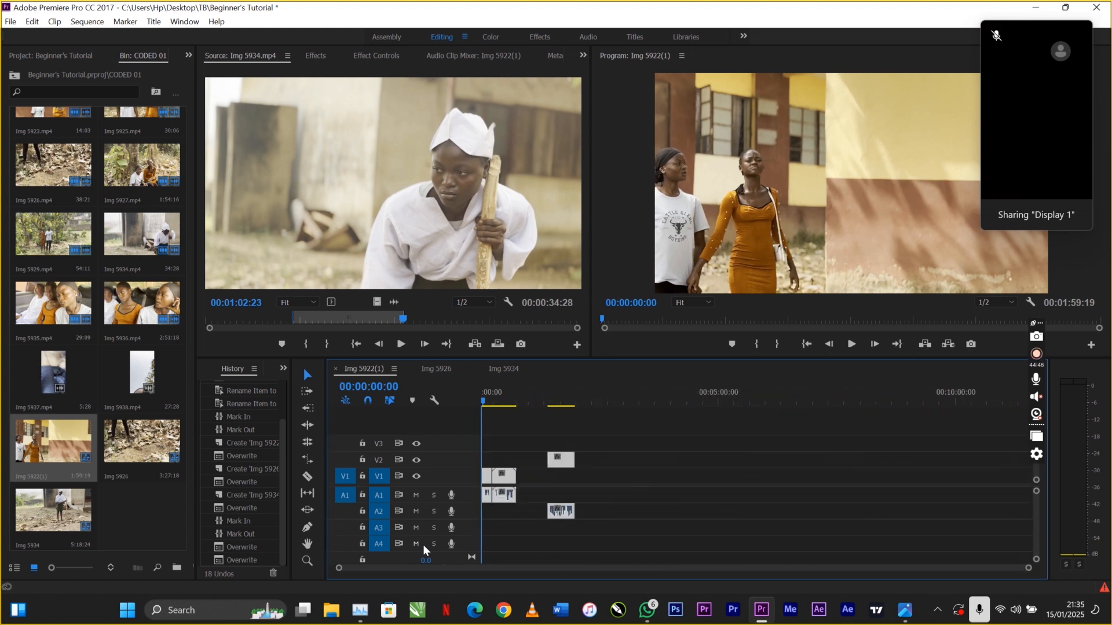
pyautogui.press('=')
pyautogui.press('=')
pyautogui.press('=')
pyautogui.press('-')
pyautogui.press('-')
pyautogui.press('-')
pyautogui.press('-')
pyautogui.press('-')
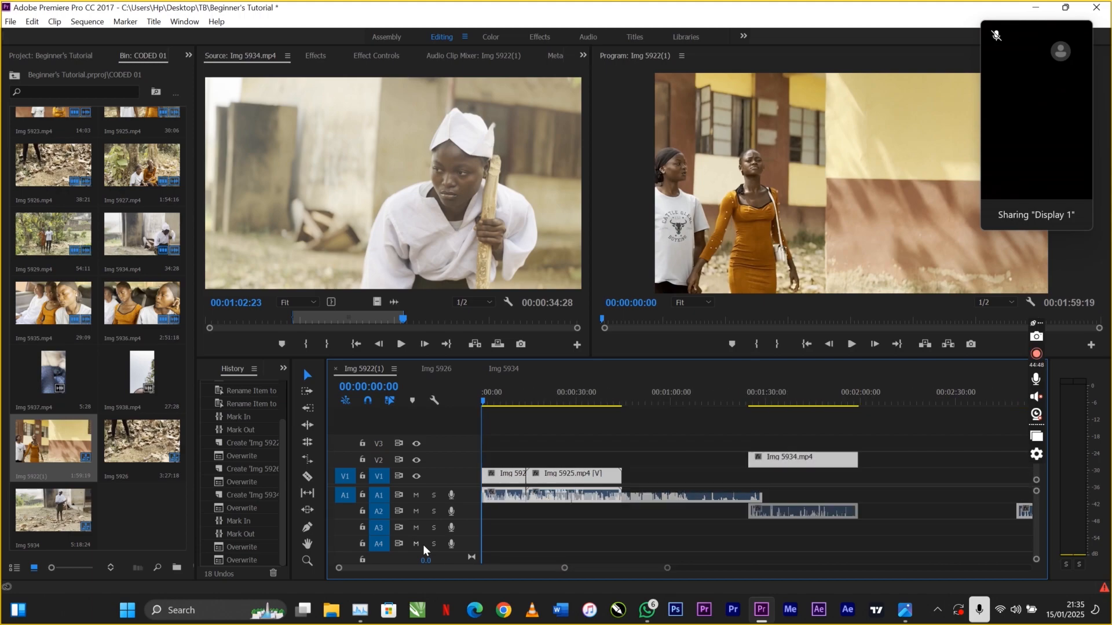
pyautogui.press('=')
pyautogui.press('=')
pyautogui.press('=')
pyautogui.press('=')
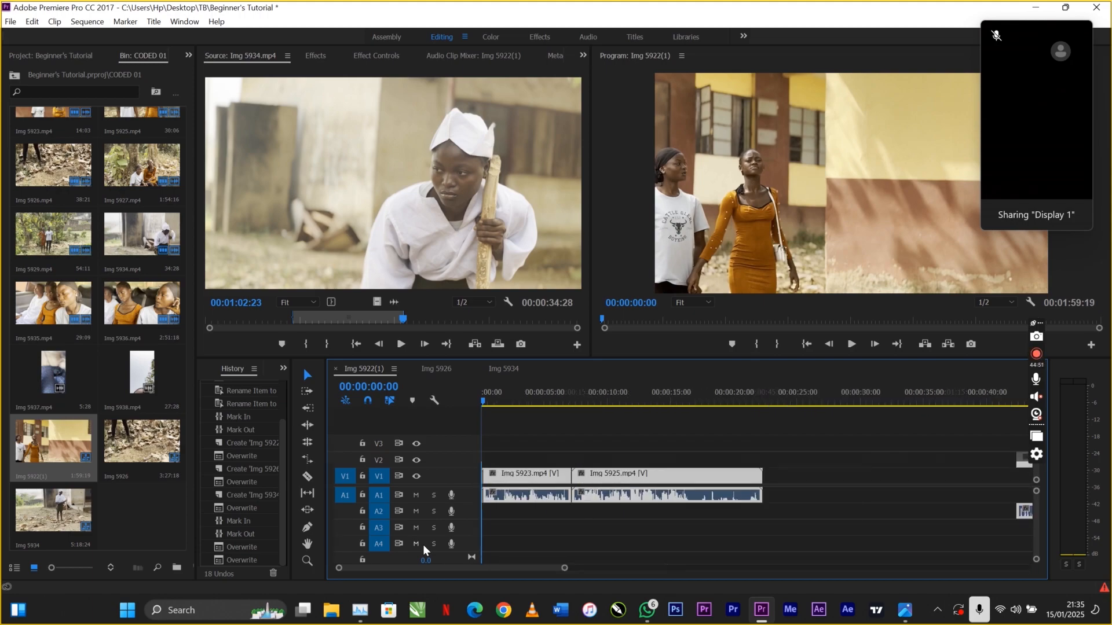
pyautogui.press('-')
pyautogui.press('-')
pyautogui.press('-')
pyautogui.press('-')
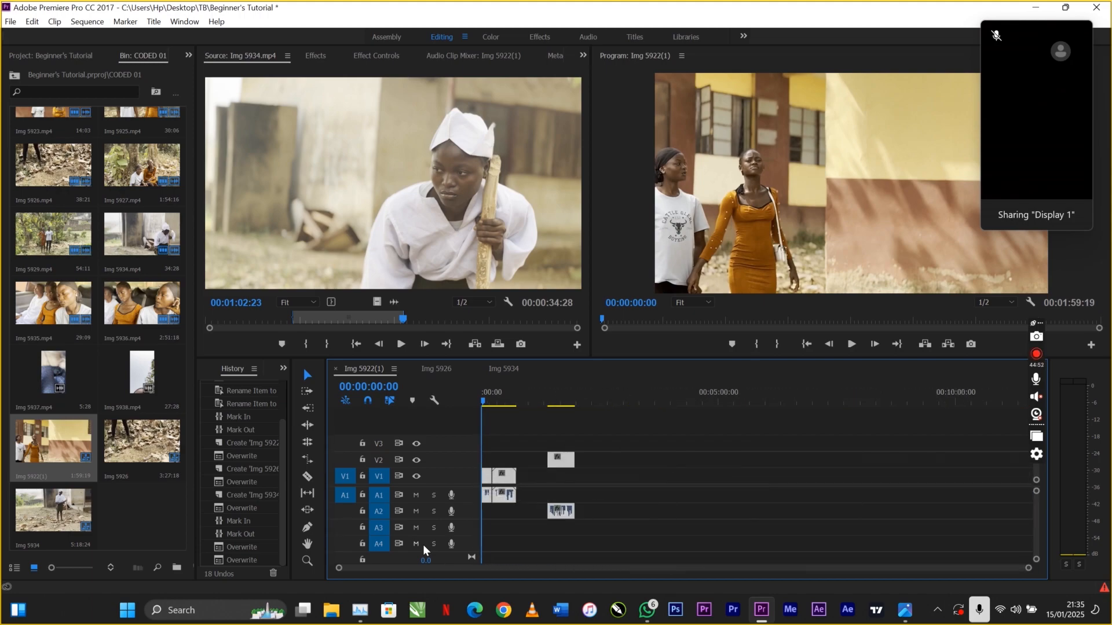
pyautogui.press('=')
pyautogui.press('=')
pyautogui.press('=')
pyautogui.press('=')
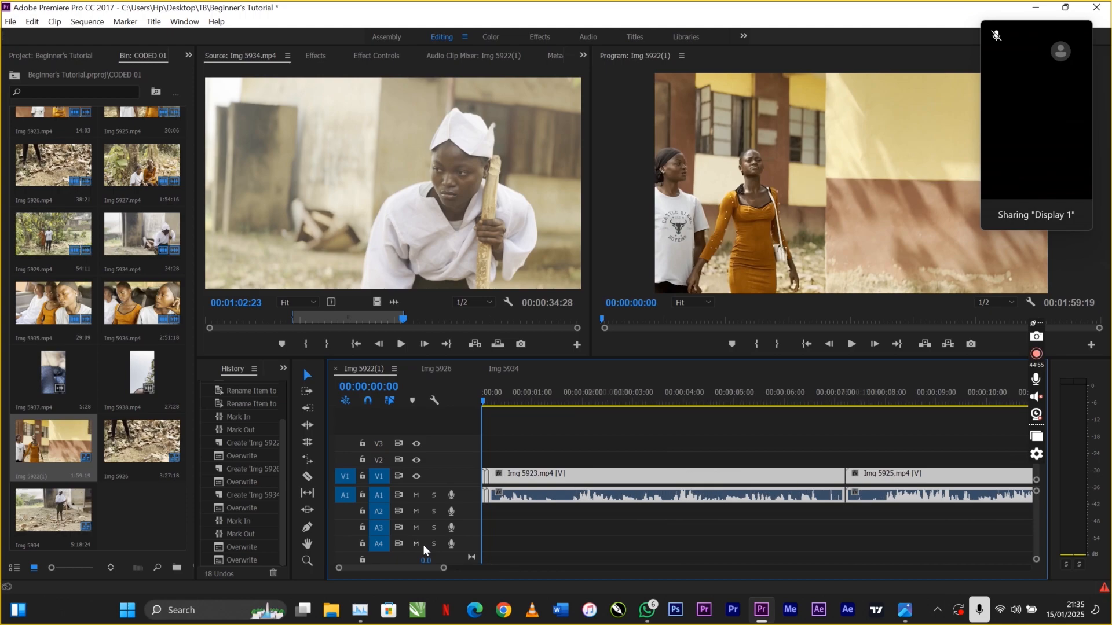
pyautogui.press('-')
pyautogui.press('-')
pyautogui.press('-')
pyautogui.press('-')
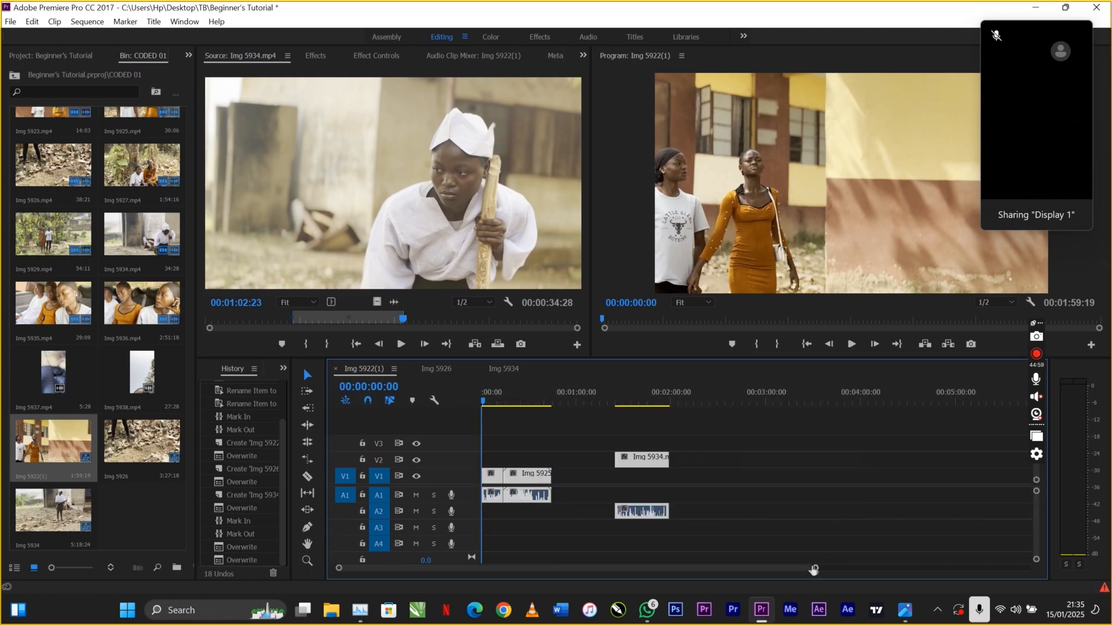
# Use Track Select Forward to select all clips onward from Img 5925.mp4, then from Img 5923.mp4, then from Img 5934.mp4.
pyautogui.moveTo(814, 571)
pyautogui.mouseDown()
pyautogui.moveTo(353, 569)
pyautogui.moveTo(376, 586)
pyautogui.moveTo(1005, 577)
pyautogui.moveTo(658, 542)
pyautogui.mouseUp()
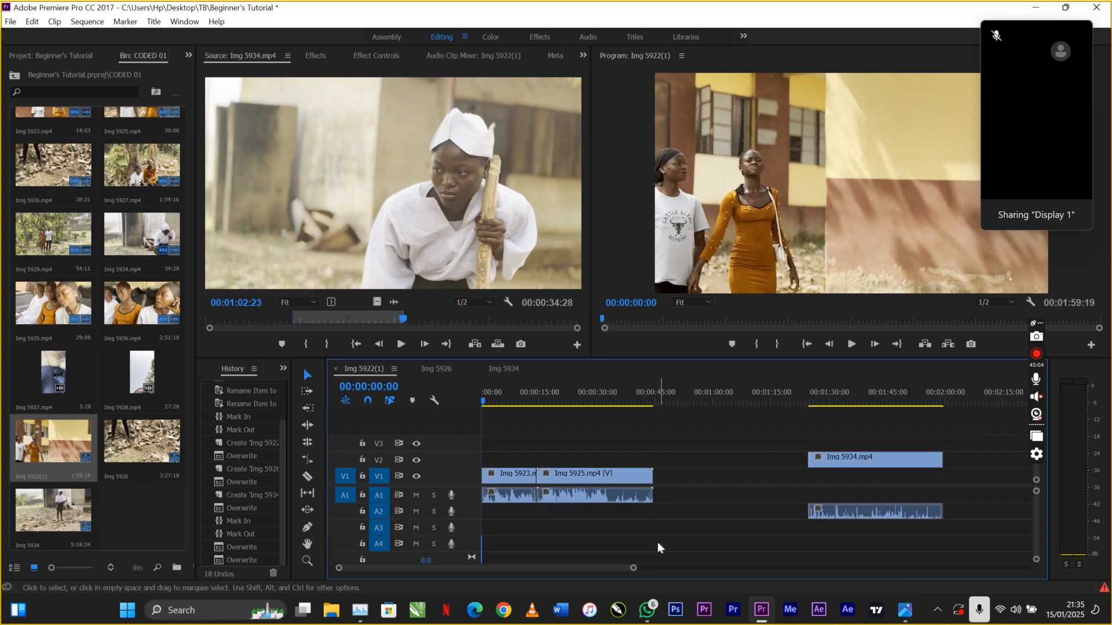
pyautogui.click(308, 392)
pyautogui.click(576, 484)
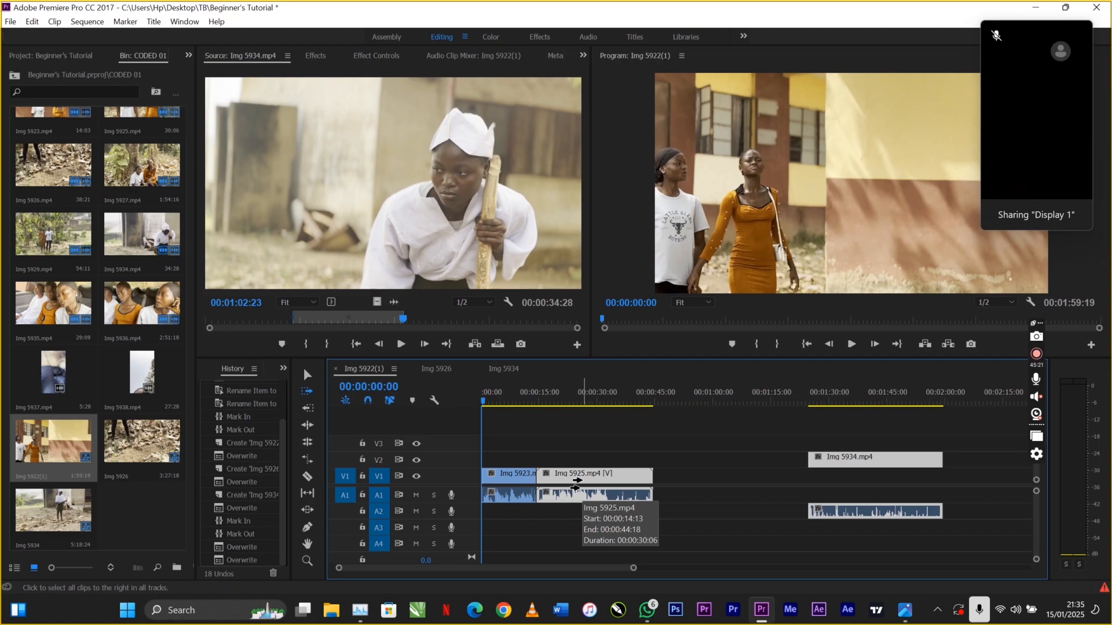
pyautogui.click(499, 481)
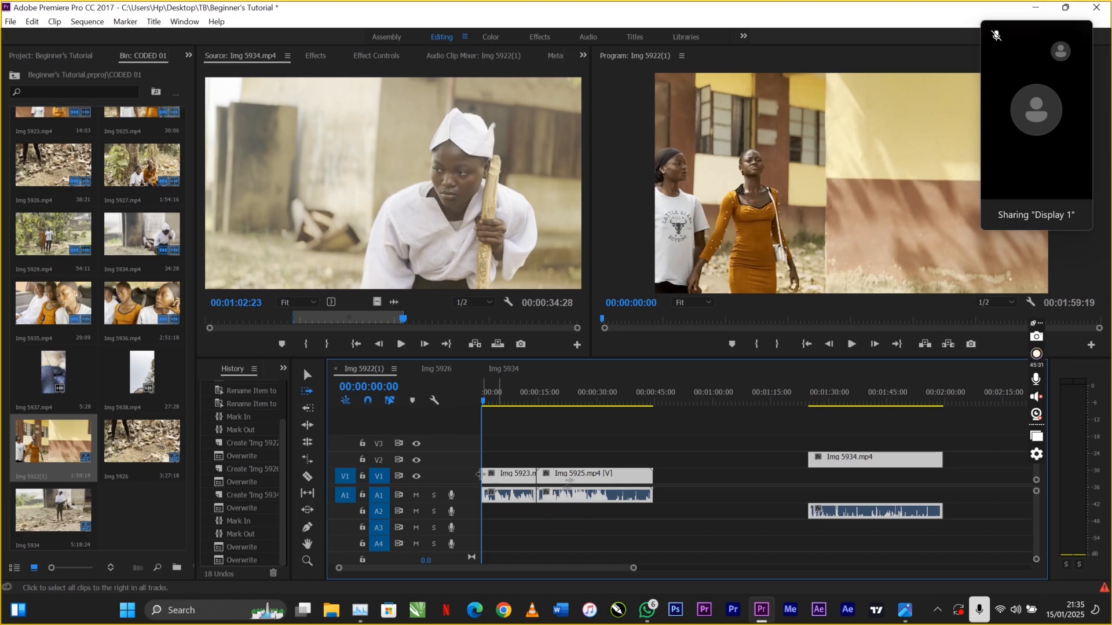
pyautogui.click(821, 471)
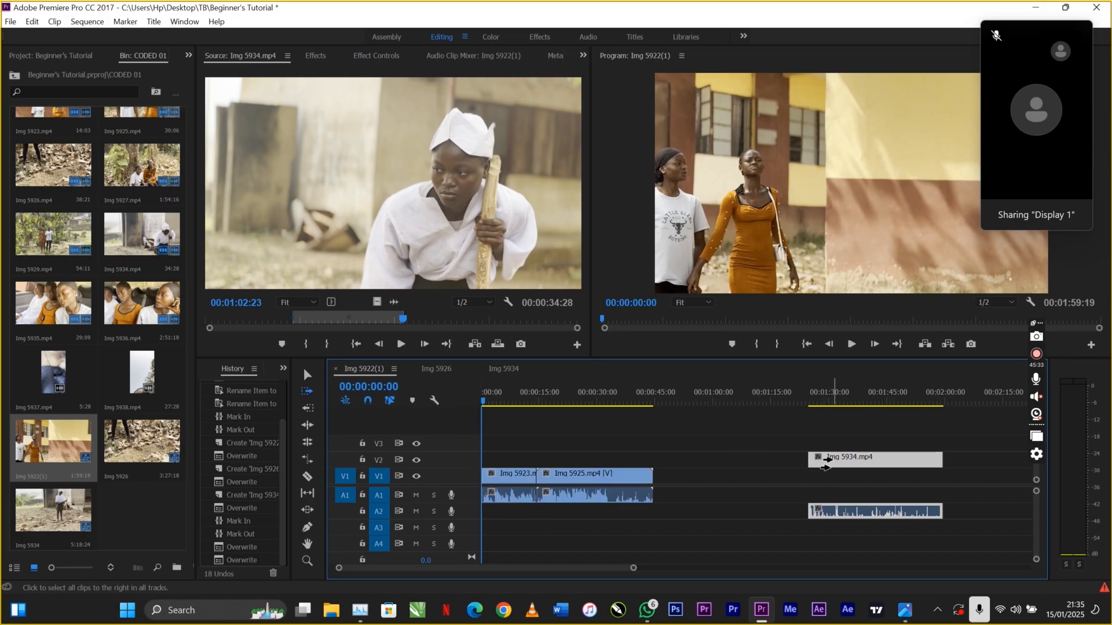
# Move all clips from Img 5925.mp4 onward about 54 seconds later, and ripple delete the resulting gap after Img 5923.mp4.
pyautogui.click(580, 479)
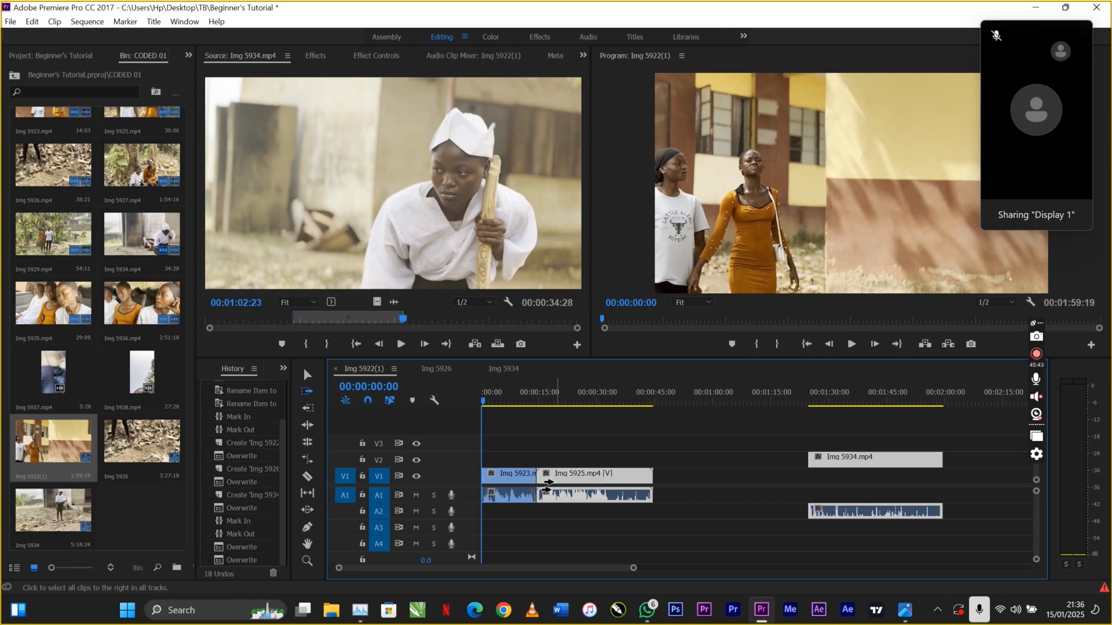
pyautogui.moveTo(552, 486); pyautogui.dragTo(779, 484)
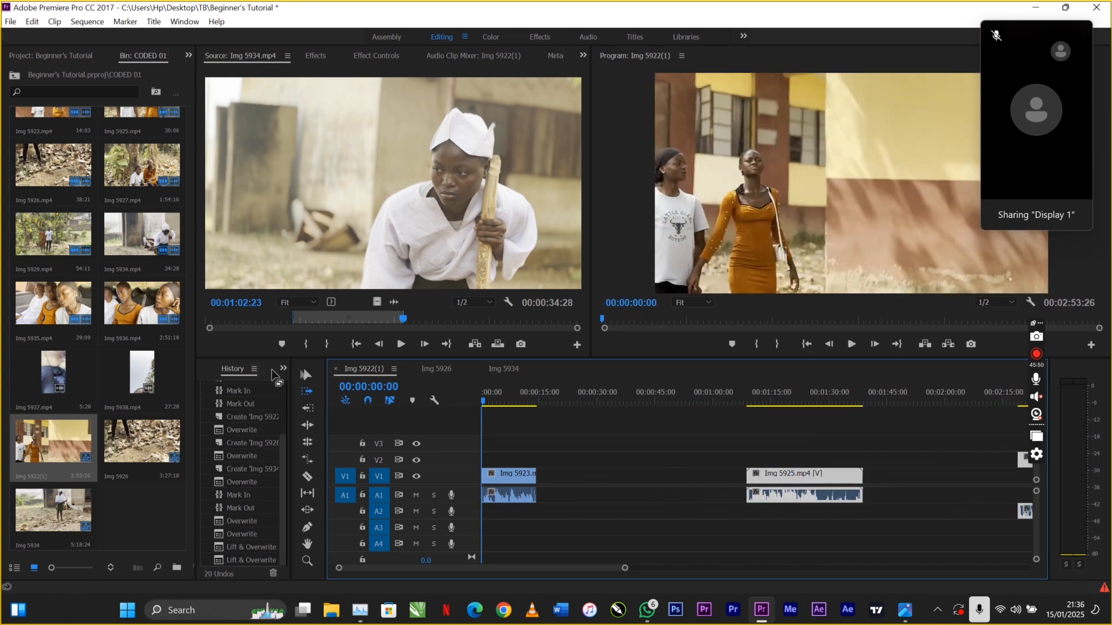
pyautogui.click(302, 374)
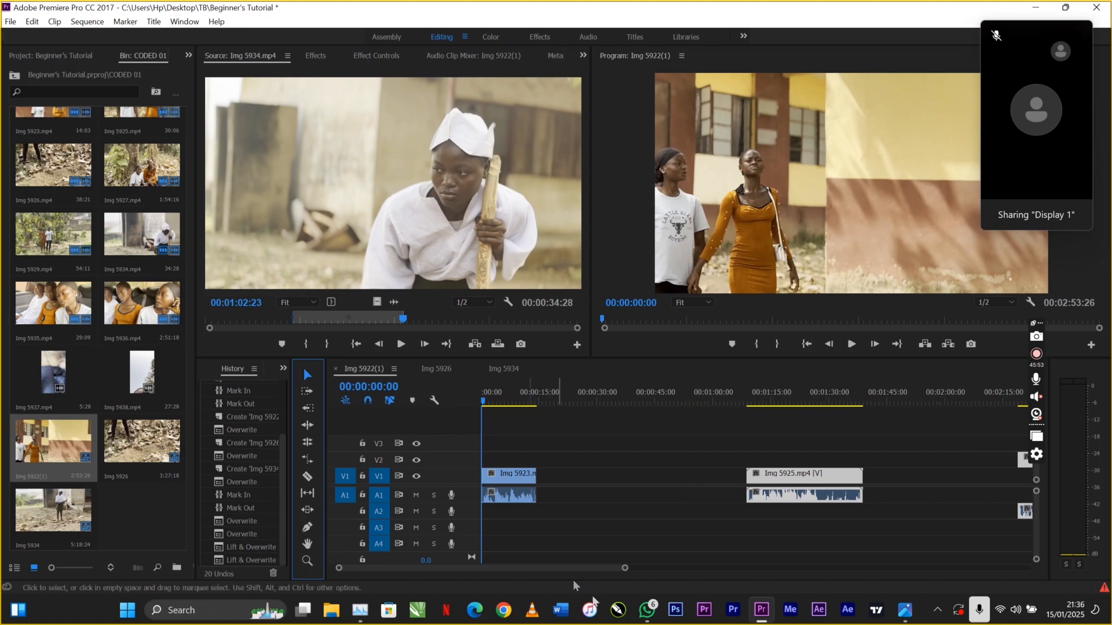
pyautogui.rightClick(631, 477)
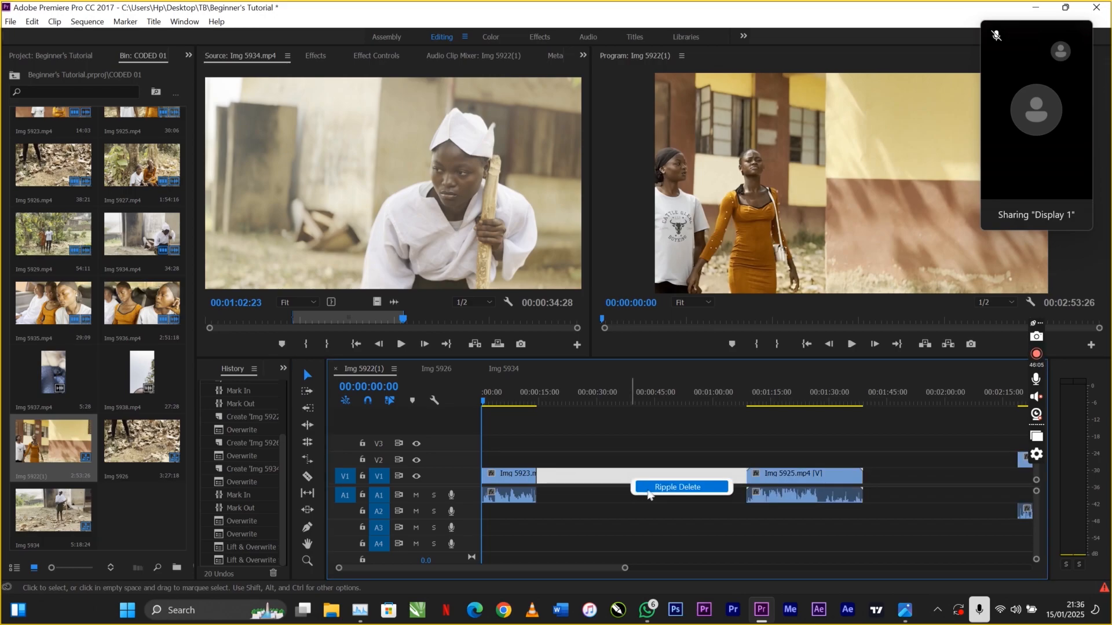
pyautogui.click(677, 487)
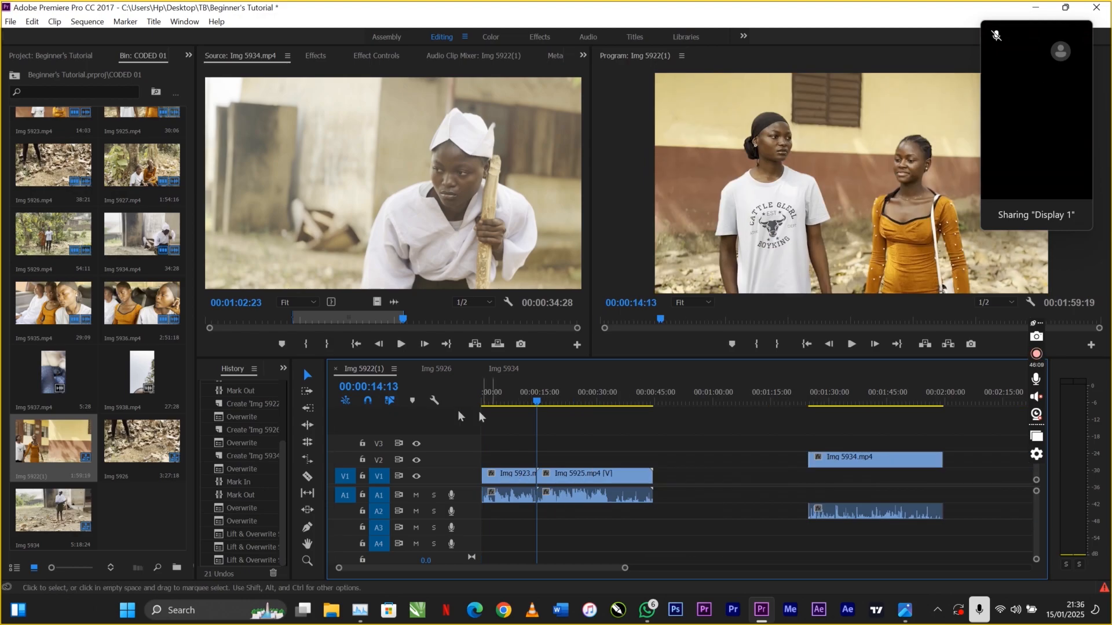
# With Track Select Backward, move Img 5923.mp4 and Img 5925.mp4 later to start at about 00:00:26, and nudge Img 5923.mp4 slightly.
pyautogui.click(309, 409)
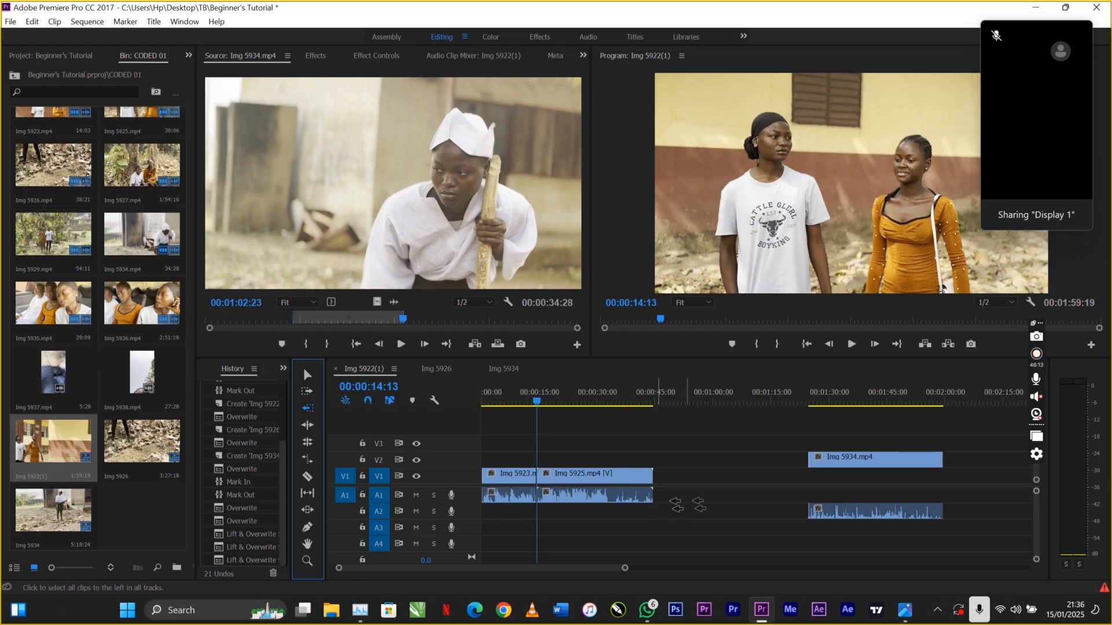
pyautogui.click(715, 483)
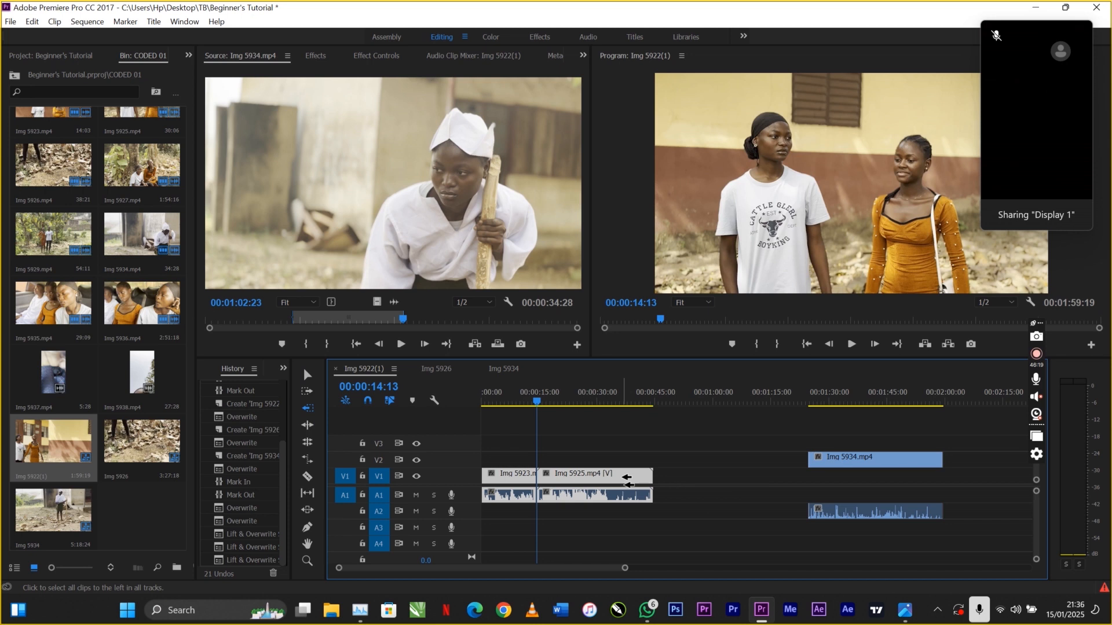
pyautogui.moveTo(627, 478); pyautogui.dragTo(692, 479)
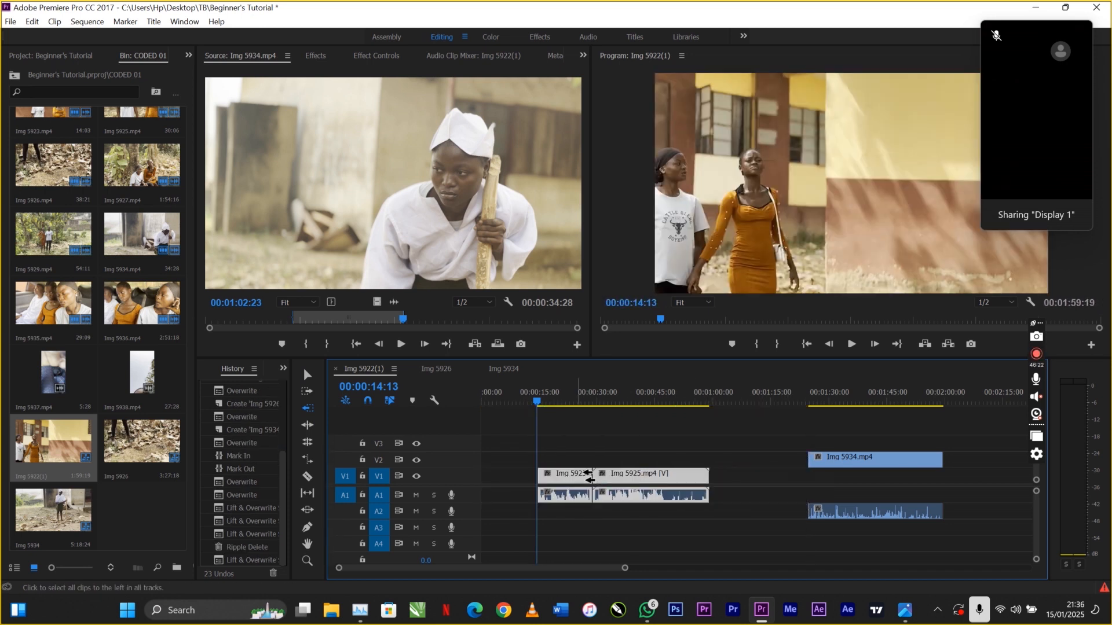
pyautogui.moveTo(590, 476); pyautogui.dragTo(634, 480)
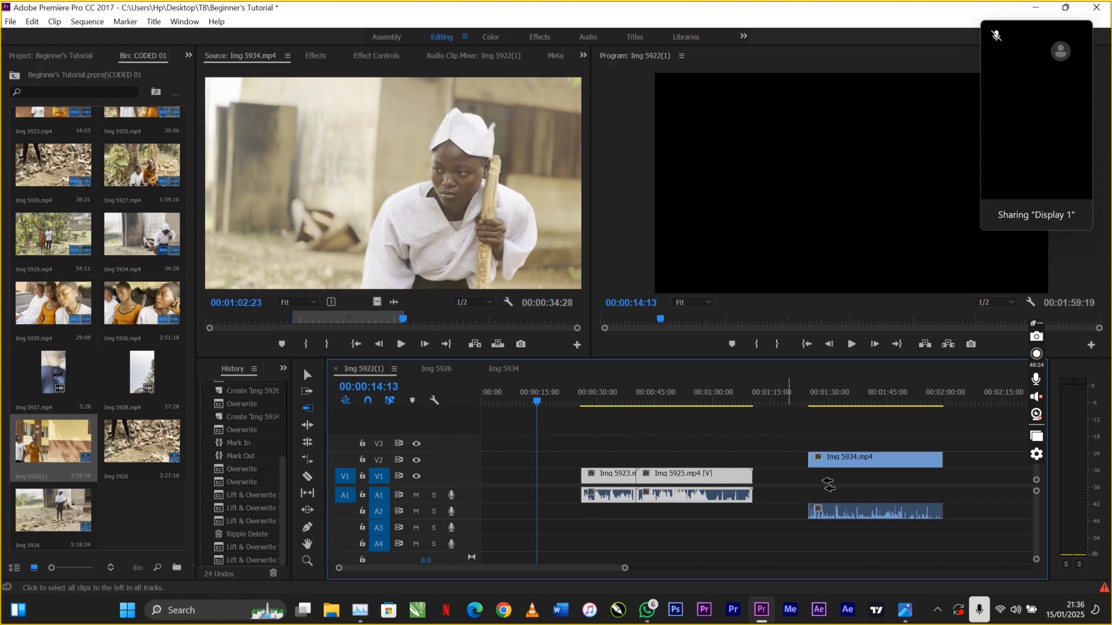
pyautogui.click(1006, 479)
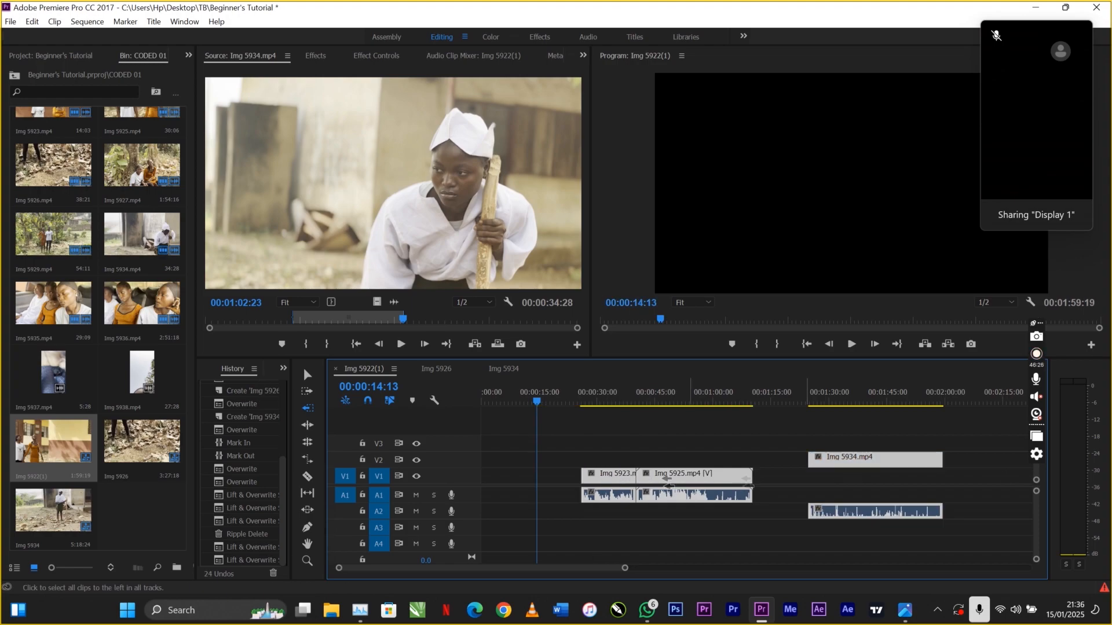
pyautogui.moveTo(611, 478); pyautogui.dragTo(614, 479)
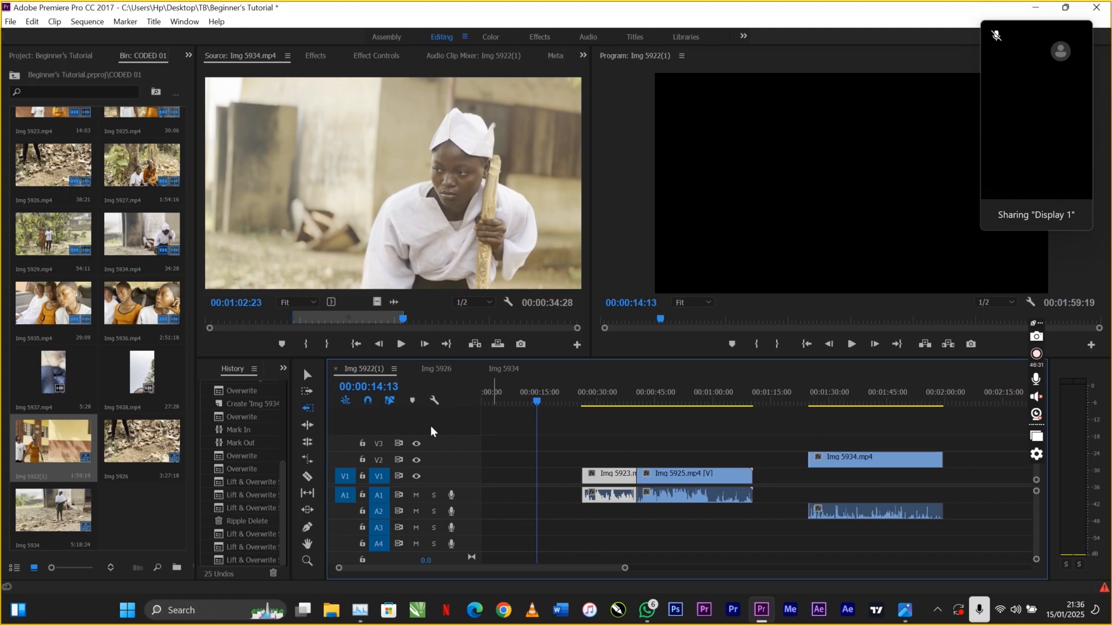
# Use single-track Track Select Forward to select both linked clips on V1, and then only Img 5925.mp4.
pyautogui.click(309, 396)
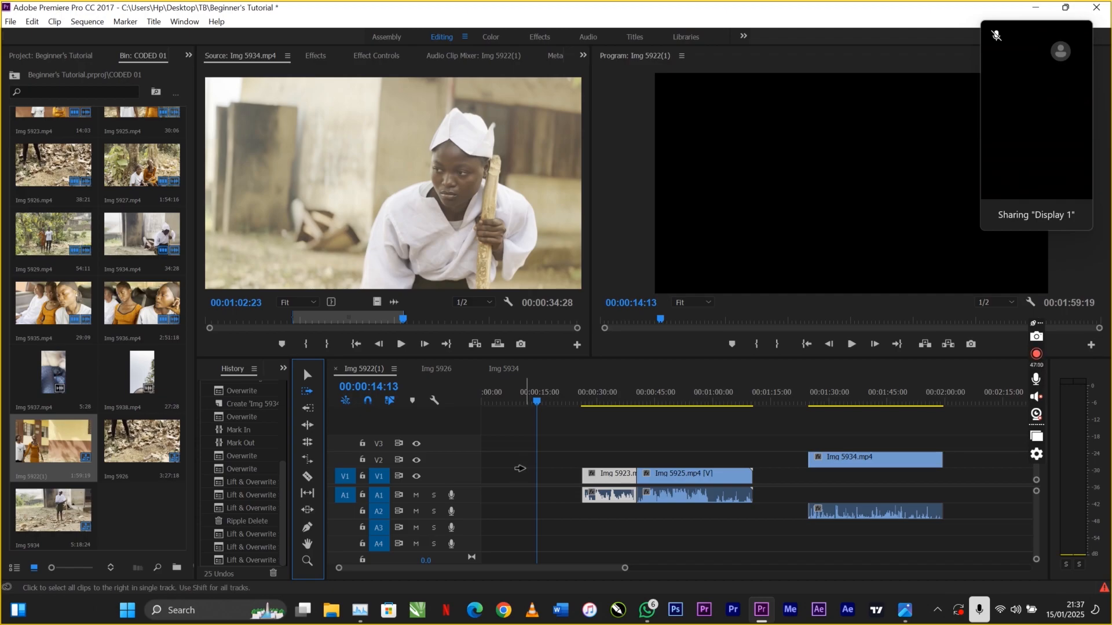
pyautogui.click(518, 471)
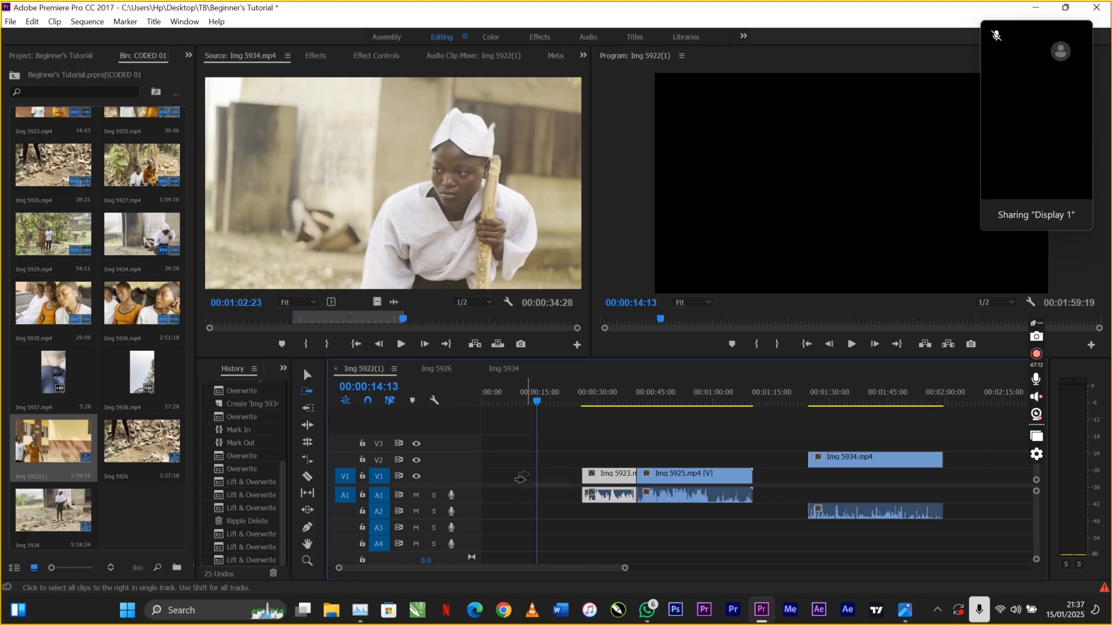
pyautogui.press('v')
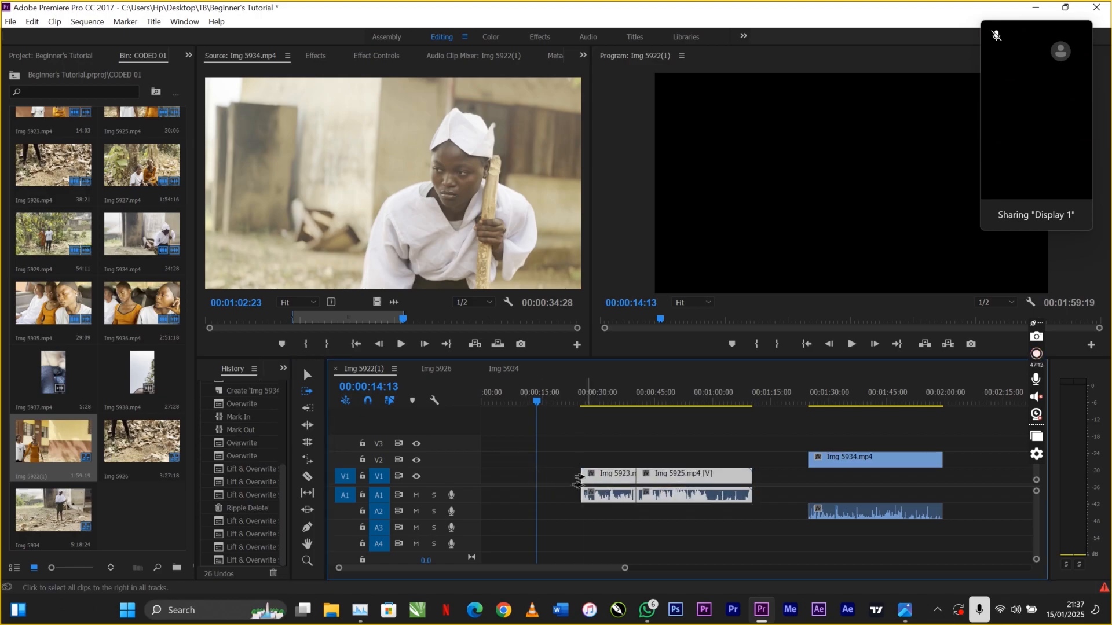
pyautogui.click(548, 476)
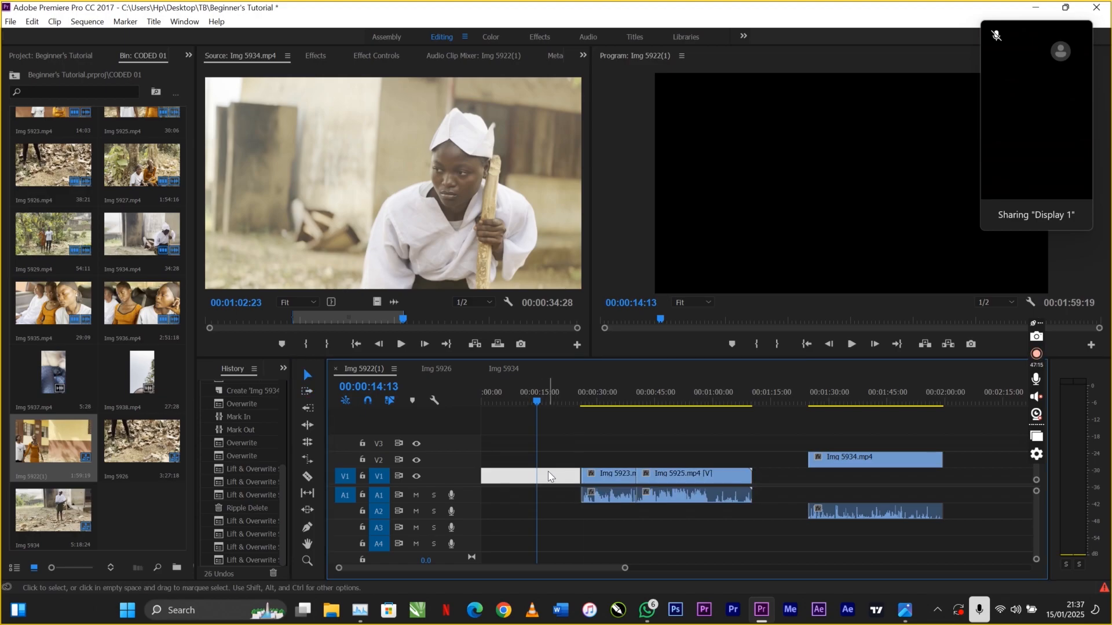
pyautogui.click(549, 483)
pyautogui.press('a')
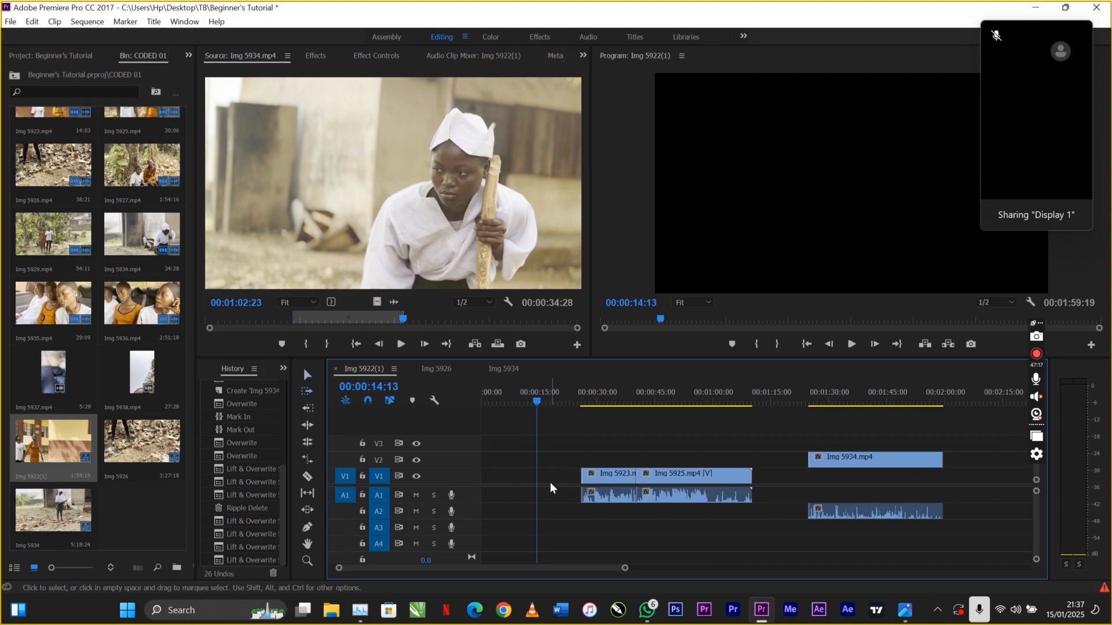
pyautogui.click(554, 476)
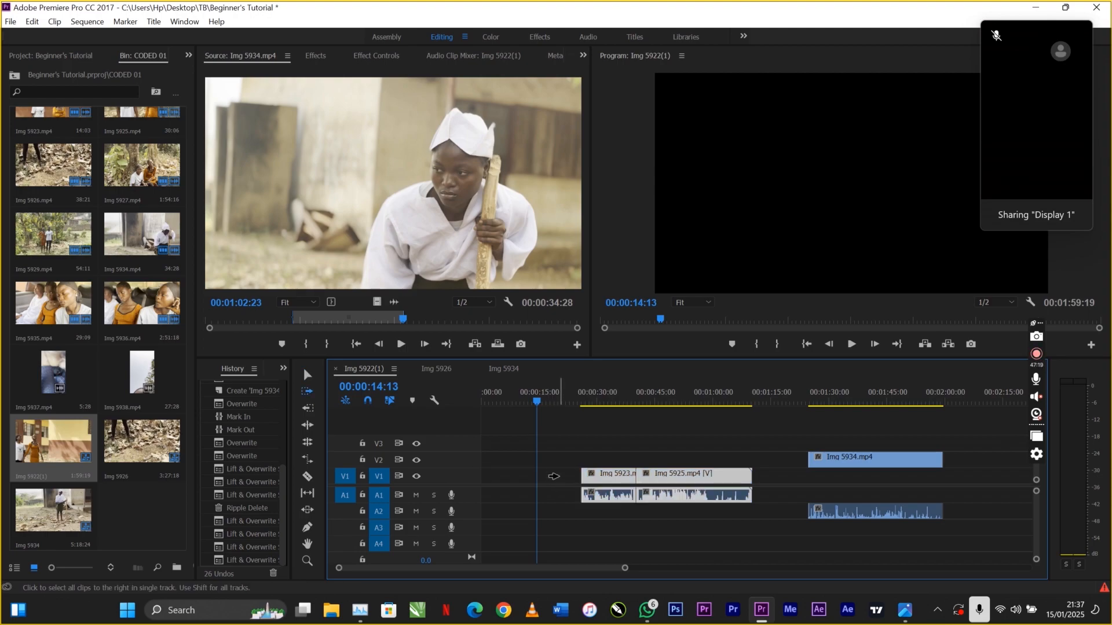
pyautogui.click(637, 480)
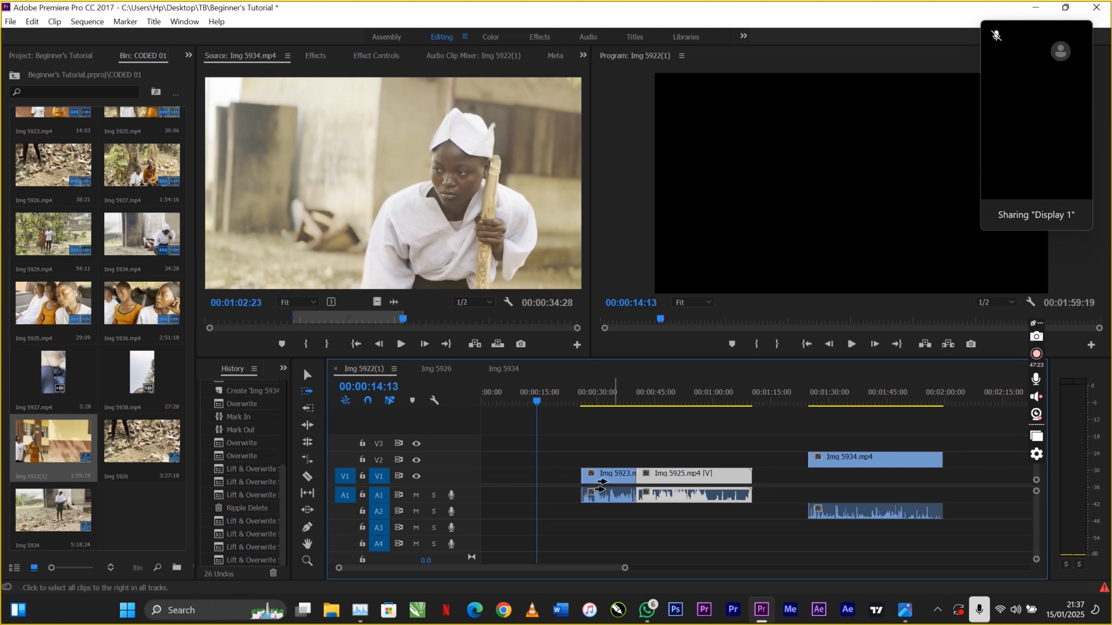
# Unlink the video and audio of Img 5923.mp4 and Img 5925.mp4, and select only their video parts on V1.
pyautogui.click(308, 375)
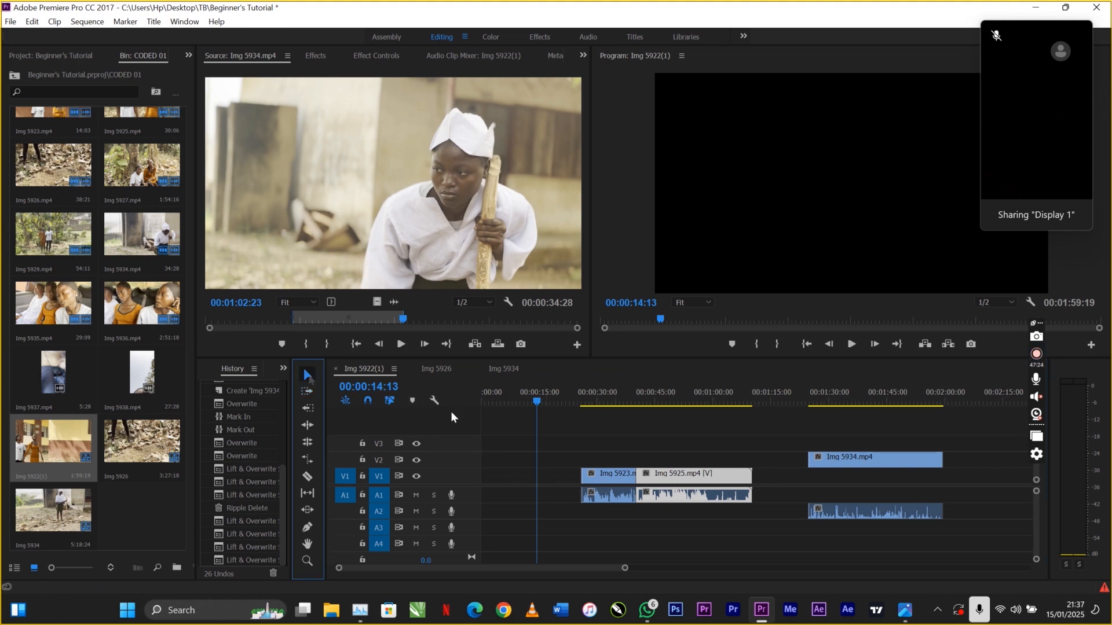
pyautogui.click(658, 461)
pyautogui.moveTo(603, 448); pyautogui.dragTo(654, 492)
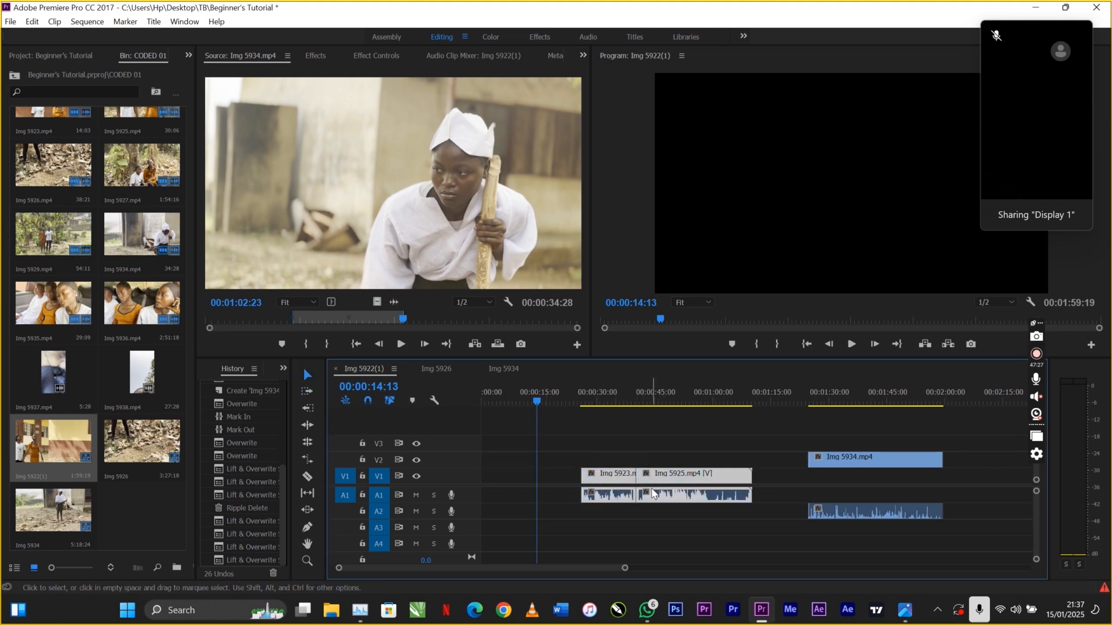
pyautogui.rightClick(657, 494)
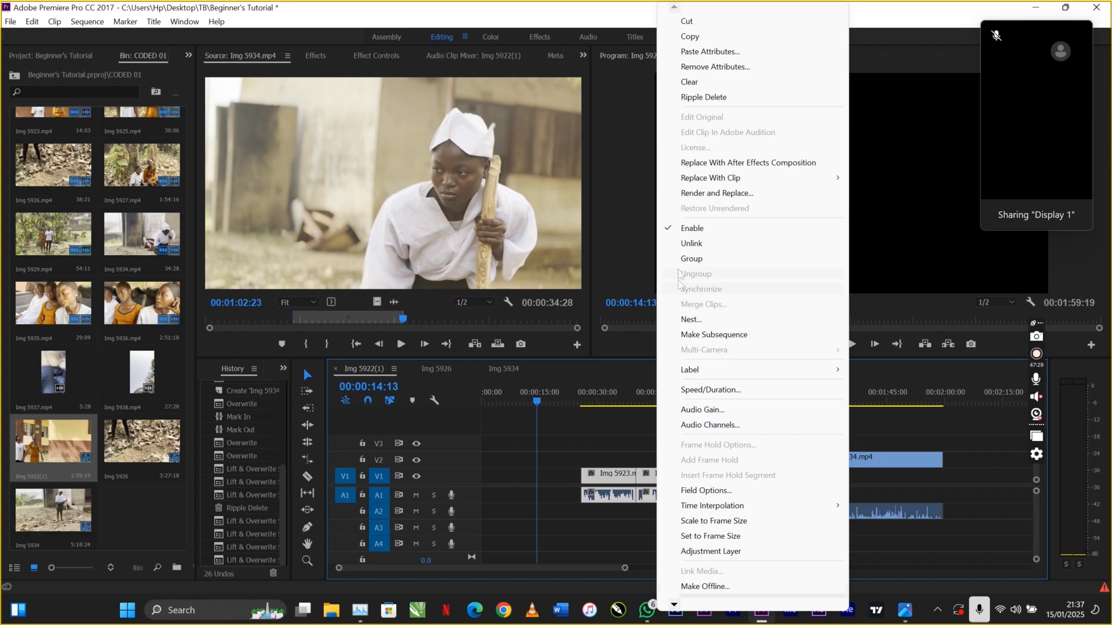
pyautogui.click(682, 239)
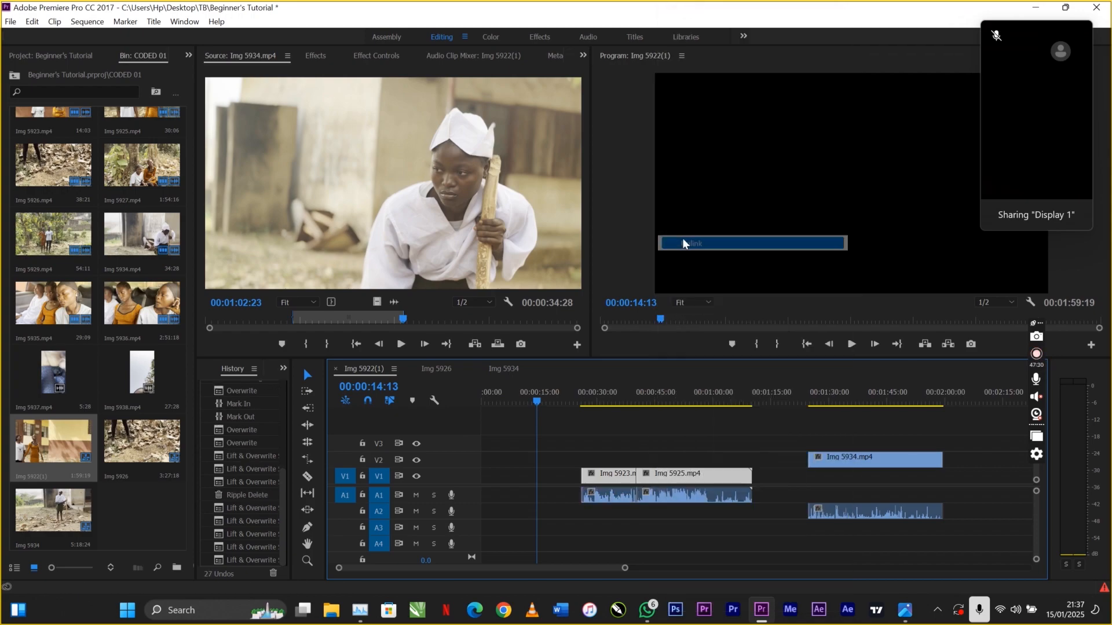
pyautogui.click(642, 456)
pyautogui.moveTo(603, 445); pyautogui.dragTo(658, 478)
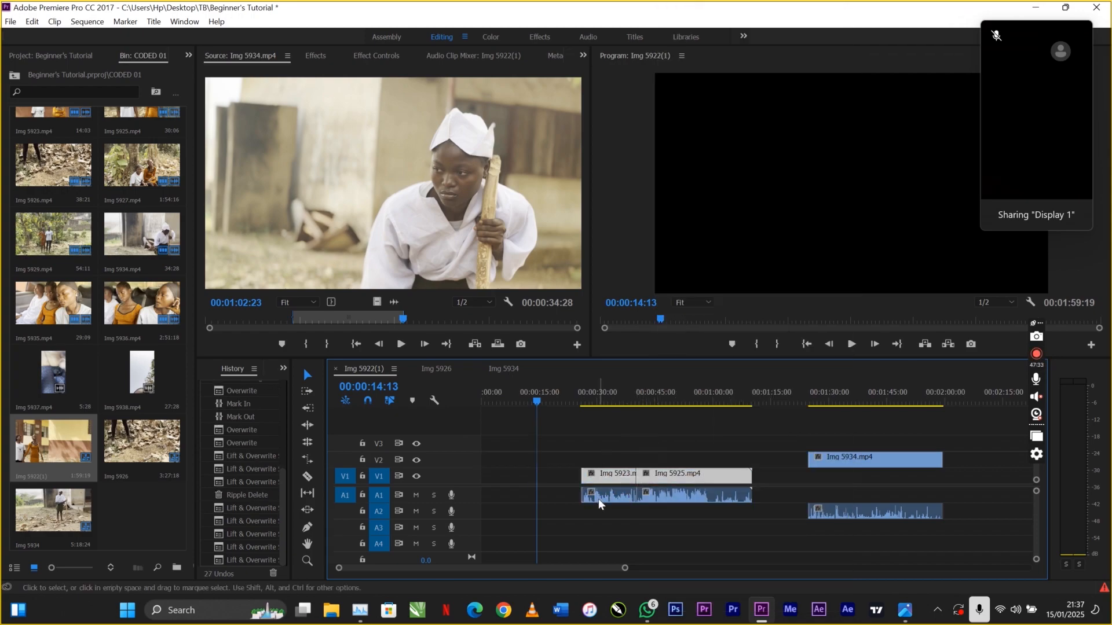
pyautogui.click(599, 515)
# Use Track Select Forward to select every clip on all tracks, then only those on V1, A1, V2 and A2 in turn.
pyautogui.press('a')
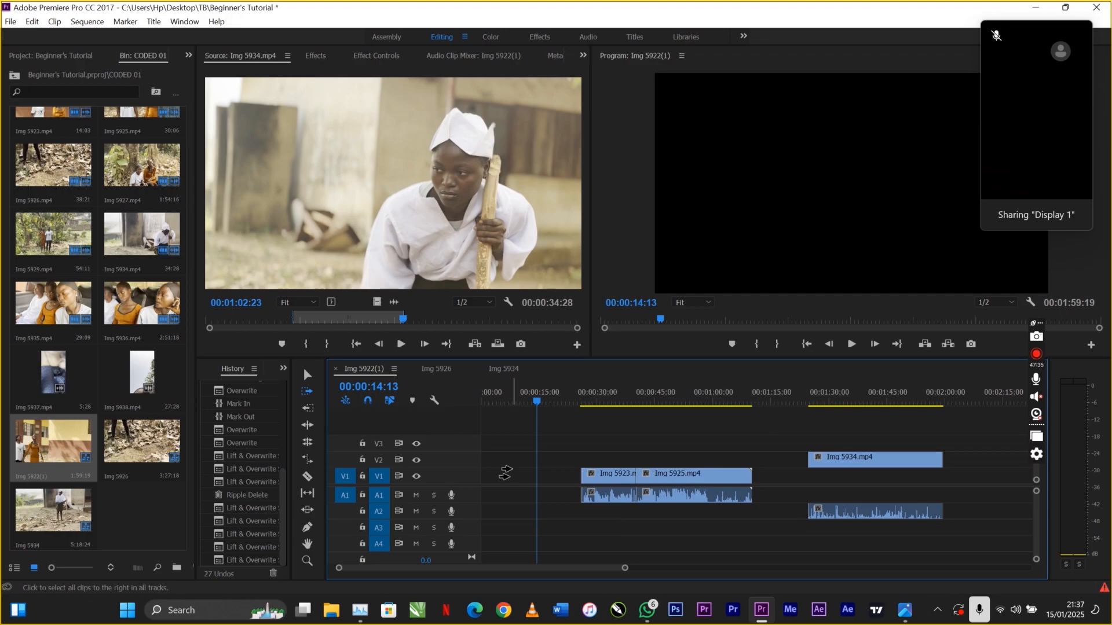
pyautogui.click(509, 476)
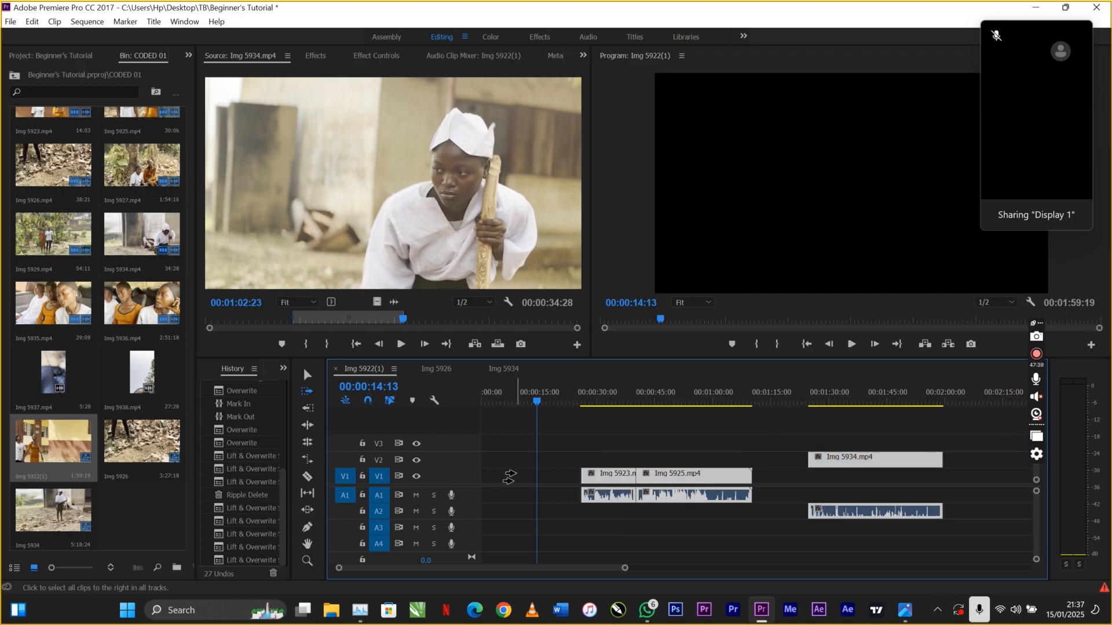
pyautogui.press('v')
pyautogui.click(516, 474)
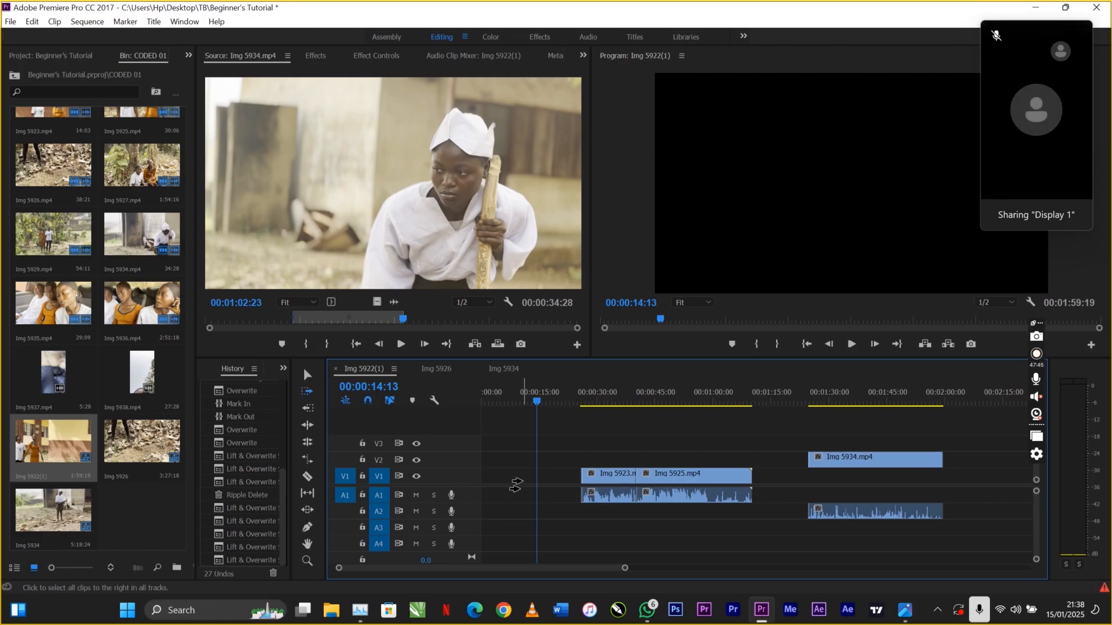
pyautogui.press('a')
pyautogui.click(520, 476)
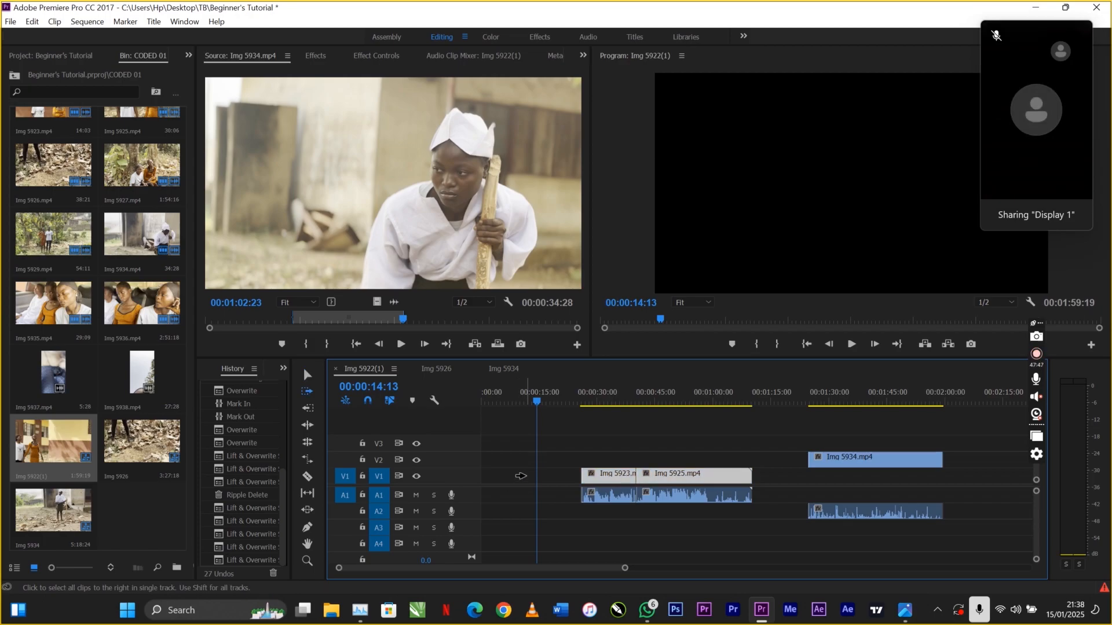
pyautogui.click(507, 495)
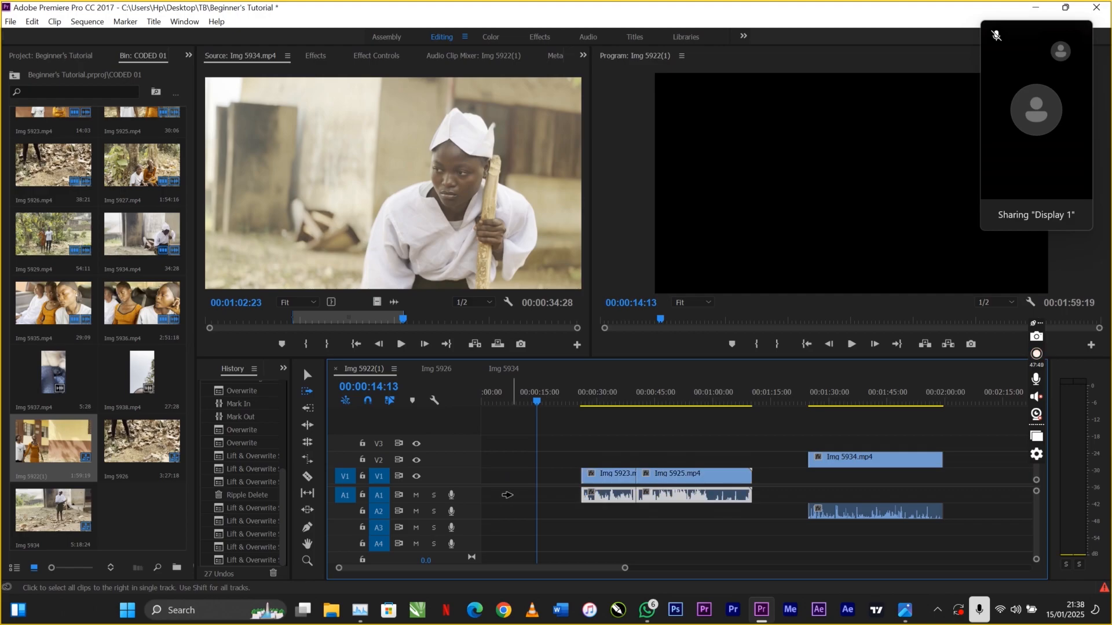
pyautogui.click(778, 460)
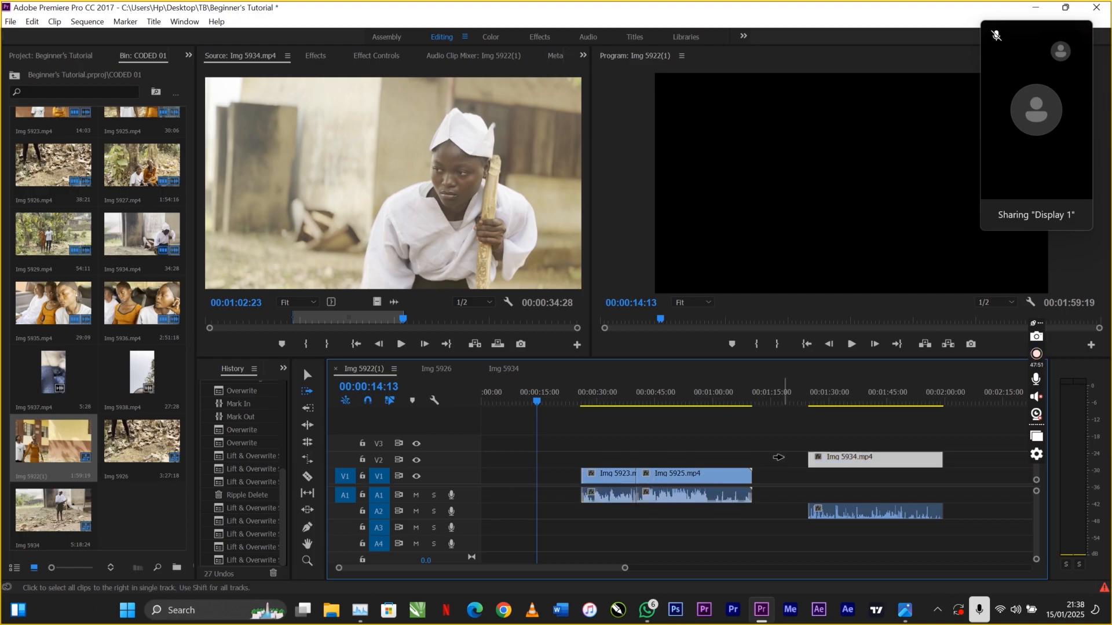
pyautogui.click(776, 512)
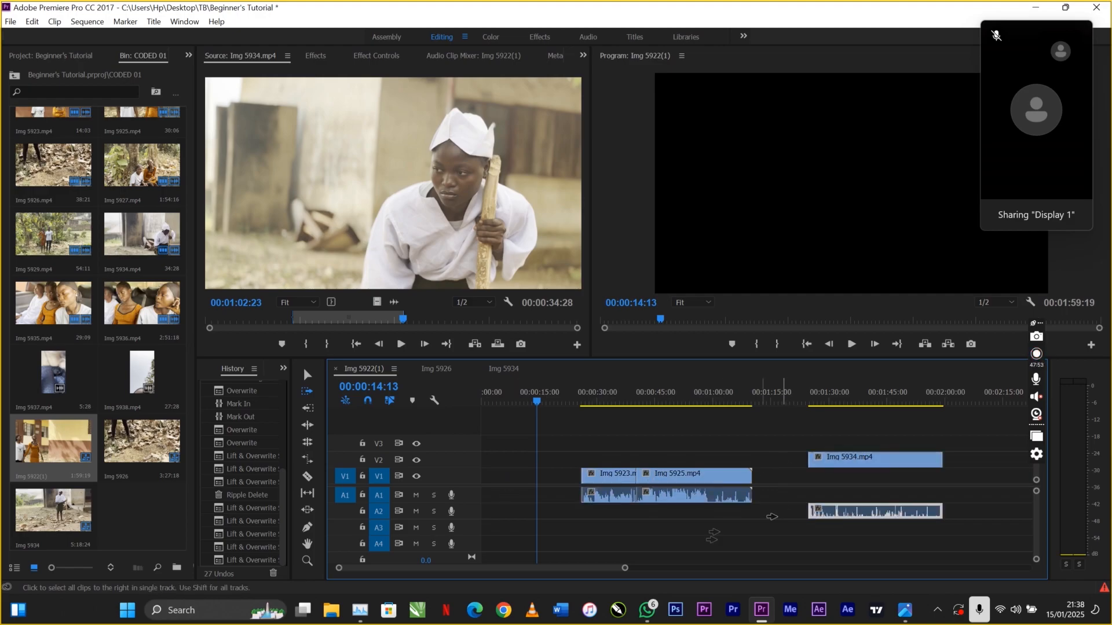
# Use single-track Track Select Backward to select only the clips on V1, and then only those on A1.
pyautogui.click(312, 408)
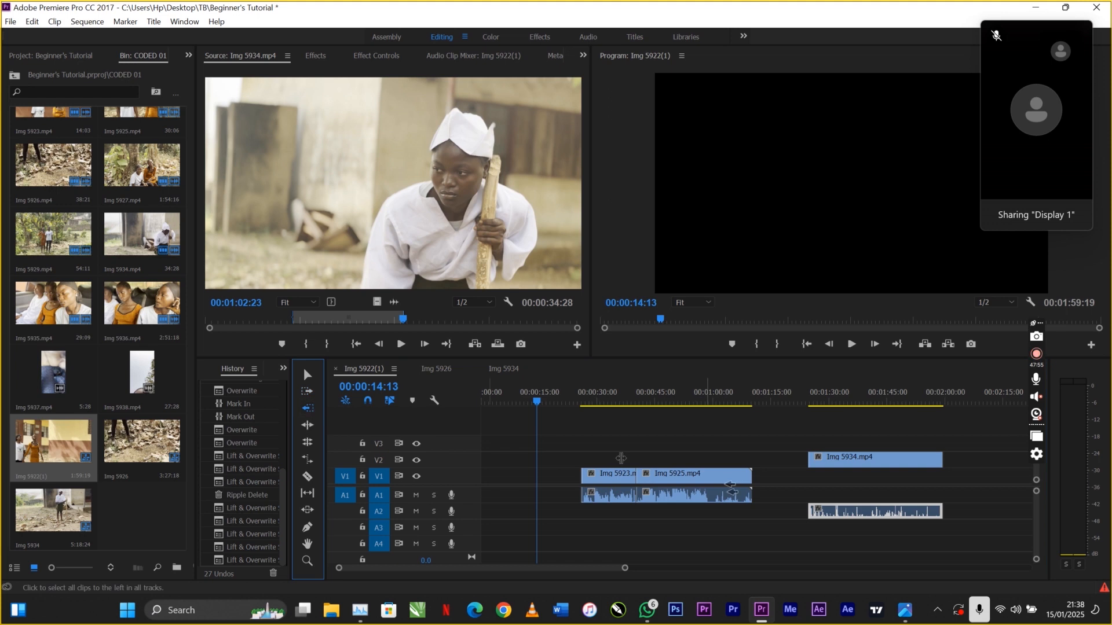
pyautogui.click(794, 486)
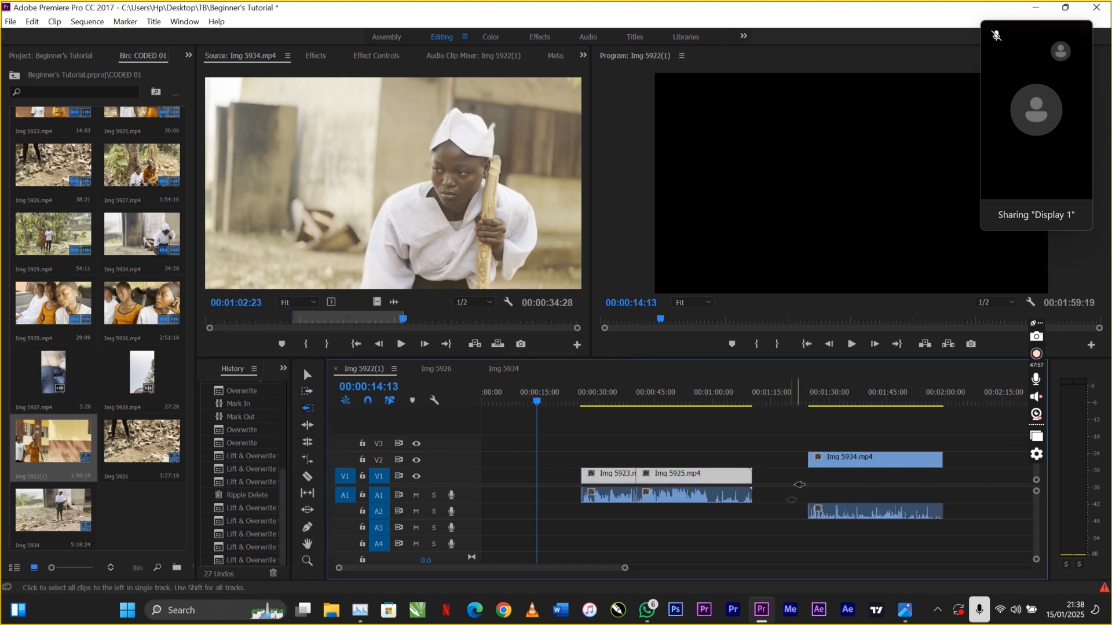
pyautogui.click(790, 499)
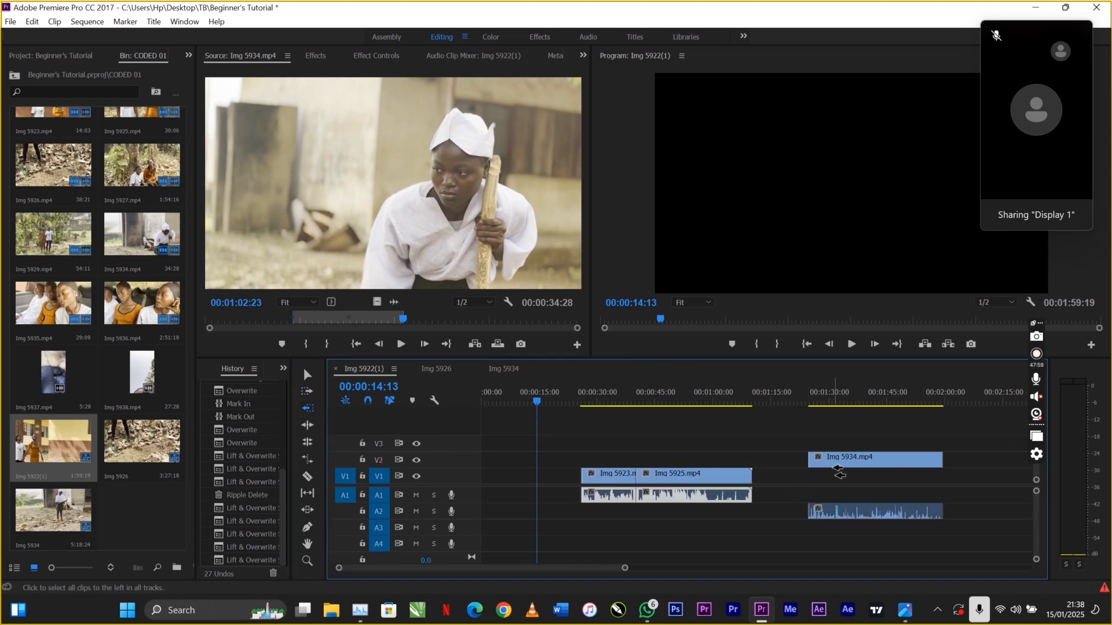
# Select the video and audio of Img 5923.mp4 on V1 and A1 with the Selection tool and unlink them.
pyautogui.click(307, 374)
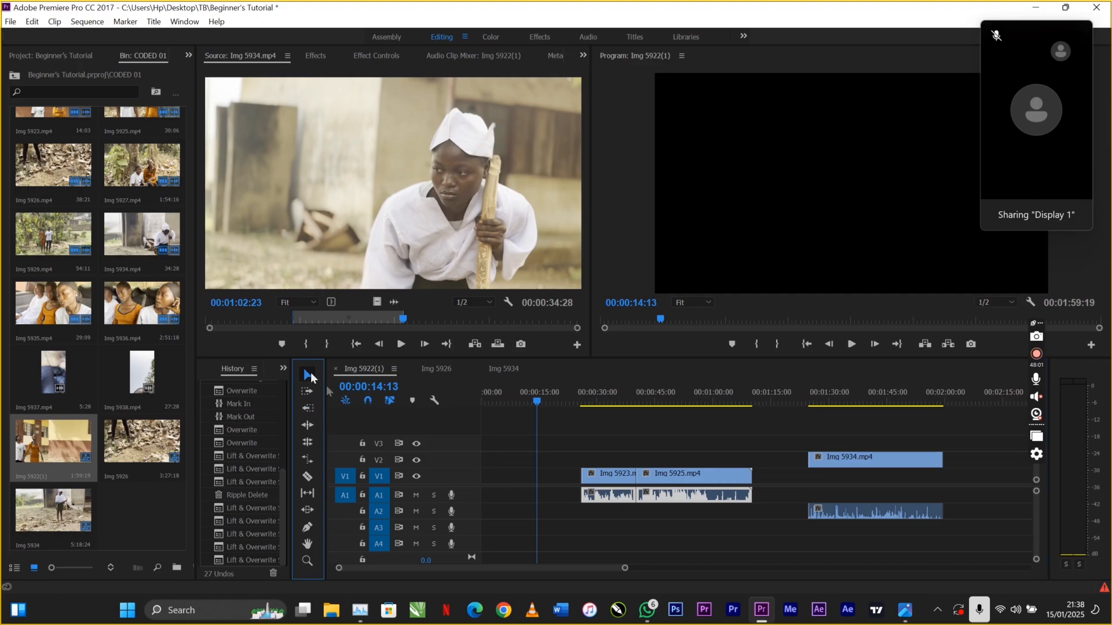
pyautogui.moveTo(569, 437); pyautogui.dragTo(614, 494)
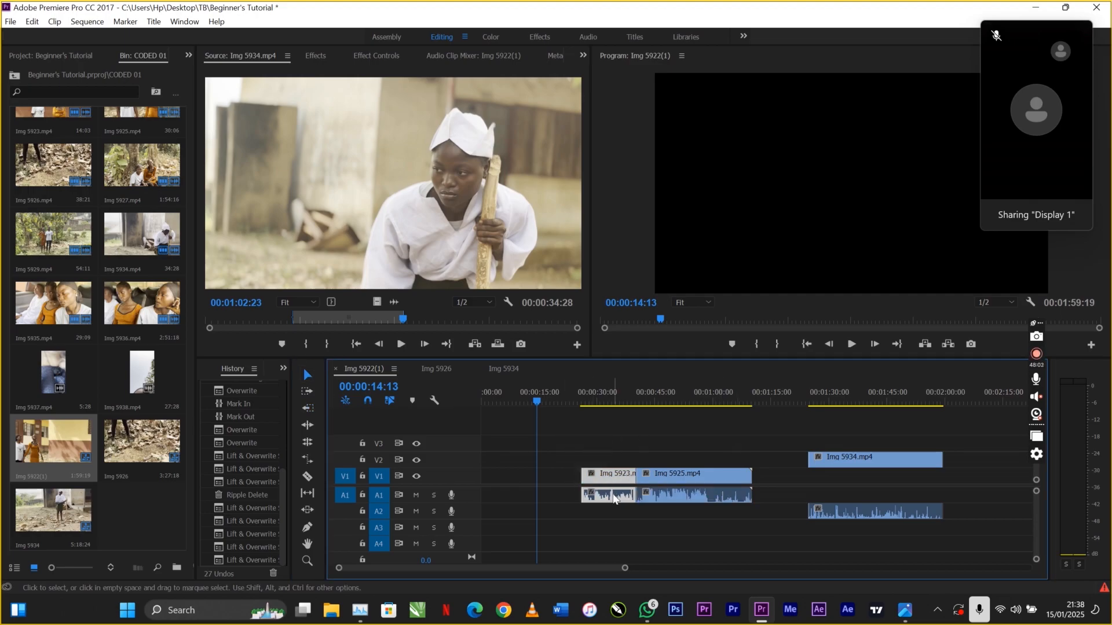
pyautogui.rightClick(614, 493)
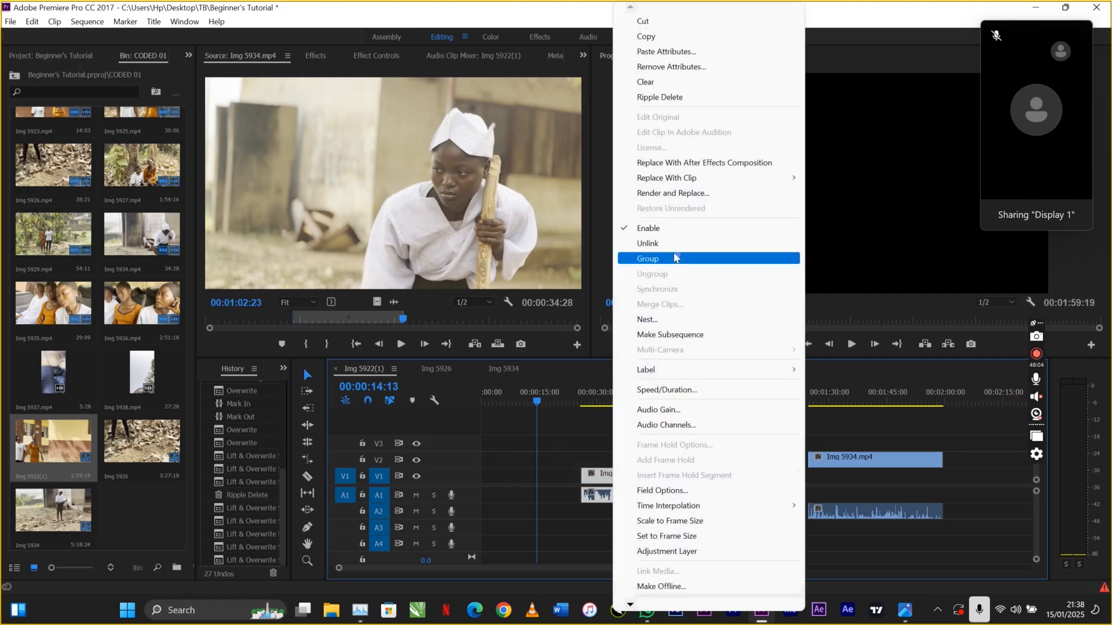
pyautogui.click(593, 432)
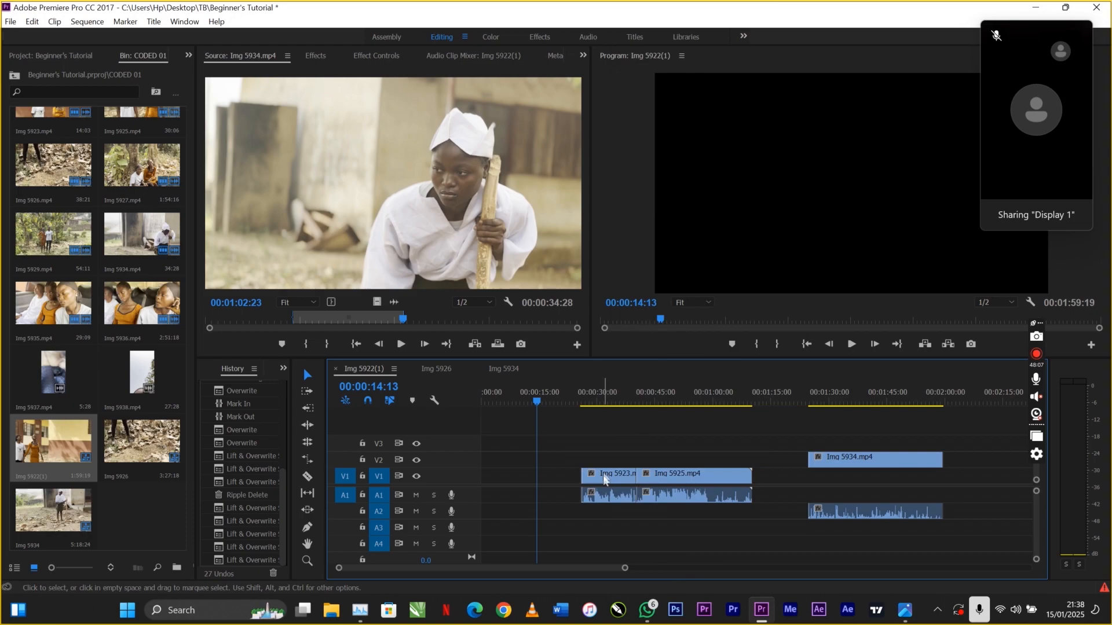
pyautogui.moveTo(606, 442); pyautogui.dragTo(611, 491)
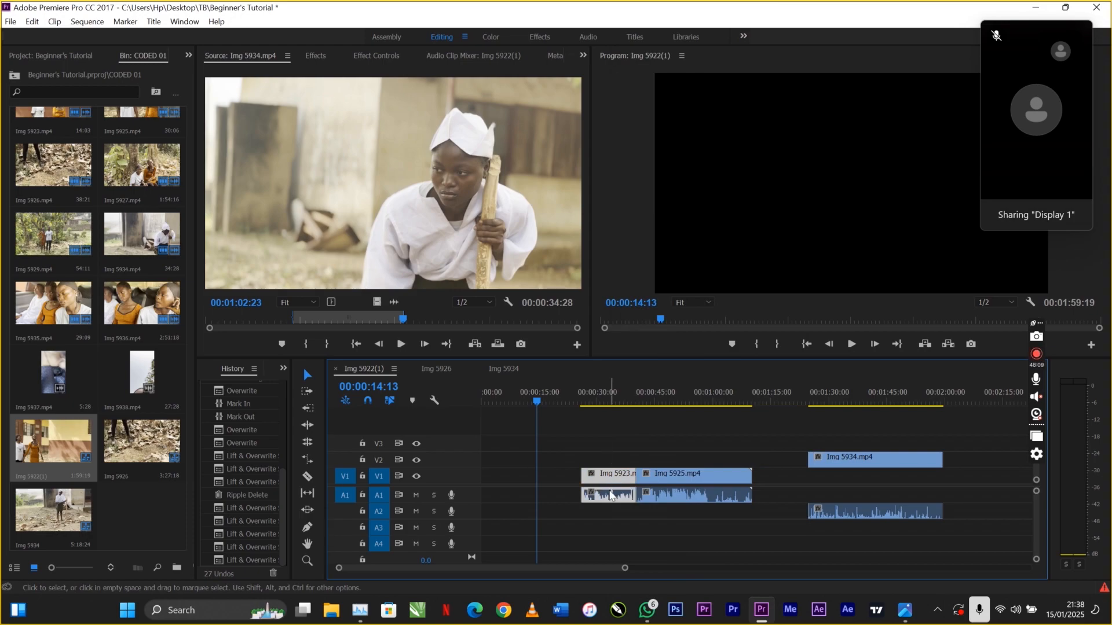
pyautogui.rightClick(611, 491)
pyautogui.click(658, 239)
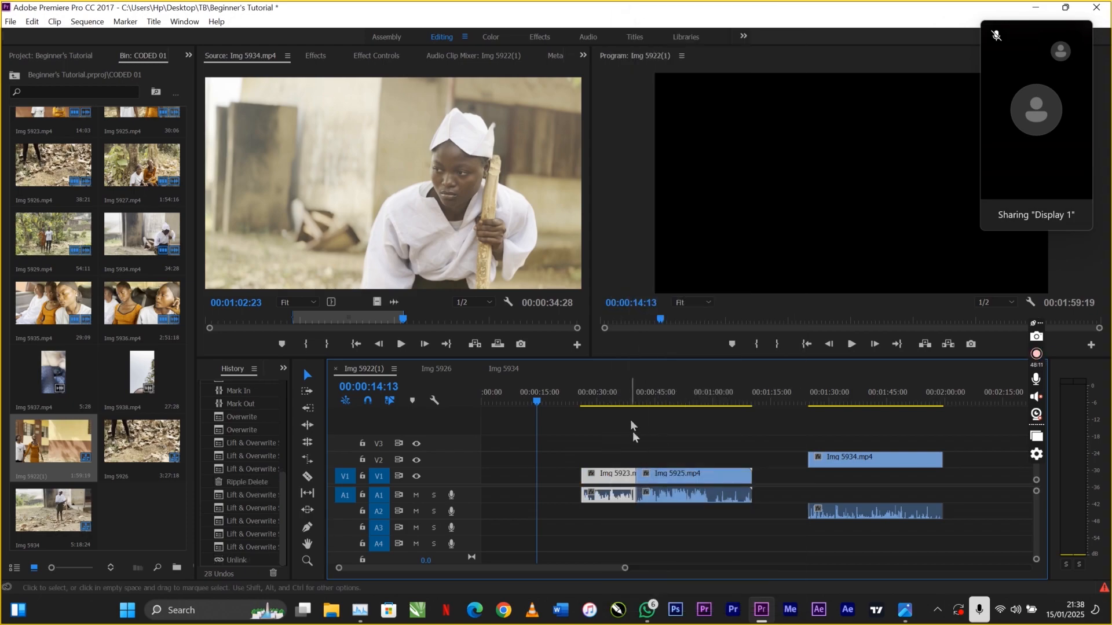
# Link the video and audio of Img 5925.mp4 and move the clip later to start at about 00:00:44.
pyautogui.moveTo(664, 442); pyautogui.dragTo(697, 504)
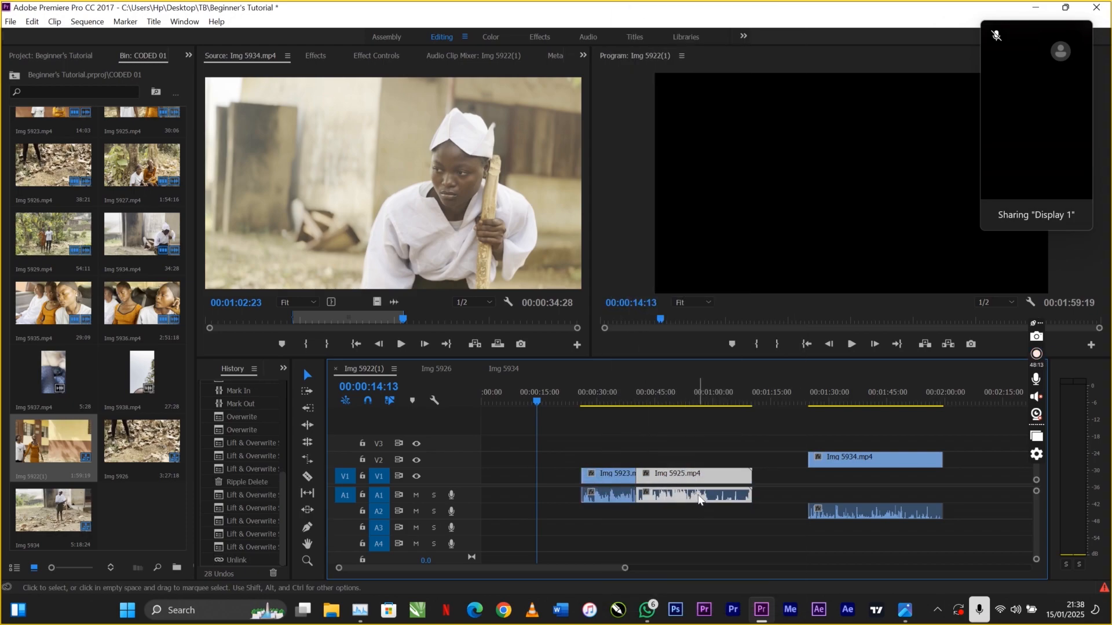
pyautogui.rightClick(698, 500)
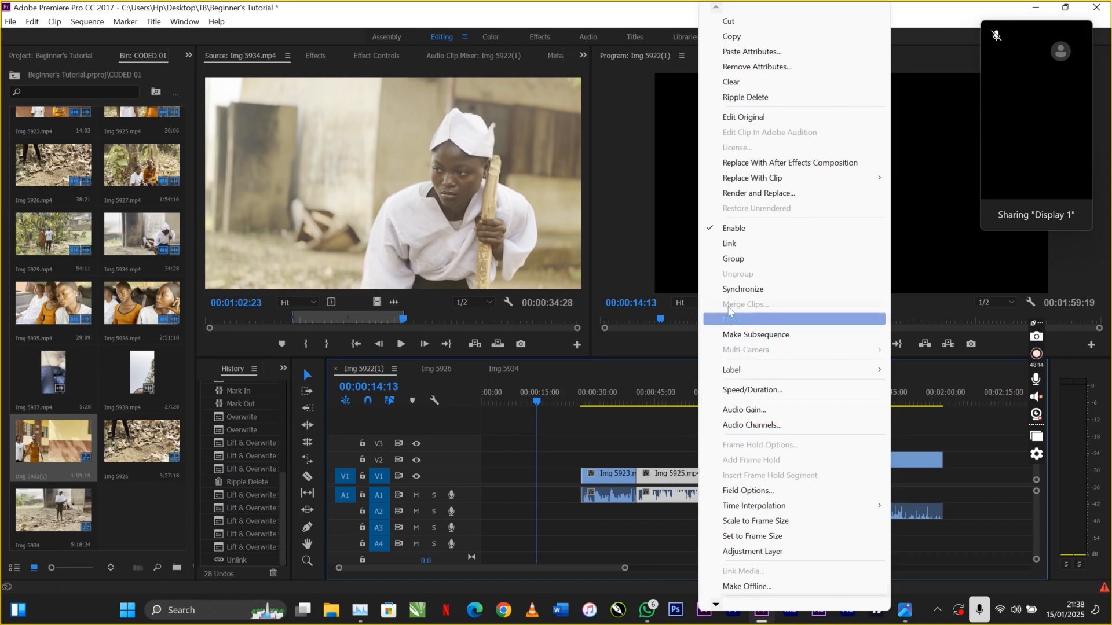
pyautogui.click(732, 243)
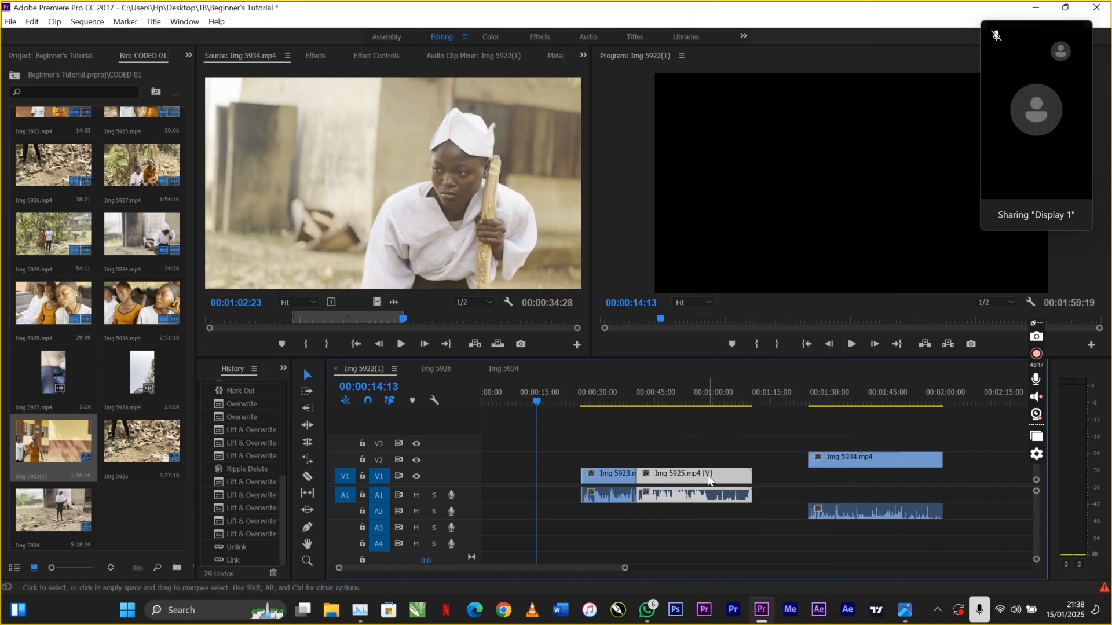
pyautogui.moveTo(710, 476); pyautogui.dragTo(724, 478)
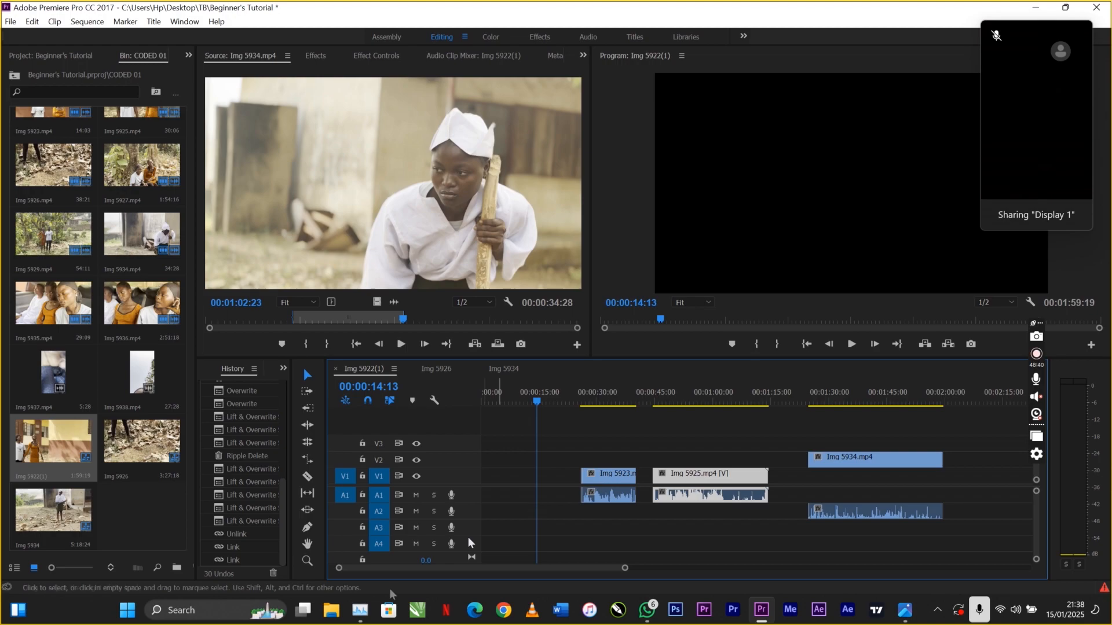
# Cut Img 5923.mp4 and Img 5925.mp4 on V1 into three pieces each with the Razor tool.
pyautogui.click(314, 474)
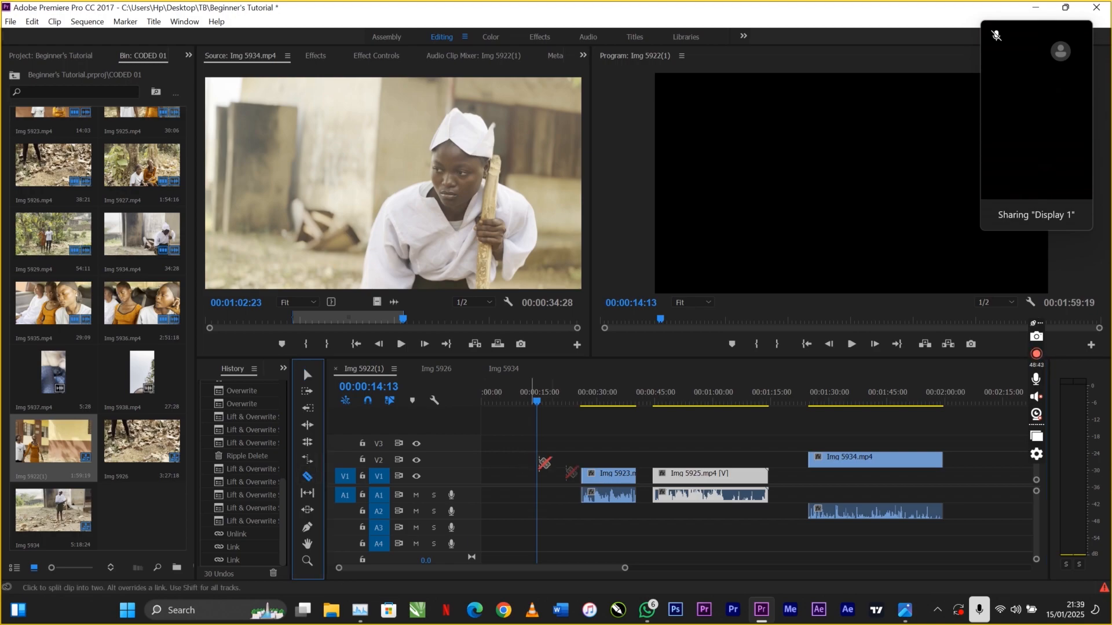
pyautogui.click(620, 476)
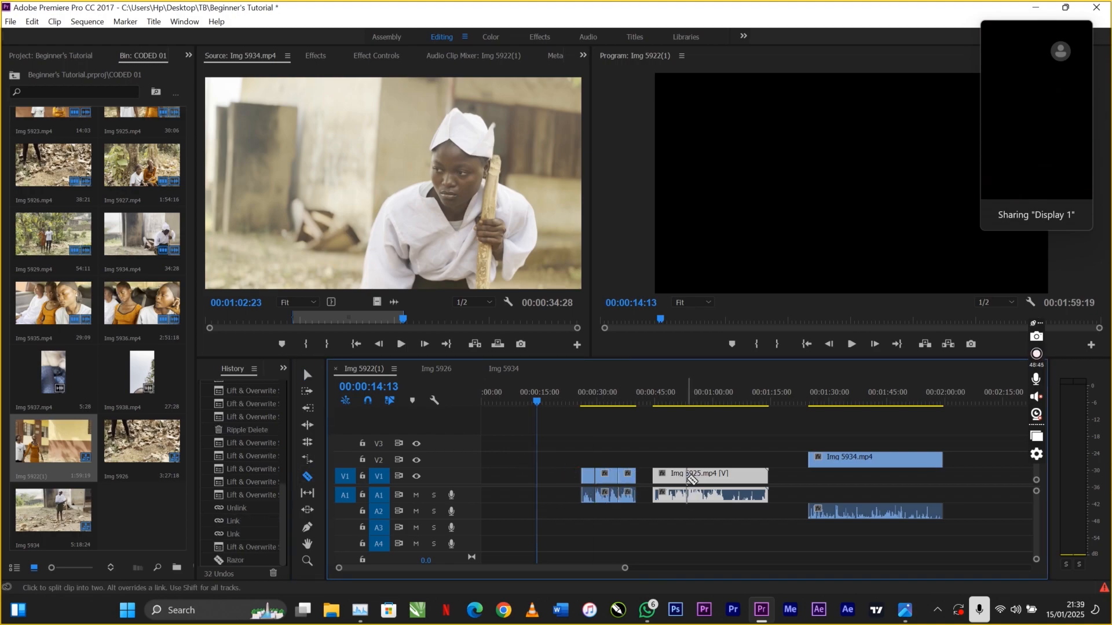
pyautogui.click(686, 476)
pyautogui.click(731, 477)
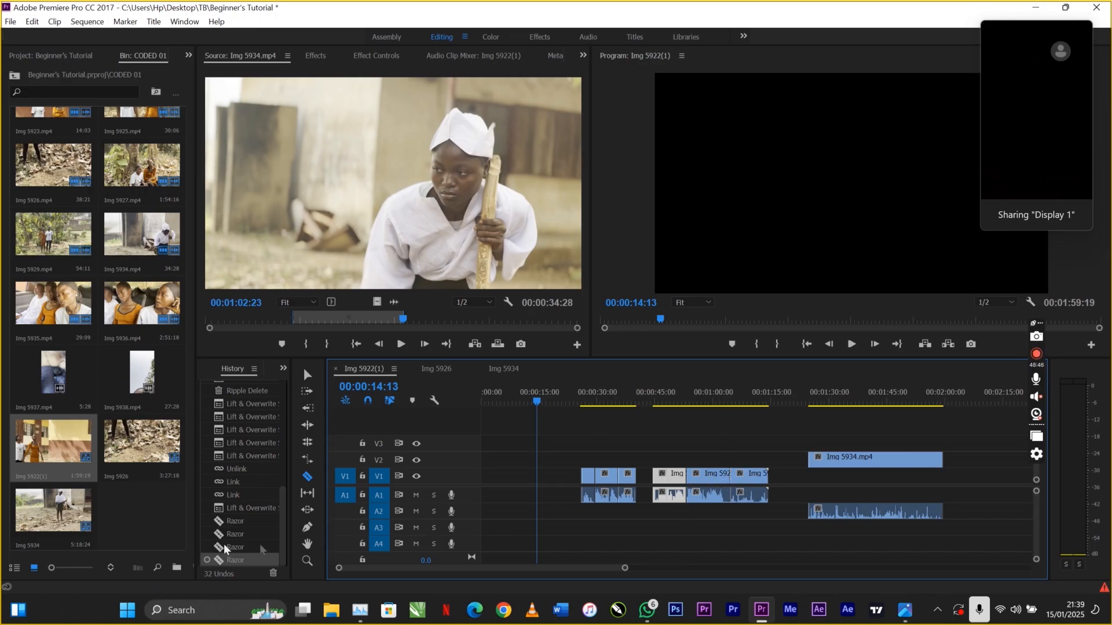
# With the Pen tool, select the middle and last pieces of Img 5925.mp4, and then Img 5934.mp4 on V2, in turn.
pyautogui.click(308, 528)
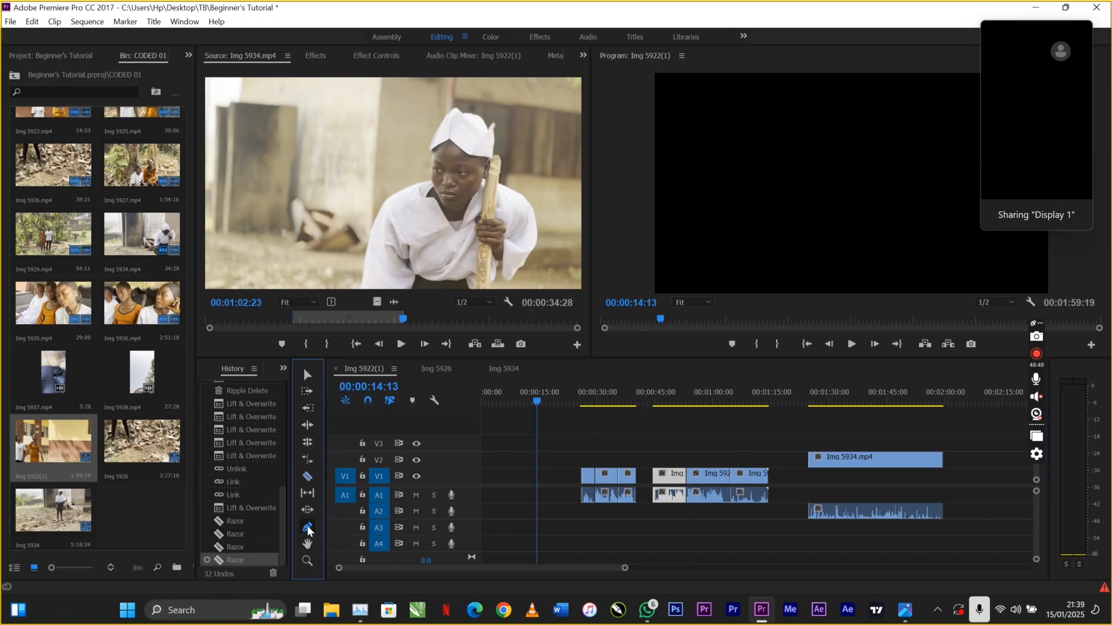
pyautogui.click(716, 484)
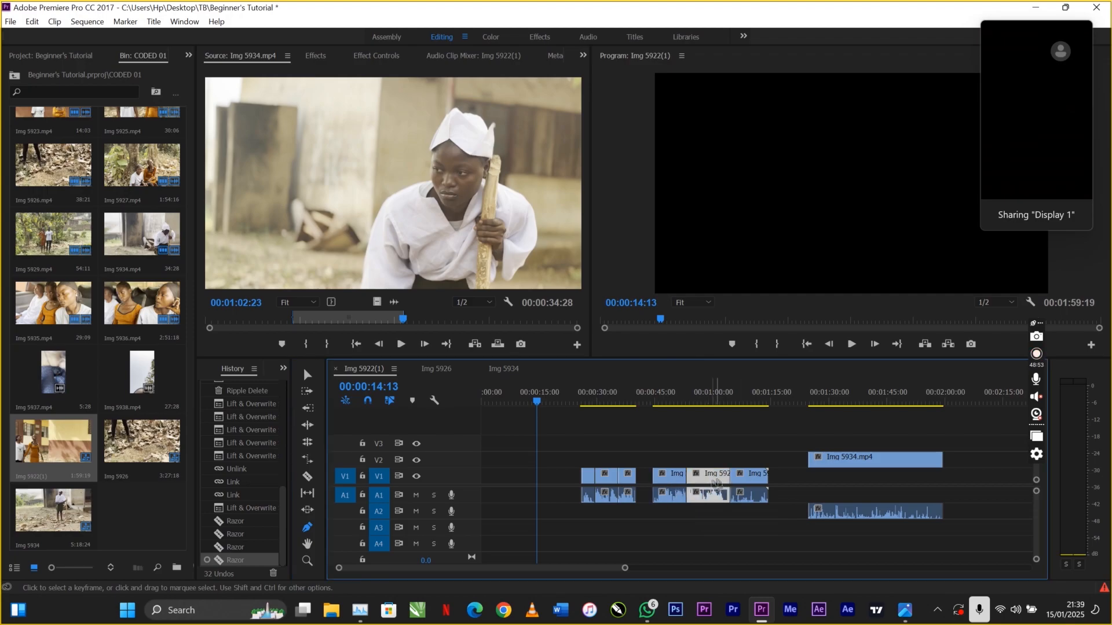
pyautogui.click(748, 481)
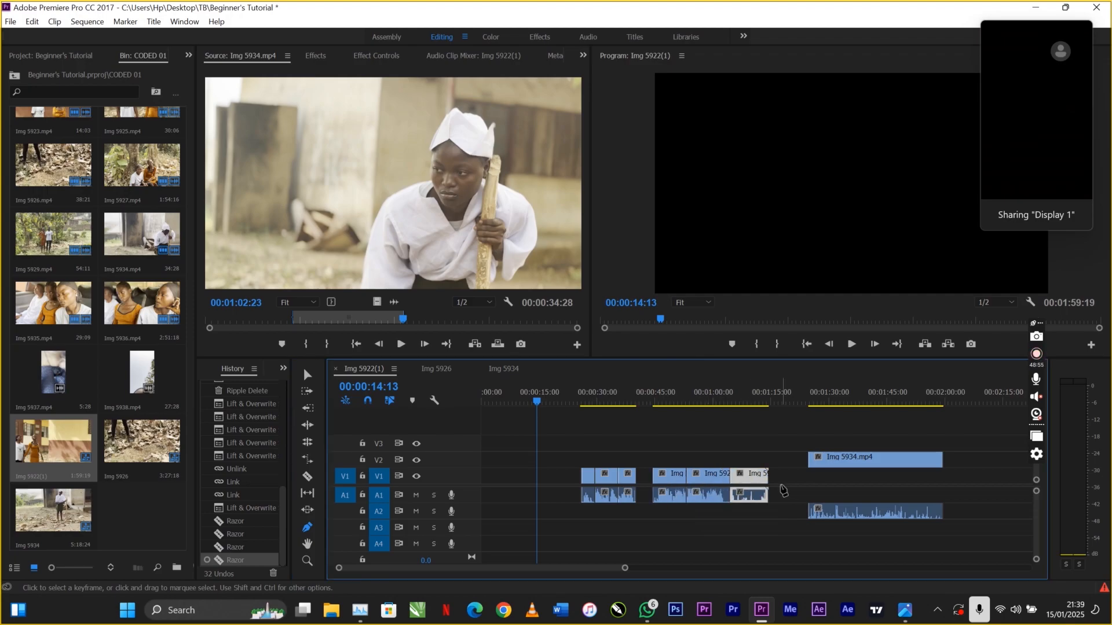
pyautogui.click(818, 465)
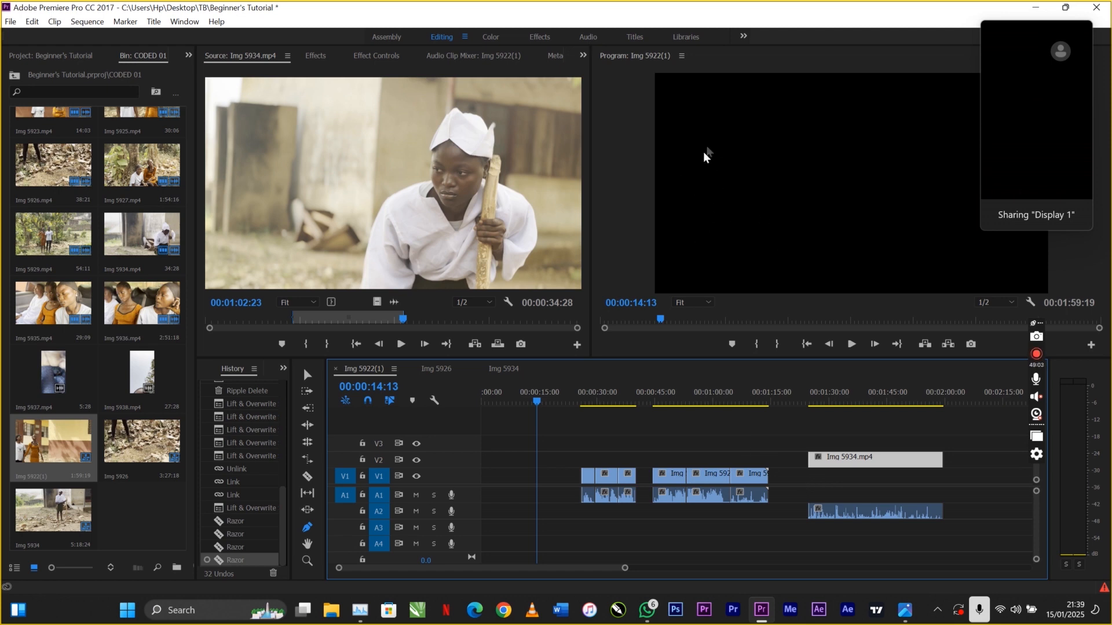
# Move the playhead to 00:00:47:17, select the first piece of Img 5925.mp4 and expand its Opacity settings in the effect controls.
pyautogui.click(666, 401)
pyautogui.click(667, 400)
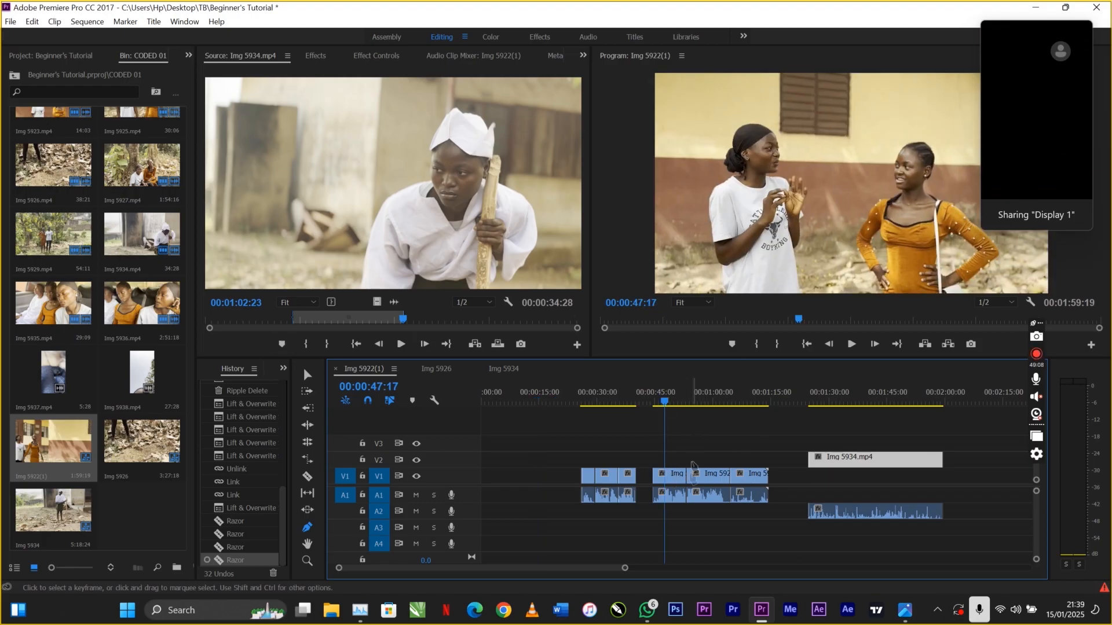
pyautogui.click(681, 476)
pyautogui.click(707, 265)
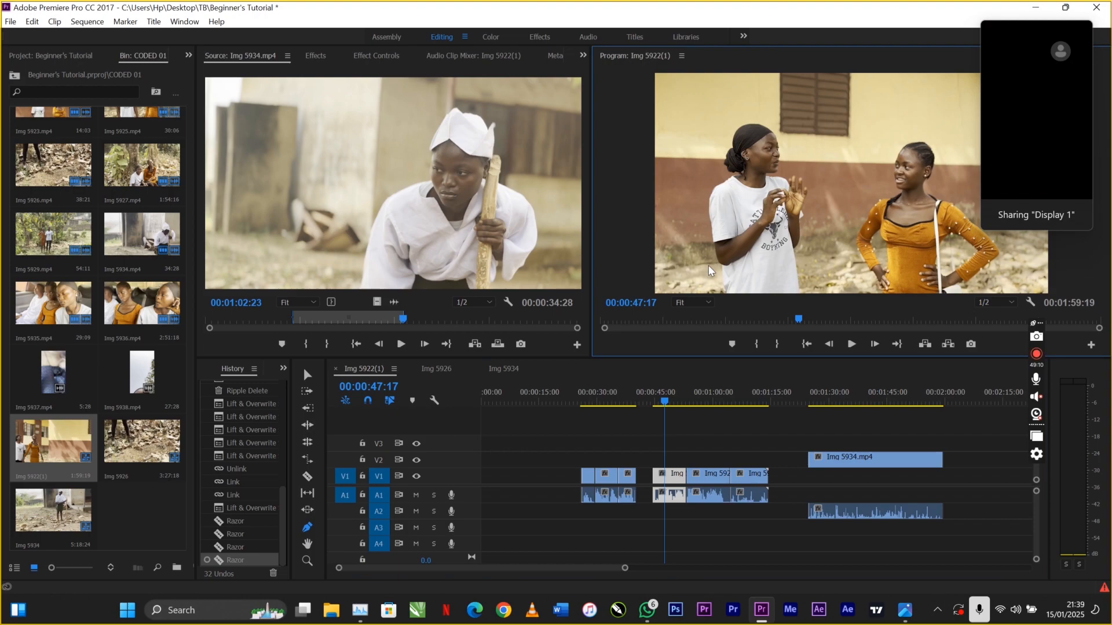
pyautogui.click(369, 55)
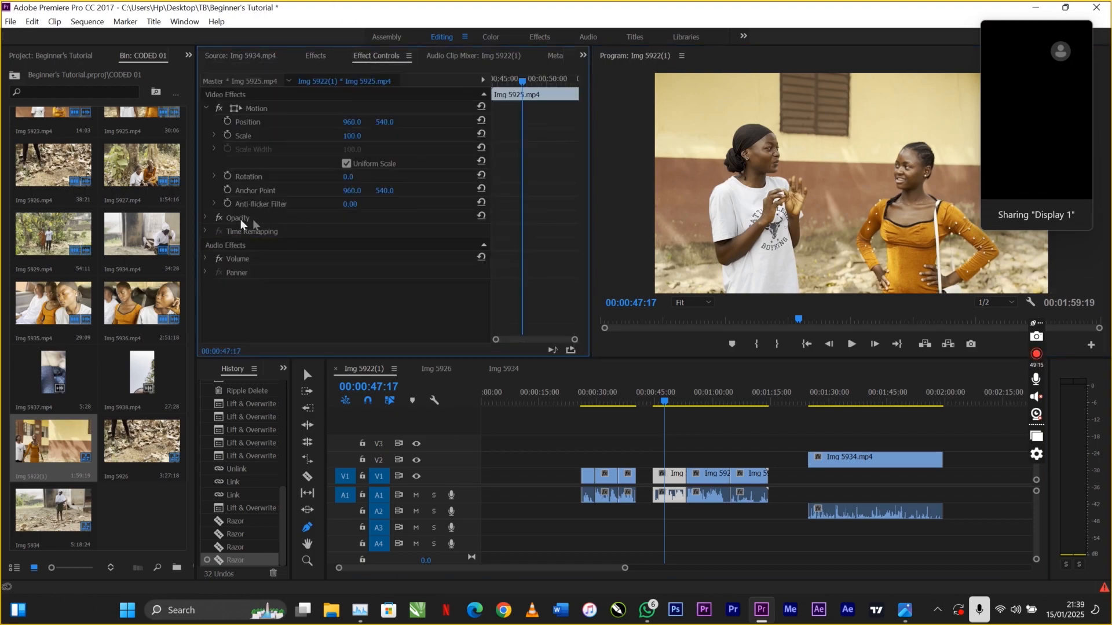
pyautogui.click(204, 217)
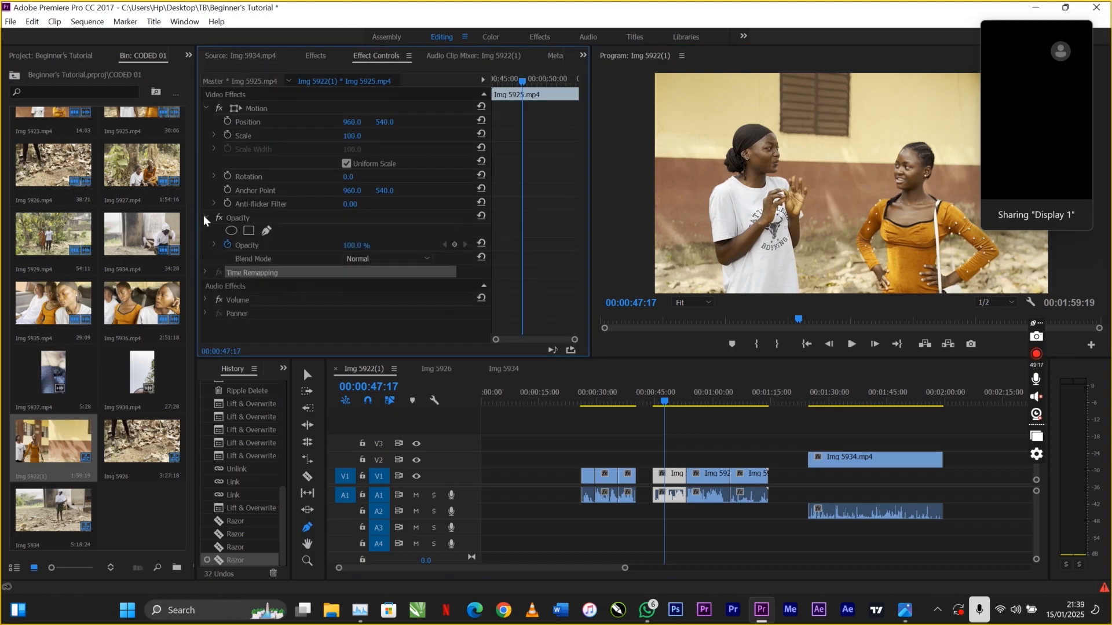
# Add a free-draw opacity mask to the first piece of Img 5925.mp4, outlining the face and upper body of the woman in white.
pyautogui.click(267, 231)
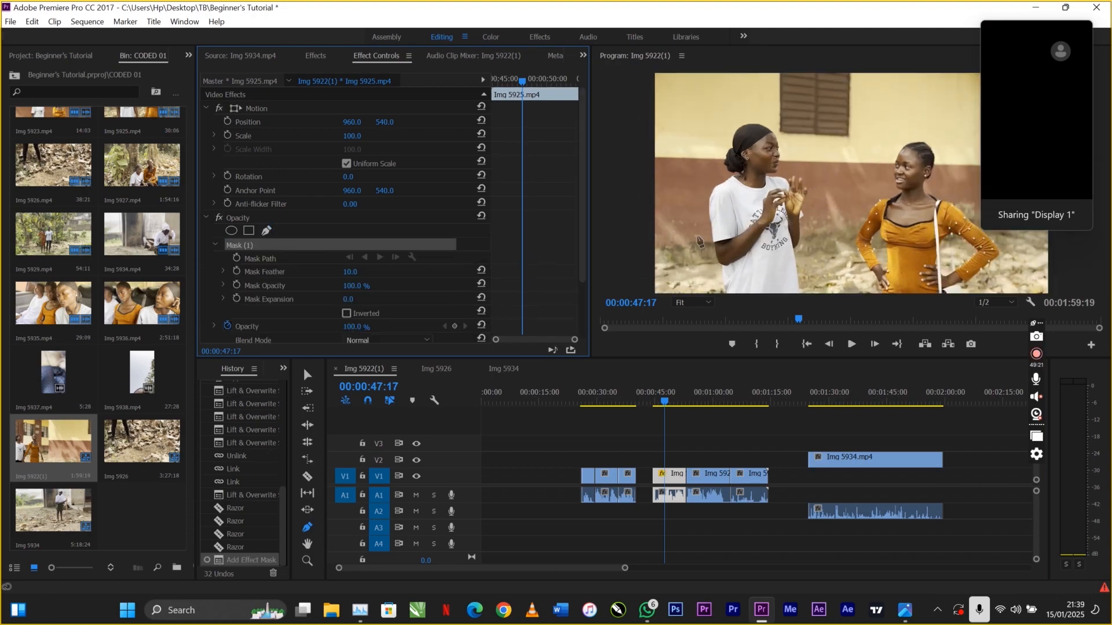
pyautogui.click(689, 242)
pyautogui.click(725, 152)
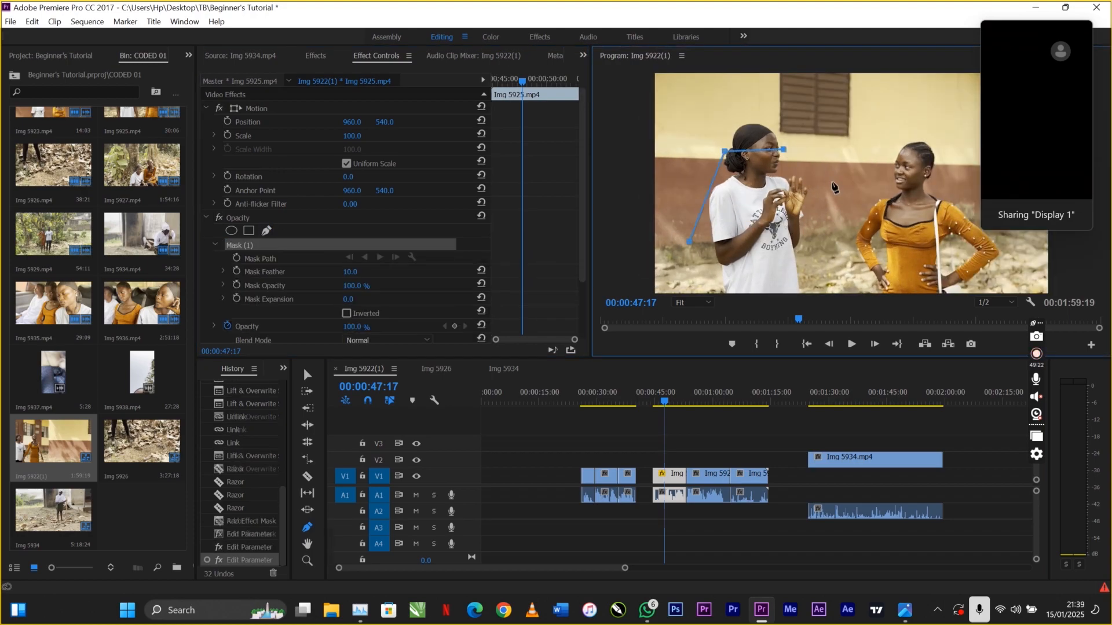
pyautogui.click(784, 150)
pyautogui.click(832, 183)
pyautogui.click(798, 213)
pyautogui.click(782, 235)
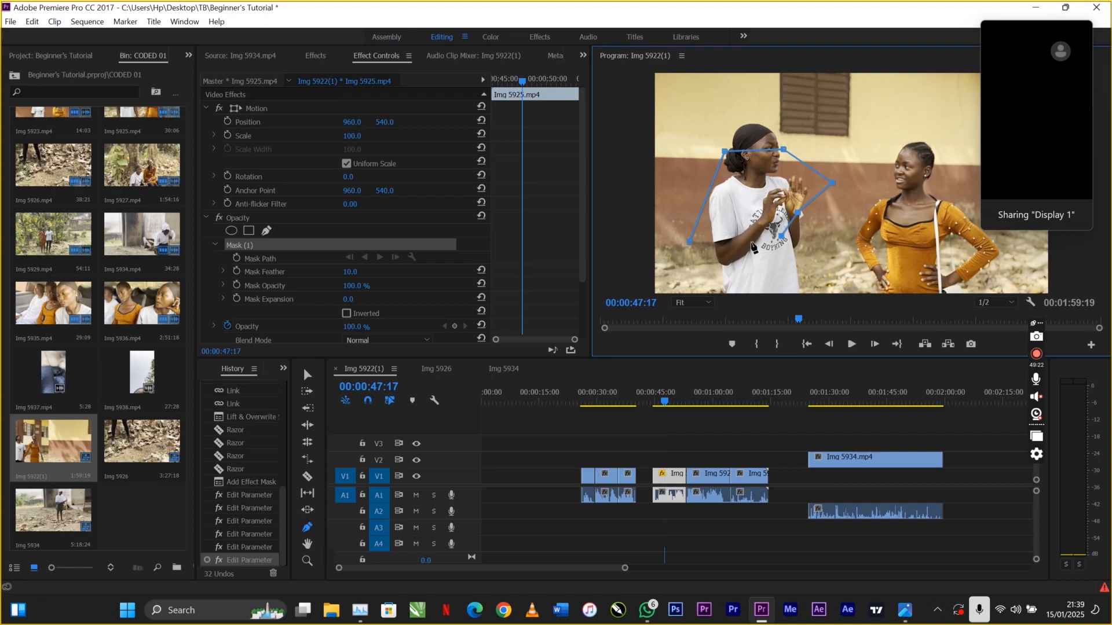
pyautogui.click(751, 243)
pyautogui.click(729, 251)
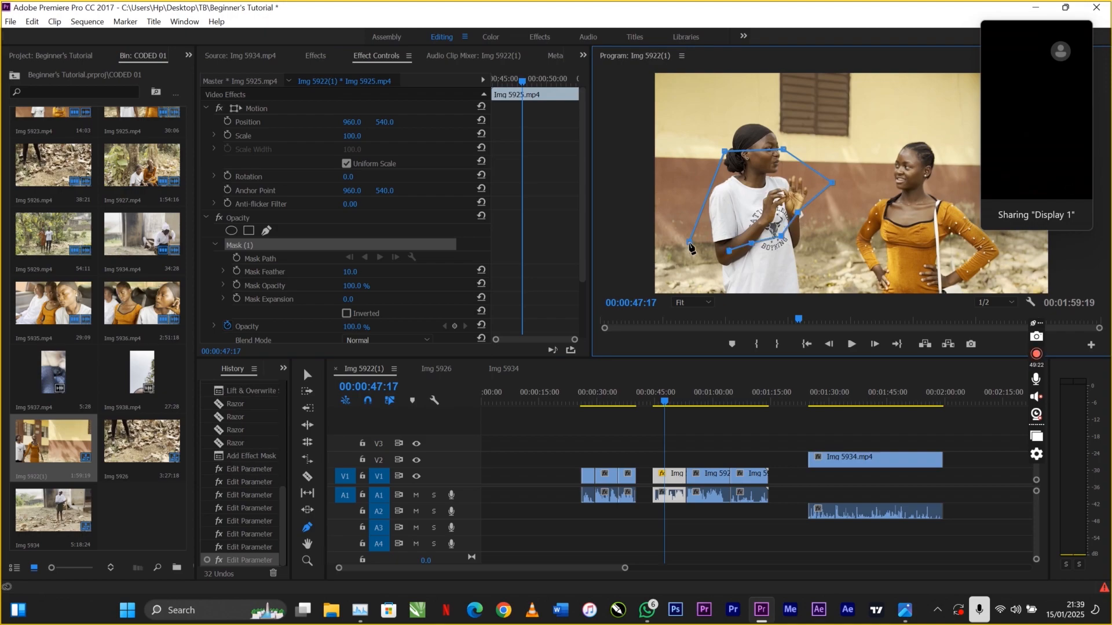
pyautogui.click(689, 242)
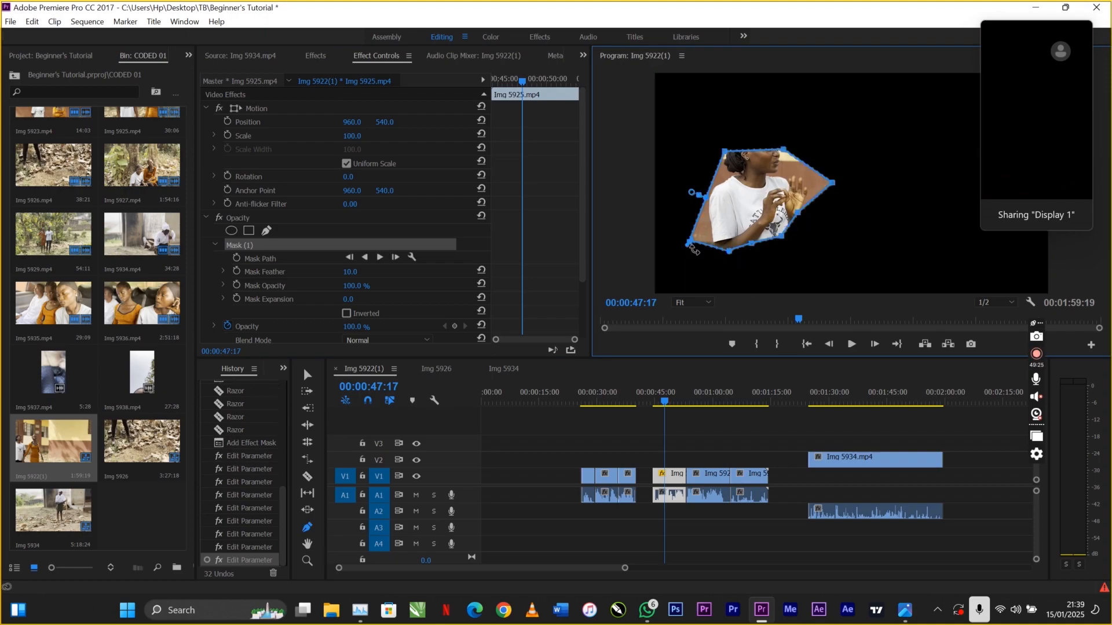
# Invert the opacity mask and add an opacity keyframe of 100 % at the playhead.
pyautogui.click(346, 314)
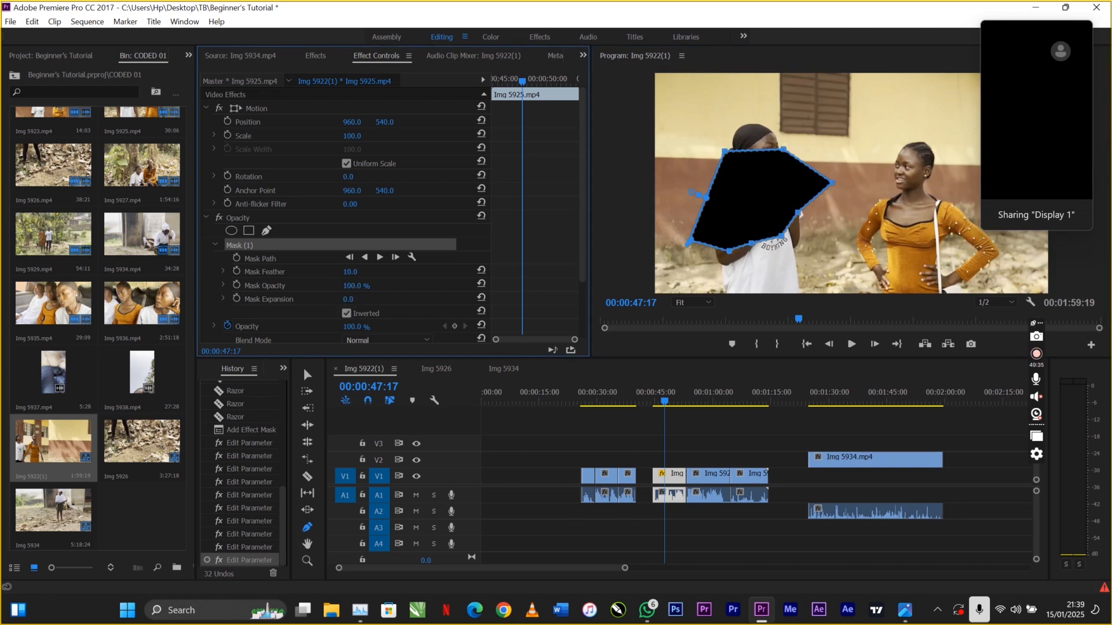
pyautogui.moveTo(355, 327)
pyautogui.mouseDown()
pyautogui.moveTo(296, 327)
pyautogui.moveTo(354, 327)
pyautogui.mouseUp()
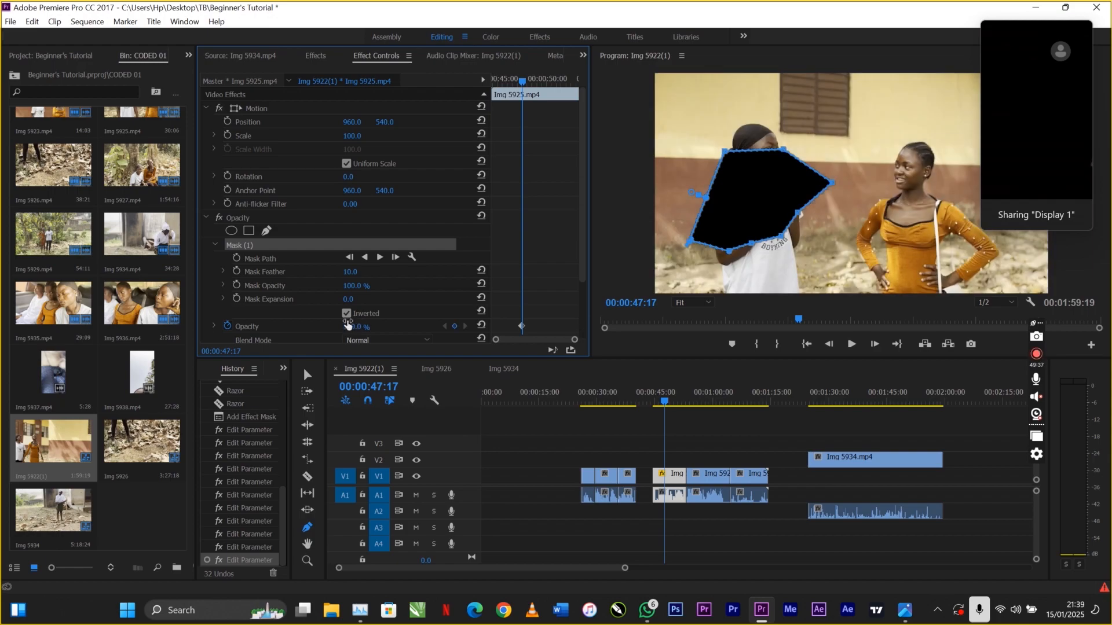
pyautogui.click(292, 231)
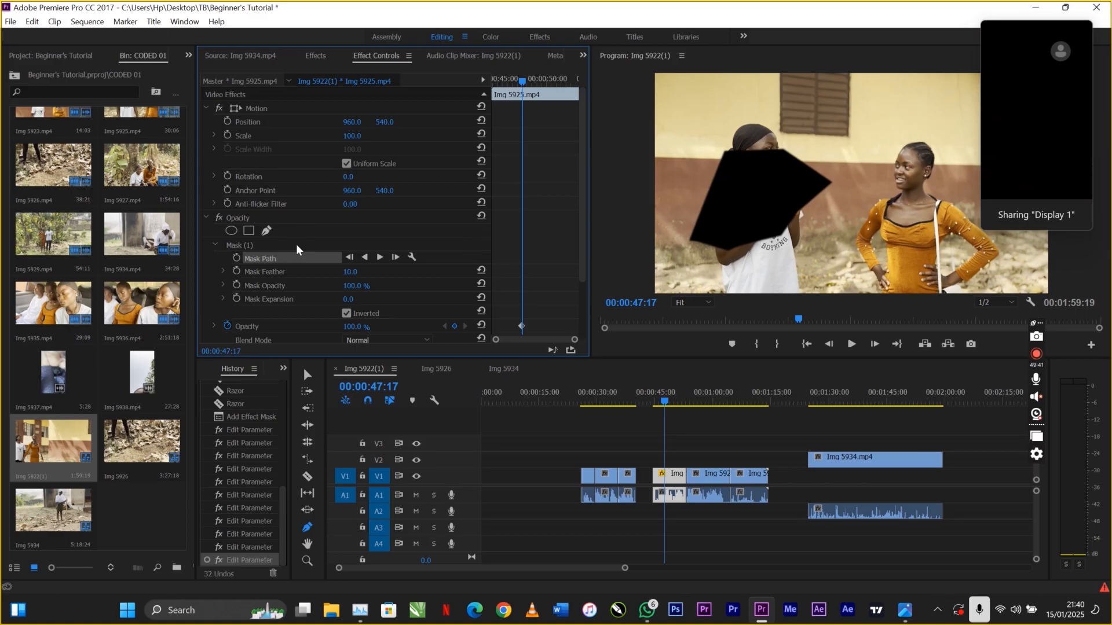
pyautogui.click(297, 246)
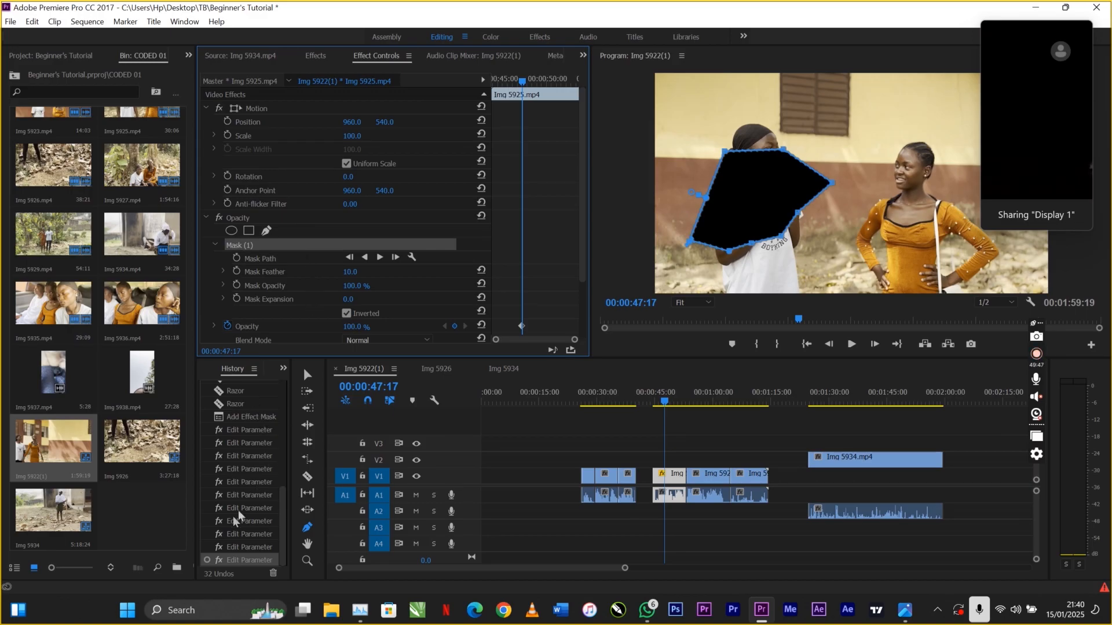
# Revert the history to the last razor cut to remove the opacity mask, and return to the Selection tool.
pyautogui.click(239, 404)
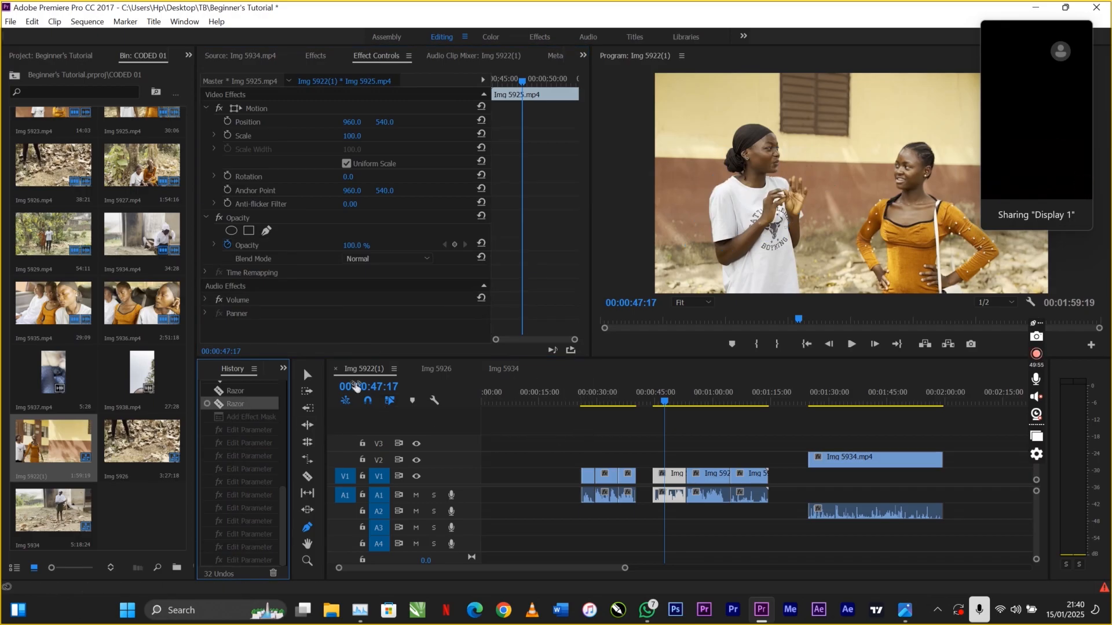
pyautogui.click(308, 375)
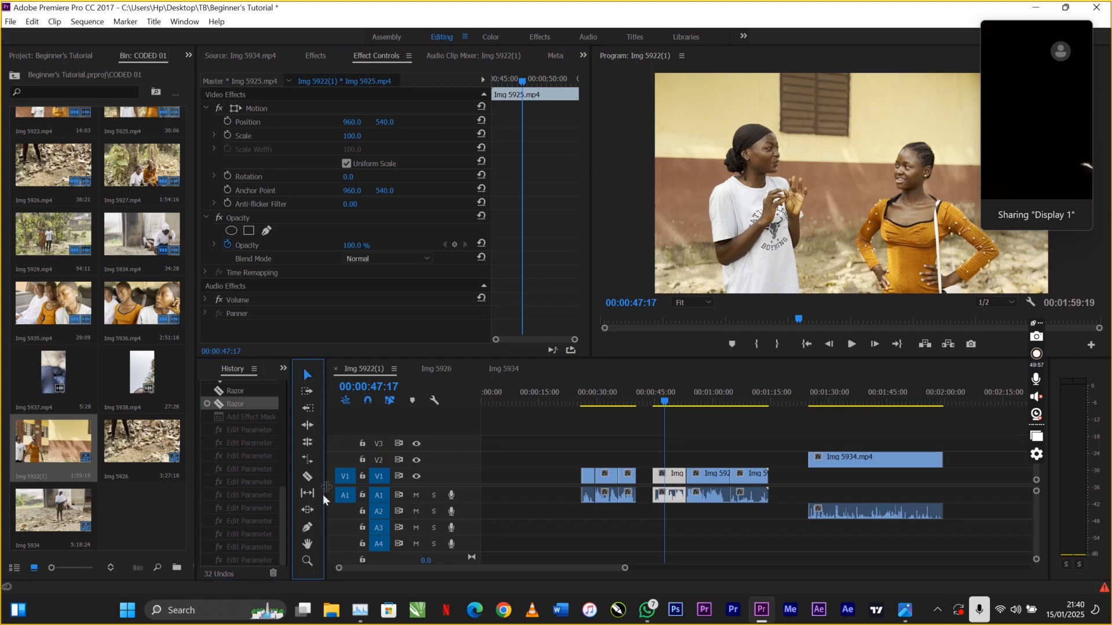
# Rate-stretch the Img 5934.mp4 video on V2 to 63.71 % speed, and speed it up to end about midway between 00:01:30:00 and 00:01:45:00.
pyautogui.click(308, 544)
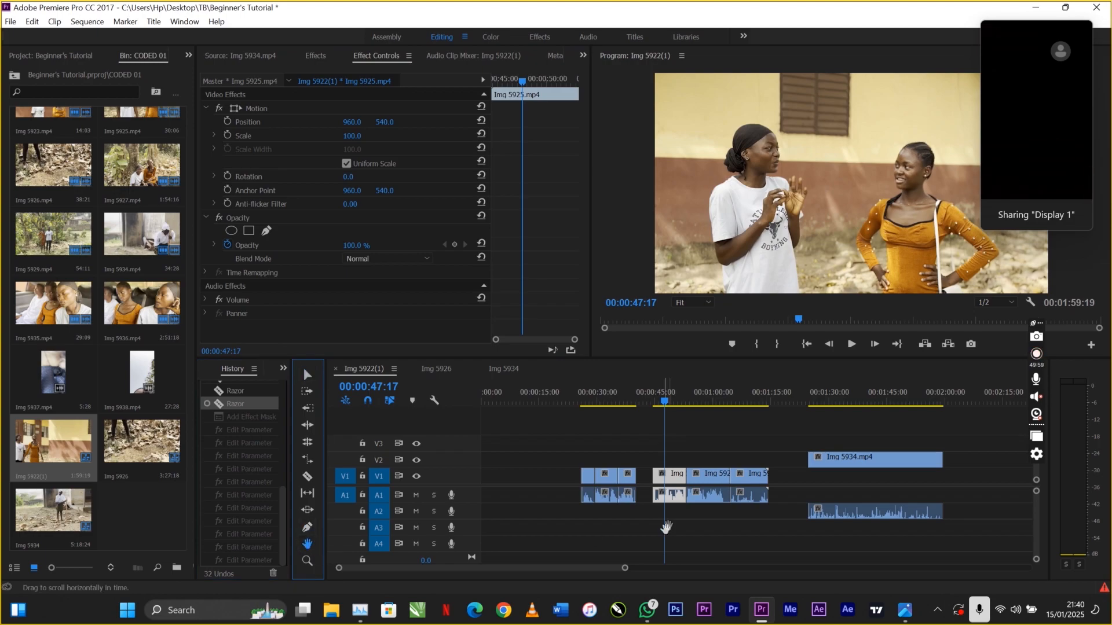
pyautogui.moveTo(666, 528); pyautogui.dragTo(675, 551)
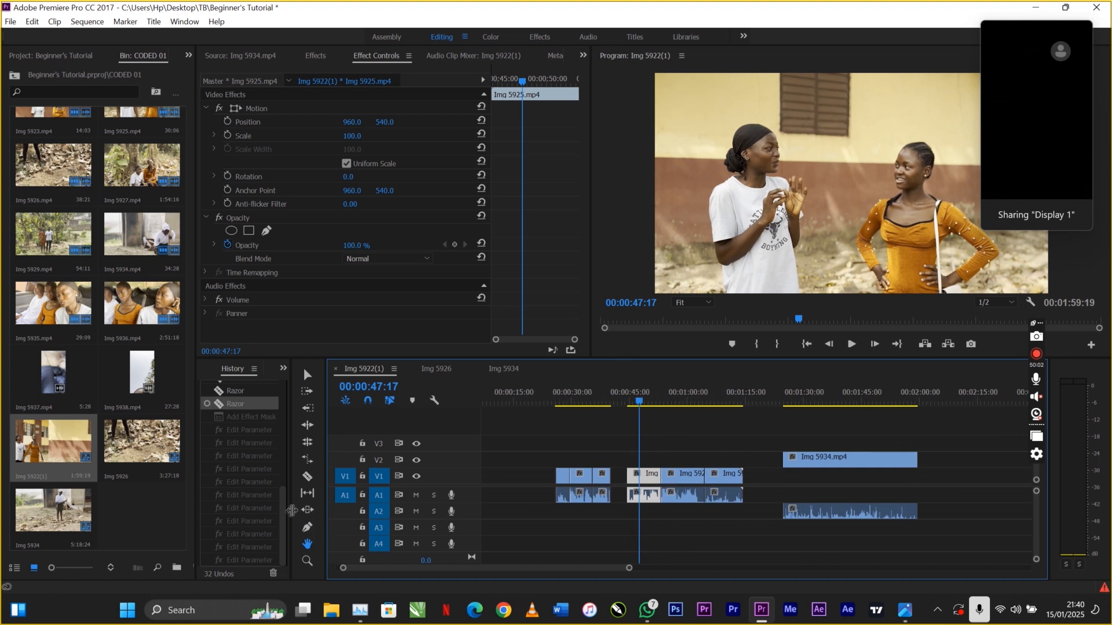
pyautogui.press('r')
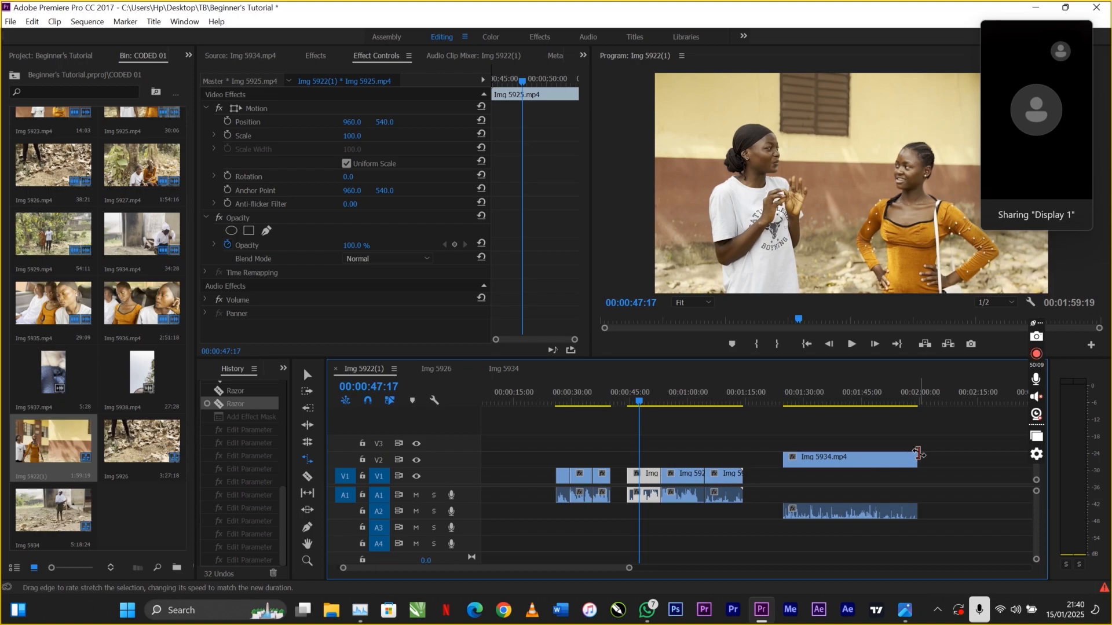
pyautogui.click(961, 456)
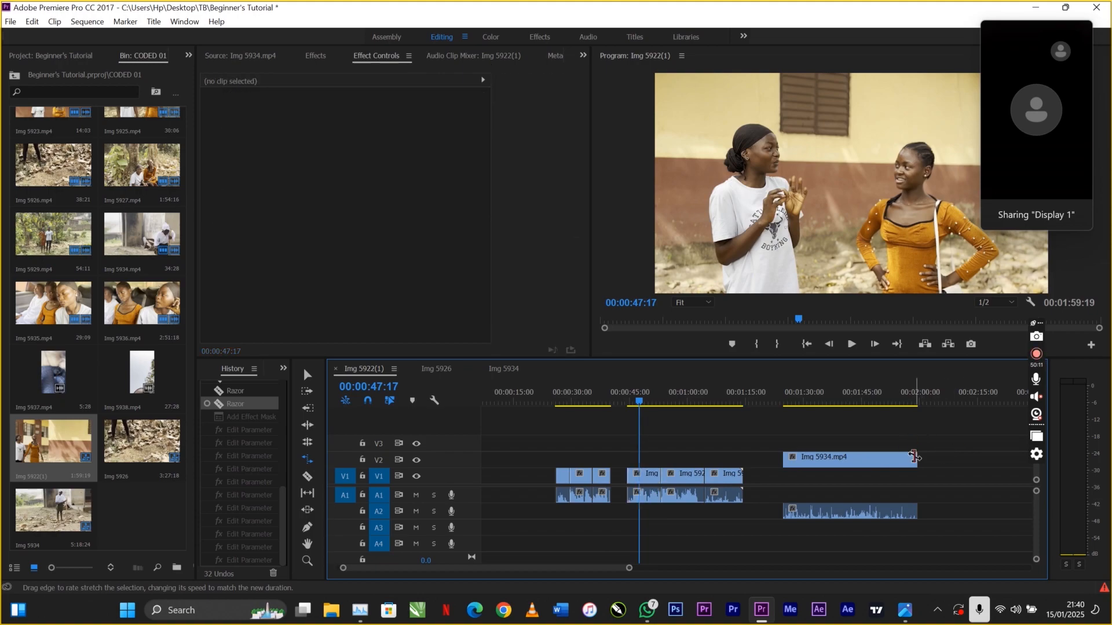
pyautogui.moveTo(915, 457); pyautogui.dragTo(992, 462)
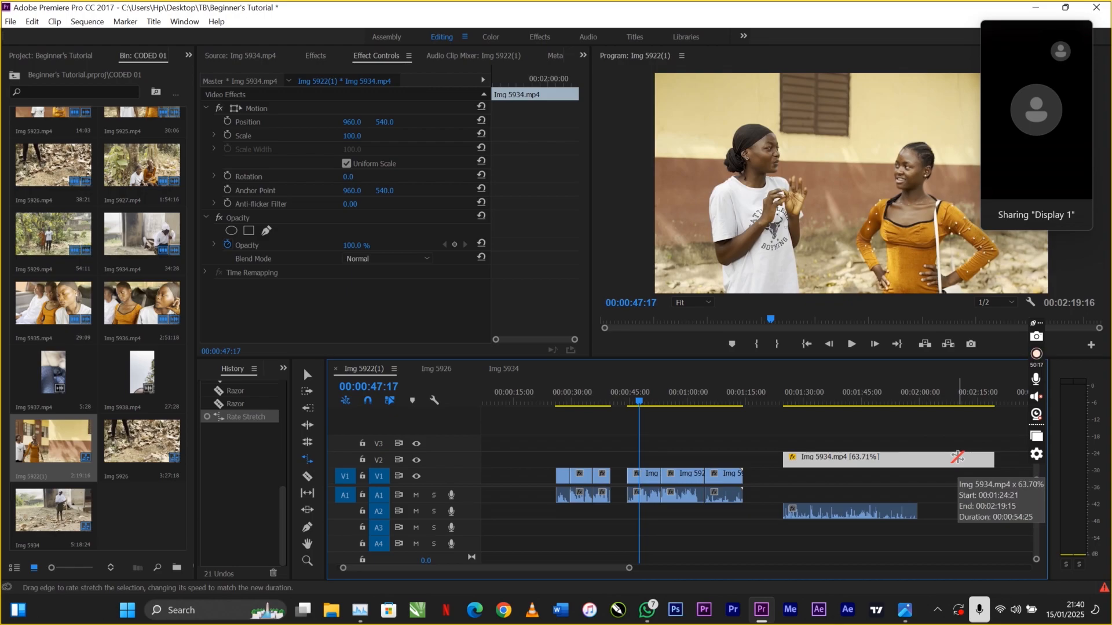
pyautogui.click(863, 459)
pyautogui.moveTo(994, 459); pyautogui.dragTo(829, 469)
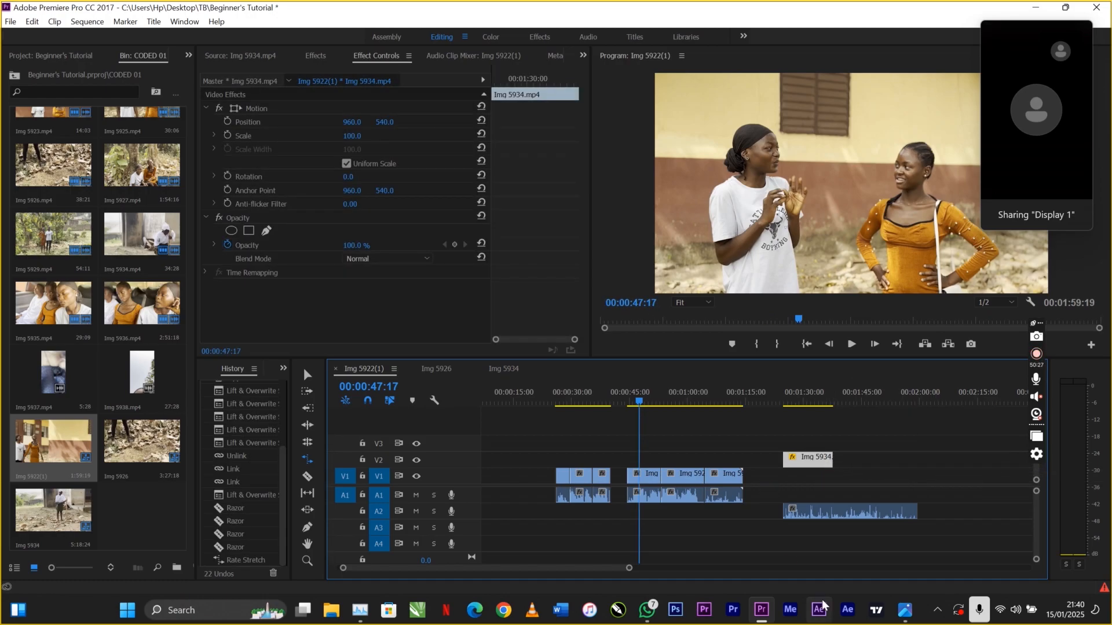
# Save the project and switch to the course outline image OUTLINES.jpg in the photo viewer.
pyautogui.hotkey('ctrl', 's')
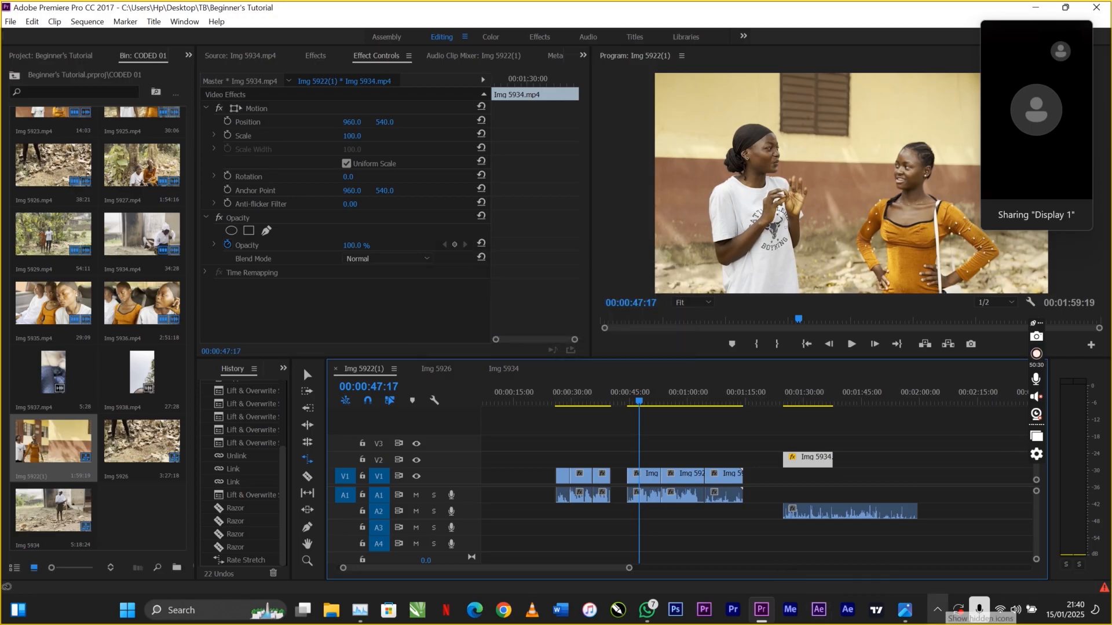
pyautogui.moveTo(904, 610)
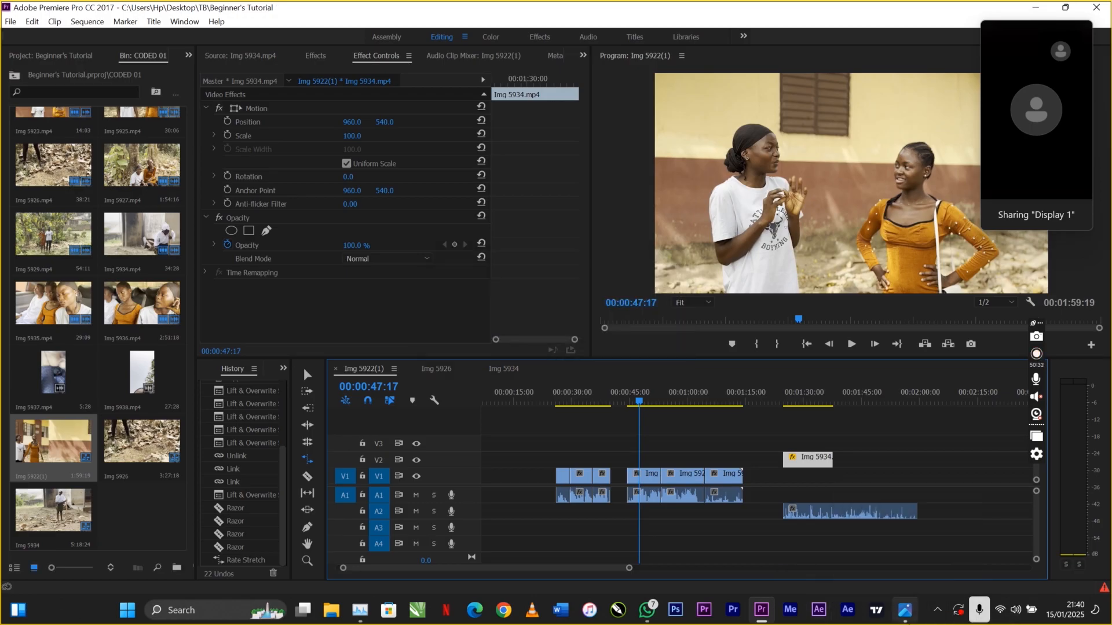
pyautogui.click(911, 621)
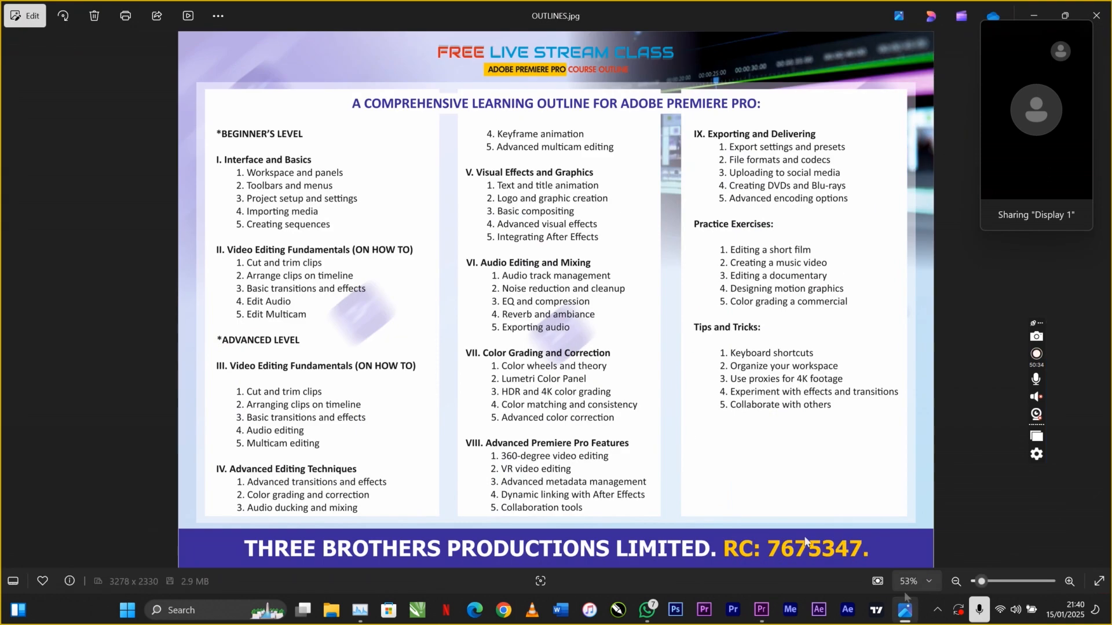